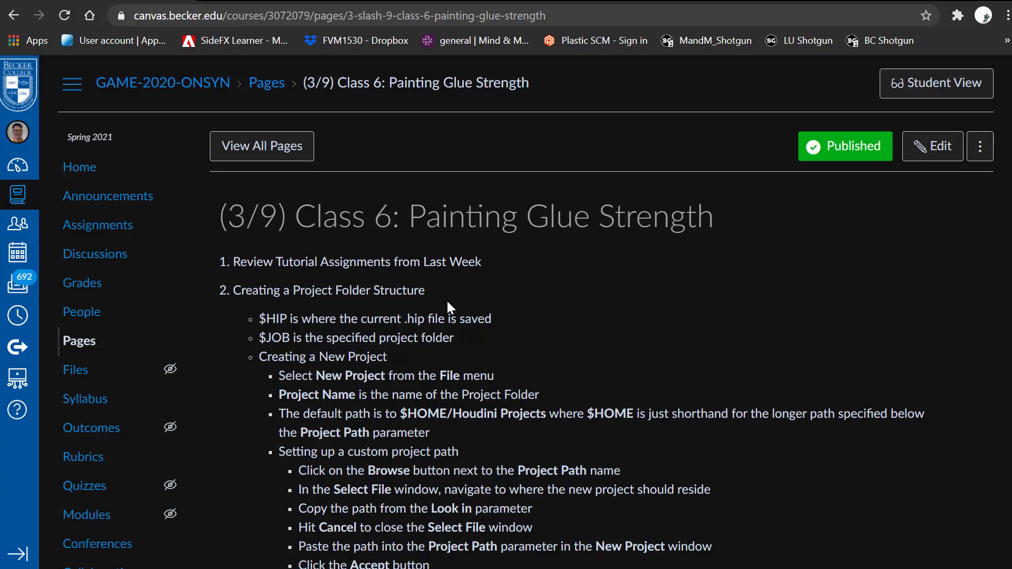
Review the Class 6 page from the tutorial review item down to the Production Assignments submission line.
{"action": "scroll", "coordinate": [492, 346], "scroll_direction": "down", "scroll_amount": 3}
{"action": "scroll", "coordinate": [489, 338], "scroll_direction": "up", "scroll_amount": 3}
{"action": "left_click_drag", "start_coordinate": [235, 262], "coordinate": [495, 269]}
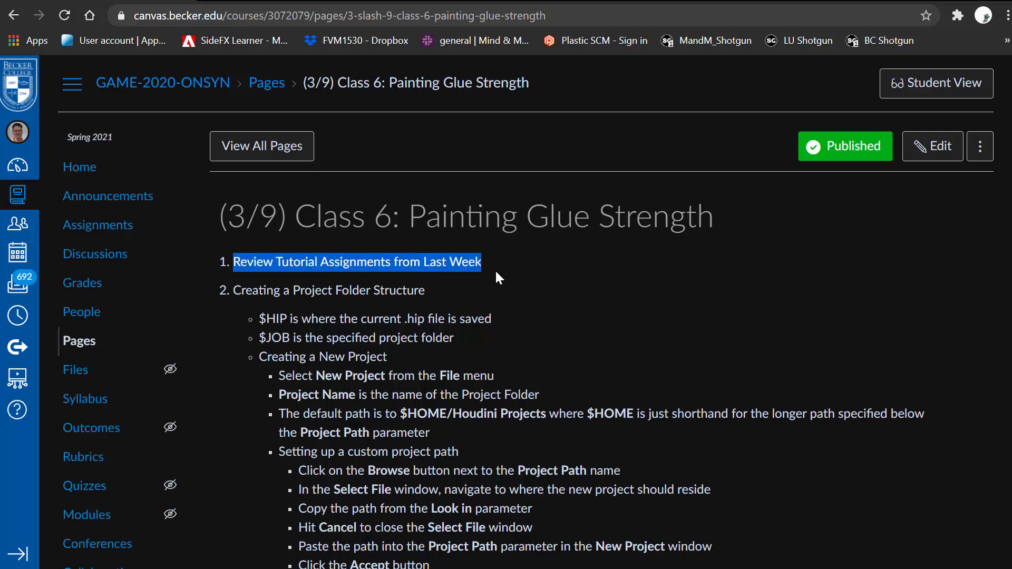
{"action": "left_click", "coordinate": [515, 299]}
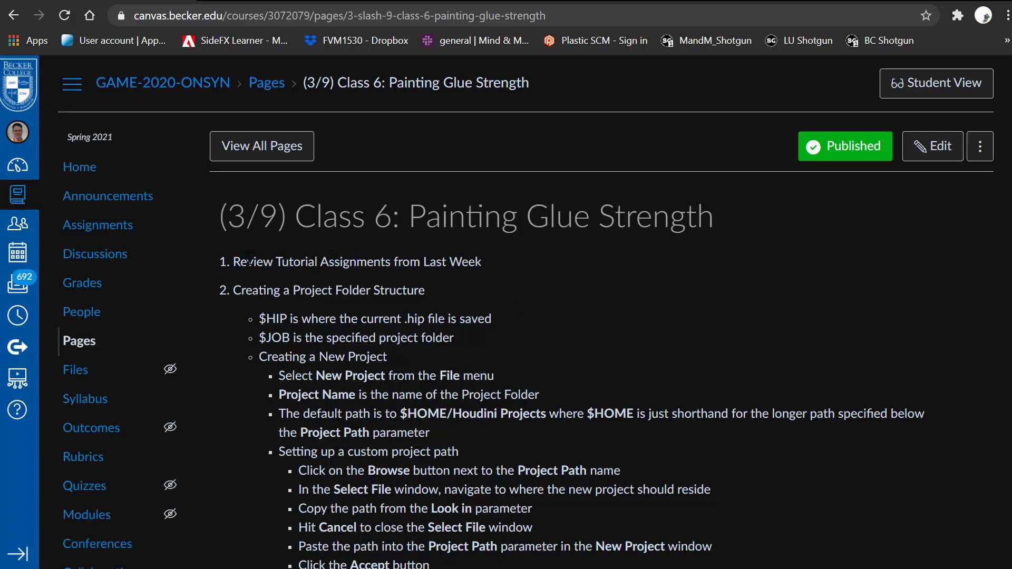
{"action": "left_click_drag", "start_coordinate": [233, 262], "coordinate": [488, 266]}
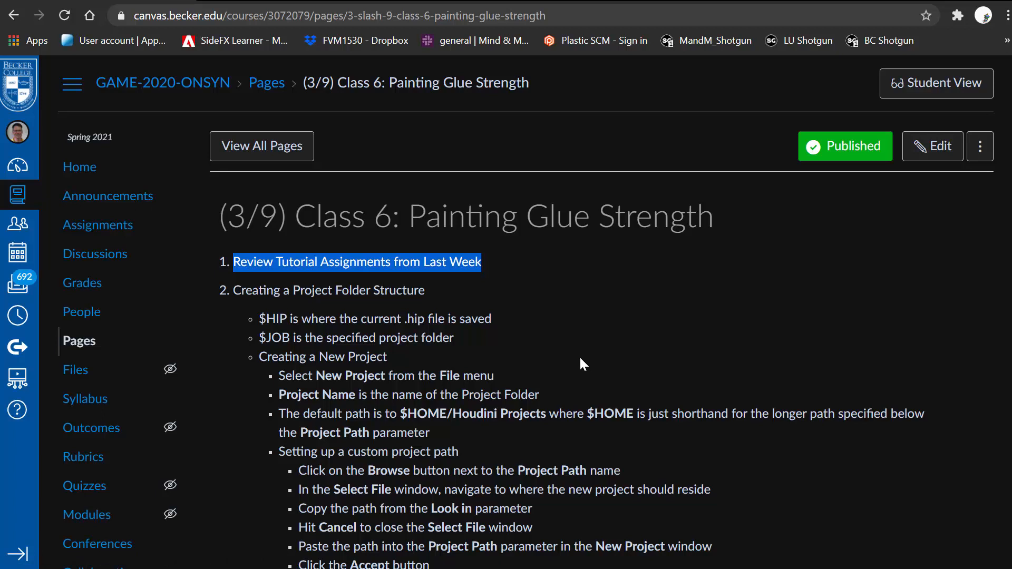
{"action": "scroll", "coordinate": [579, 356], "scroll_direction": "down", "scroll_amount": 3}
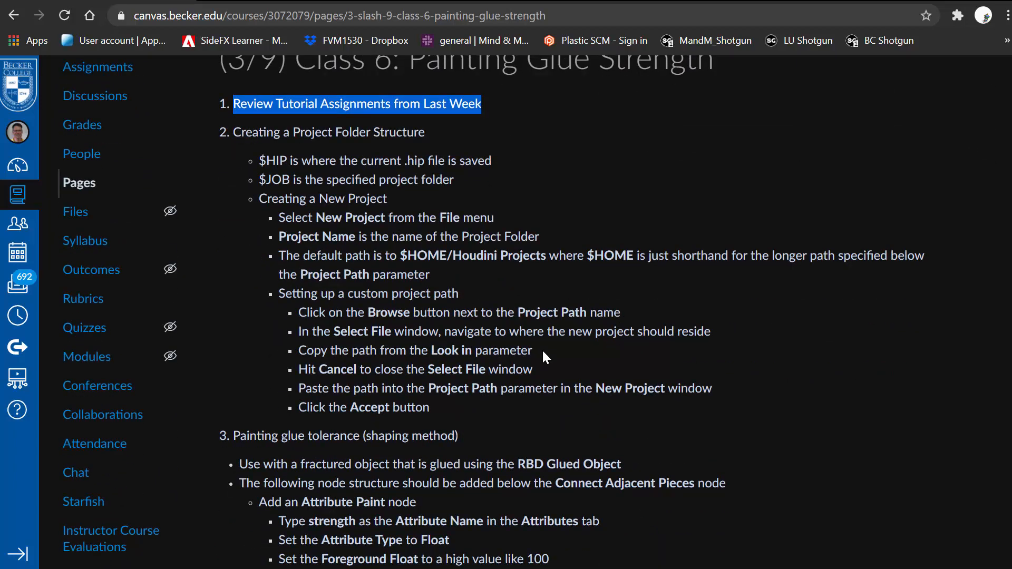
{"action": "scroll", "coordinate": [541, 349], "scroll_direction": "down", "scroll_amount": 6}
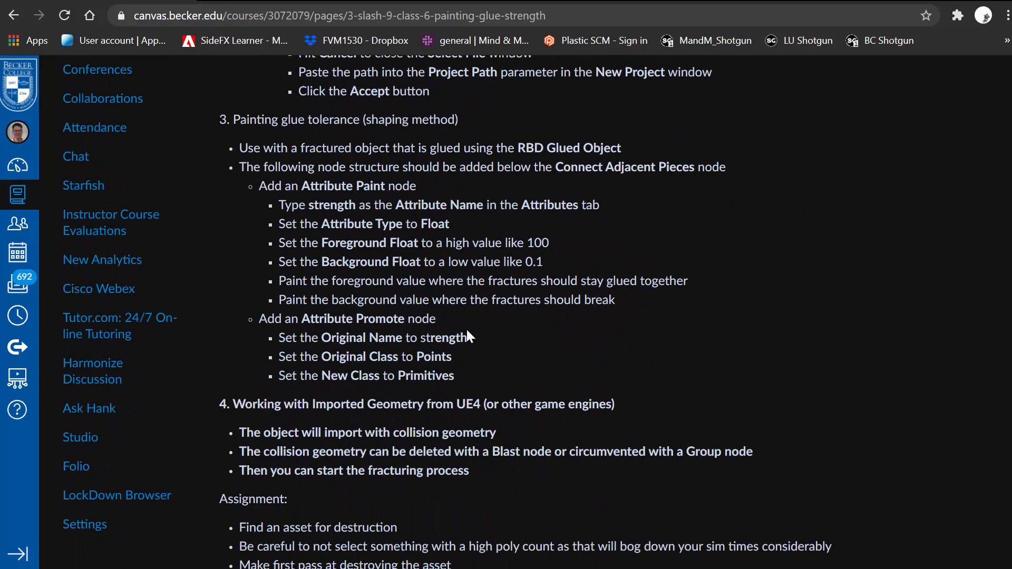
{"action": "scroll", "coordinate": [466, 330], "scroll_direction": "down", "scroll_amount": 3}
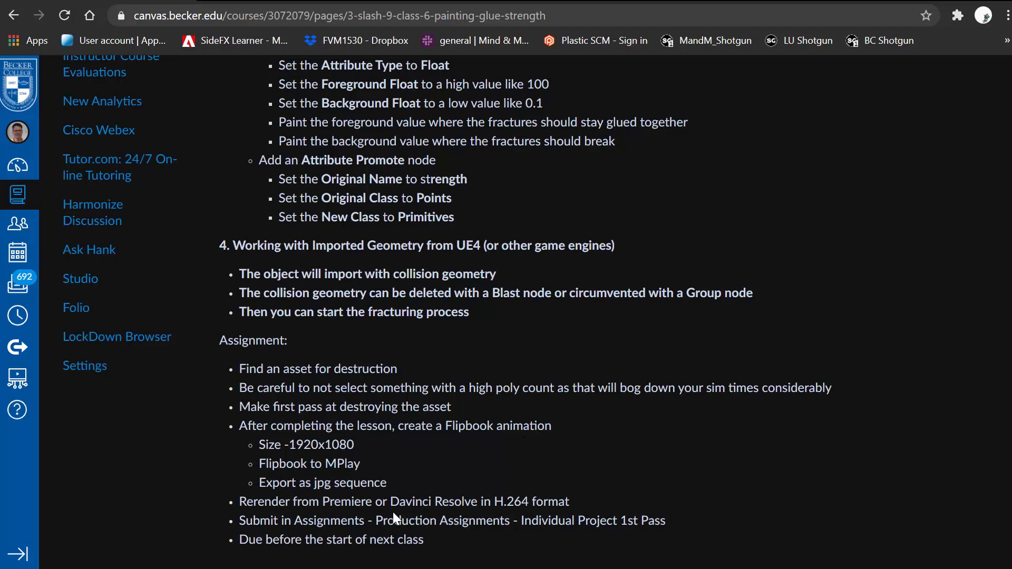
{"action": "left_click_drag", "start_coordinate": [376, 520], "coordinate": [509, 522]}
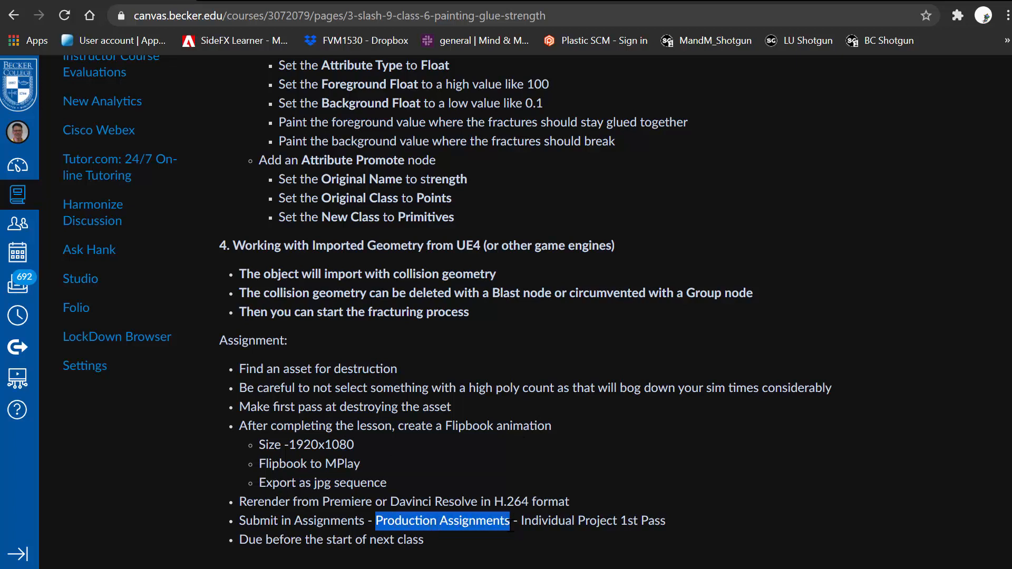
Open the course syllabus in a separate tab and examine the Rigid Simulation and Pyro Simulation entries under Grading Criteria.
{"action": "scroll", "coordinate": [330, 311], "scroll_direction": "up", "scroll_amount": 15}
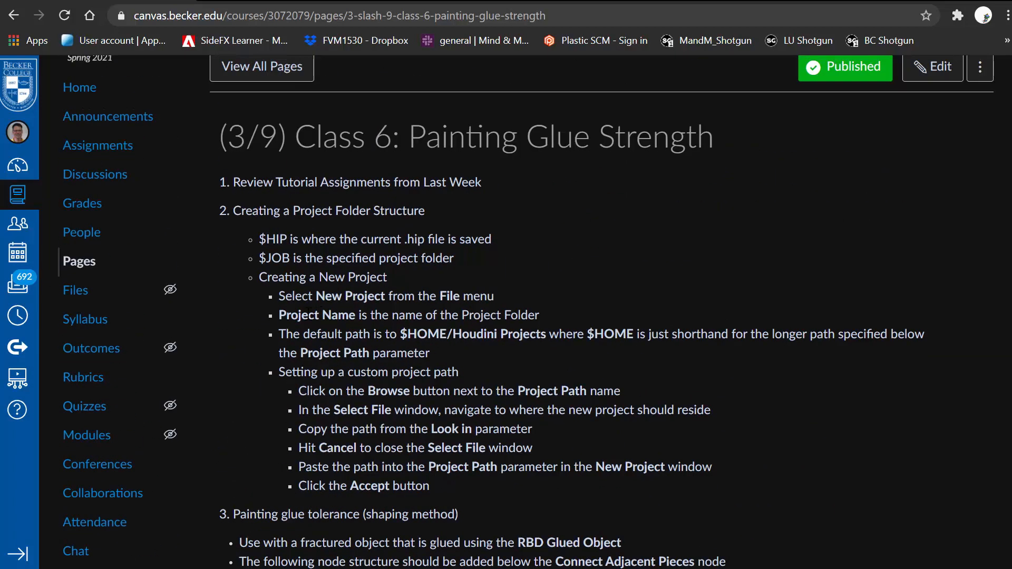
{"action": "right_click", "coordinate": [86, 322]}
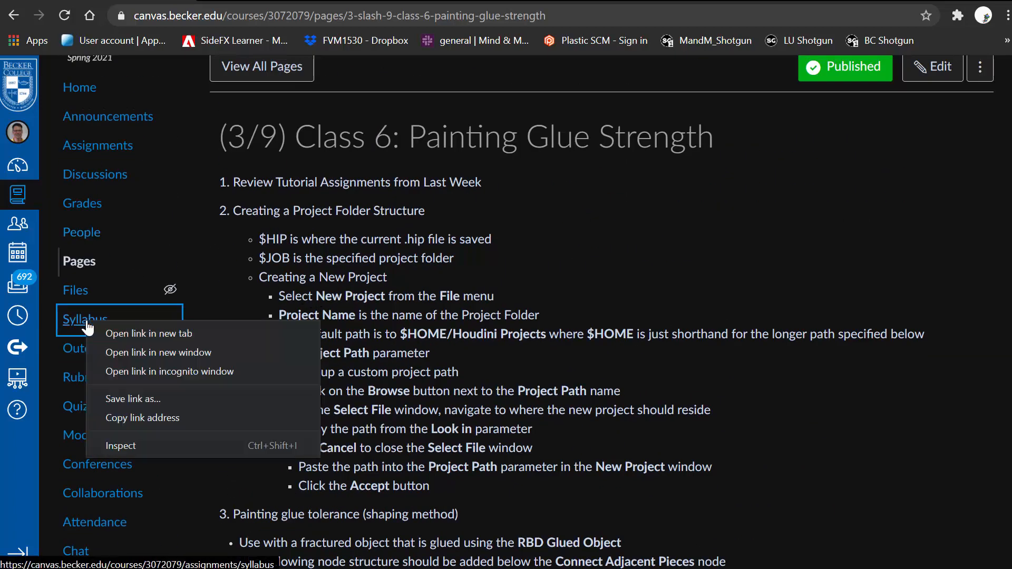
{"action": "left_click", "coordinate": [125, 333]}
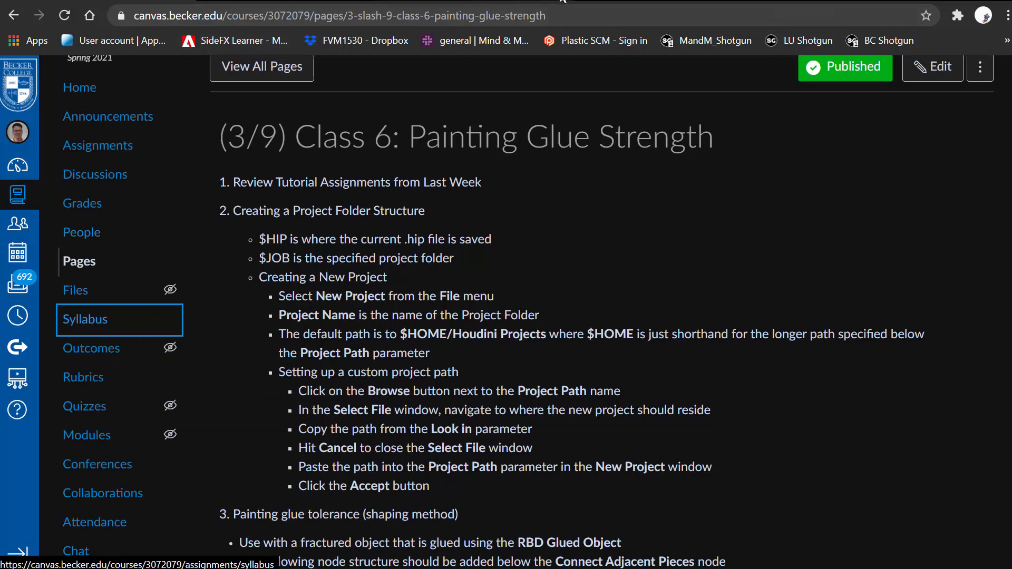
{"action": "left_click", "coordinate": [327, 1]}
{"action": "scroll", "coordinate": [453, 287], "scroll_direction": "down", "scroll_amount": 8}
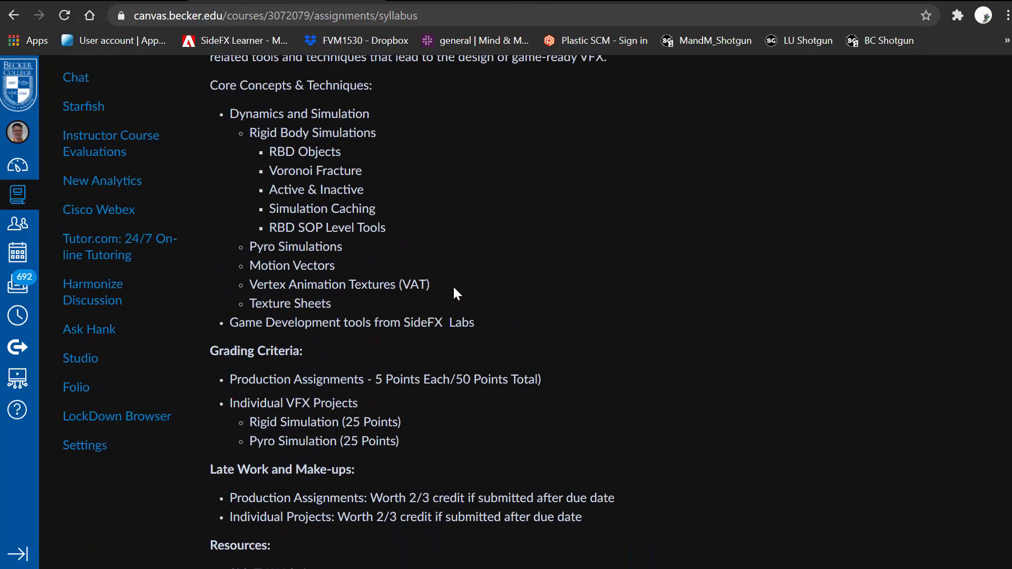
{"action": "scroll", "coordinate": [453, 286], "scroll_direction": "down", "scroll_amount": 1}
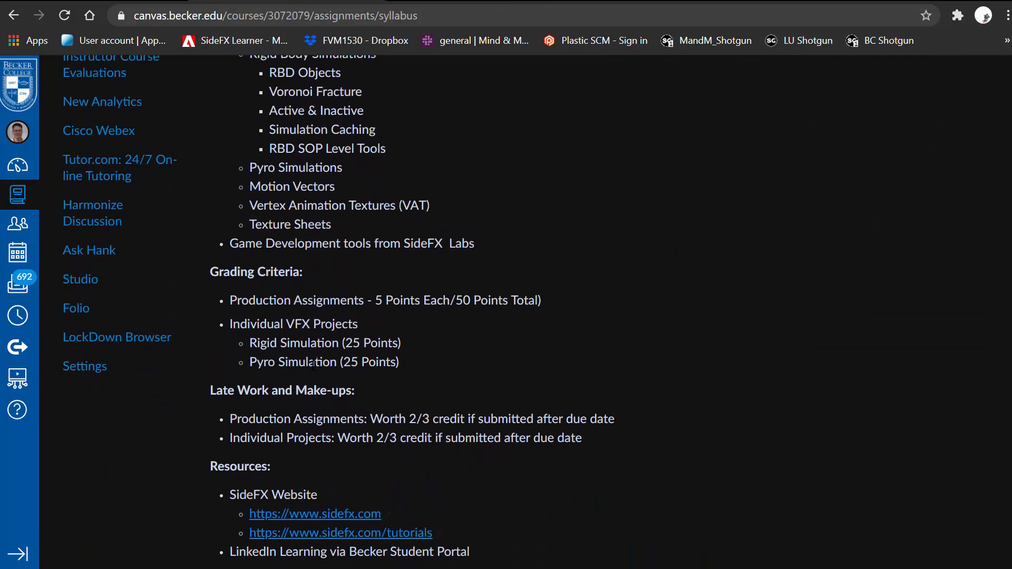
{"action": "left_click_drag", "start_coordinate": [257, 343], "coordinate": [324, 343]}
{"action": "left_click_drag", "start_coordinate": [257, 362], "coordinate": [330, 362]}
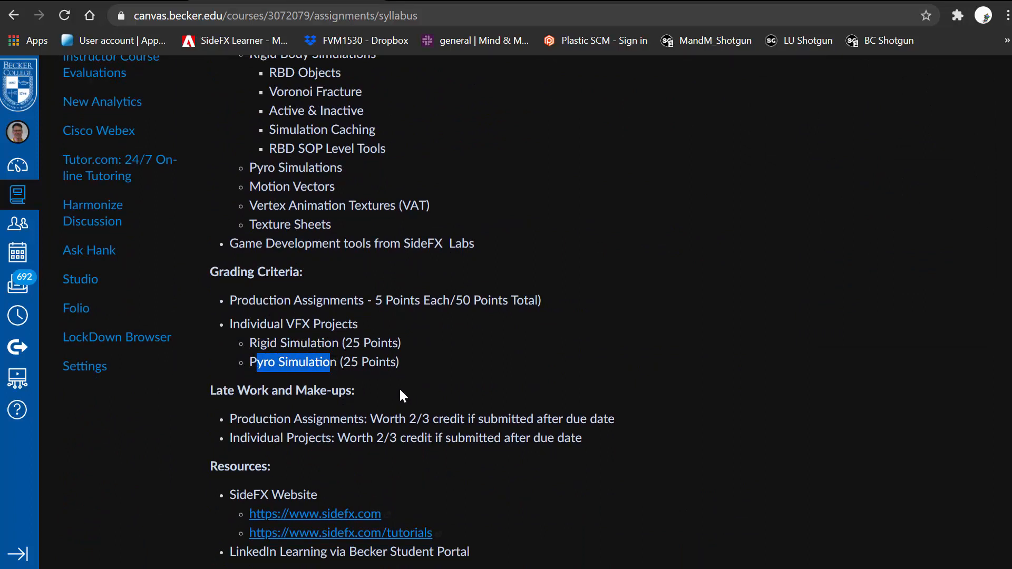
{"action": "left_click_drag", "start_coordinate": [250, 343], "coordinate": [427, 360]}
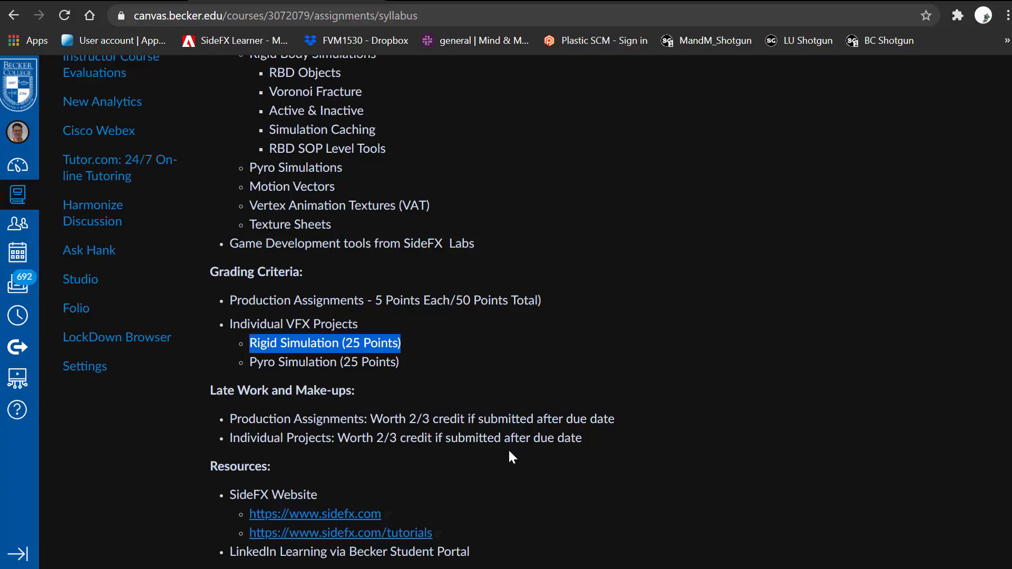
Return from the syllabus to the Class 6 page and look over the assignment and project folder structure sections.
{"action": "left_click", "coordinate": [366, 0]}
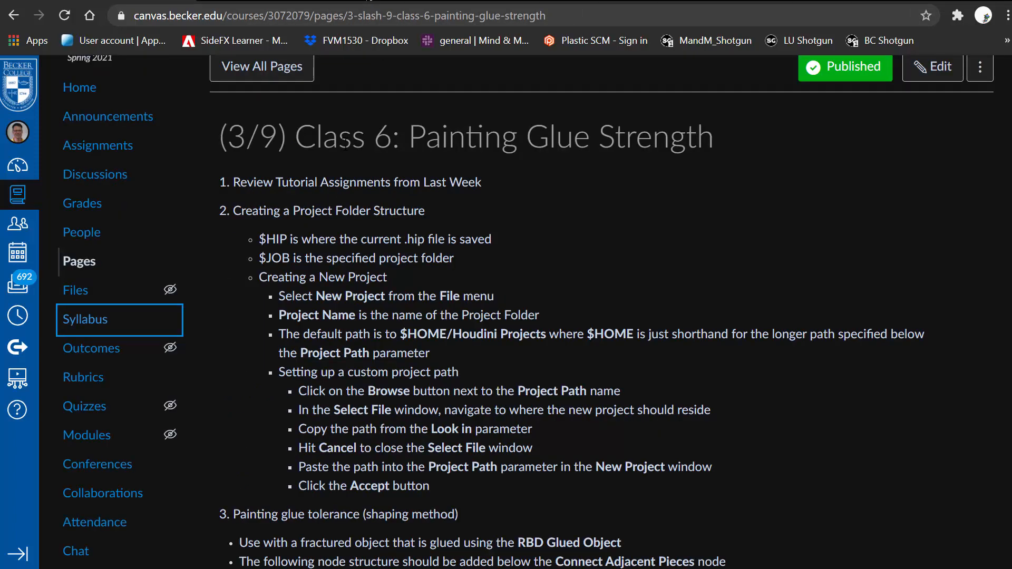
{"action": "scroll", "coordinate": [527, 291], "scroll_direction": "down", "scroll_amount": 6}
{"action": "scroll", "coordinate": [530, 285], "scroll_direction": "down", "scroll_amount": 5}
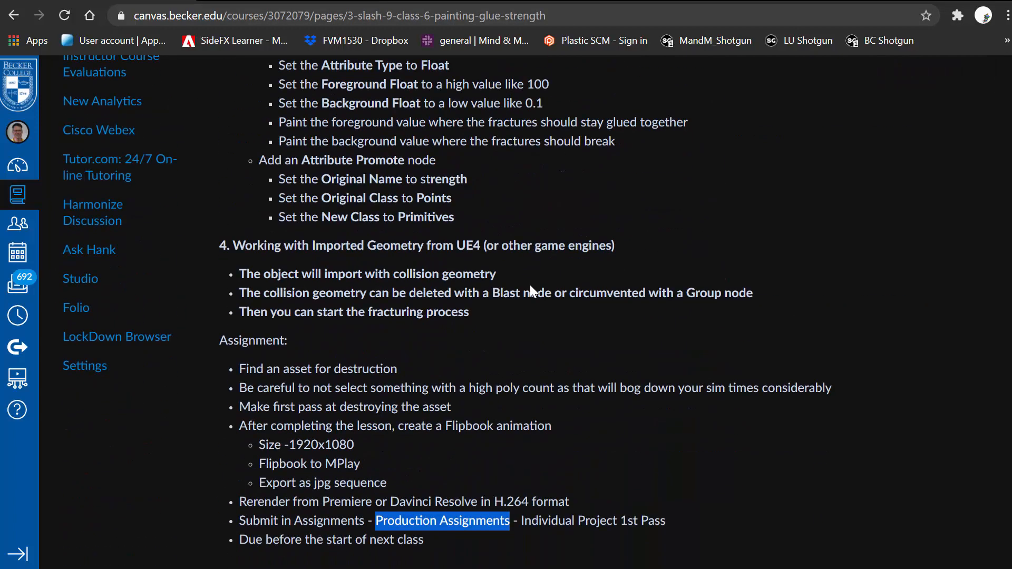
{"action": "scroll", "coordinate": [529, 283], "scroll_direction": "up", "scroll_amount": 12}
{"action": "scroll", "coordinate": [530, 290], "scroll_direction": "down", "scroll_amount": 2}
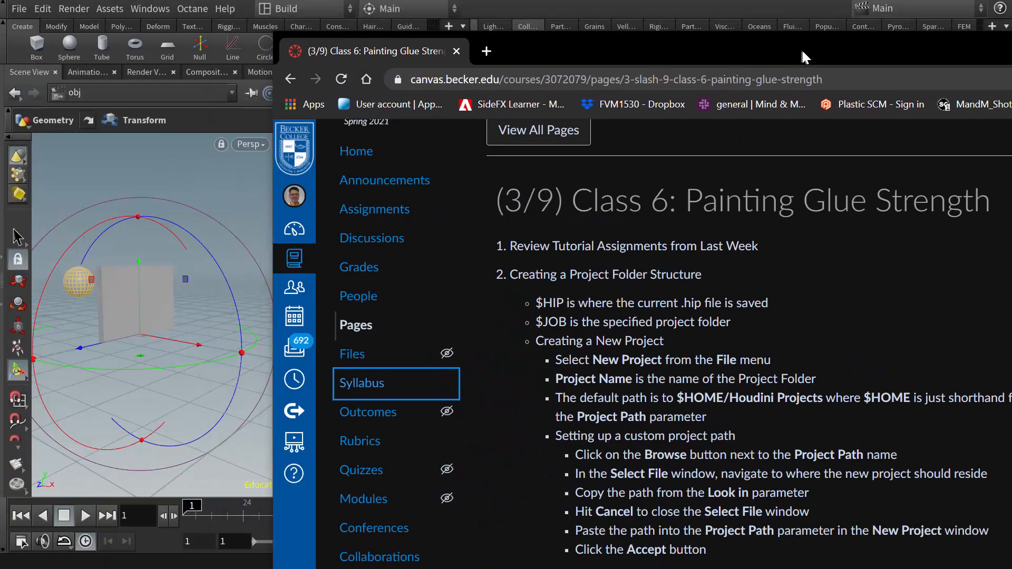
Move the browser window aside to switch to Houdini with the box and sphere scene.
{"action": "left_click_drag", "start_coordinate": [801, 48], "coordinate": [1011, 50]}
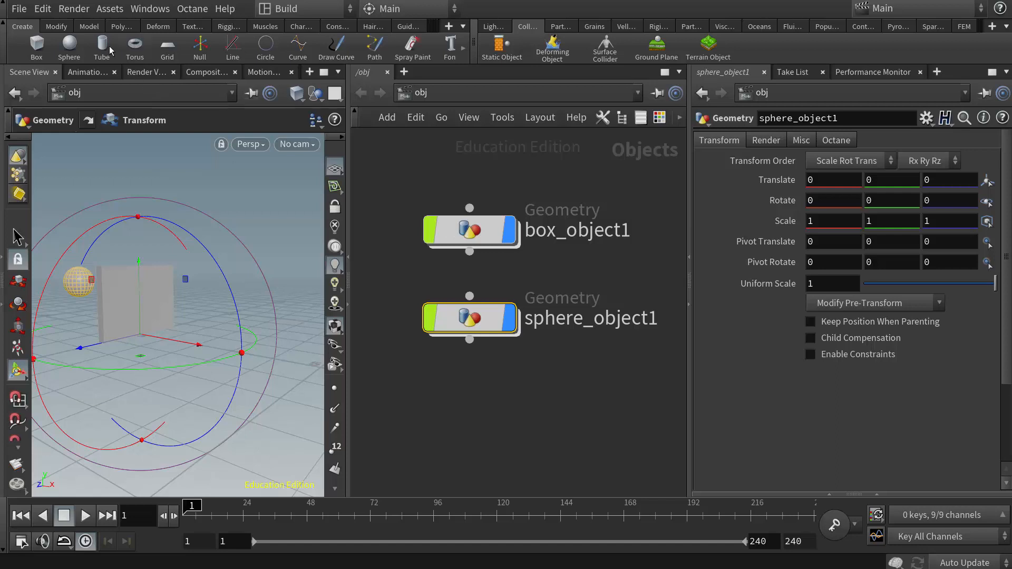
{"action": "left_click", "coordinate": [20, 10]}
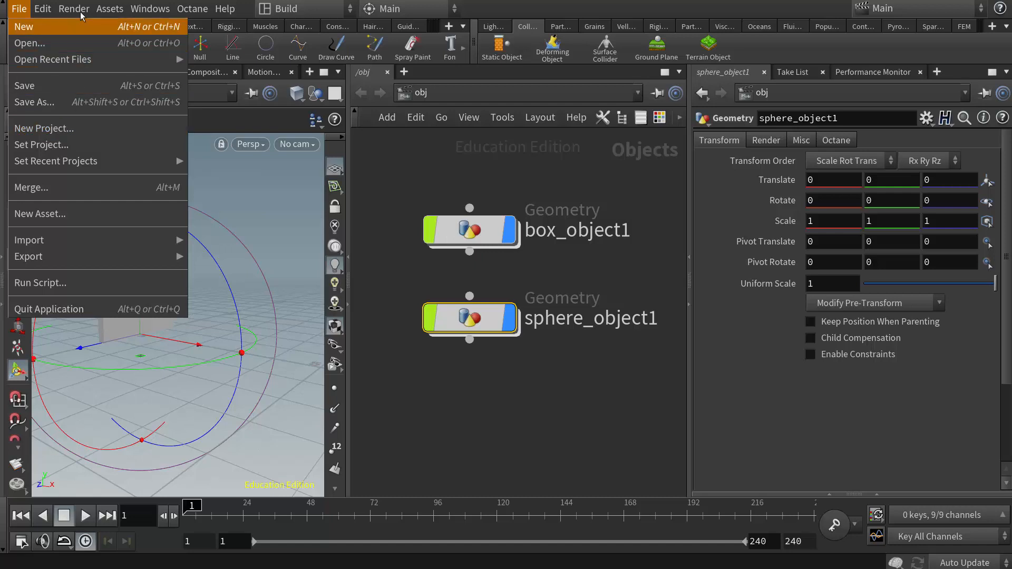
{"action": "key", "text": "Escape"}
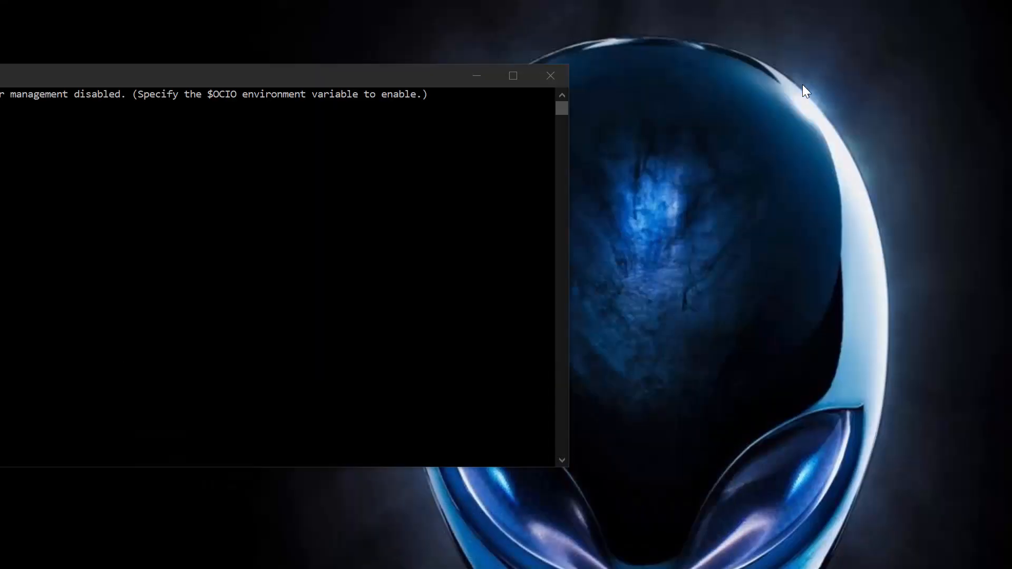
Minimize the console window and create a new folder named My_Project on the desktop.
{"action": "left_click", "coordinate": [477, 77]}
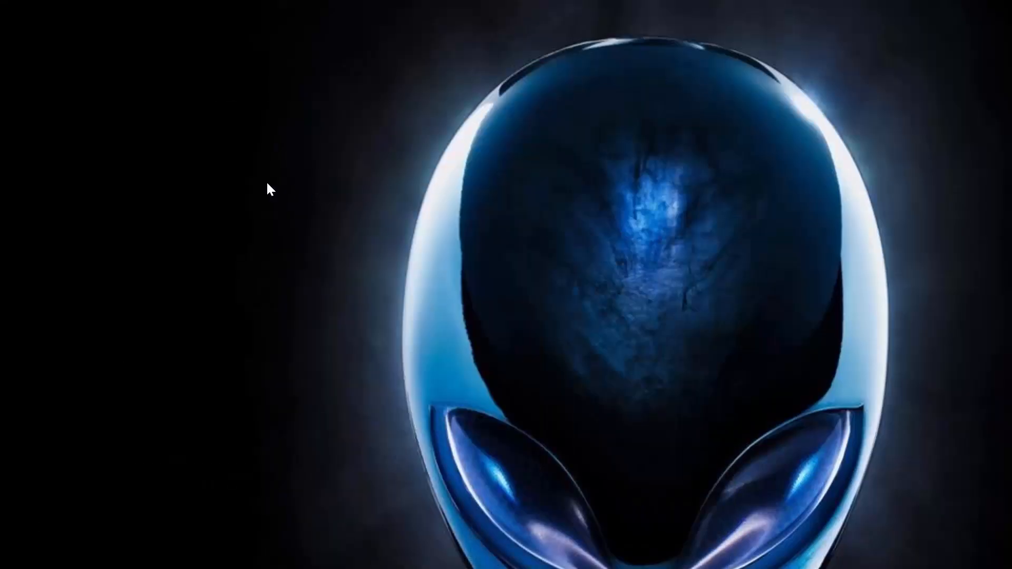
{"action": "right_click", "coordinate": [267, 184]}
{"action": "mouse_move", "coordinate": [211, 321]}
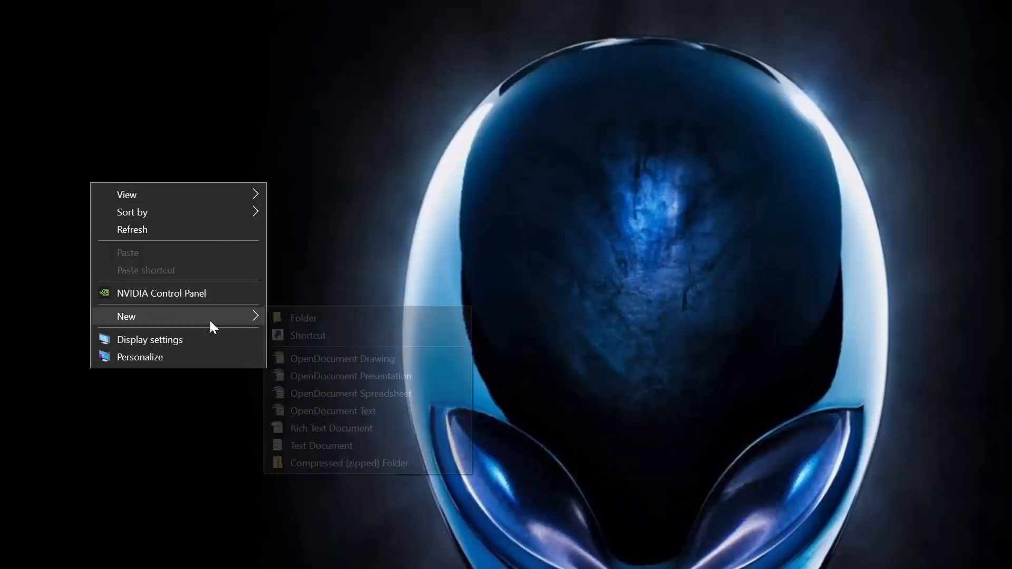
{"action": "left_click", "coordinate": [337, 318]}
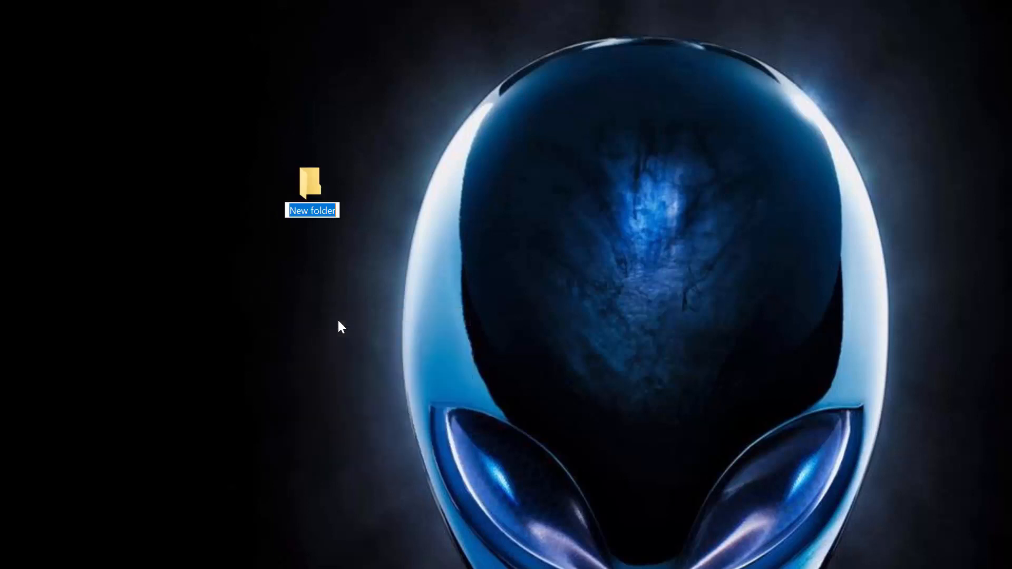
{"action": "type", "text": "My"}
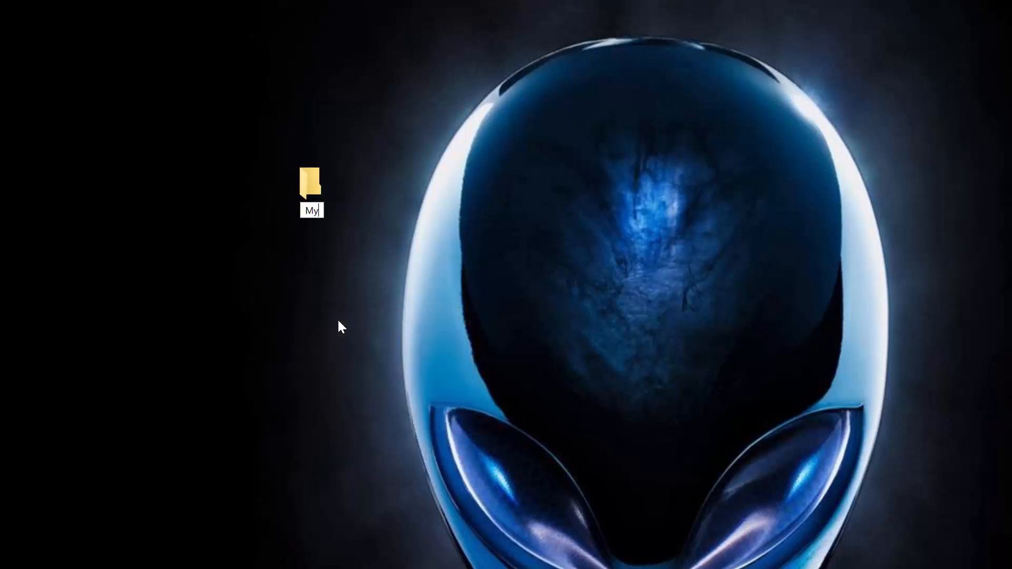
{"action": "type", "text": "_Project"}
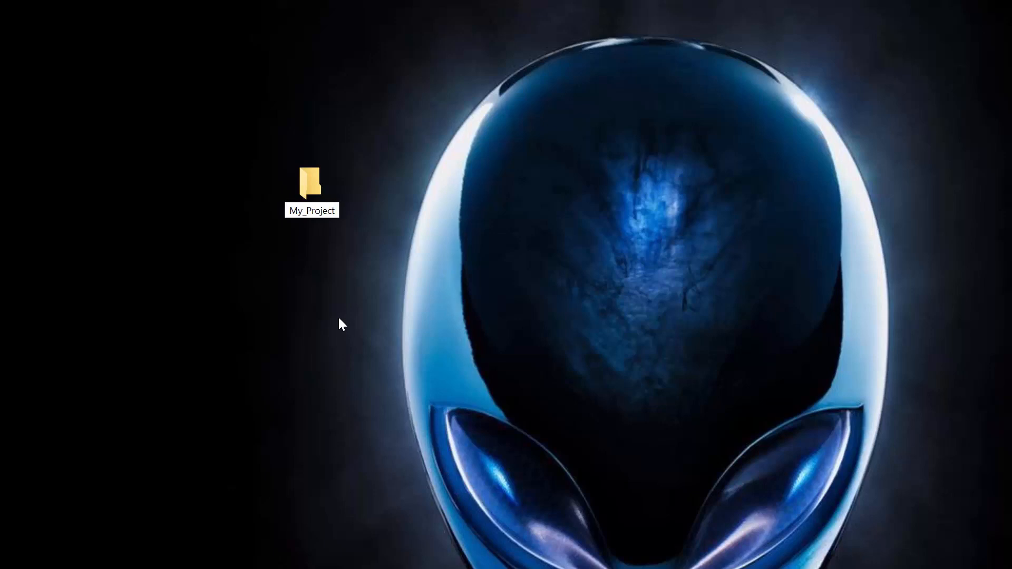
{"action": "key", "text": "Return"}
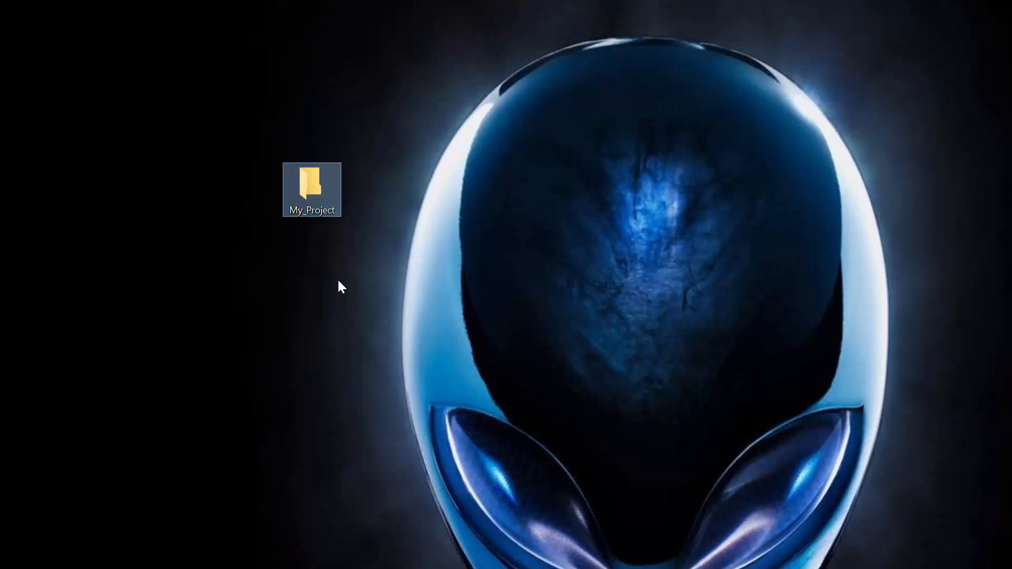
Open the My_Project folder, shrink its window and reposition it on the desktop.
{"action": "left_click_drag", "start_coordinate": [349, 226], "coordinate": [360, 223]}
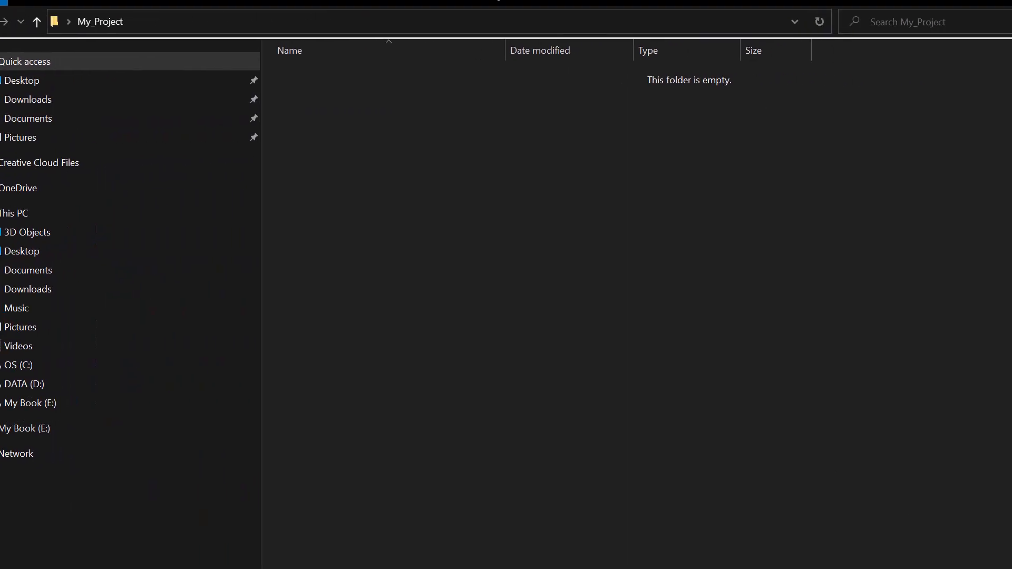
{"action": "left_click_drag", "start_coordinate": [1011, 568], "coordinate": [779, 490]}
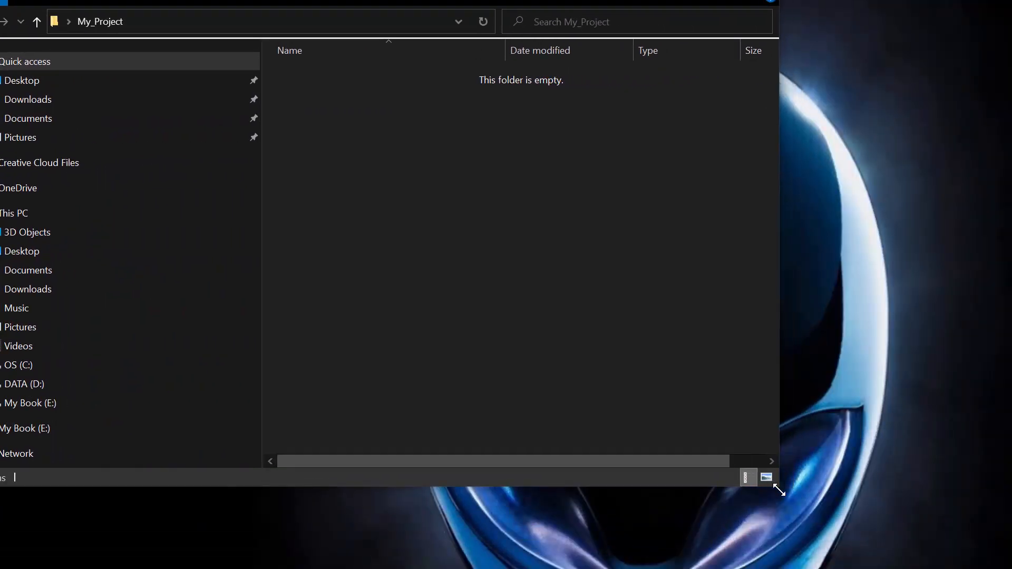
{"action": "left_click_drag", "start_coordinate": [355, 2], "coordinate": [447, 32]}
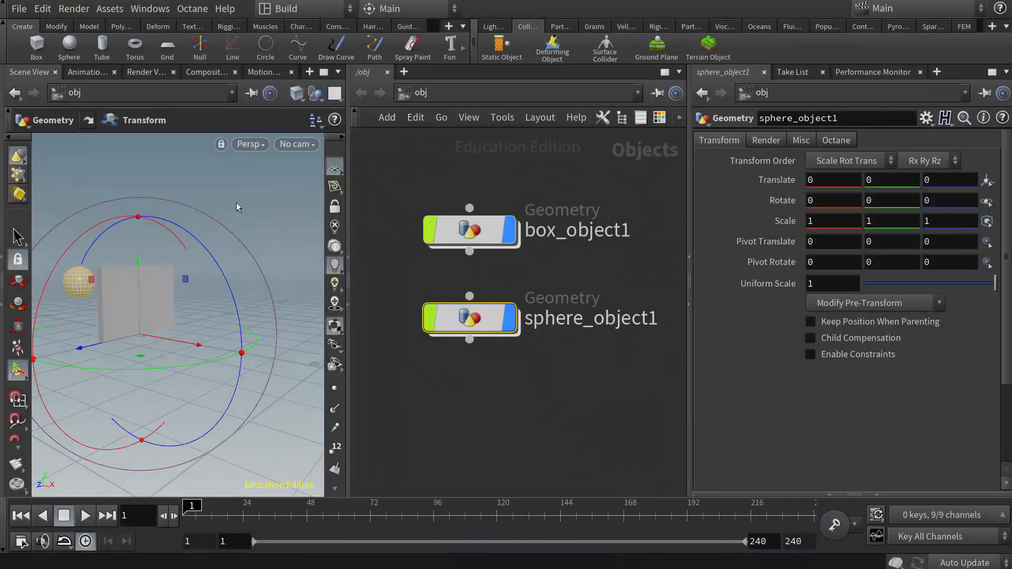
Save the scene as My_Project.hip in the My_Project folder on the desktop.
{"action": "left_click", "coordinate": [19, 10]}
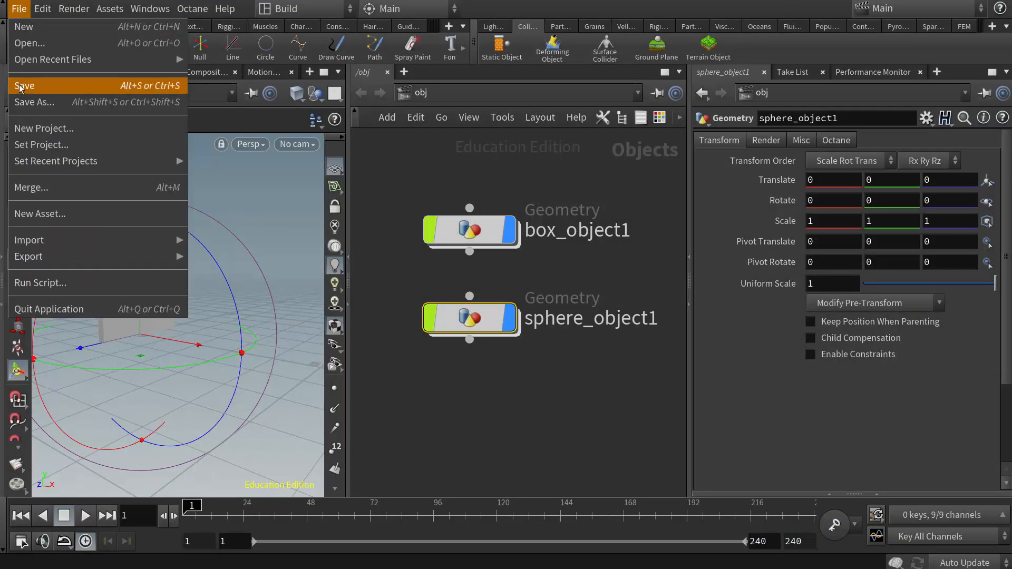
{"action": "left_click", "coordinate": [67, 103]}
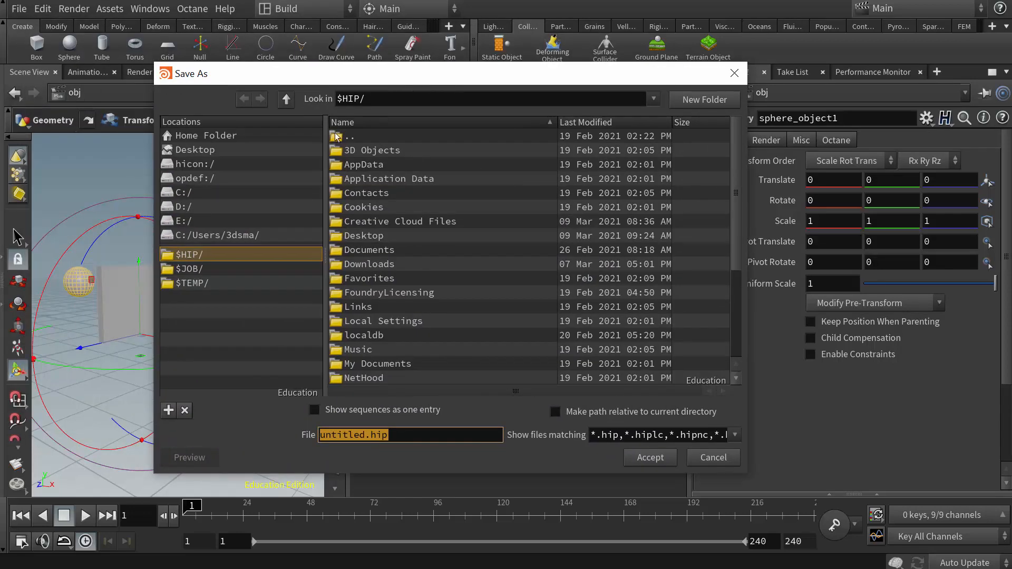
{"action": "left_click", "coordinate": [202, 152]}
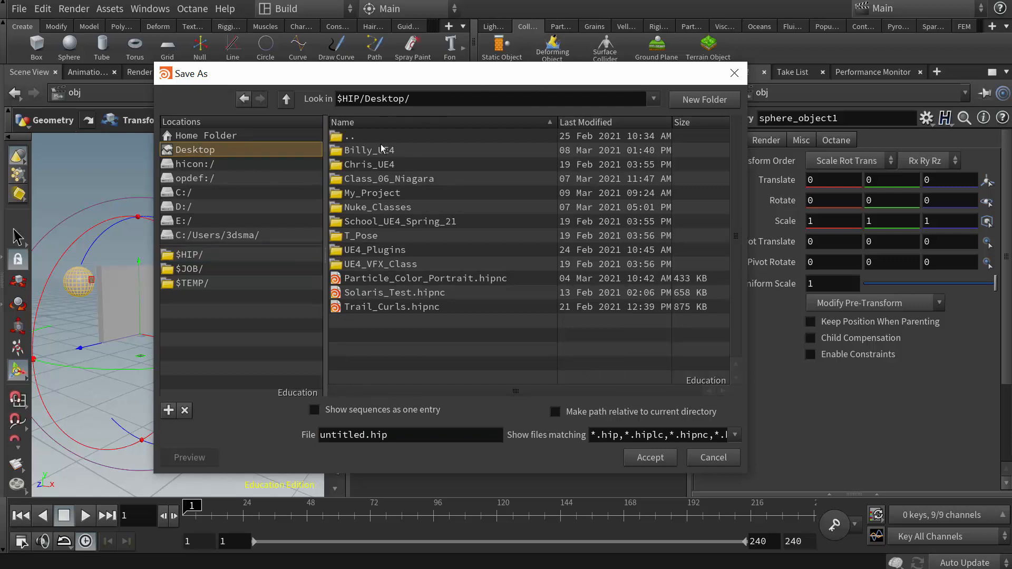
{"action": "left_click", "coordinate": [380, 193]}
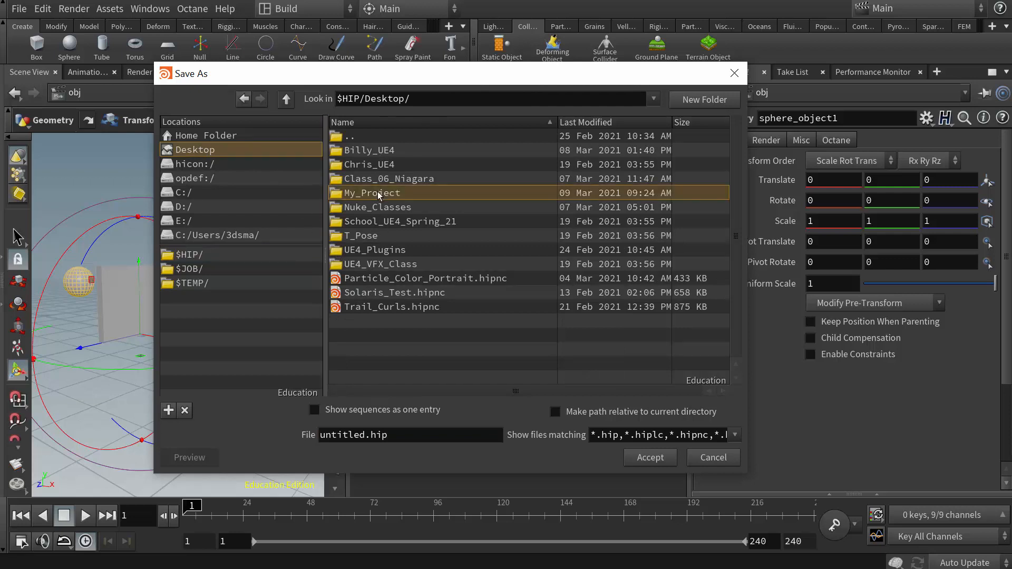
{"action": "double_click", "coordinate": [339, 194]}
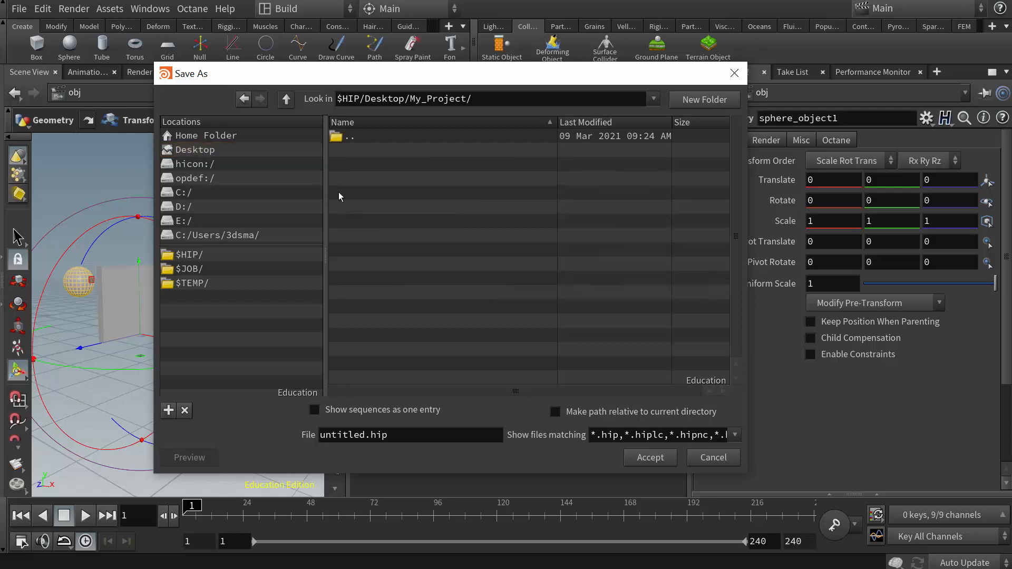
{"action": "left_click", "coordinate": [365, 435]}
{"action": "left_click_drag", "start_coordinate": [365, 435], "coordinate": [310, 439]}
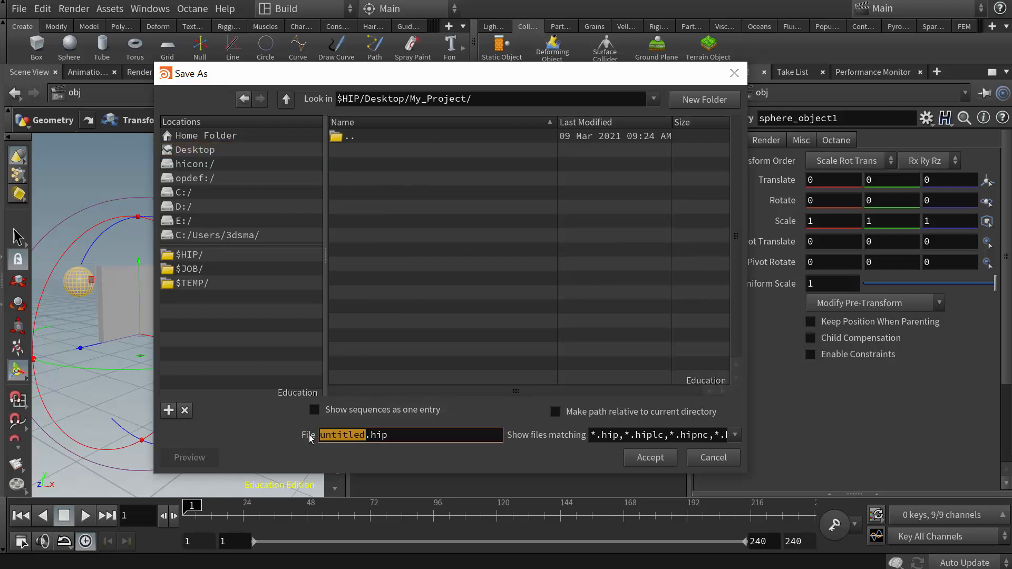
{"action": "type", "text": "My_Projec"}
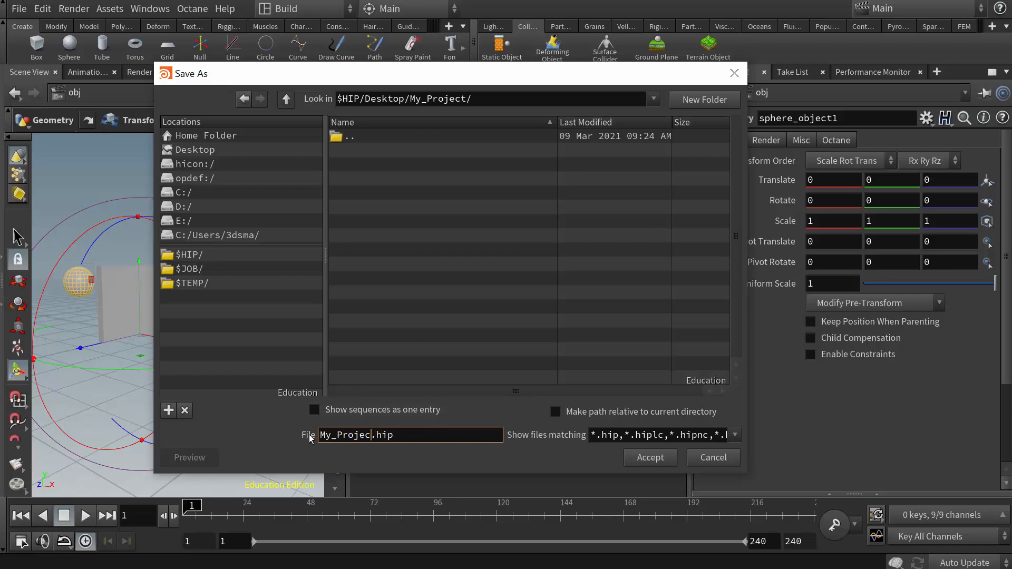
{"action": "type", "text": "t"}
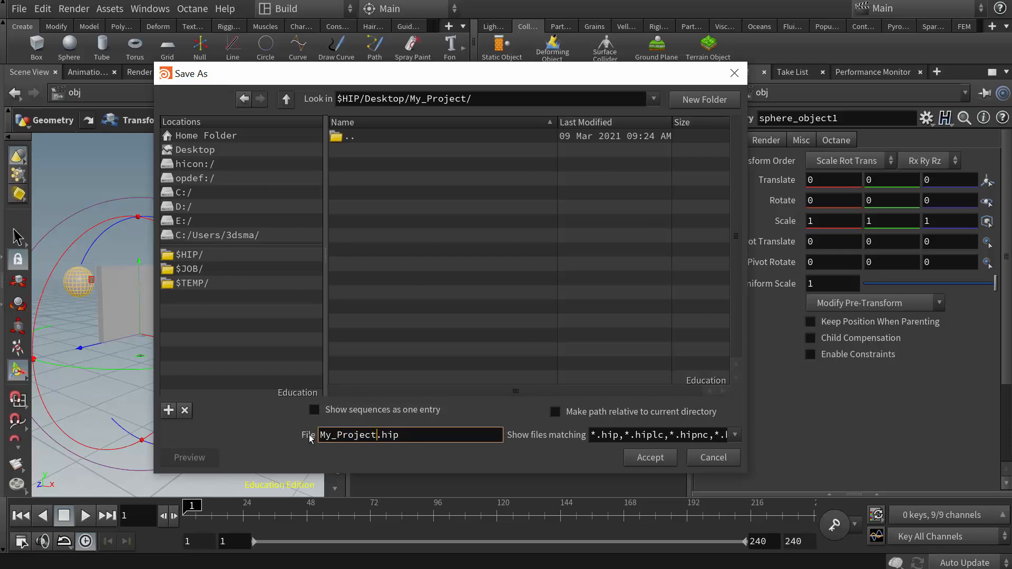
{"action": "left_click", "coordinate": [652, 457]}
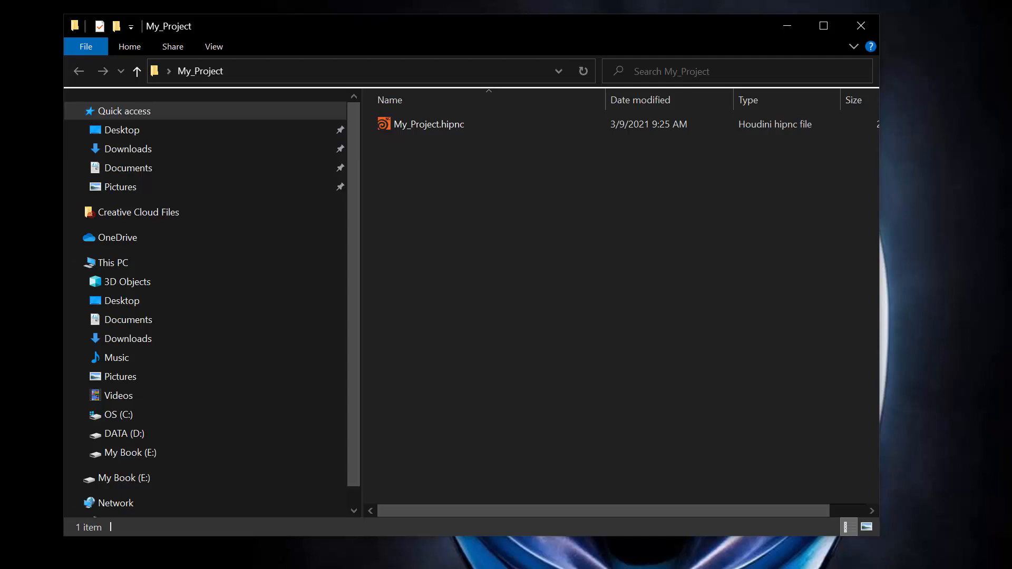
Paste Bluebird_From_UE4.FBX into the My_Project folder and bring up Houdini's Filmbox FBX import options.
{"action": "key", "text": "ctrl+v"}
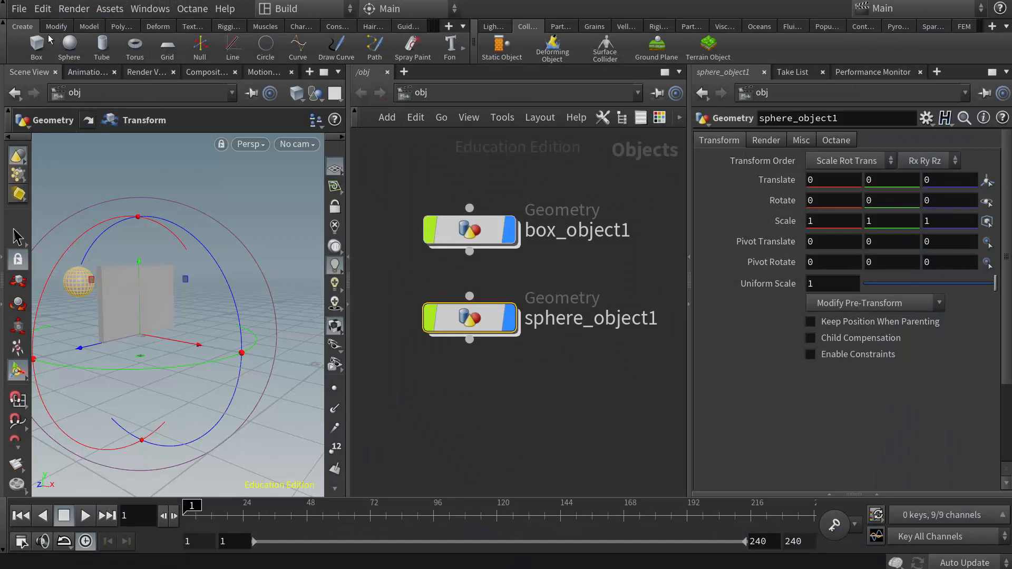
{"action": "left_click", "coordinate": [19, 9]}
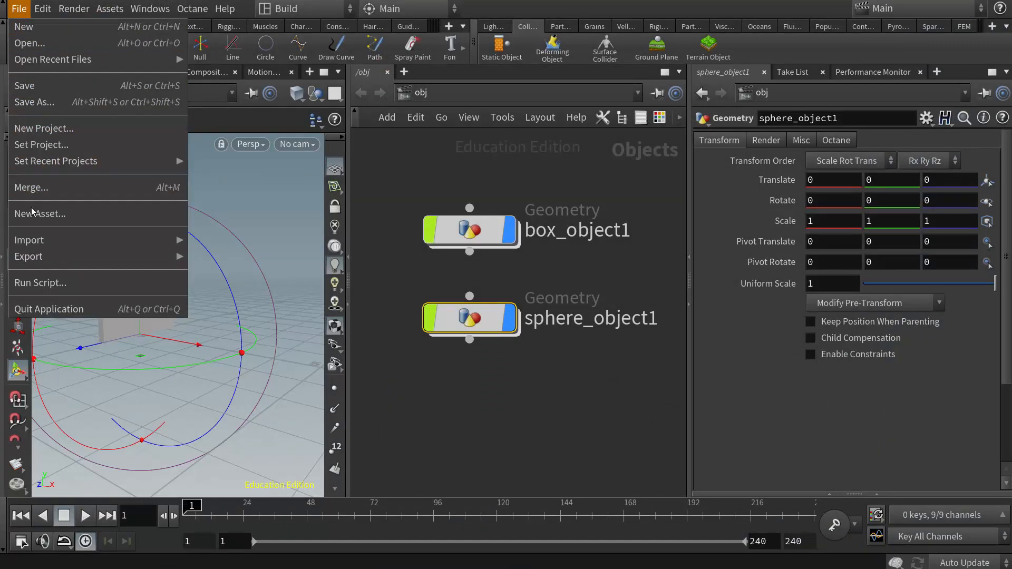
{"action": "mouse_move", "coordinate": [38, 241]}
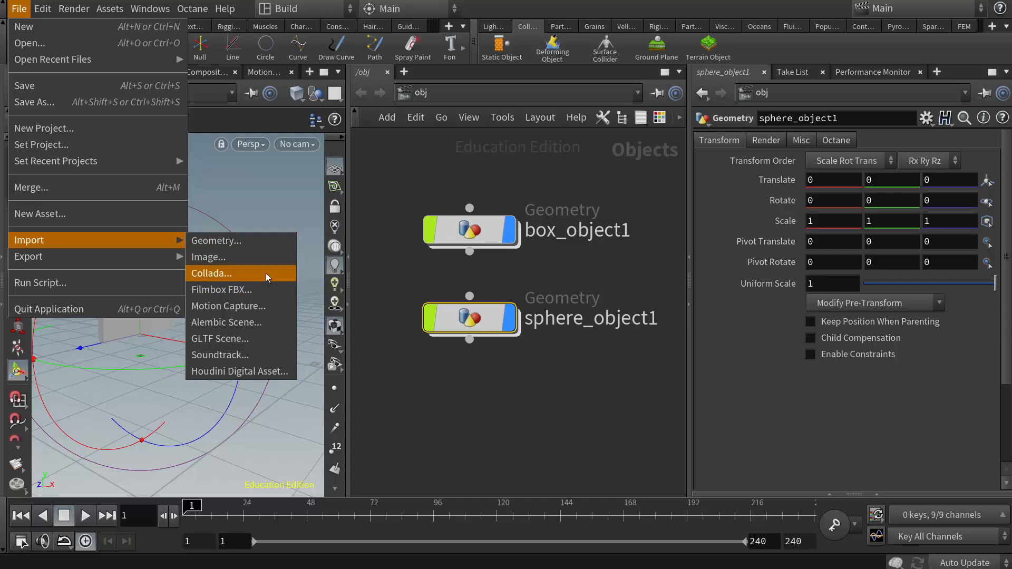
{"action": "left_click", "coordinate": [248, 292]}
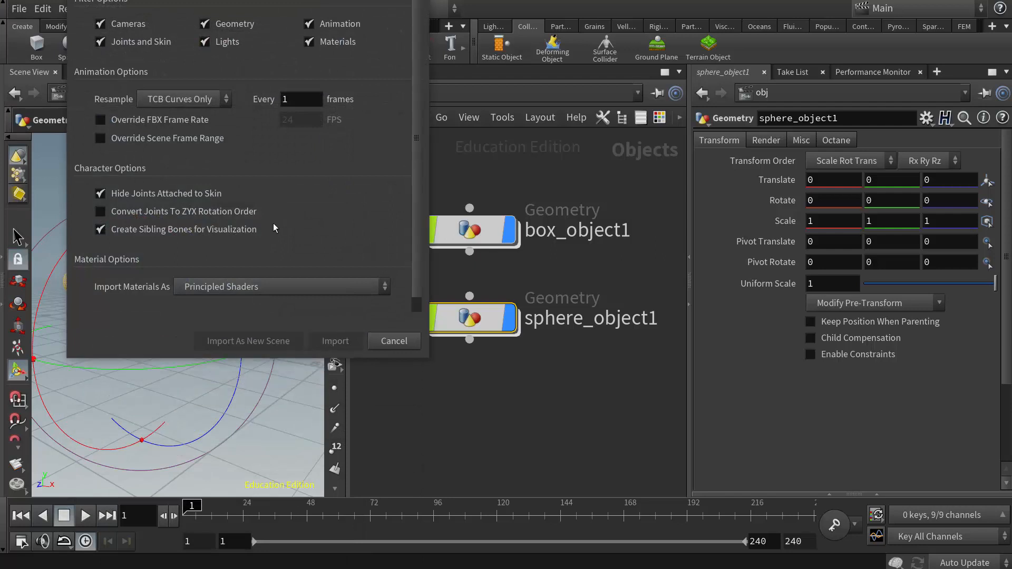
{"action": "left_click_drag", "start_coordinate": [314, 15], "coordinate": [392, 49]}
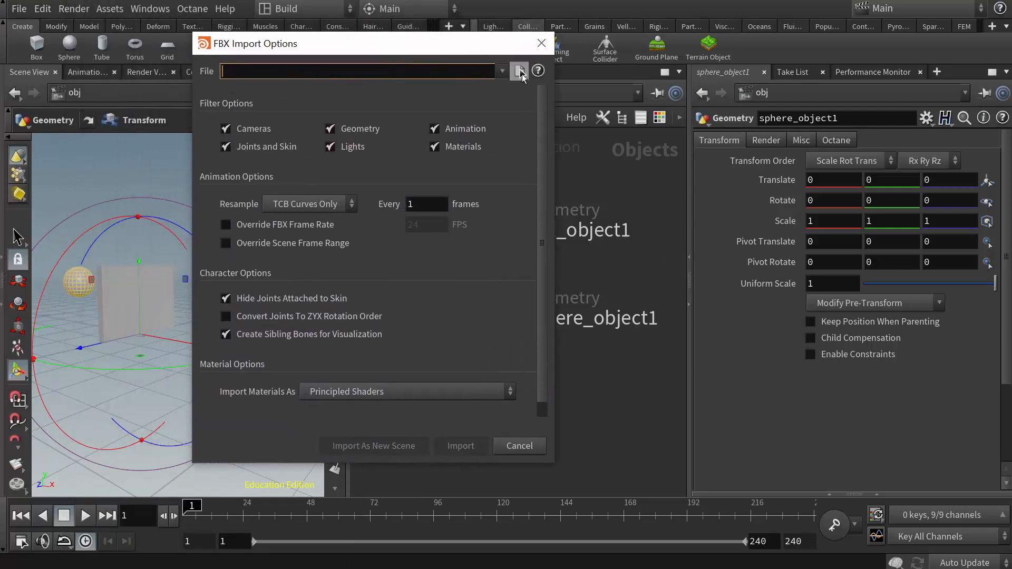
Choose Bluebird_From_UE4.FBX from the $HIP location and import it into the current scene.
{"action": "left_click", "coordinate": [519, 72]}
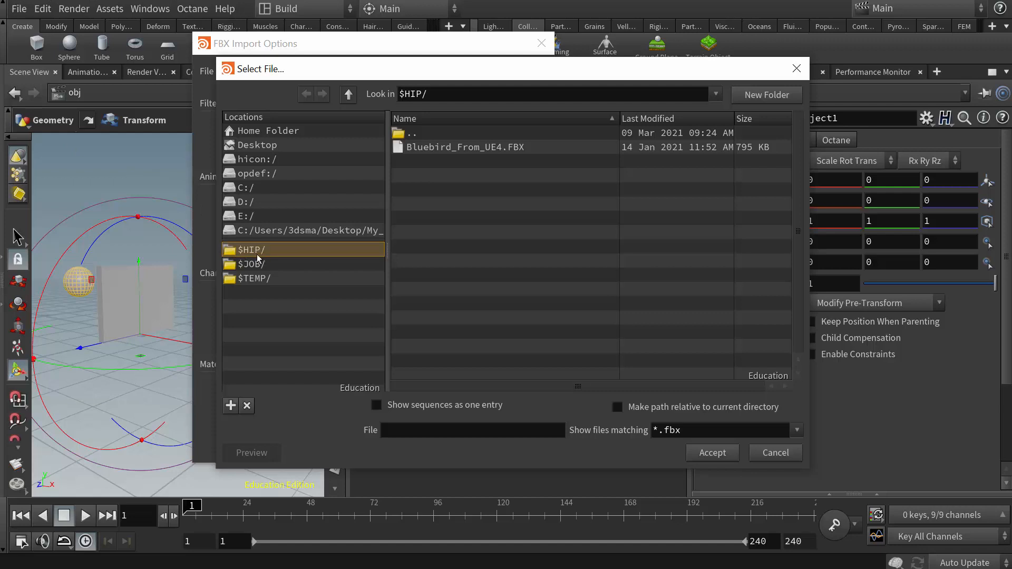
{"action": "left_click", "coordinate": [248, 189]}
{"action": "left_click", "coordinate": [260, 148]}
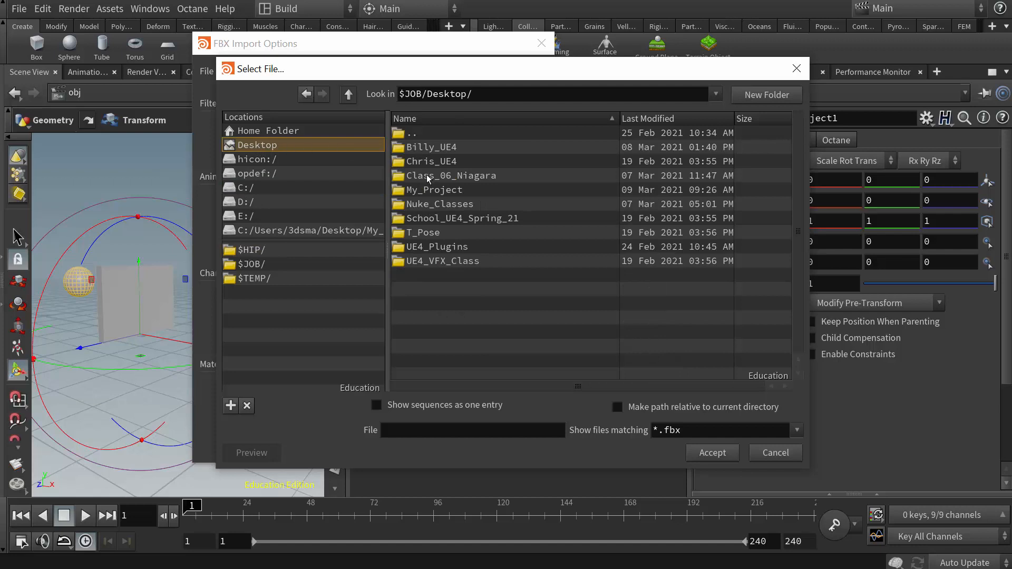
{"action": "double_click", "coordinate": [431, 190]}
{"action": "left_click", "coordinate": [442, 149]}
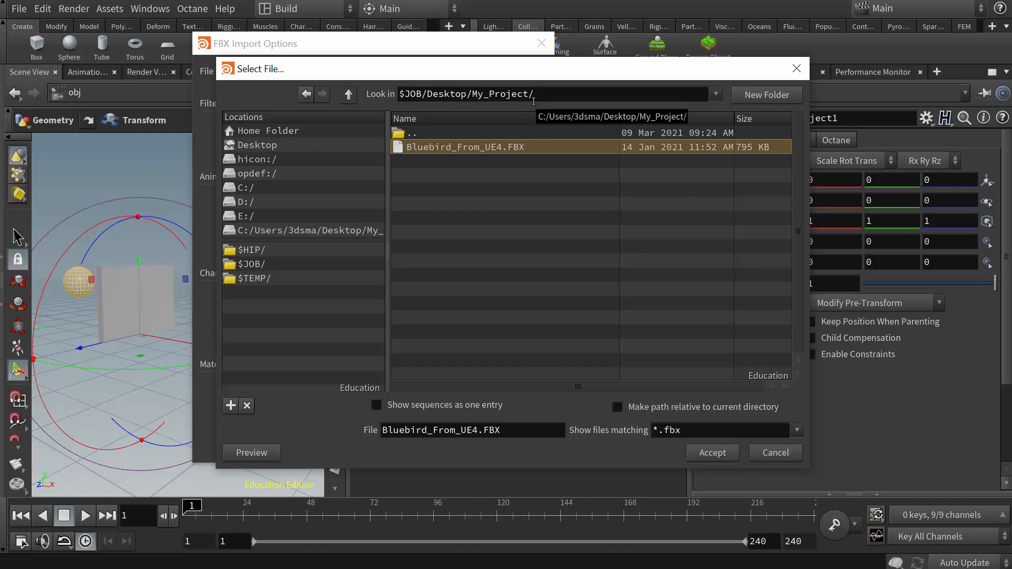
{"action": "left_click", "coordinate": [256, 252]}
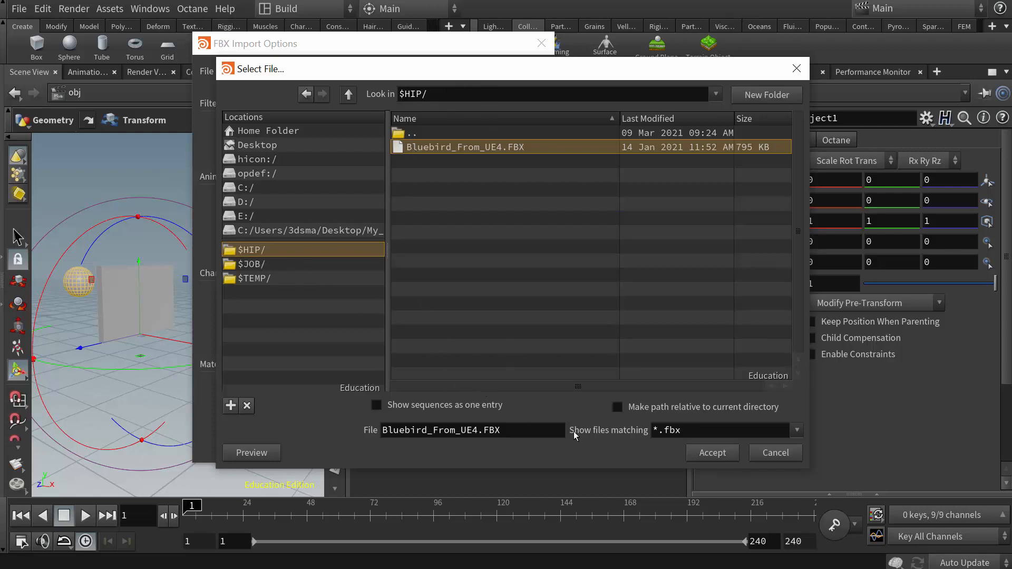
{"action": "left_click", "coordinate": [716, 459]}
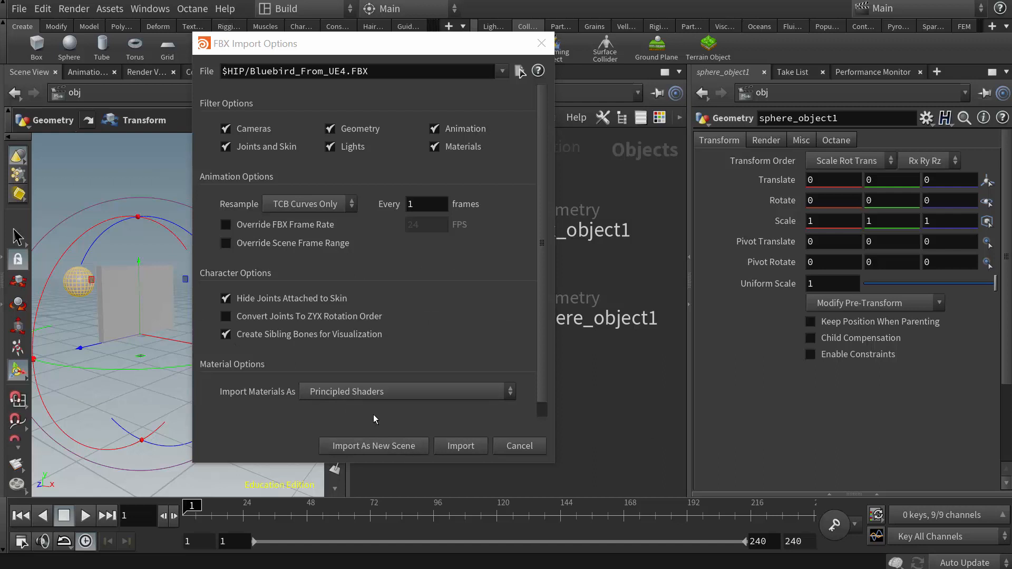
{"action": "left_click", "coordinate": [469, 448]}
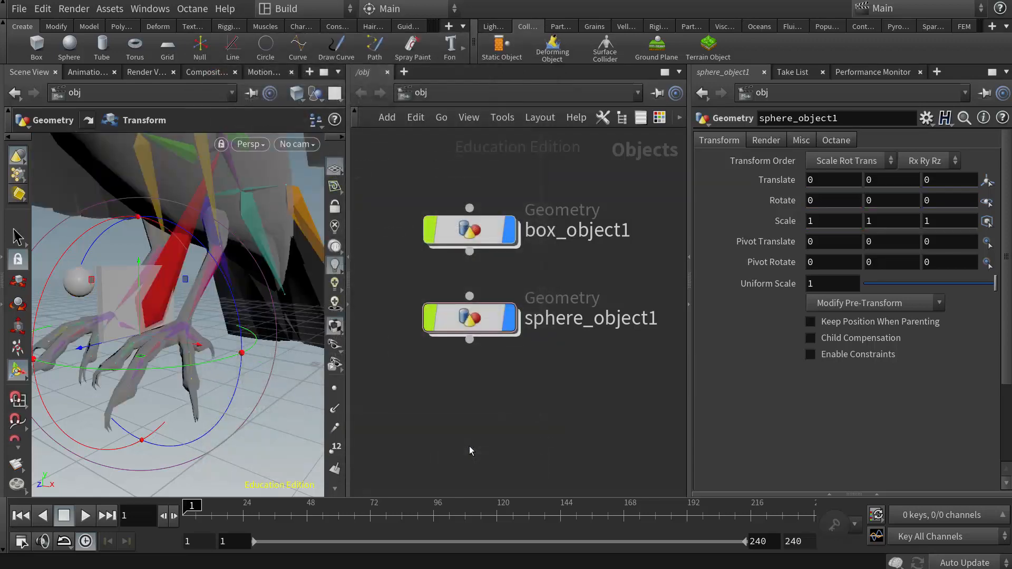
Place the imported Bluebird_From_UE4_FBX subnetwork node beside the box_object1 node in the network.
{"action": "right_click_drag", "start_coordinate": [240, 402], "coordinate": [89, 391], "text": "alt"}
{"action": "left_click_drag", "start_coordinate": [89, 390], "coordinate": [204, 359]}
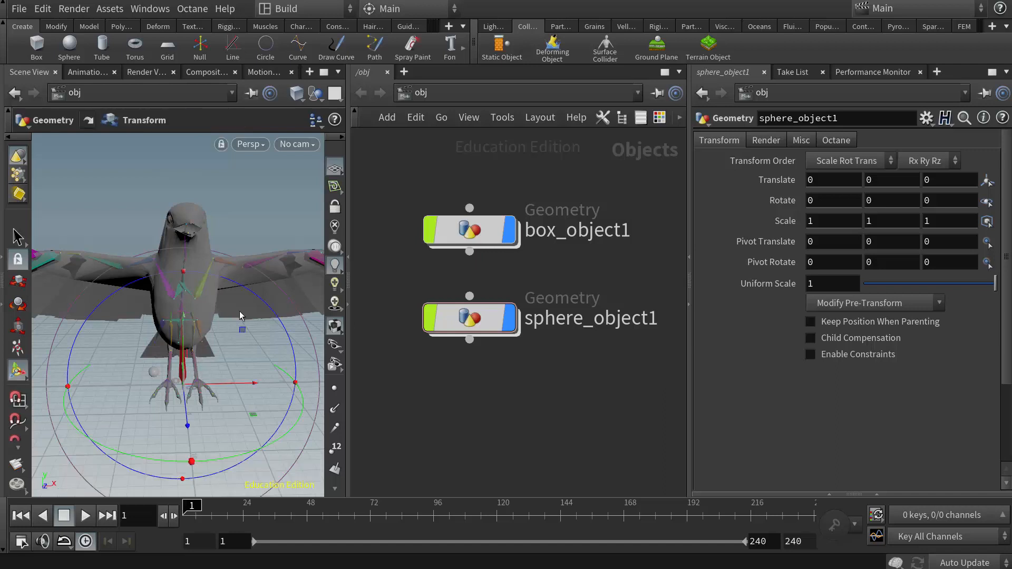
{"action": "scroll", "coordinate": [434, 248], "scroll_direction": "down", "scroll_amount": 4}
{"action": "middle_click_drag", "start_coordinate": [456, 337], "coordinate": [357, 273]}
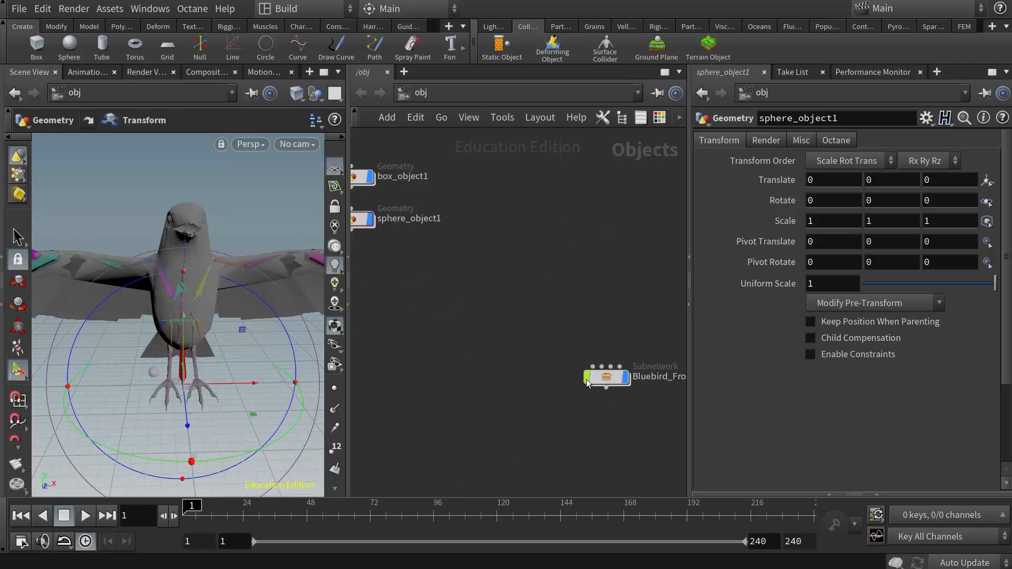
{"action": "left_click_drag", "start_coordinate": [603, 373], "coordinate": [486, 180]}
{"action": "middle_click_drag", "start_coordinate": [501, 276], "coordinate": [535, 366]}
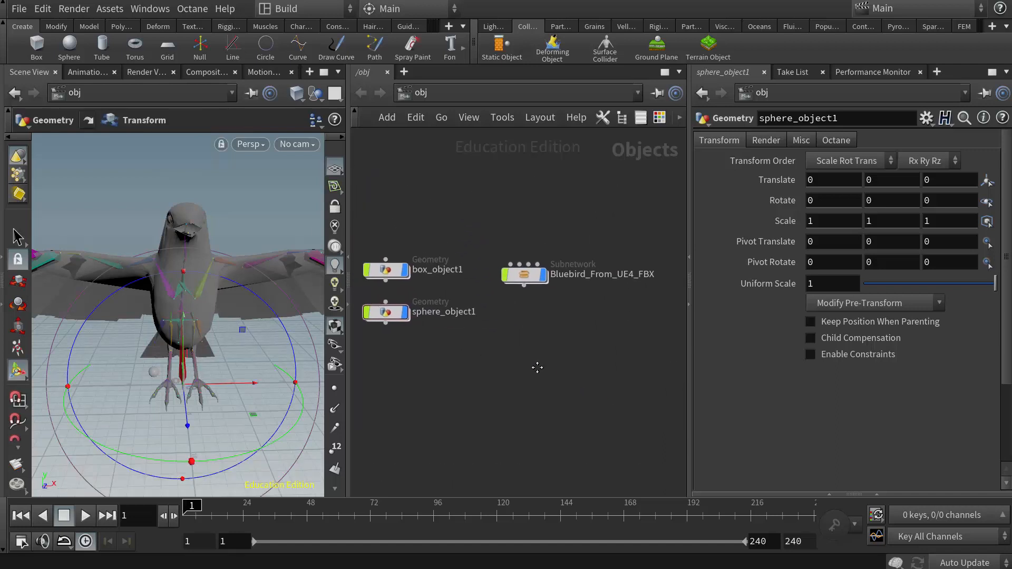
{"action": "mouse_move", "coordinate": [528, 278]}
{"action": "left_click_drag", "start_coordinate": [528, 278], "coordinate": [523, 267]}
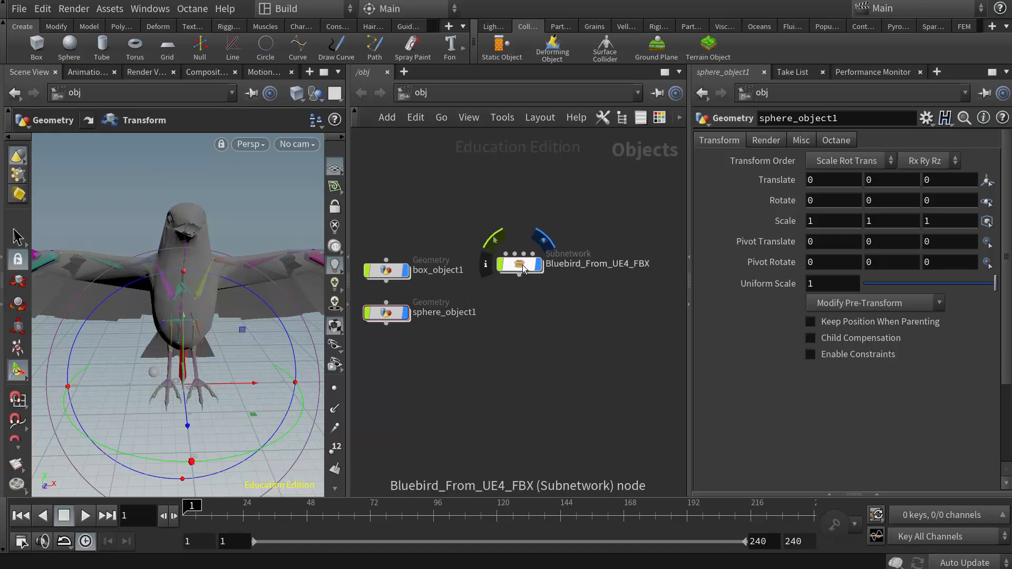
{"action": "left_click", "coordinate": [19, 9]}
{"action": "left_click", "coordinate": [553, 340]}
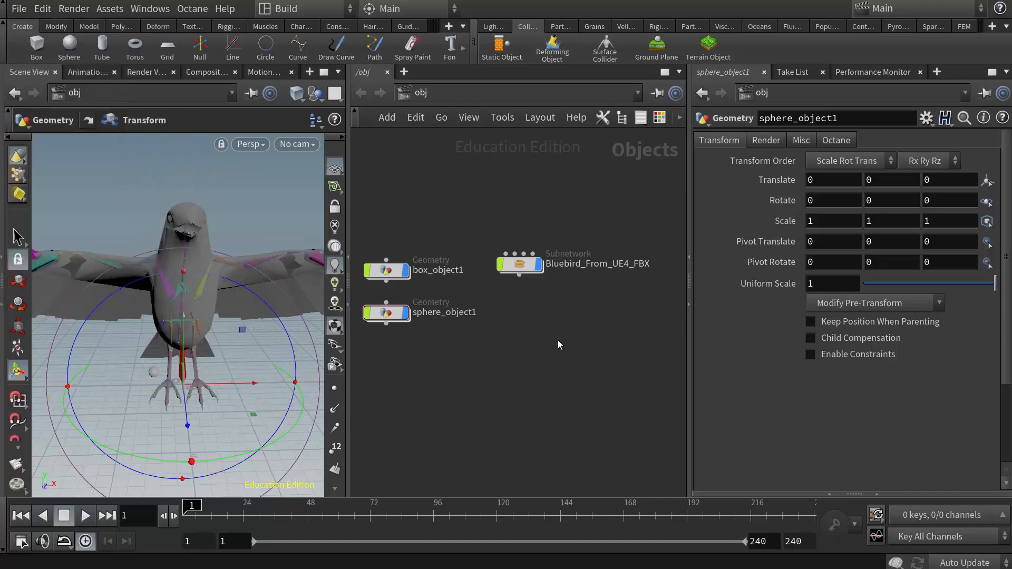
{"action": "mouse_move", "coordinate": [519, 265]}
{"action": "left_mouse_down"}
{"action": "mouse_move", "coordinate": [518, 276]}
{"action": "mouse_move", "coordinate": [525, 270]}
{"action": "left_mouse_up"}
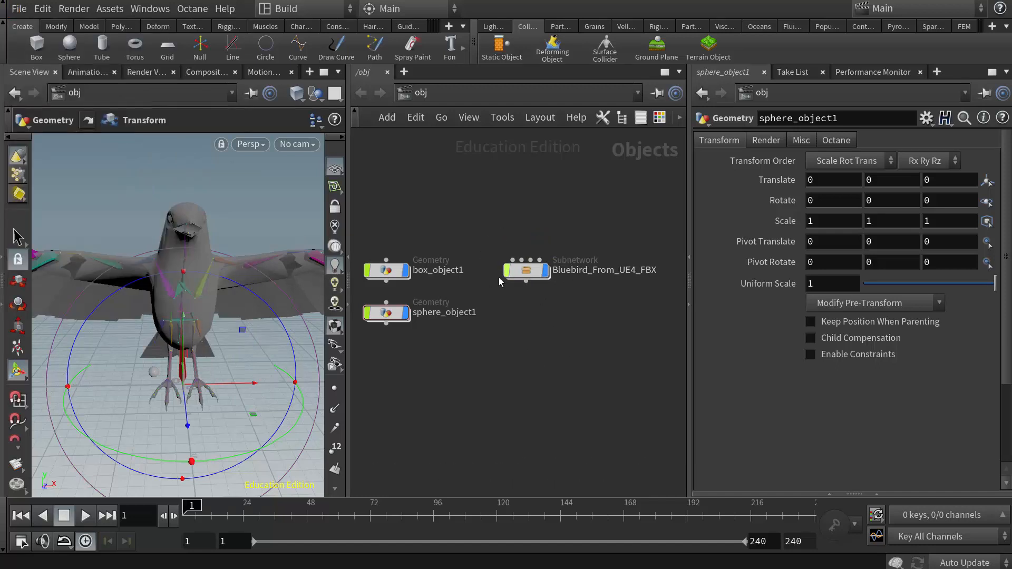
Enter the Bluebird_From_UE4_FBX subnetwork, examine its rig nodes and select the Bluebird geometry node.
{"action": "double_click", "coordinate": [527, 270]}
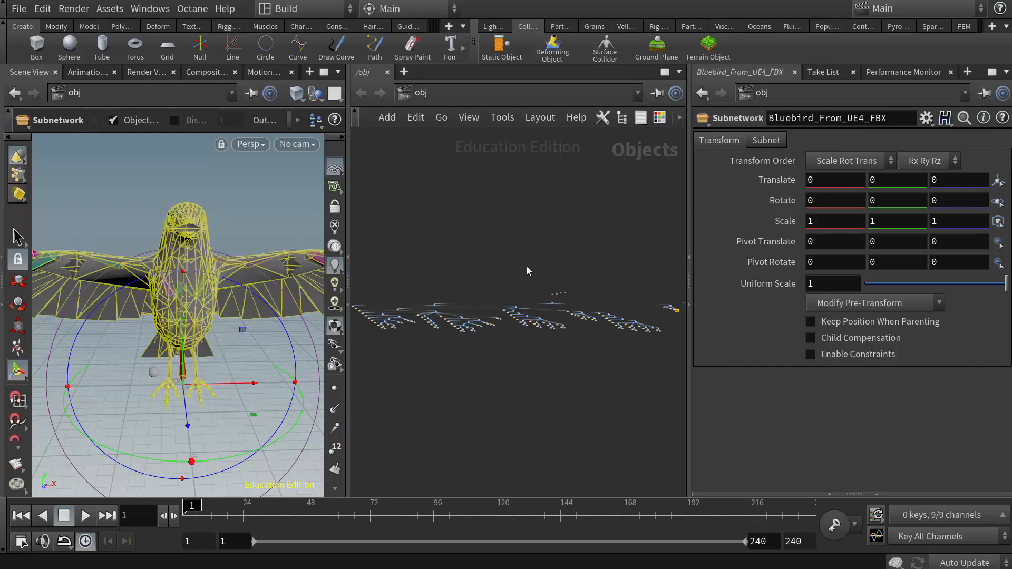
{"action": "scroll", "coordinate": [425, 324], "scroll_direction": "up", "scroll_amount": 6}
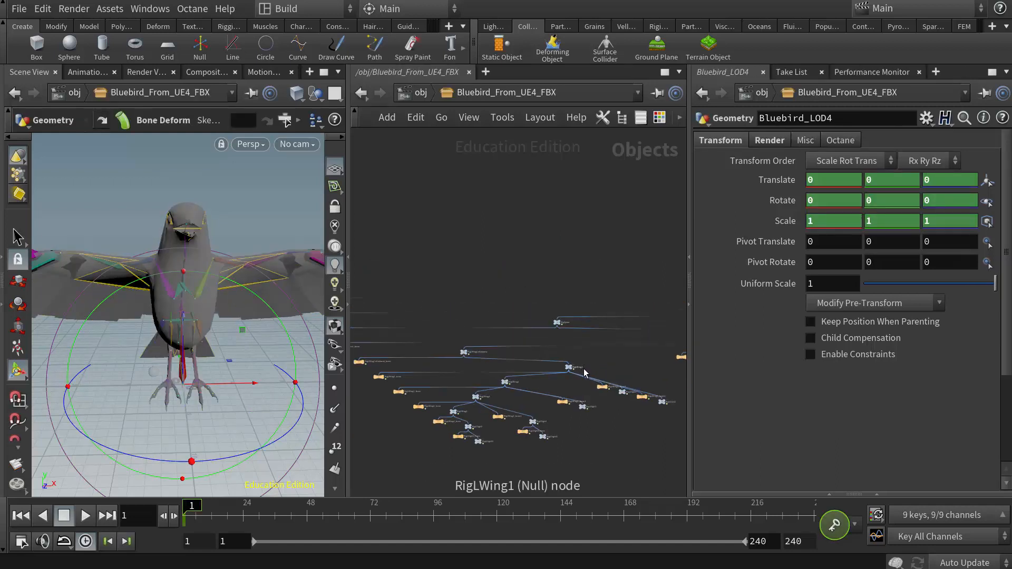
{"action": "middle_click_drag", "start_coordinate": [445, 346], "coordinate": [405, 381]}
{"action": "scroll", "coordinate": [609, 371], "scroll_direction": "up", "scroll_amount": 3}
{"action": "scroll", "coordinate": [614, 445], "scroll_direction": "up", "scroll_amount": 1}
{"action": "middle_click_drag", "start_coordinate": [627, 419], "coordinate": [329, 410]}
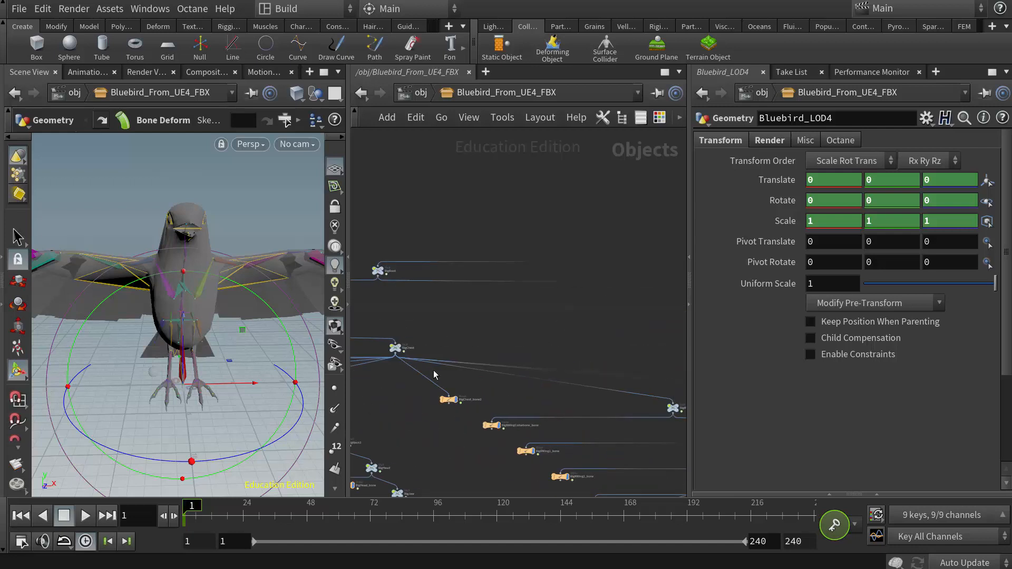
{"action": "middle_click_drag", "start_coordinate": [509, 340], "coordinate": [387, 364]}
{"action": "middle_click_drag", "start_coordinate": [535, 377], "coordinate": [466, 388]}
{"action": "scroll", "coordinate": [504, 391], "scroll_direction": "down", "scroll_amount": 3}
{"action": "middle_click_drag", "start_coordinate": [590, 392], "coordinate": [323, 396]}
{"action": "scroll", "coordinate": [635, 381], "scroll_direction": "up", "scroll_amount": 2}
{"action": "scroll", "coordinate": [637, 380], "scroll_direction": "up", "scroll_amount": 3}
{"action": "middle_click_drag", "start_coordinate": [611, 389], "coordinate": [405, 299]}
{"action": "middle_click_drag", "start_coordinate": [531, 350], "coordinate": [335, 382]}
{"action": "scroll", "coordinate": [510, 362], "scroll_direction": "down", "scroll_amount": 4}
{"action": "middle_click_drag", "start_coordinate": [625, 336], "coordinate": [560, 417]}
{"action": "scroll", "coordinate": [439, 356], "scroll_direction": "up", "scroll_amount": 6}
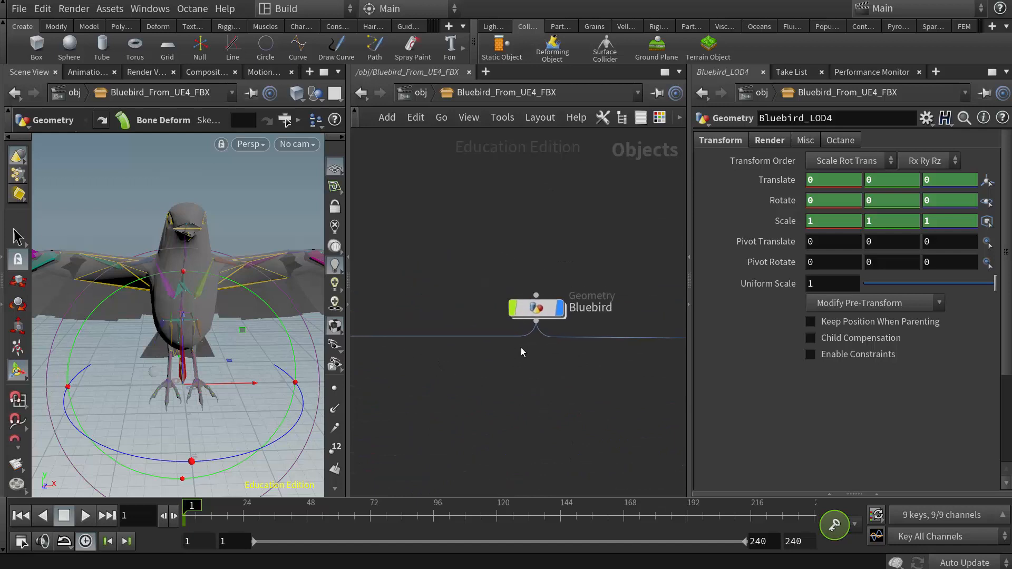
{"action": "left_click", "coordinate": [542, 312]}
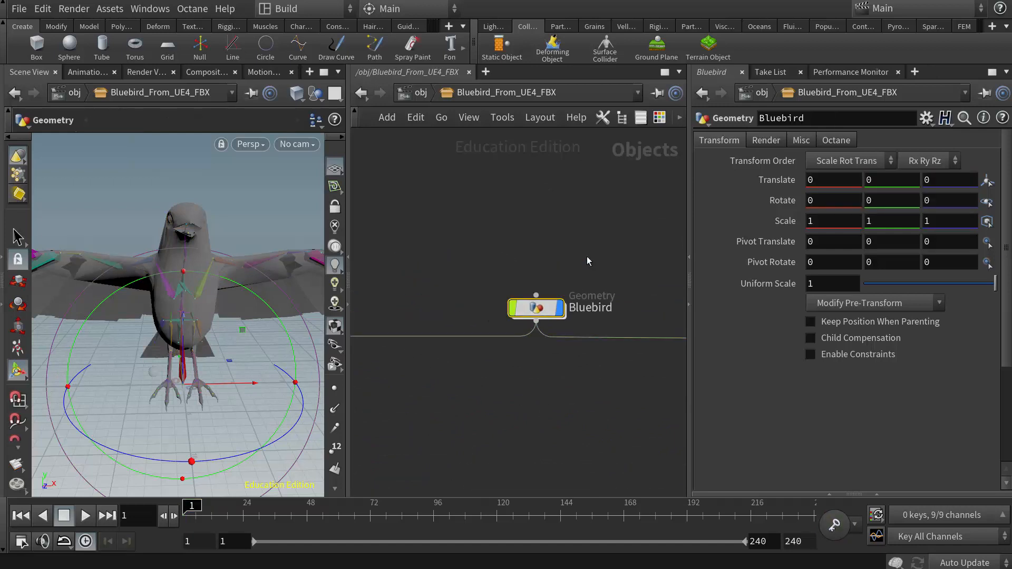
Widen the parameter area and inspect the bird subnetwork's Subnet parameters and the inner Bluebird geometry's Render parameters.
{"action": "left_click", "coordinate": [420, 92]}
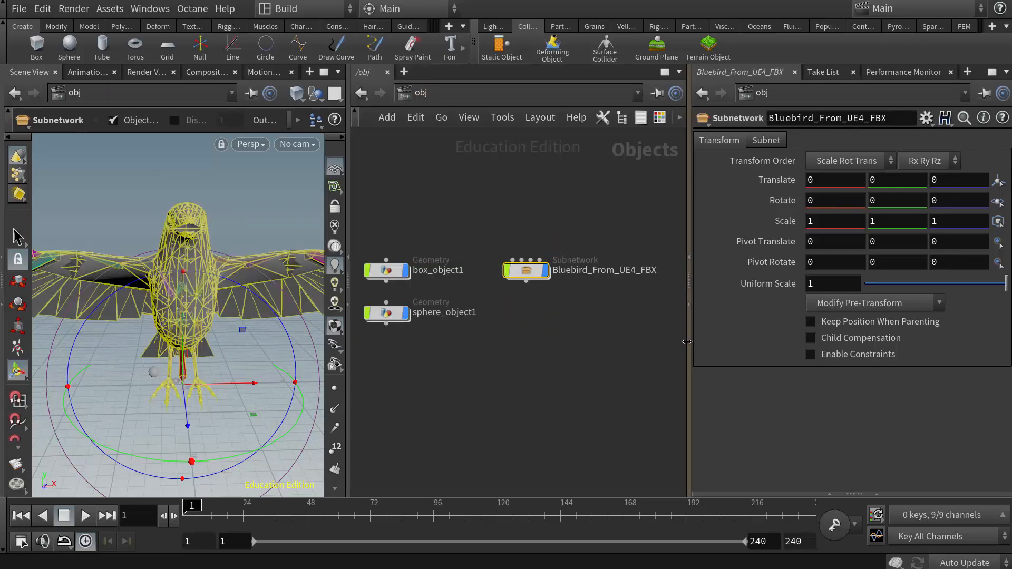
{"action": "left_click_drag", "start_coordinate": [692, 316], "coordinate": [599, 316]}
{"action": "left_click", "coordinate": [676, 140]}
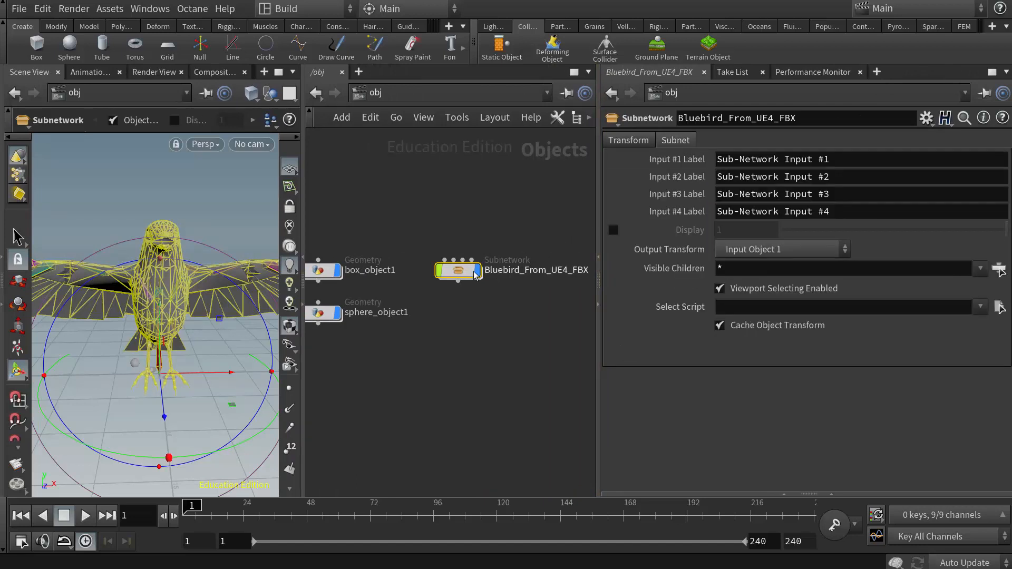
{"action": "double_click", "coordinate": [458, 272]}
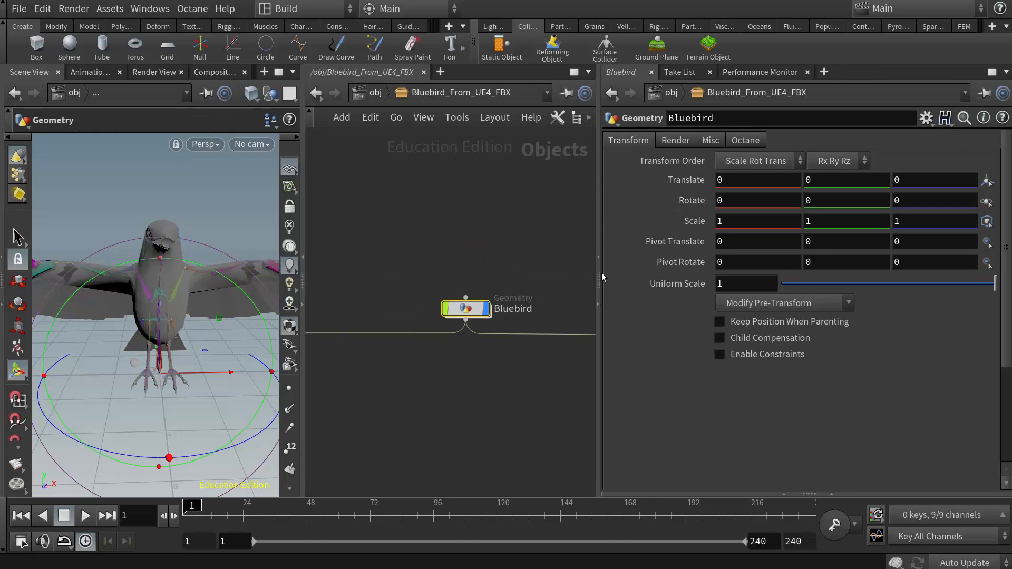
{"action": "left_click", "coordinate": [675, 140]}
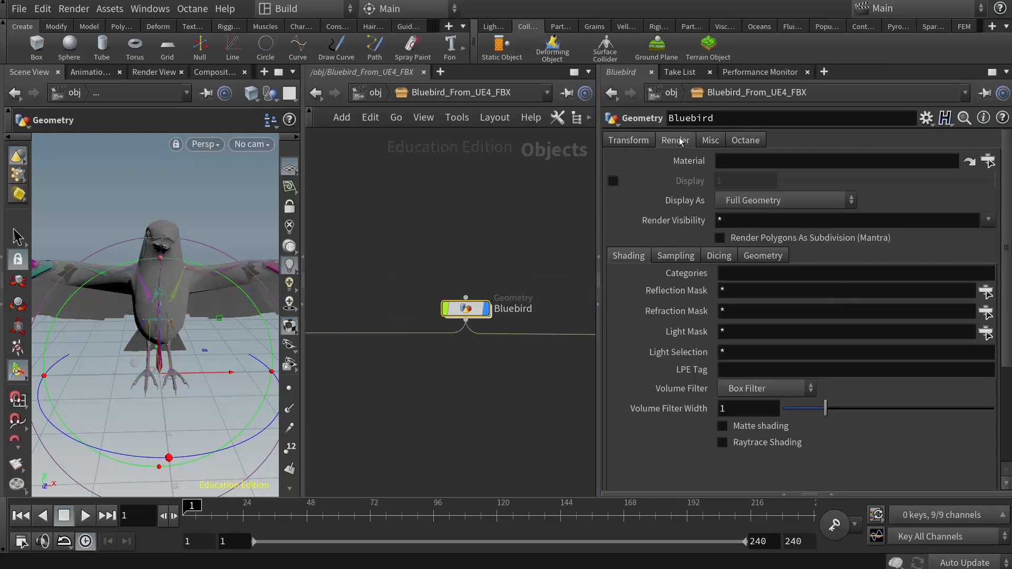
Inspect the Misc, Octane and Transform parameters of the Bluebird geometry node.
{"action": "left_click", "coordinate": [711, 142]}
{"action": "left_click", "coordinate": [739, 142]}
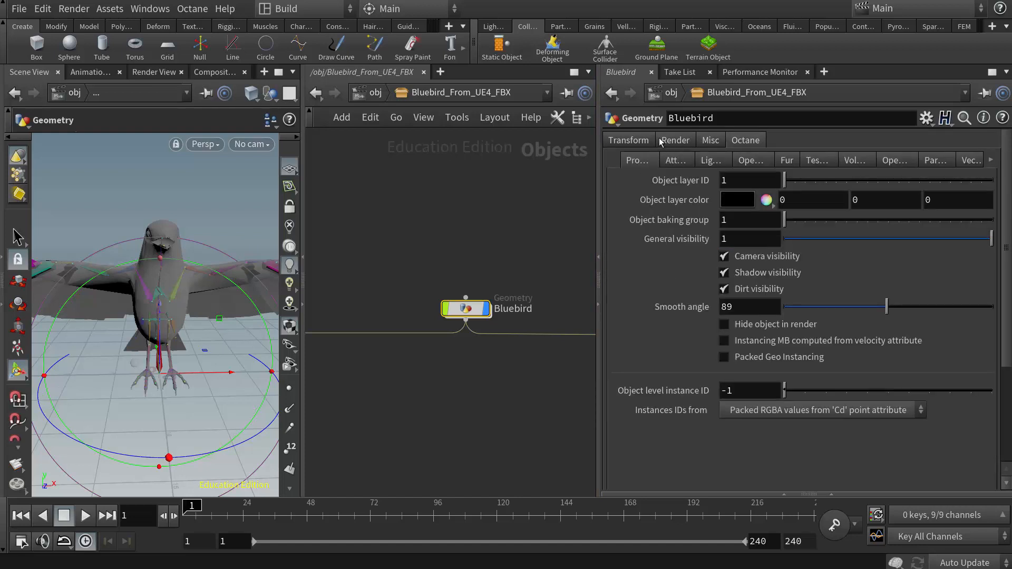
{"action": "left_click", "coordinate": [628, 140]}
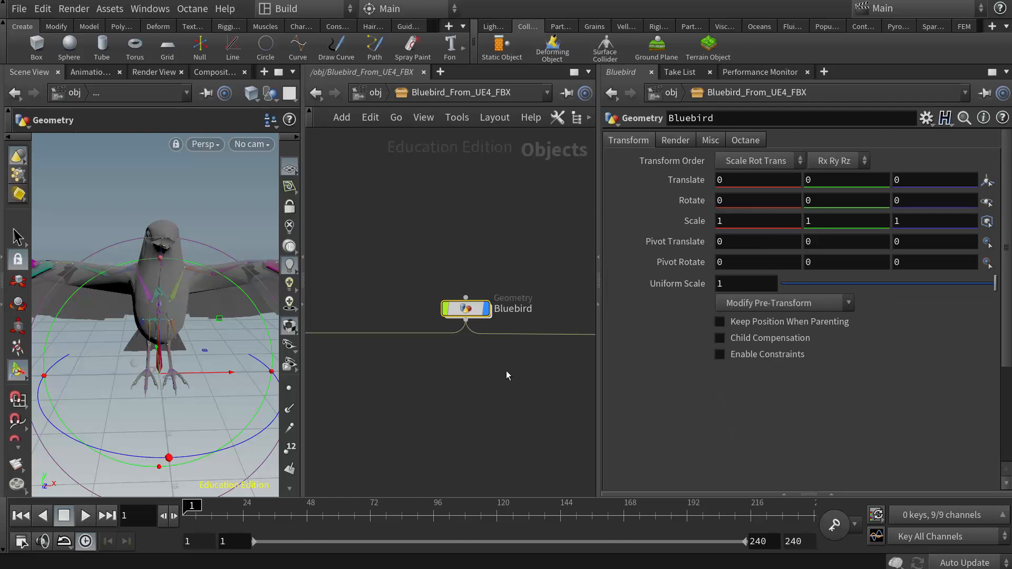
{"action": "scroll", "coordinate": [506, 371], "scroll_direction": "down", "scroll_amount": 8}
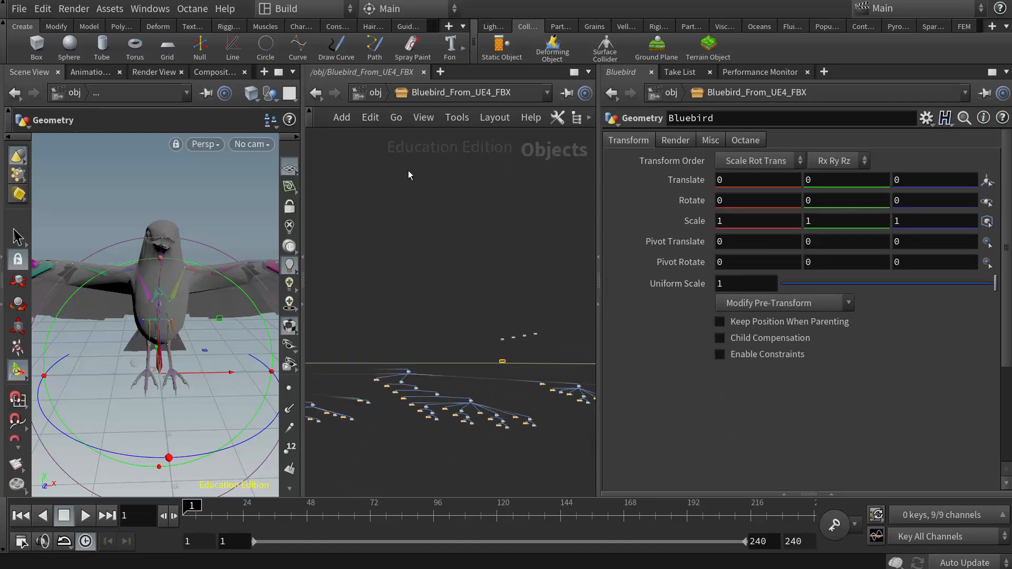
Return to the object level and delete the Bluebird_From_UE4_FBX subnetwork.
{"action": "left_click", "coordinate": [375, 93]}
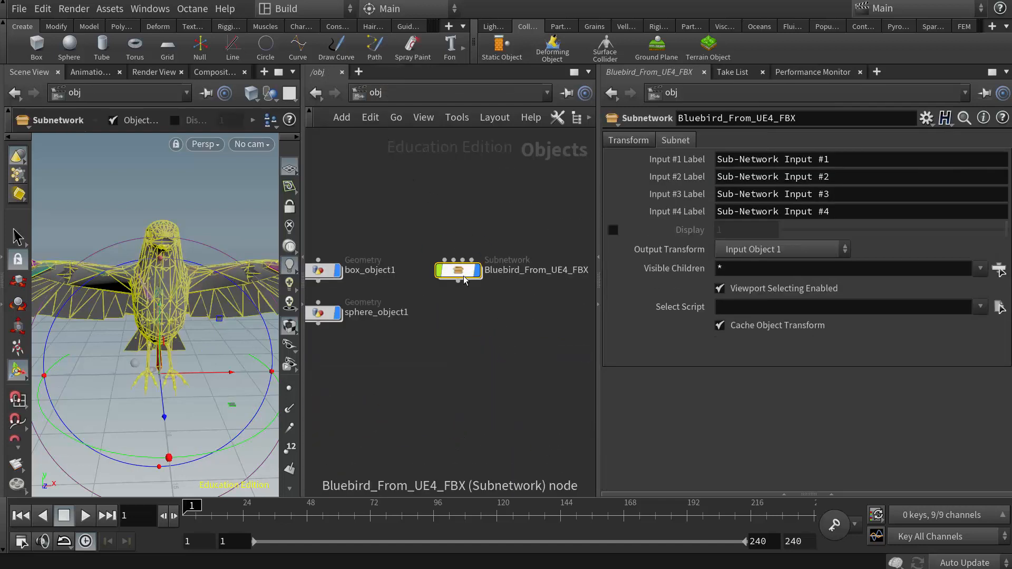
{"action": "key", "text": "Delete"}
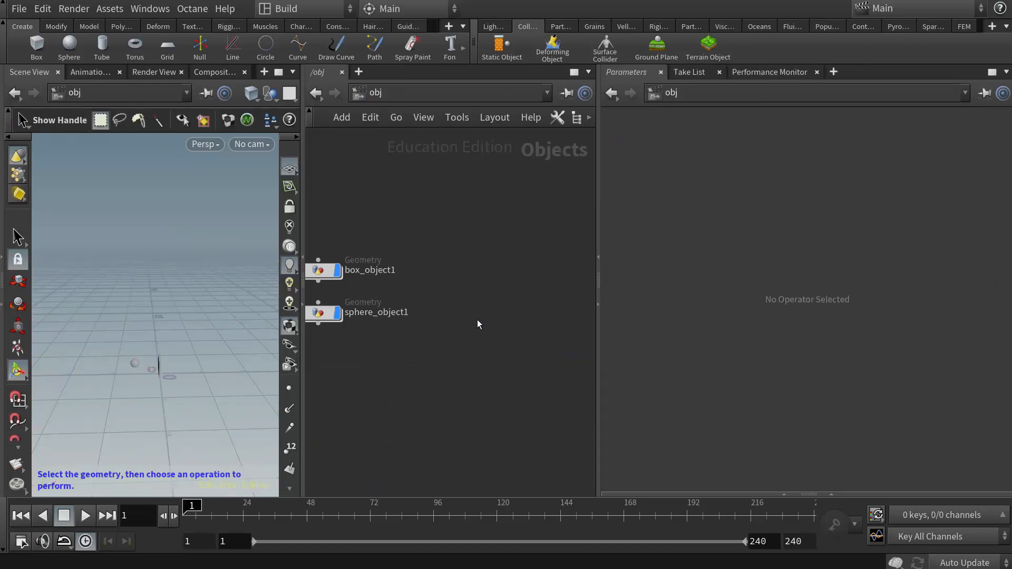
{"action": "middle_click_drag", "start_coordinate": [477, 319], "coordinate": [574, 374]}
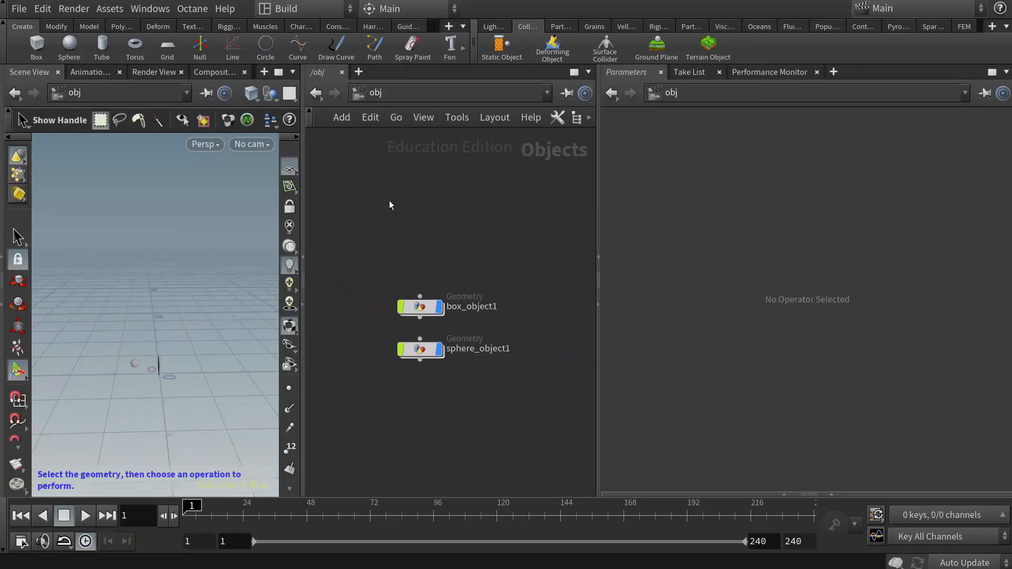
Create an empty Geometry object and place it above the box_object1 node.
{"action": "key", "text": "Tab"}
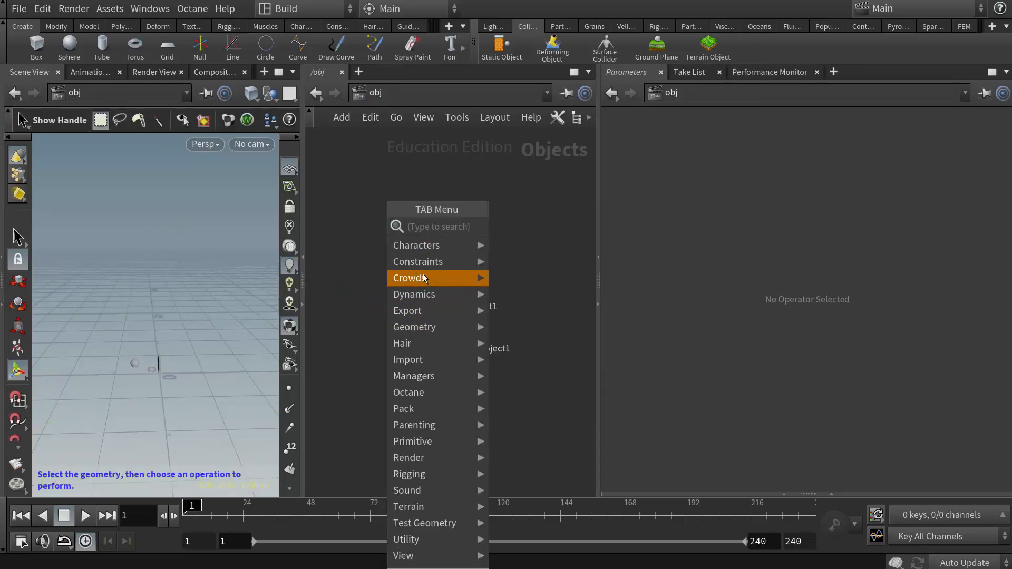
{"action": "mouse_move", "coordinate": [424, 326]}
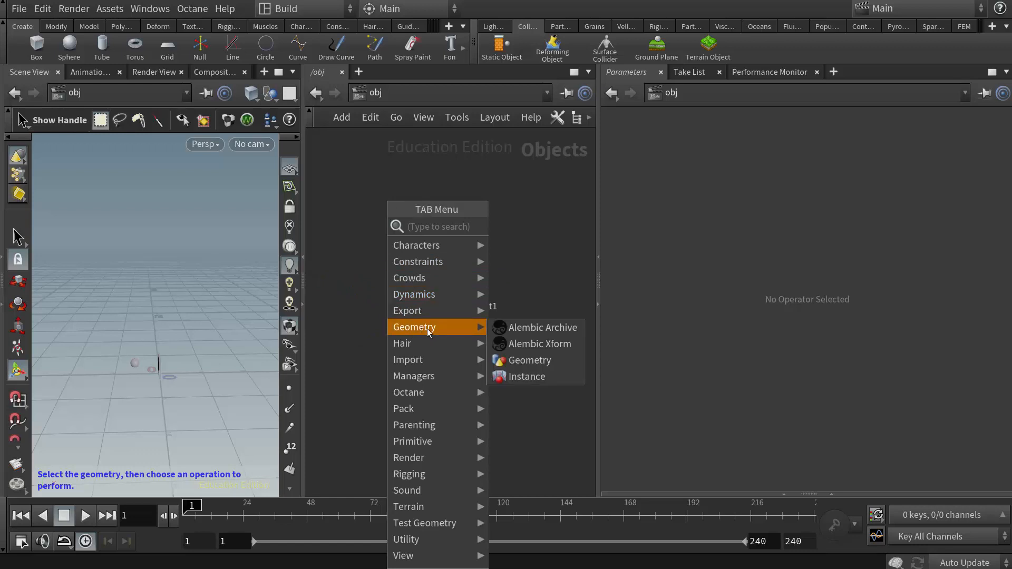
{"action": "left_click", "coordinate": [510, 362]}
{"action": "left_click", "coordinate": [422, 250]}
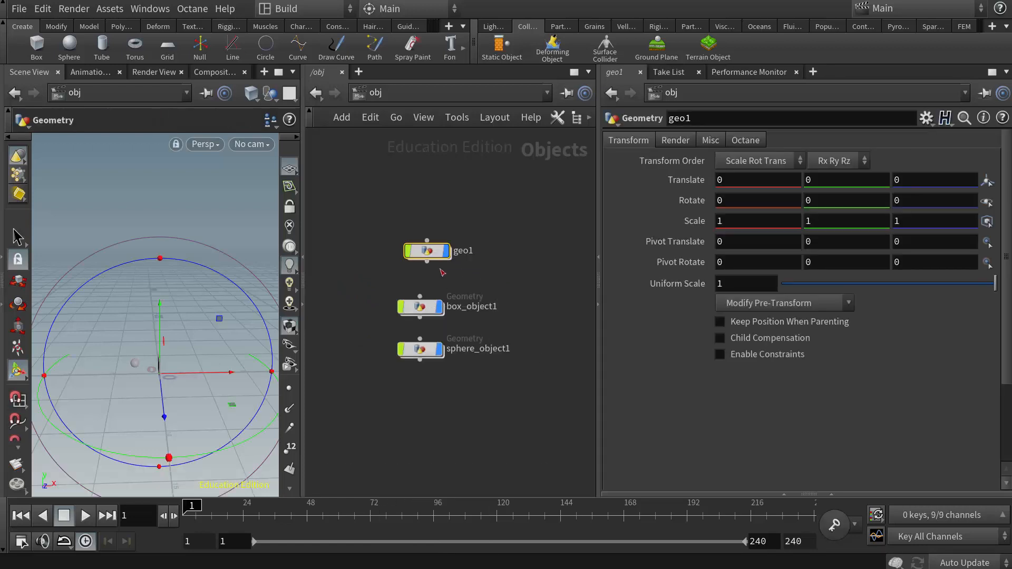
Enter the new geo1 object and add a File node from the Import category.
{"action": "double_click", "coordinate": [420, 251]}
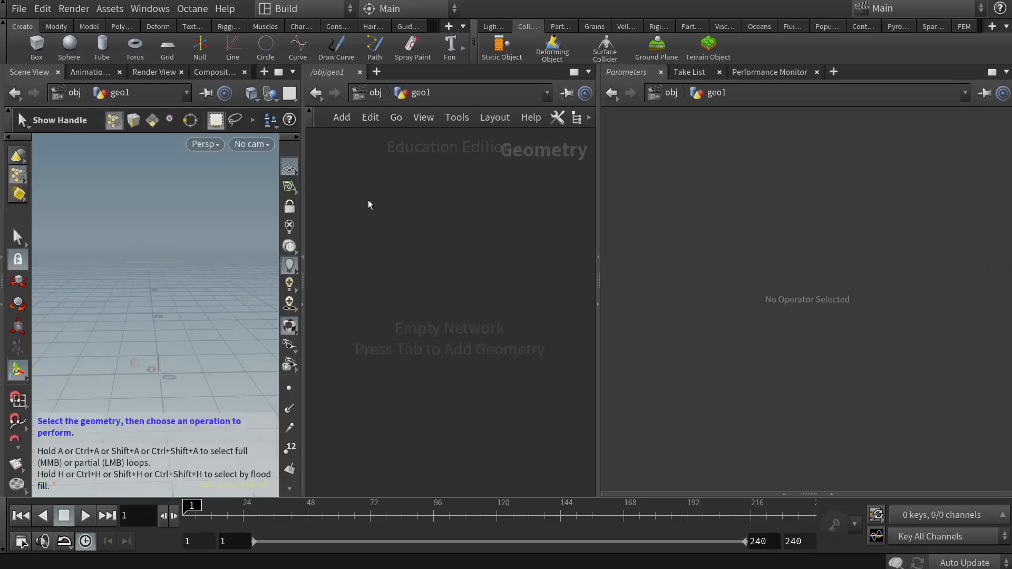
{"action": "key", "text": "Tab"}
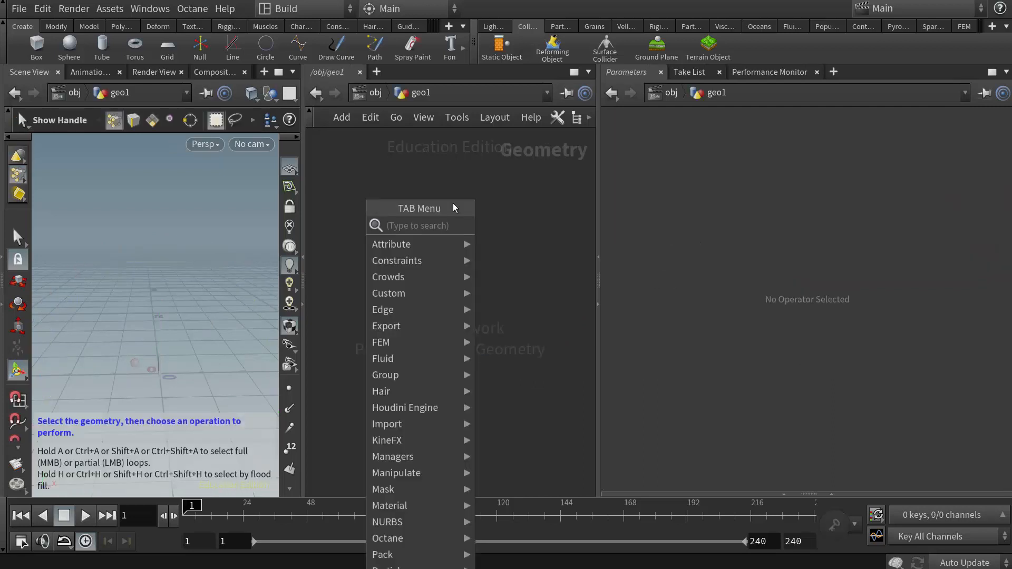
{"action": "mouse_move", "coordinate": [417, 425]}
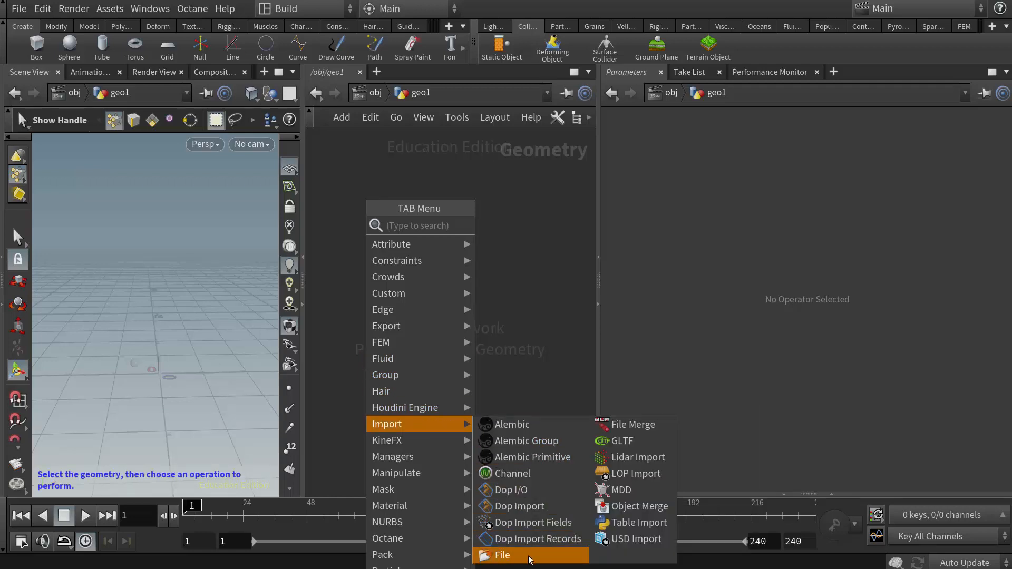
{"action": "left_click", "coordinate": [514, 560]}
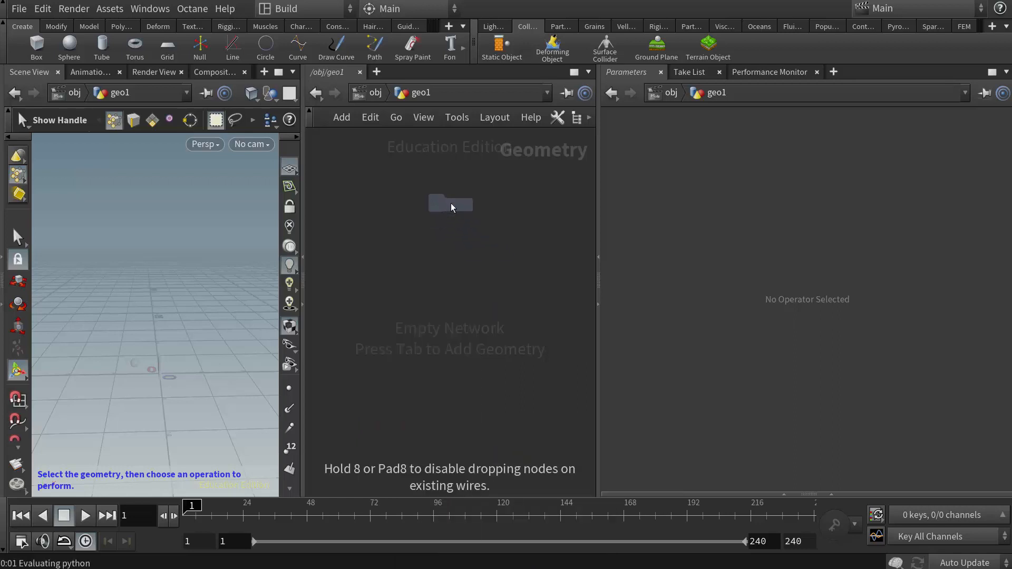
{"action": "left_click", "coordinate": [450, 203]}
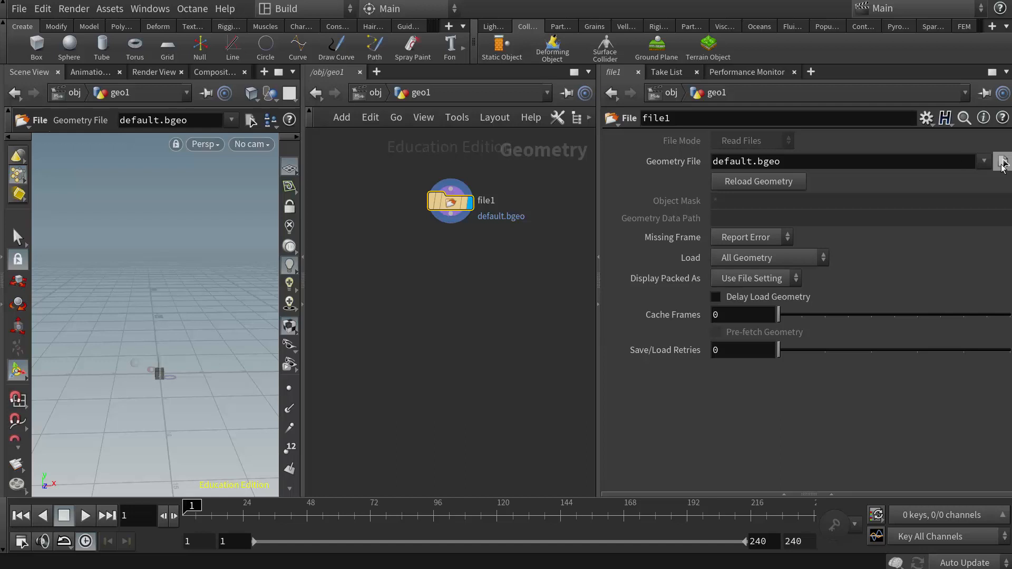
Load Bluebird_From_UE4.FBX from the $HIP location as the File node's geometry file.
{"action": "left_click", "coordinate": [1002, 164]}
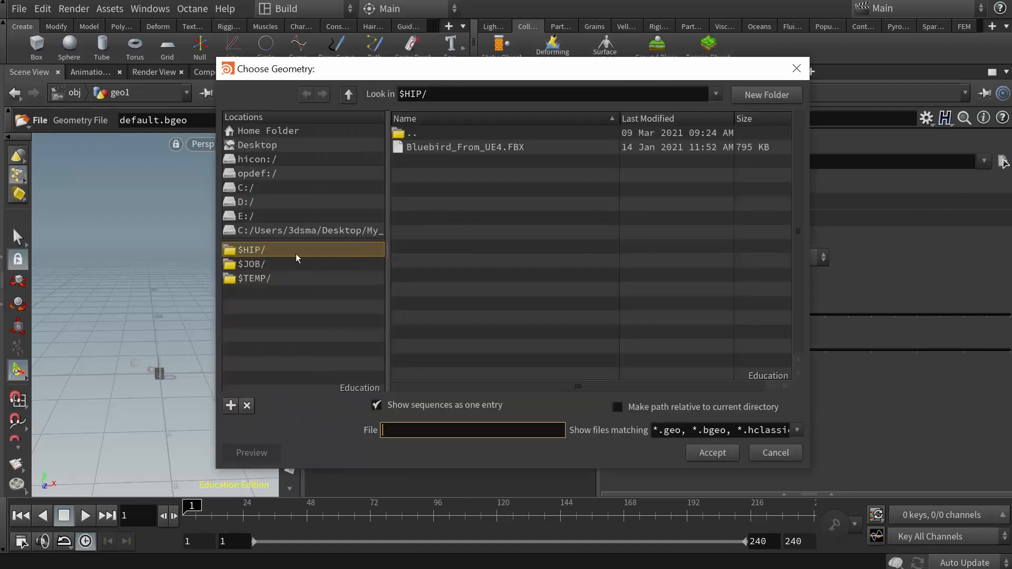
{"action": "left_click", "coordinate": [238, 256]}
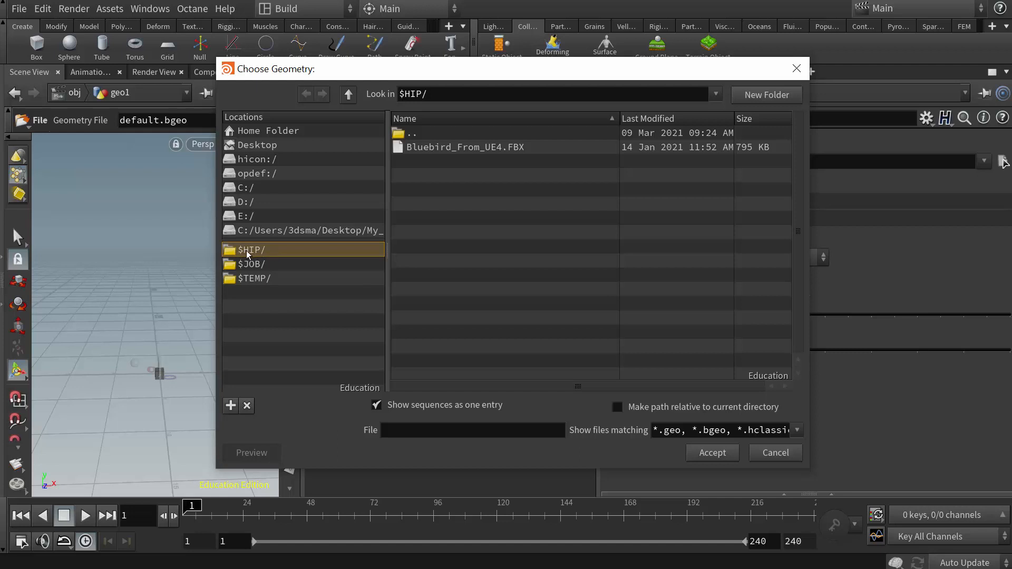
{"action": "left_click", "coordinate": [444, 147]}
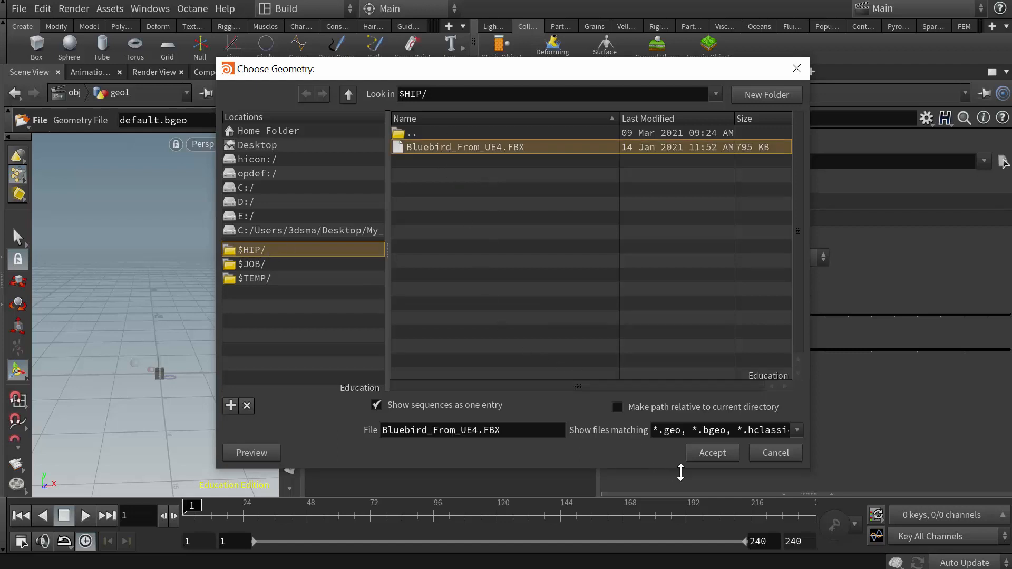
{"action": "left_click", "coordinate": [712, 453]}
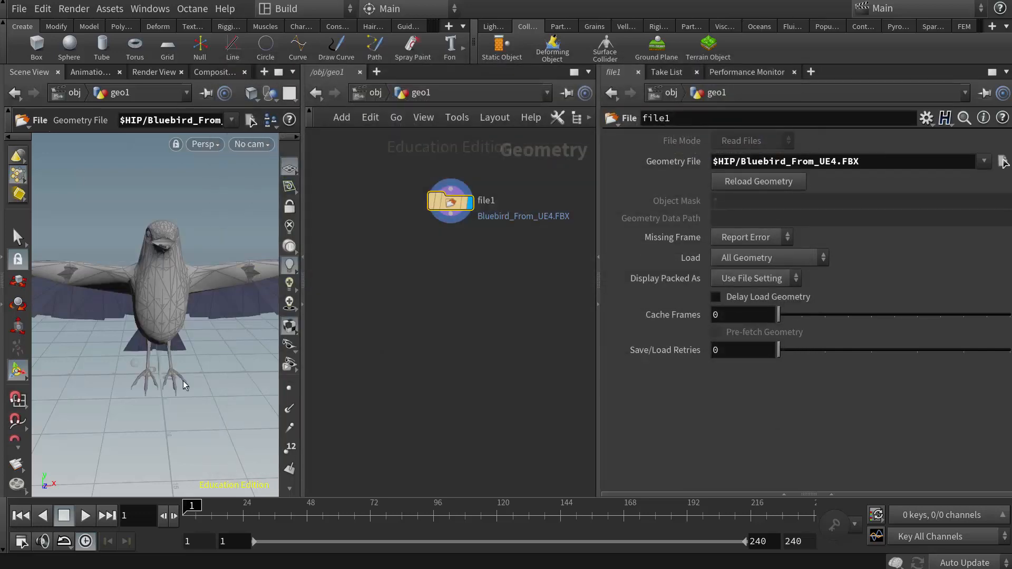
{"action": "mouse_move", "coordinate": [170, 368]}
{"action": "left_mouse_down", "text": "alt"}
{"action": "mouse_move", "coordinate": [169, 382]}
{"action": "mouse_move", "coordinate": [152, 364]}
{"action": "left_mouse_up", "text": "alt"}
{"action": "key", "text": "Return"}
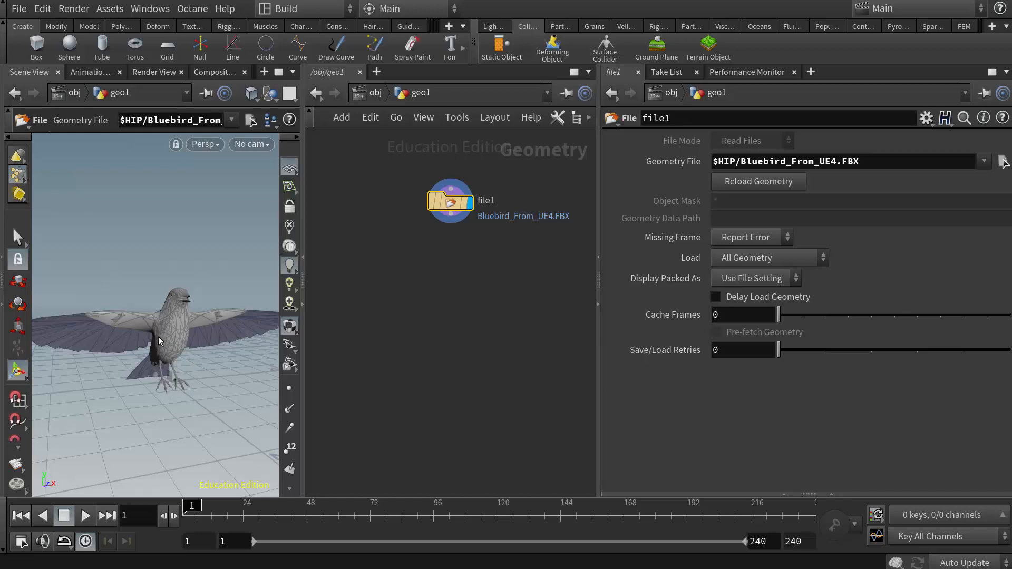
Review the scene import formats and compare them with the File node's Geometry File path.
{"action": "left_click", "coordinate": [28, 12]}
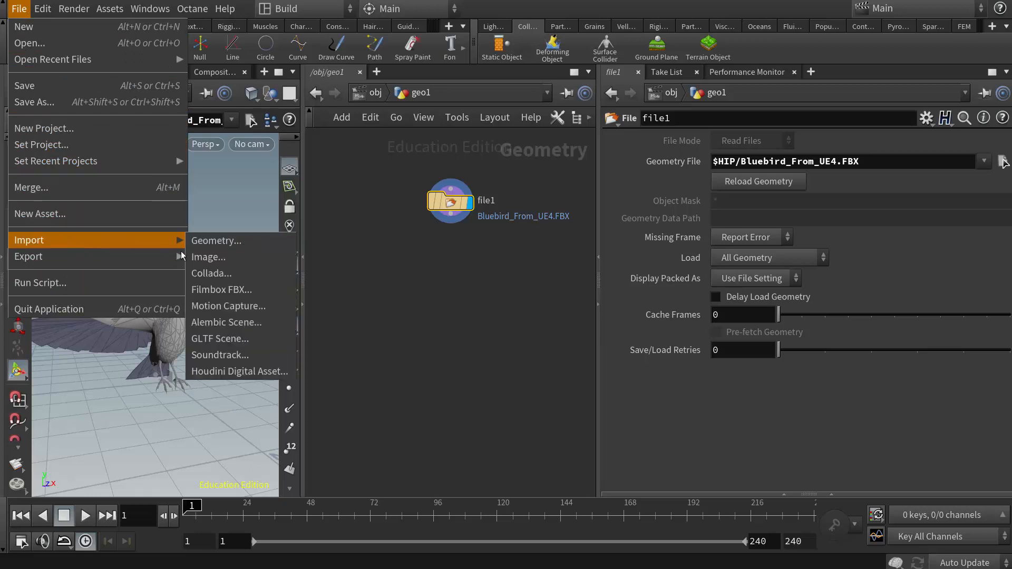
{"action": "left_click", "coordinate": [403, 300]}
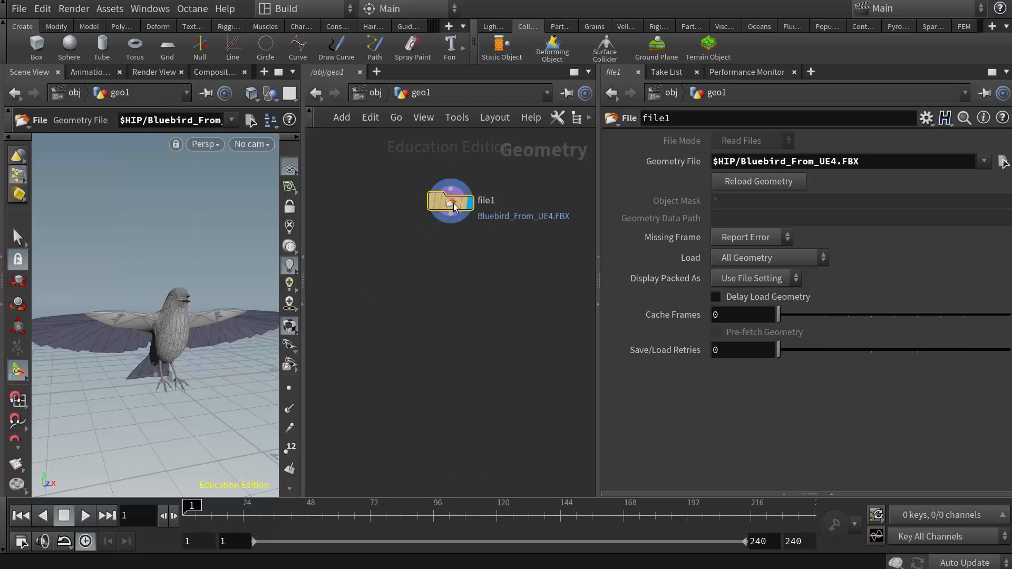
{"action": "left_click_drag", "start_coordinate": [459, 212], "coordinate": [456, 211]}
{"action": "mouse_move", "coordinate": [452, 204]}
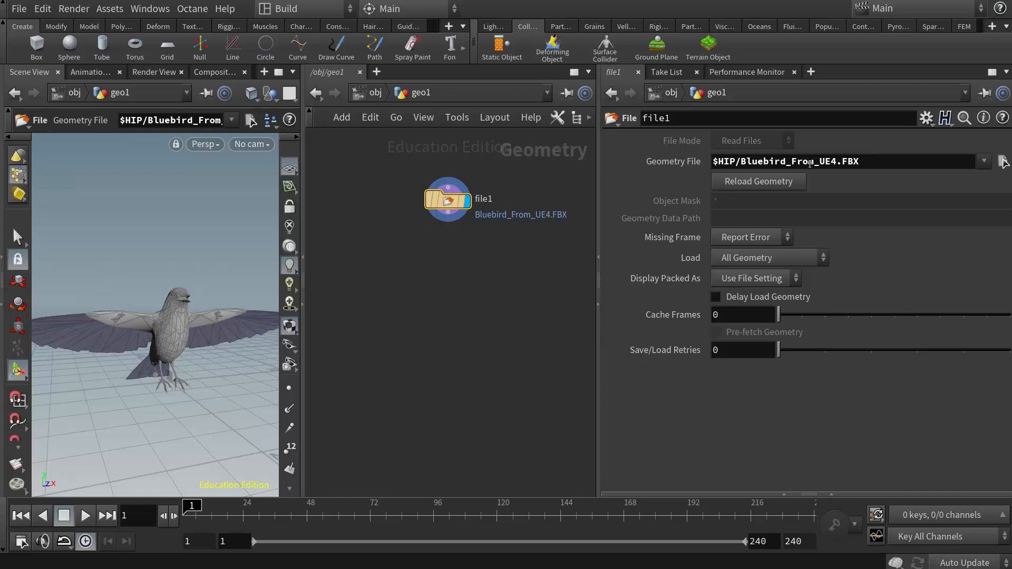
{"action": "double_click", "coordinate": [722, 161]}
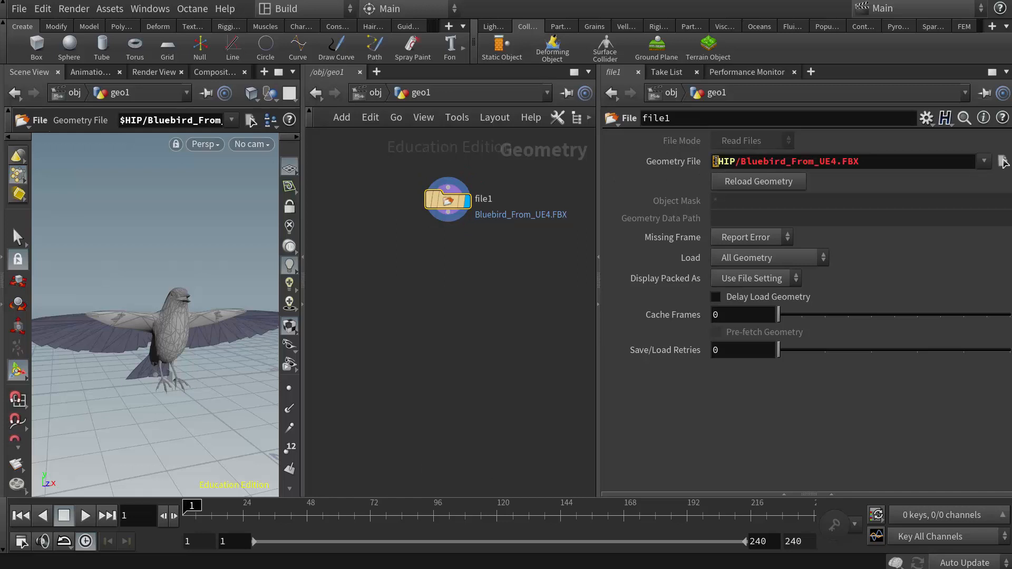
{"action": "left_click_drag", "start_coordinate": [860, 162], "coordinate": [741, 167]}
{"action": "left_click", "coordinate": [753, 422]}
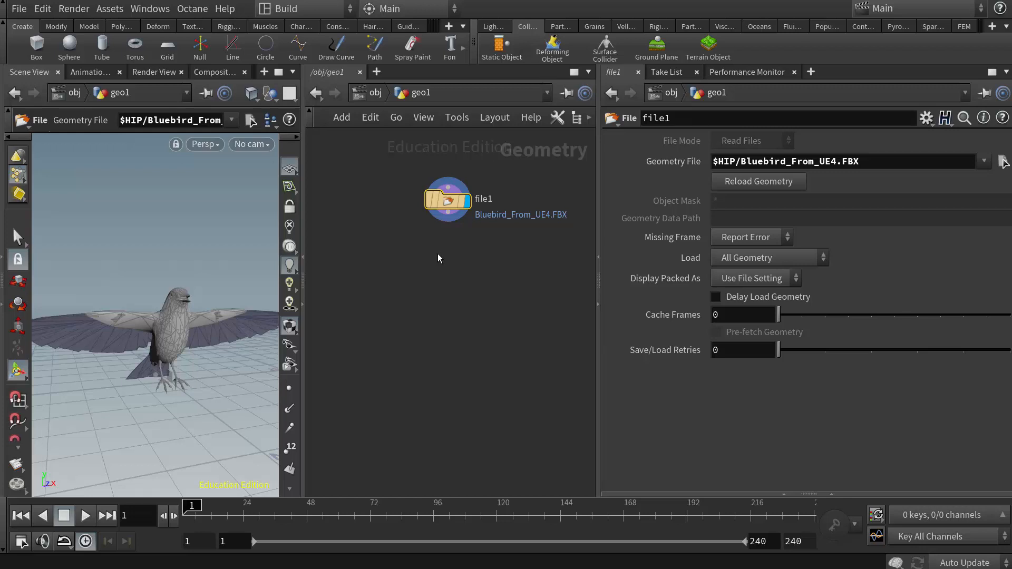
Review the new project command and the File node's full $HIP geometry path.
{"action": "left_click", "coordinate": [19, 8]}
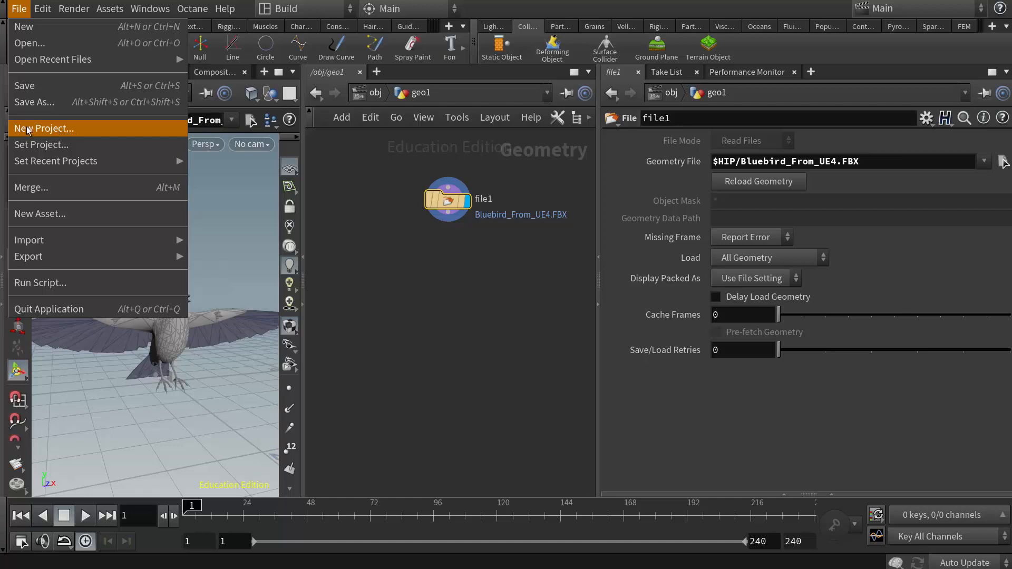
{"action": "left_click", "coordinate": [424, 293]}
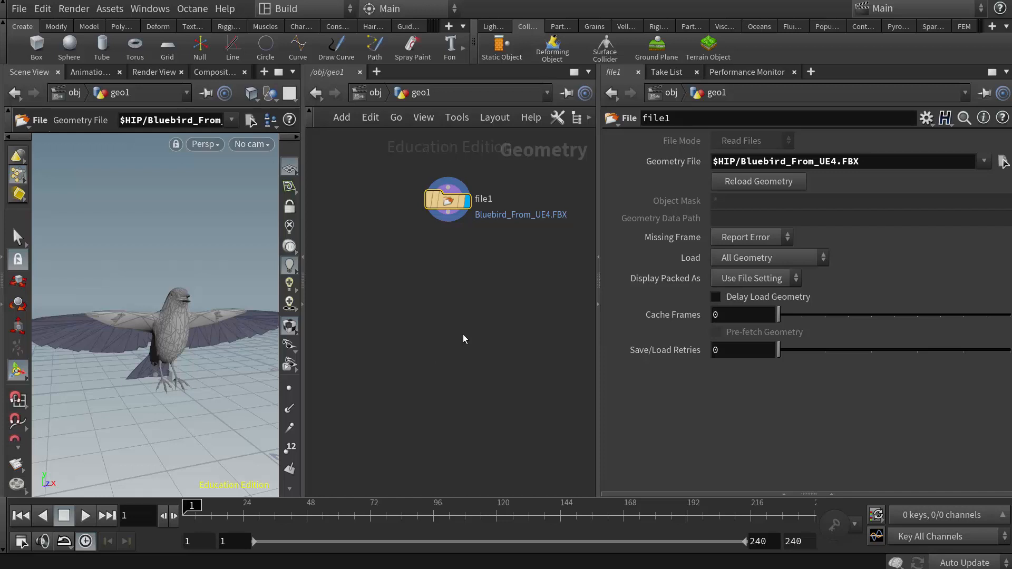
{"action": "left_click_drag", "start_coordinate": [837, 161], "coordinate": [682, 164]}
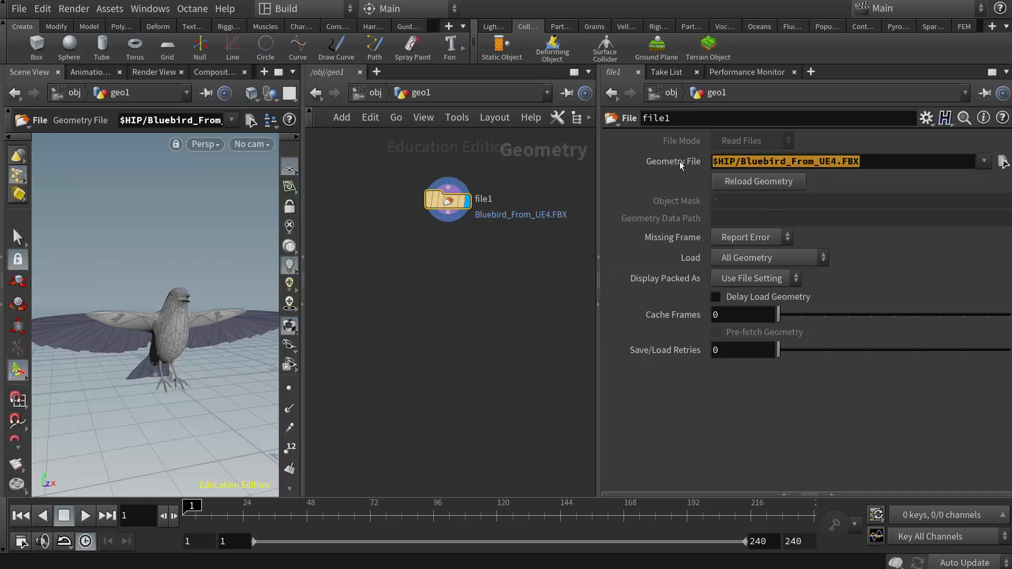
{"action": "left_click", "coordinate": [493, 325]}
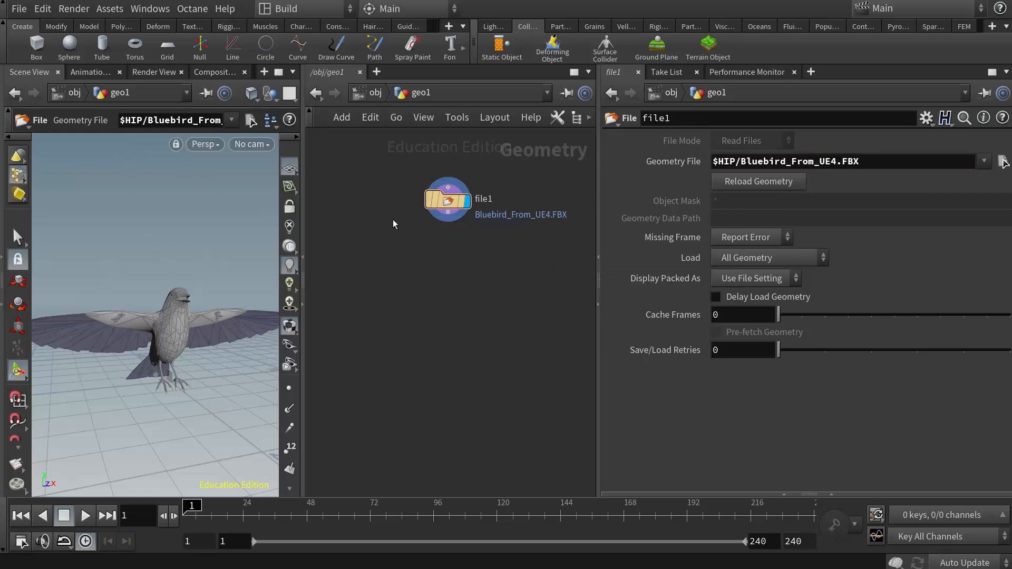
Return to the object level and delete the geo1 geometry object.
{"action": "left_click", "coordinate": [373, 92]}
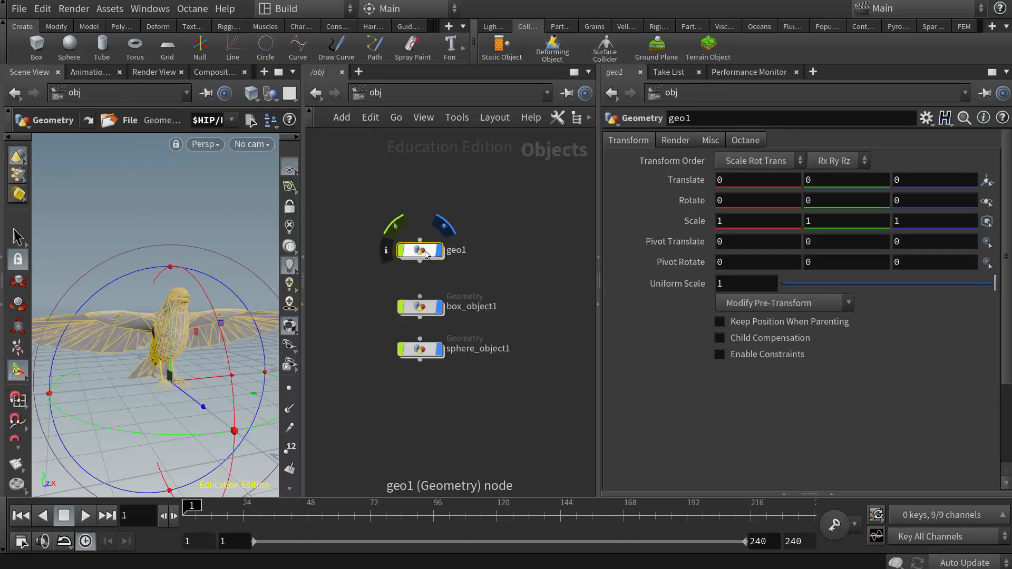
{"action": "key", "text": "Delete"}
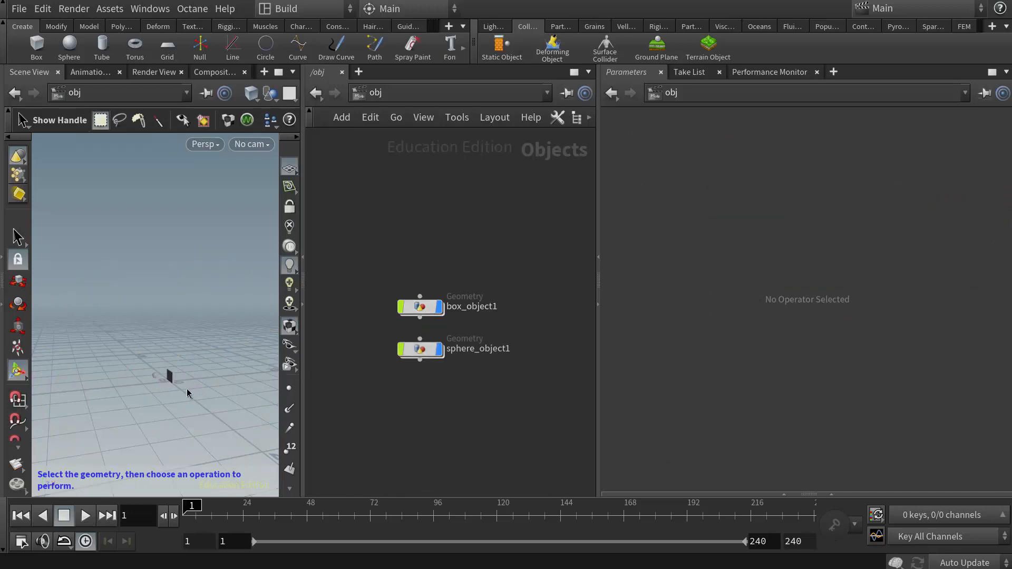
Examine the box and sphere objects up close from an angled view in the viewport.
{"action": "key", "text": "Escape"}
{"action": "right_click_drag", "start_coordinate": [172, 384], "coordinate": [437, 389]}
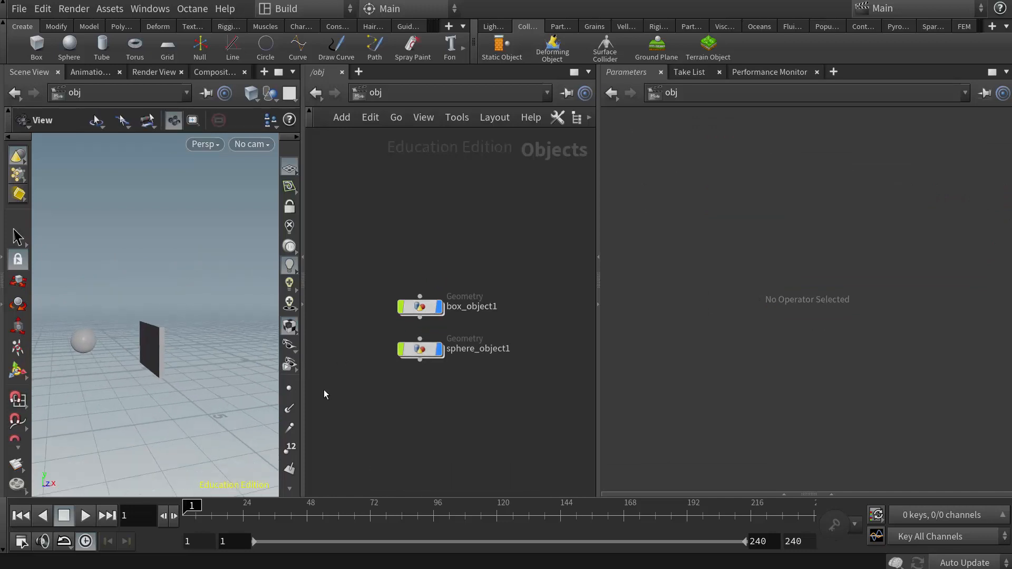
{"action": "left_click_drag", "start_coordinate": [230, 388], "coordinate": [157, 384]}
{"action": "right_click_drag", "start_coordinate": [215, 342], "coordinate": [443, 382]}
{"action": "left_click_drag", "start_coordinate": [121, 380], "coordinate": [185, 352]}
{"action": "key", "text": "Escape"}
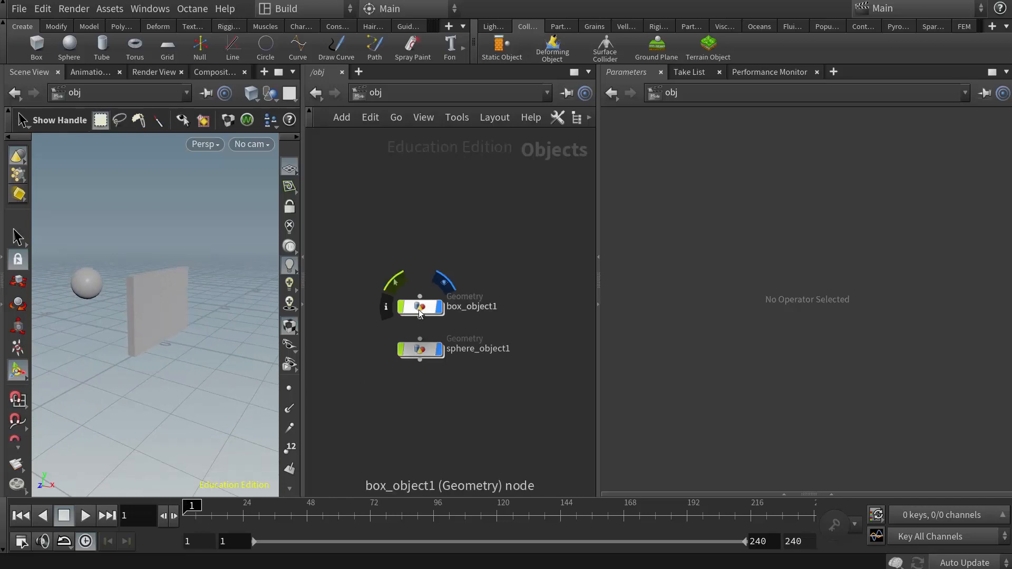
Look through the remaining viewport display options and enter the box_object1 geometry network.
{"action": "left_click", "coordinate": [286, 493]}
{"action": "left_click", "coordinate": [285, 493]}
{"action": "left_click", "coordinate": [285, 493]}
{"action": "left_click", "coordinate": [285, 493]}
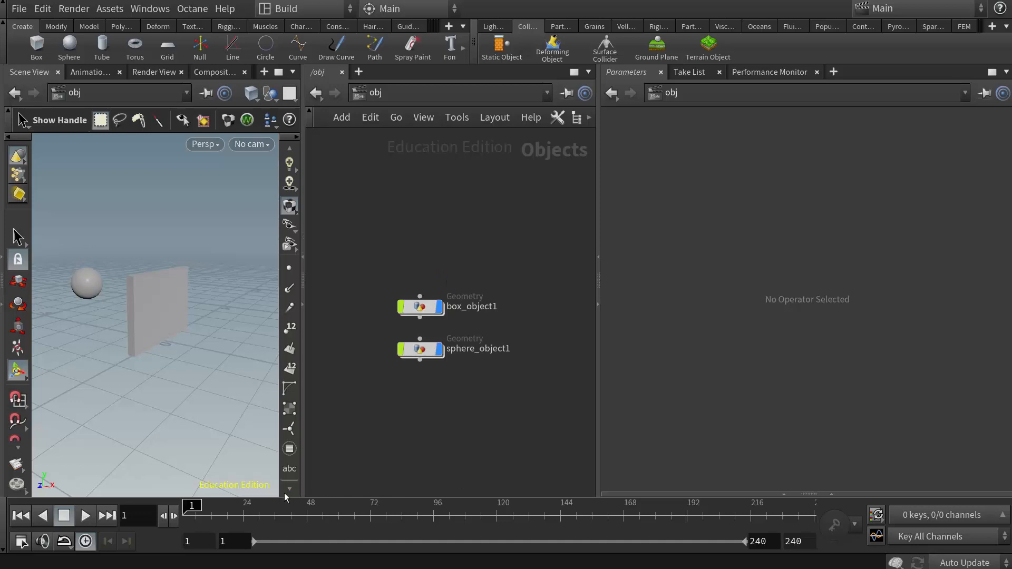
{"action": "left_click", "coordinate": [285, 493]}
{"action": "left_click", "coordinate": [285, 493]}
{"action": "left_click", "coordinate": [284, 492]}
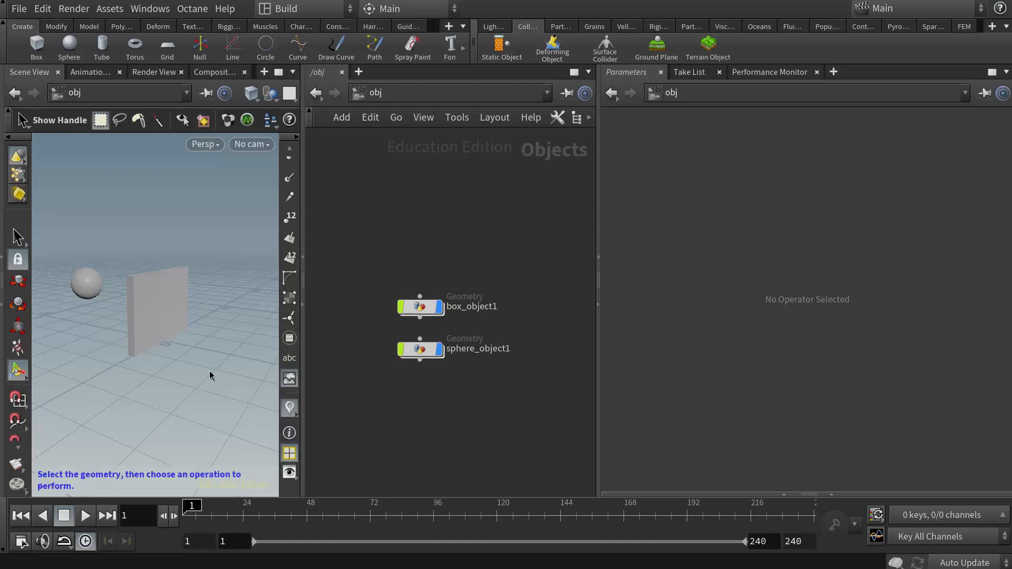
{"action": "double_click", "coordinate": [420, 306]}
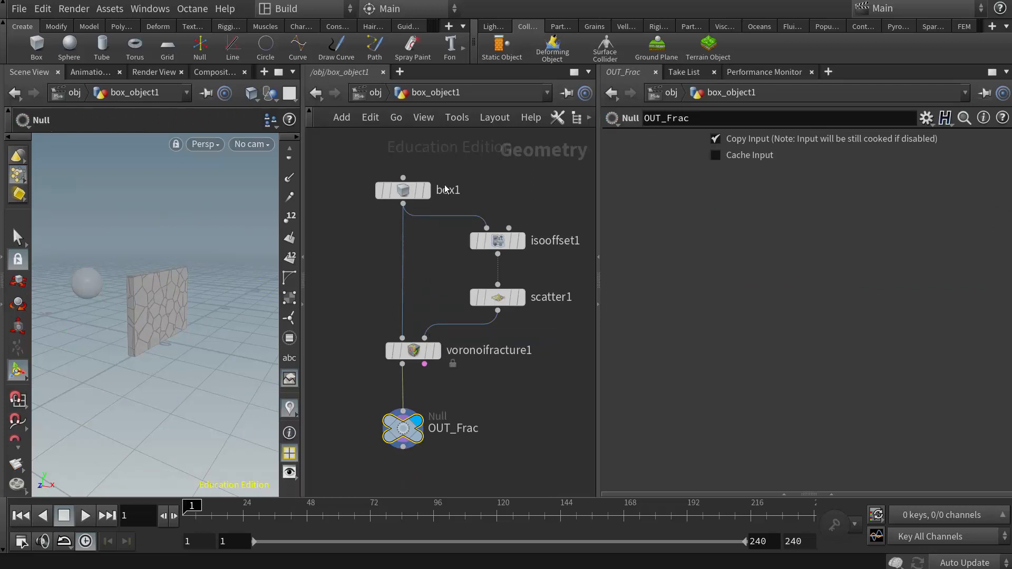
Review the box_object1 and sphere_object1 networks, including the sphere's animated transform, and return to the object level at frame 1.
{"action": "mouse_move", "coordinate": [409, 435]}
{"action": "left_click_drag", "start_coordinate": [409, 435], "coordinate": [409, 423]}
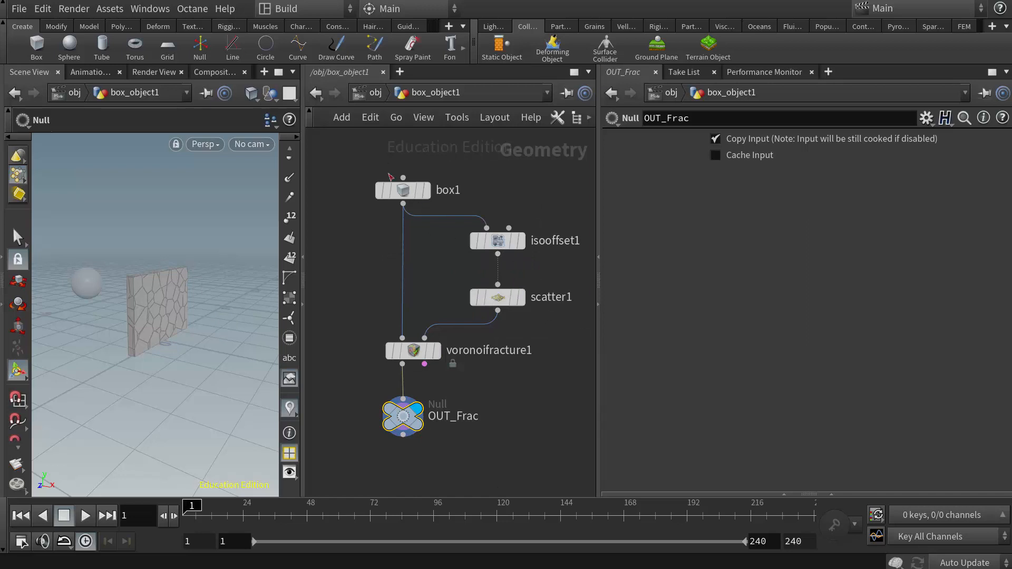
{"action": "left_click", "coordinate": [375, 95]}
{"action": "left_click", "coordinate": [444, 166]}
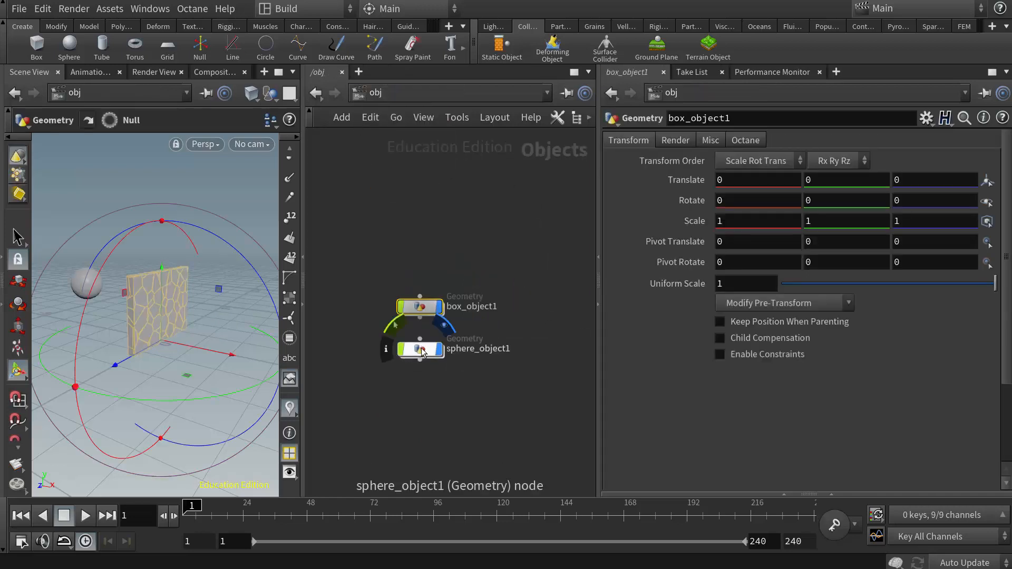
{"action": "double_click", "coordinate": [417, 352]}
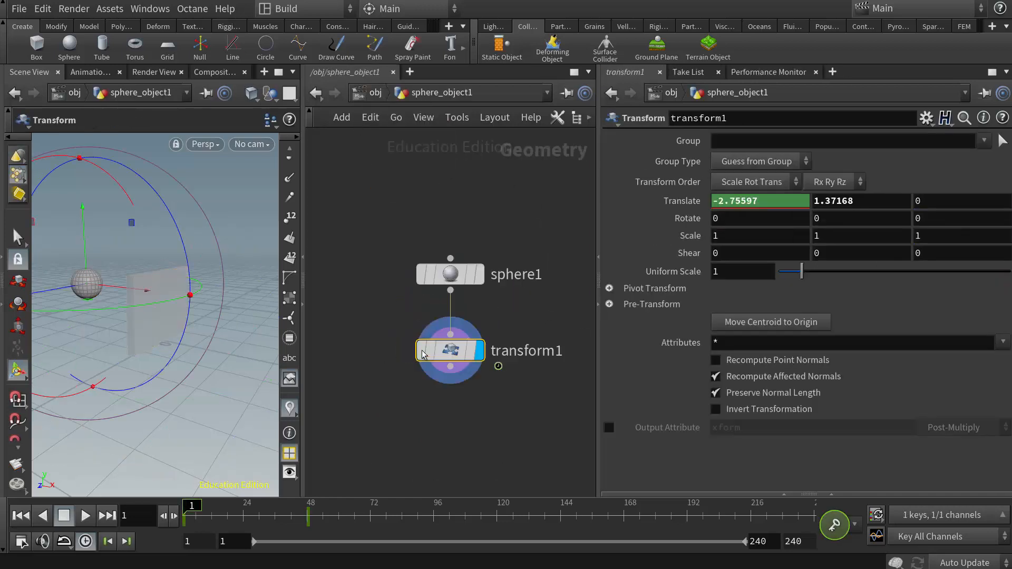
{"action": "left_click", "coordinate": [371, 94]}
{"action": "mouse_move", "coordinate": [192, 510]}
{"action": "left_mouse_down"}
{"action": "mouse_move", "coordinate": [314, 510]}
{"action": "mouse_move", "coordinate": [184, 514]}
{"action": "left_mouse_up"}
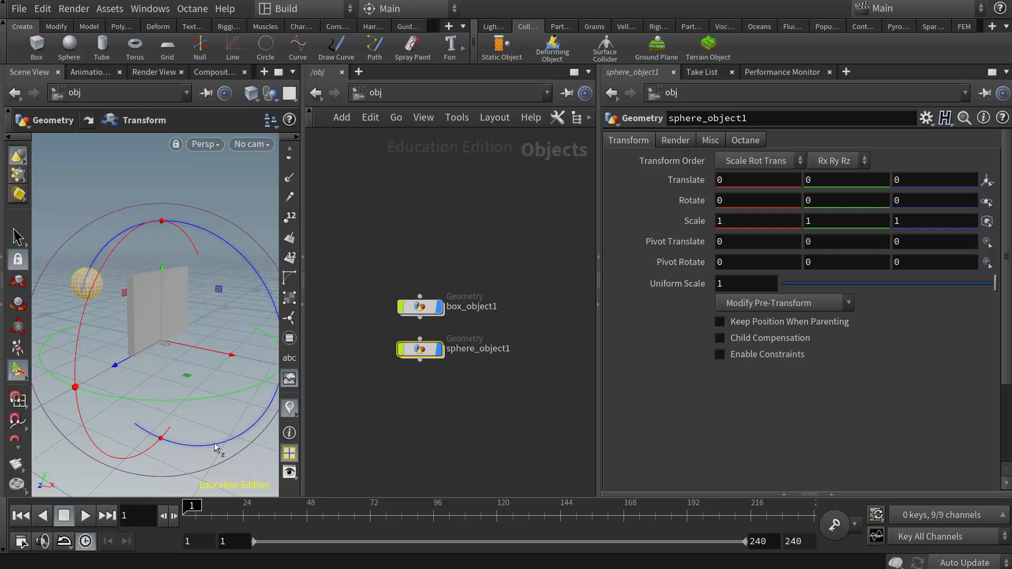
Convert box_object1 into RBD Glued Objects using the rigid body tools.
{"action": "left_click_drag", "start_coordinate": [117, 397], "coordinate": [165, 377], "text": "alt"}
{"action": "right_click_drag", "start_coordinate": [177, 375], "coordinate": [248, 388], "text": "alt"}
{"action": "left_click_drag", "start_coordinate": [142, 364], "coordinate": [171, 366], "text": "alt"}
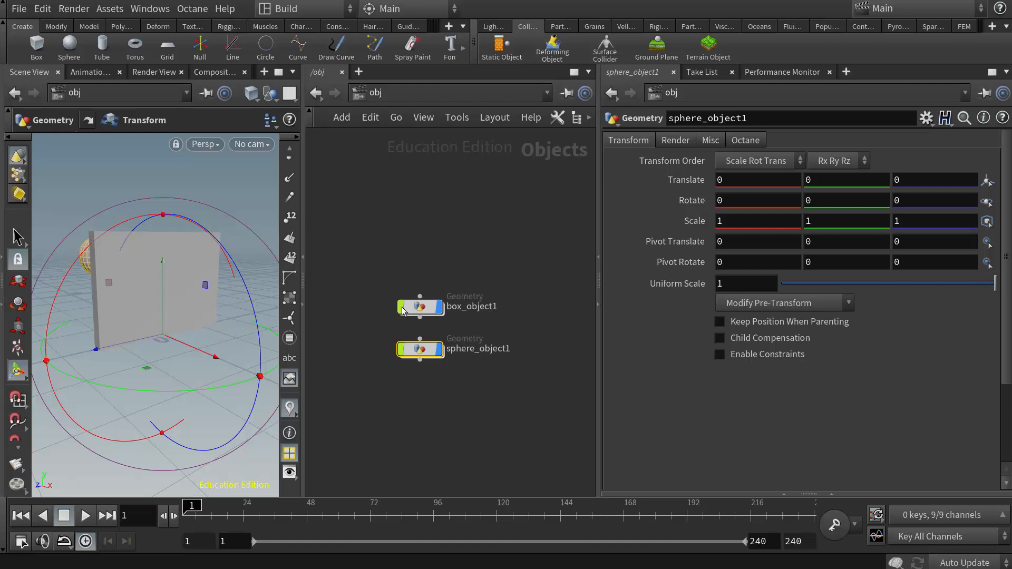
{"action": "left_click", "coordinate": [419, 307]}
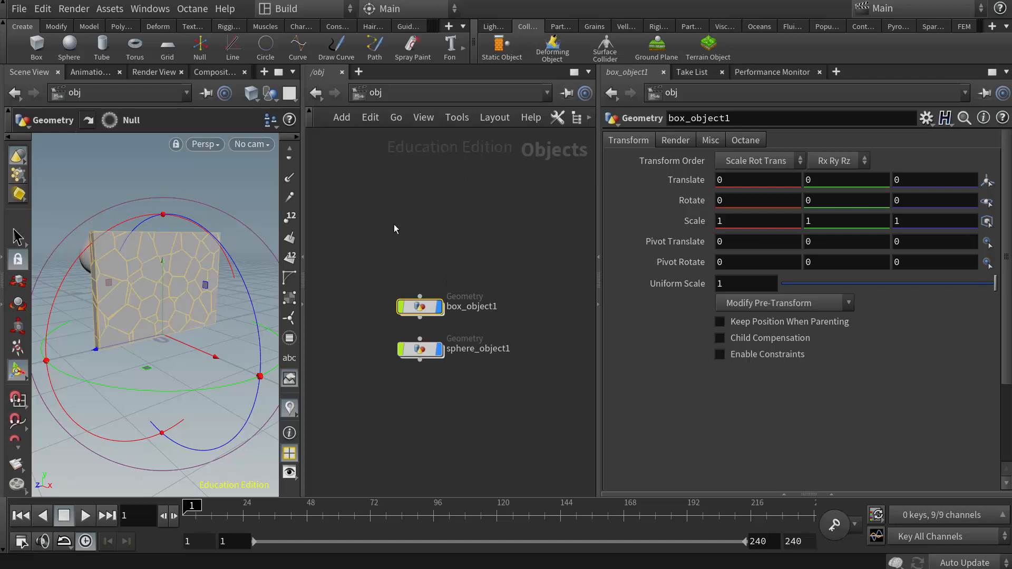
{"action": "left_click_drag", "start_coordinate": [473, 58], "coordinate": [198, 57]}
{"action": "left_click", "coordinate": [421, 27]}
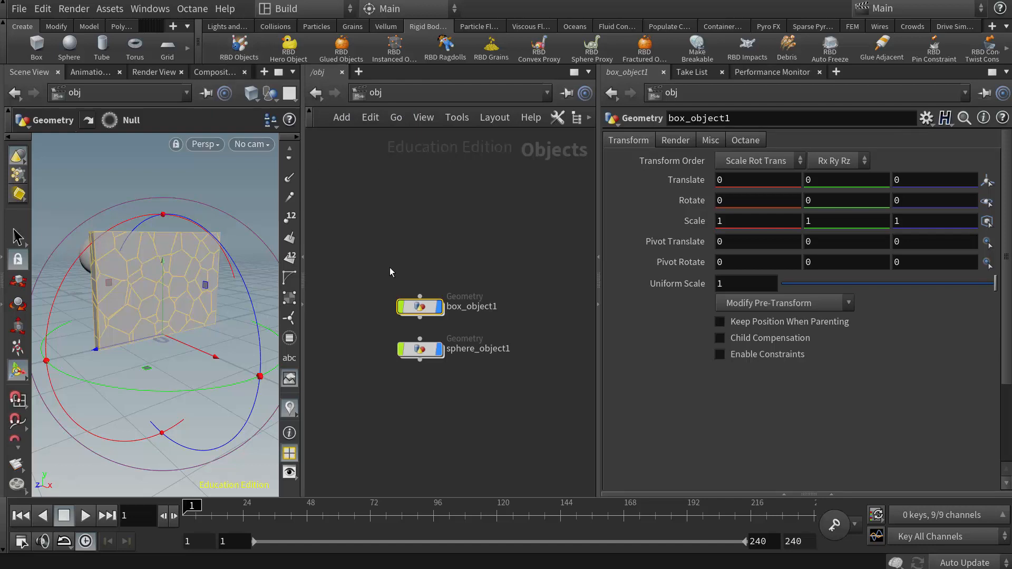
{"action": "middle_click_drag", "start_coordinate": [464, 265], "coordinate": [408, 267]}
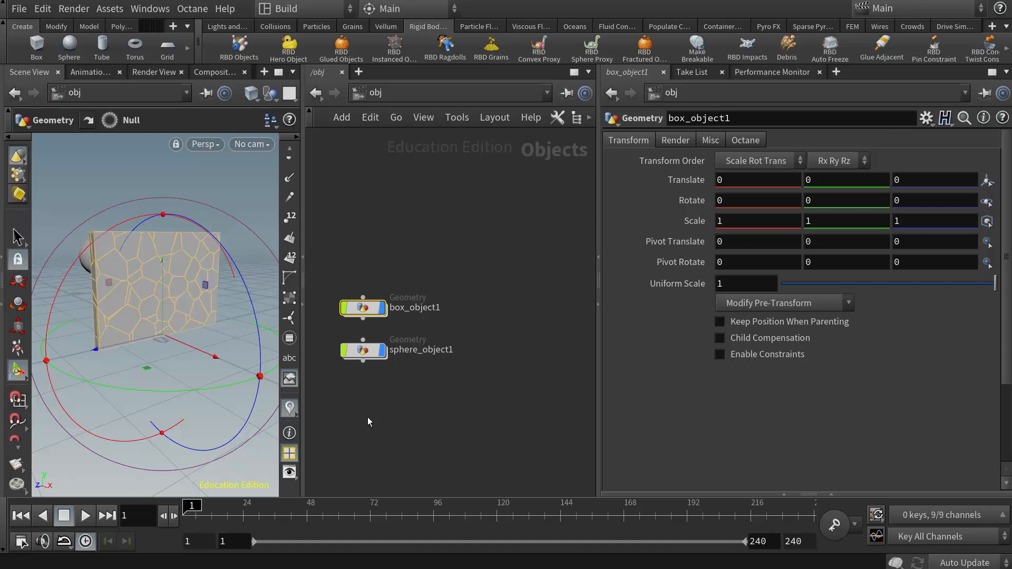
{"action": "middle_click_drag", "start_coordinate": [395, 255], "coordinate": [442, 221]}
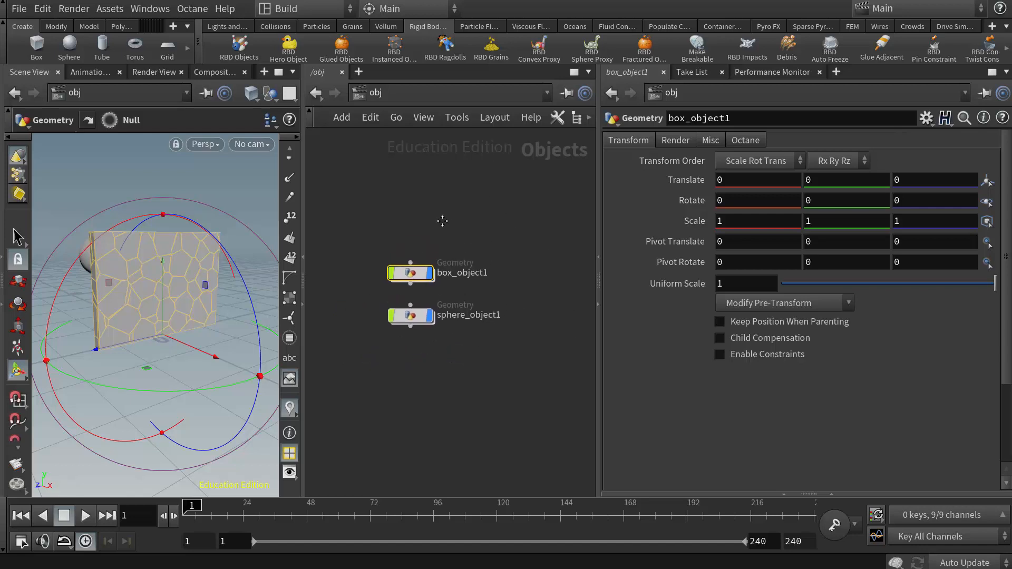
{"action": "mouse_move", "coordinate": [409, 278]}
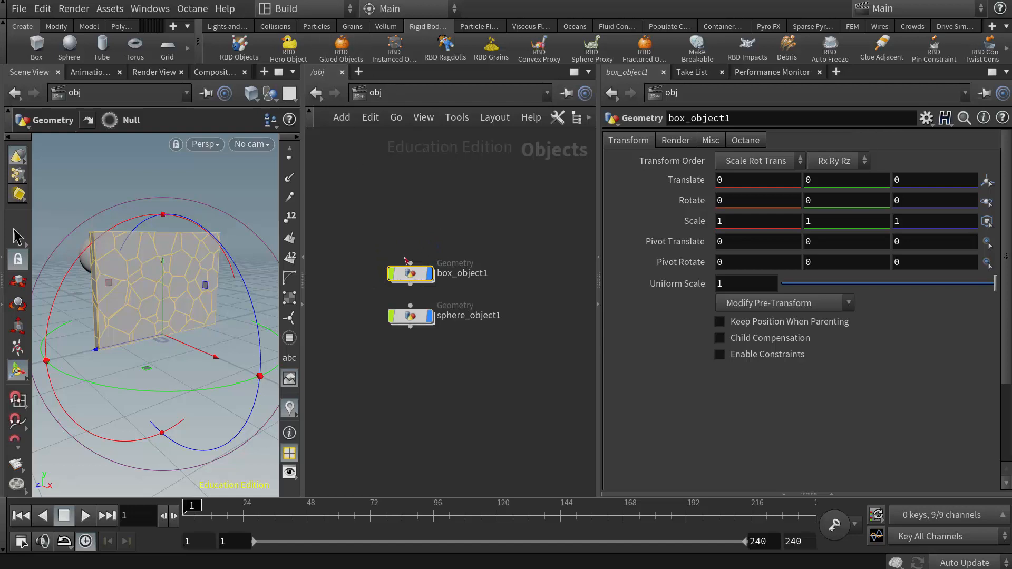
{"action": "left_click", "coordinate": [343, 53]}
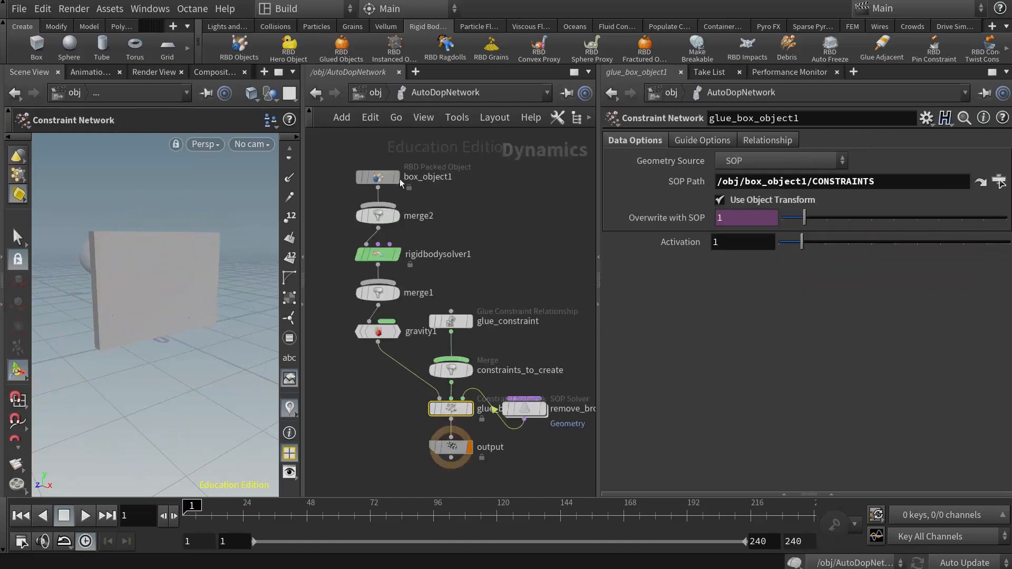
Lay out the nodes of AutoDopNetwork and inspect the Strength parameter of glue_constraint.
{"action": "key", "text": "l"}
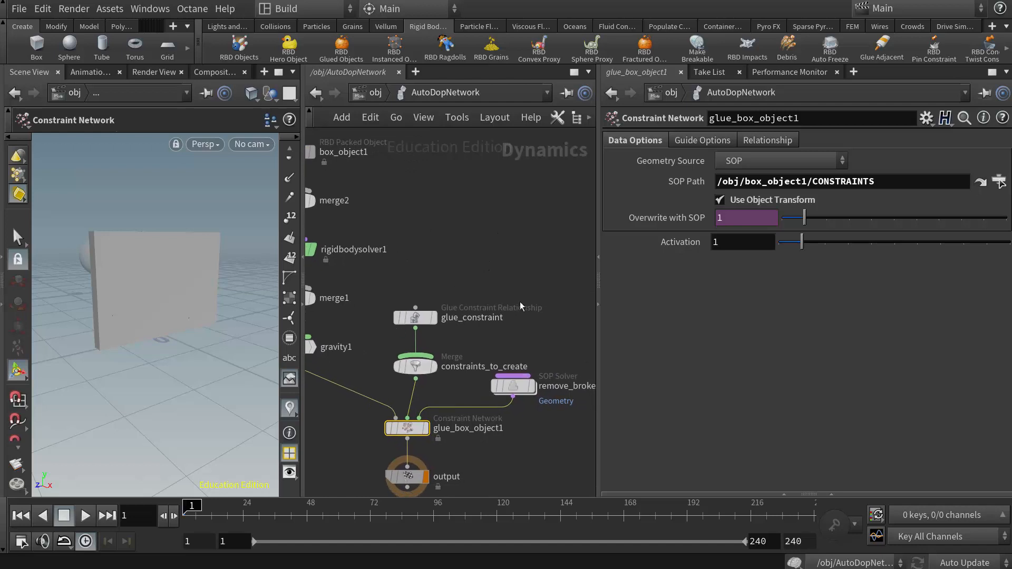
{"action": "left_click", "coordinate": [415, 317]}
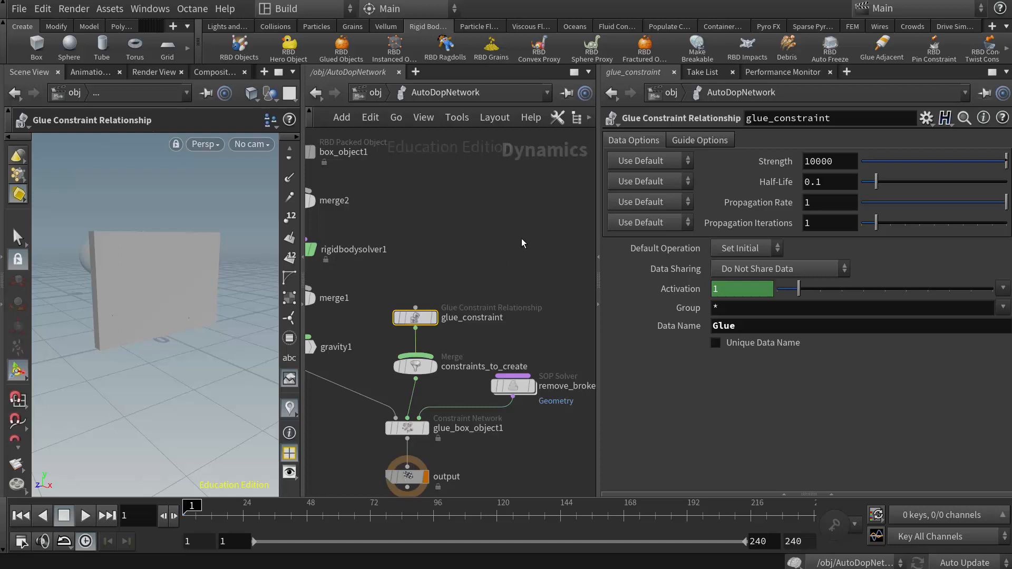
{"action": "double_click", "coordinate": [843, 161]}
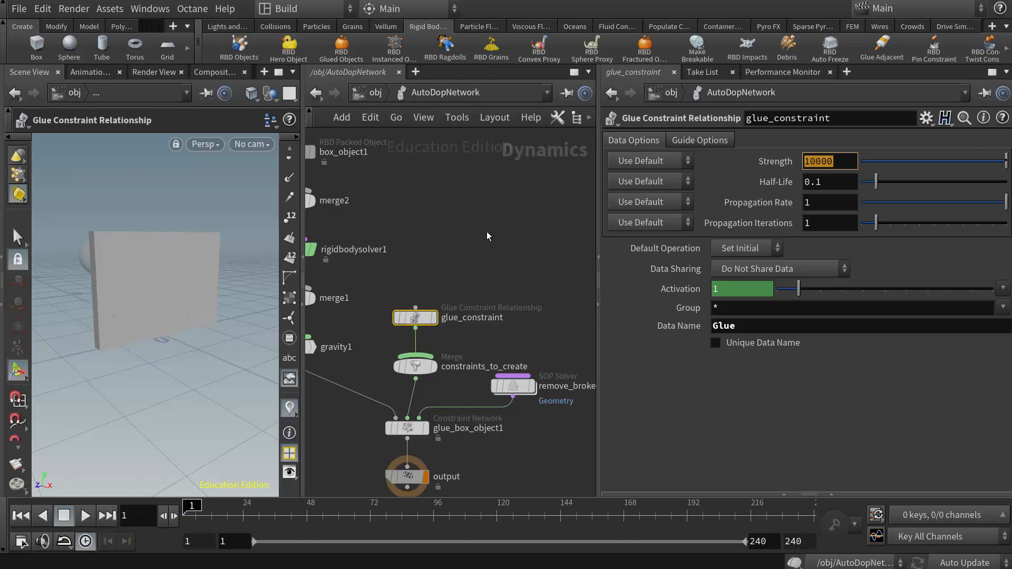
{"action": "middle_click_drag", "start_coordinate": [487, 236], "coordinate": [540, 250]}
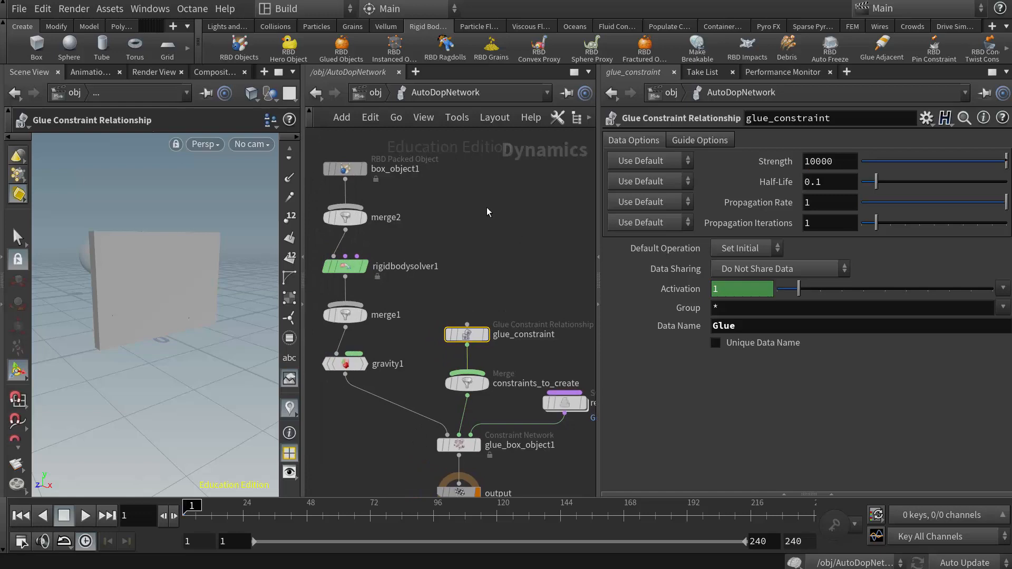
Enter the box_object1 network and move the four-node constraint branch clear of the setup_packed_prims and dopimport1 chain.
{"action": "left_click", "coordinate": [375, 96]}
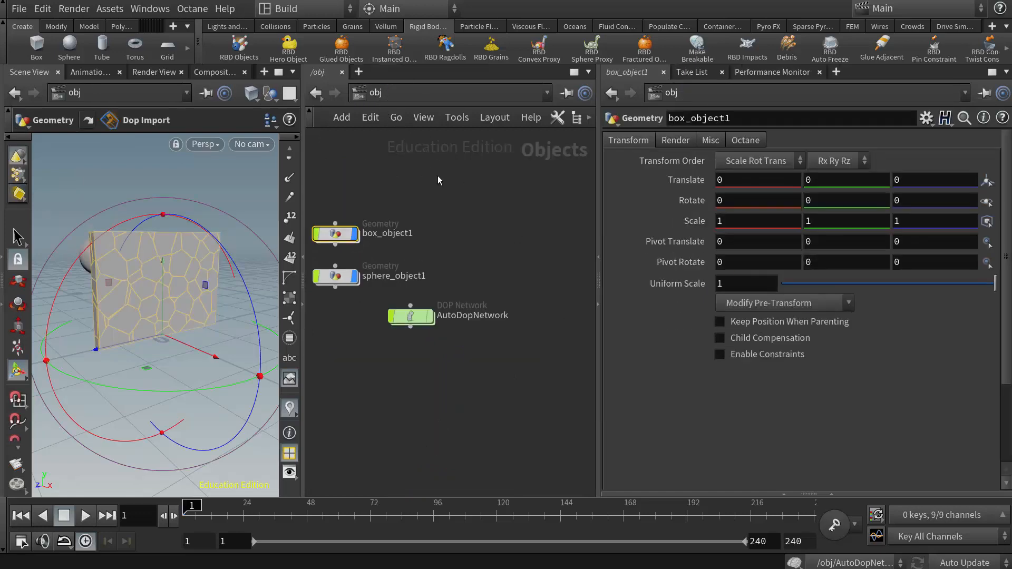
{"action": "double_click", "coordinate": [431, 248]}
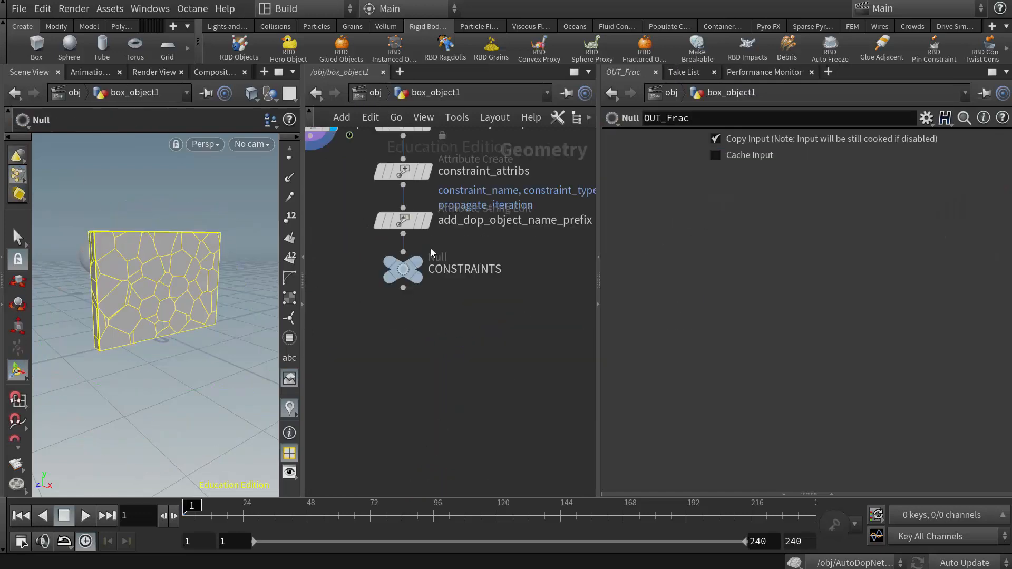
{"action": "middle_click_drag", "start_coordinate": [519, 253], "coordinate": [569, 390]}
{"action": "middle_click_drag", "start_coordinate": [389, 347], "coordinate": [355, 378]}
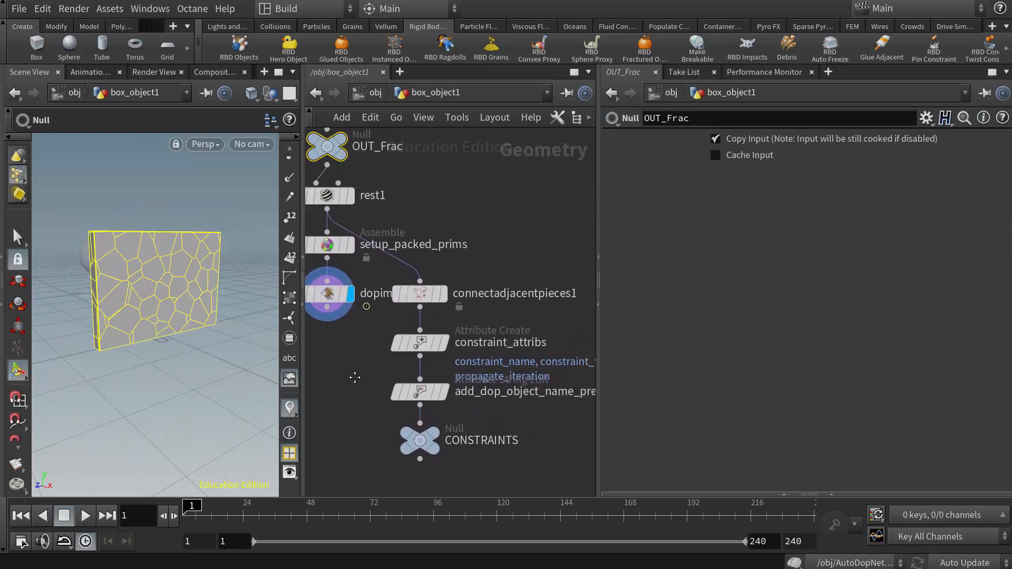
{"action": "left_click_drag", "start_coordinate": [510, 468], "coordinate": [502, 249]}
{"action": "middle_click_drag", "start_coordinate": [441, 288], "coordinate": [497, 289]}
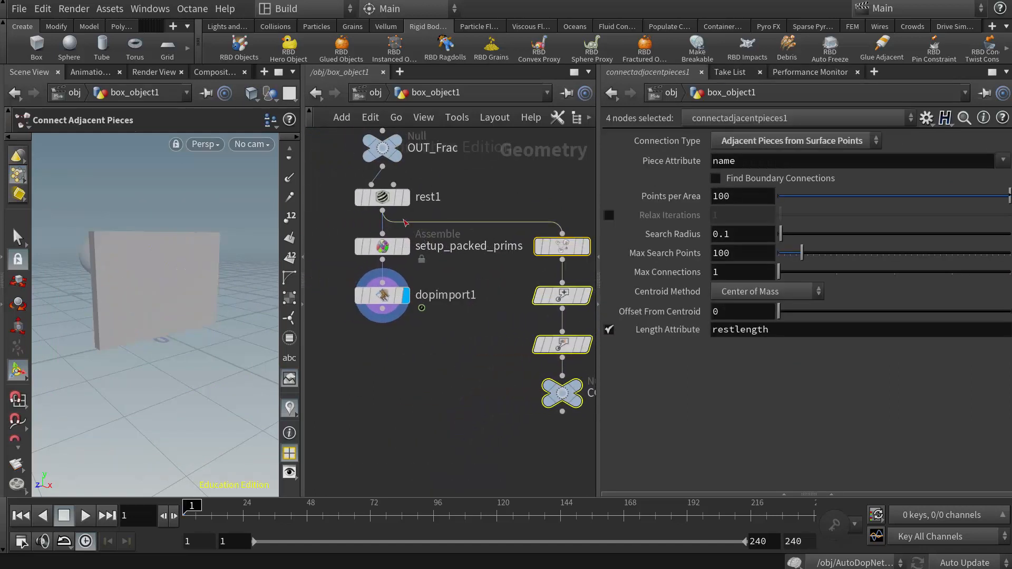
Move the three nodes after connectadjacentpieces1 further down to open a gap, and set the display flag on connectadjacentpieces1.
{"action": "middle_click_drag", "start_coordinate": [474, 362], "coordinate": [348, 360]}
{"action": "middle_click_drag", "start_coordinate": [480, 442], "coordinate": [460, 422]}
{"action": "left_click_drag", "start_coordinate": [513, 457], "coordinate": [374, 250]}
{"action": "left_click_drag", "start_coordinate": [437, 278], "coordinate": [438, 373]}
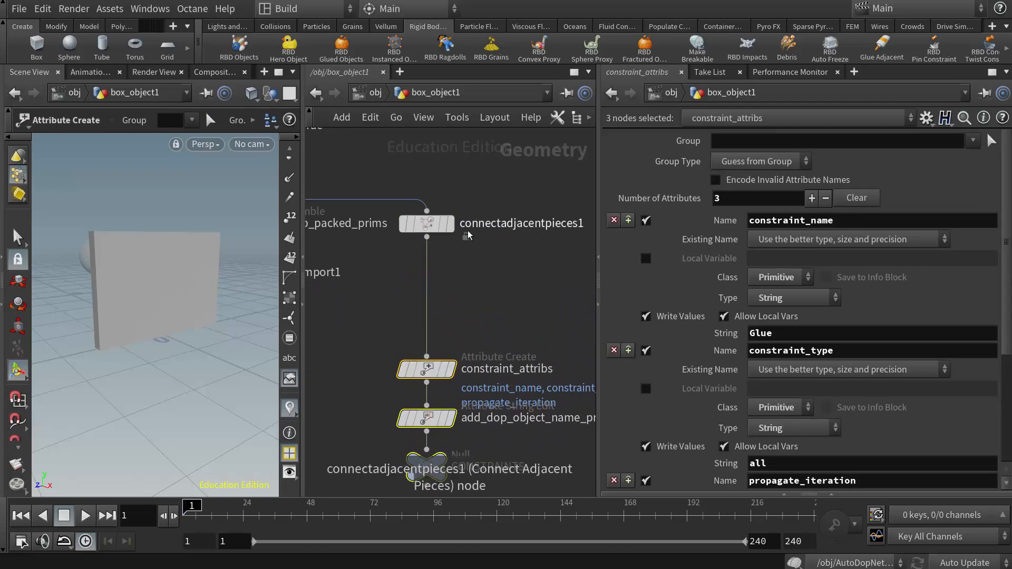
{"action": "left_click", "coordinate": [448, 230]}
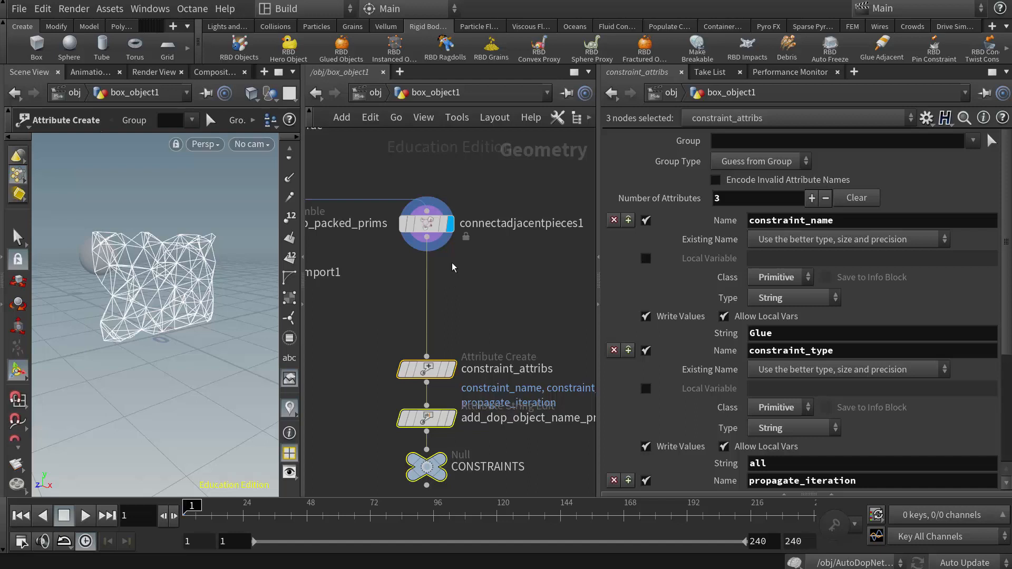
Insert an Attribute Paint node on the wire between connectadjacentpieces1 and constraint_attribs, positioned just below connectadjacentpieces1.
{"action": "key", "text": "Tab"}
{"action": "mouse_move", "coordinate": [466, 245]}
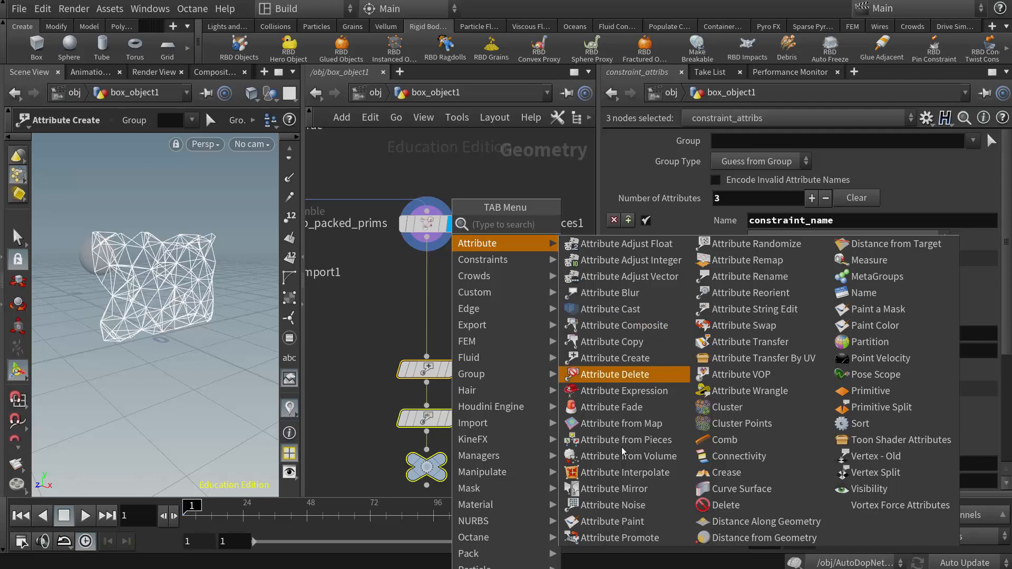
{"action": "left_click", "coordinate": [625, 521]}
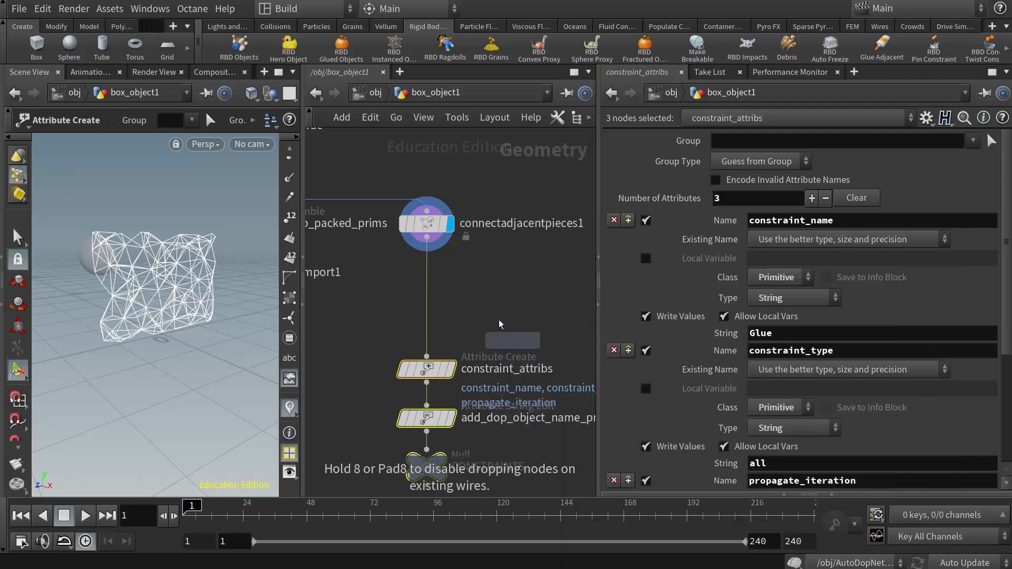
{"action": "left_click", "coordinate": [424, 305]}
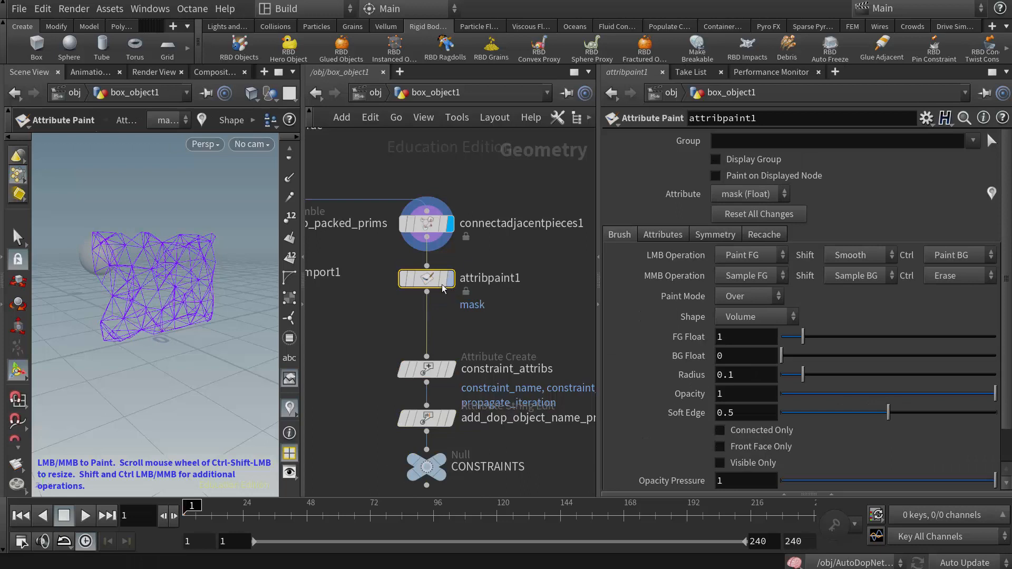
{"action": "left_click_drag", "start_coordinate": [435, 282], "coordinate": [434, 271]}
Rename the Attribute Paint node paint_glue_strength and set its display flag.
{"action": "left_click", "coordinate": [483, 268]}
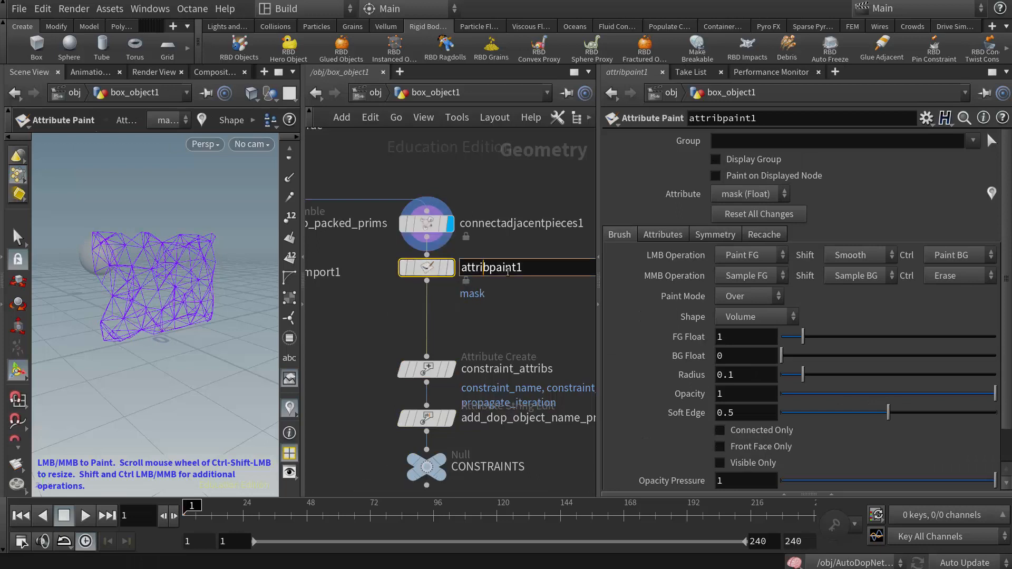
{"action": "left_click_drag", "start_coordinate": [546, 273], "coordinate": [455, 278]}
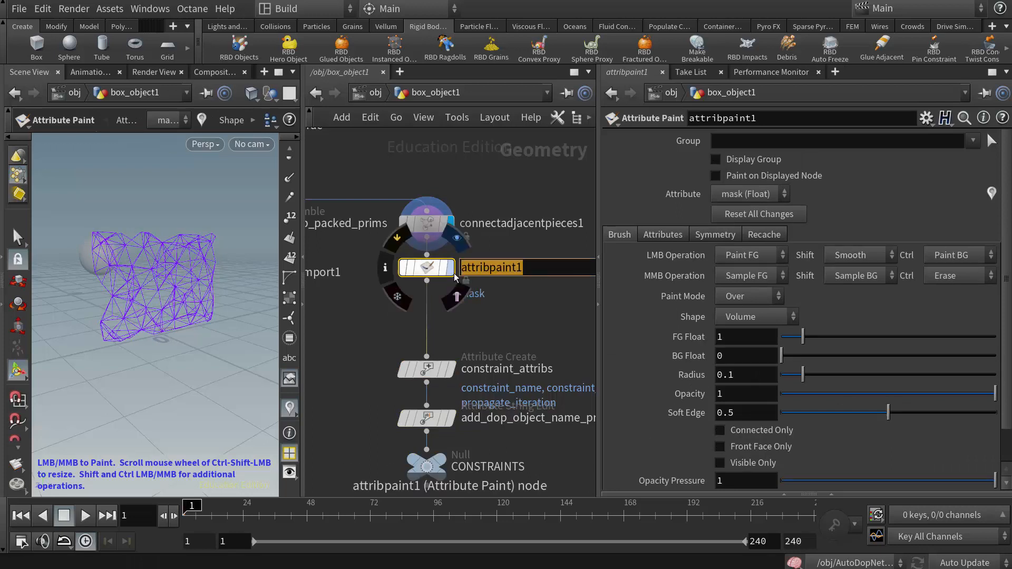
{"action": "type", "text": "paint_"}
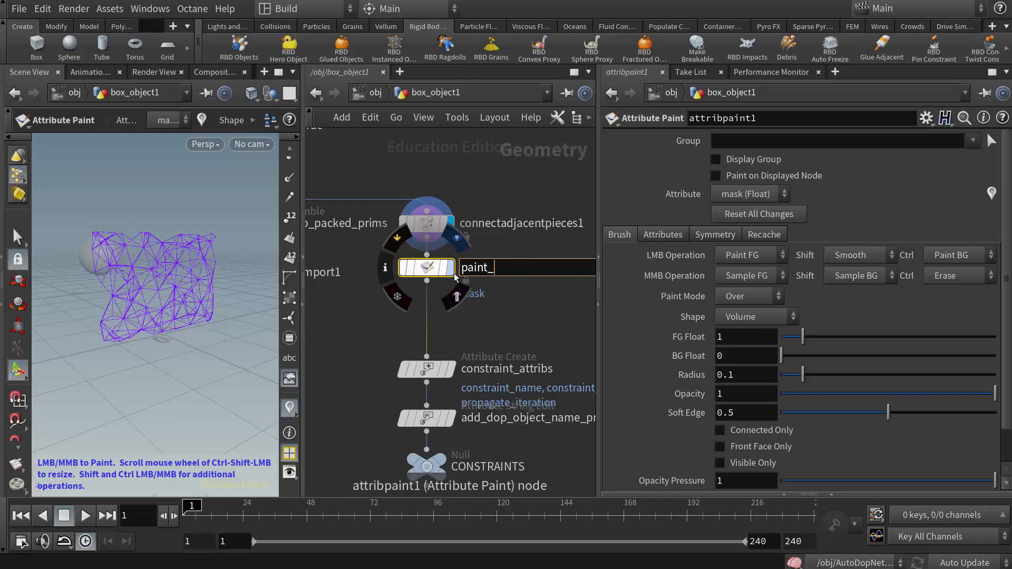
{"action": "type", "text": "glue_strength"}
{"action": "key", "text": "Return"}
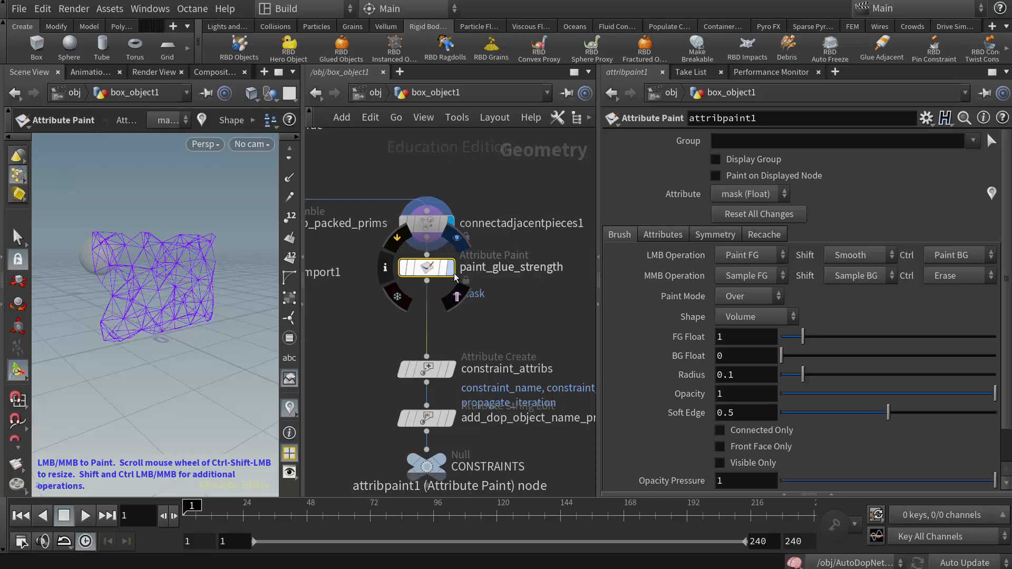
{"action": "left_click", "coordinate": [457, 239]}
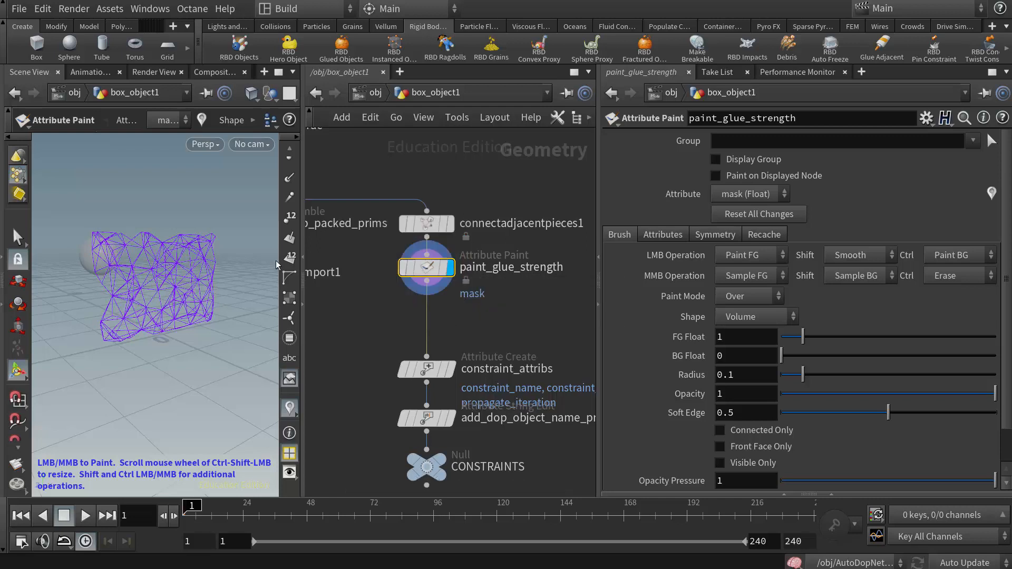
Set the paint node's attribute name to strength with type Float, and set the brush's FG Float to 0.
{"action": "left_click", "coordinate": [662, 235]}
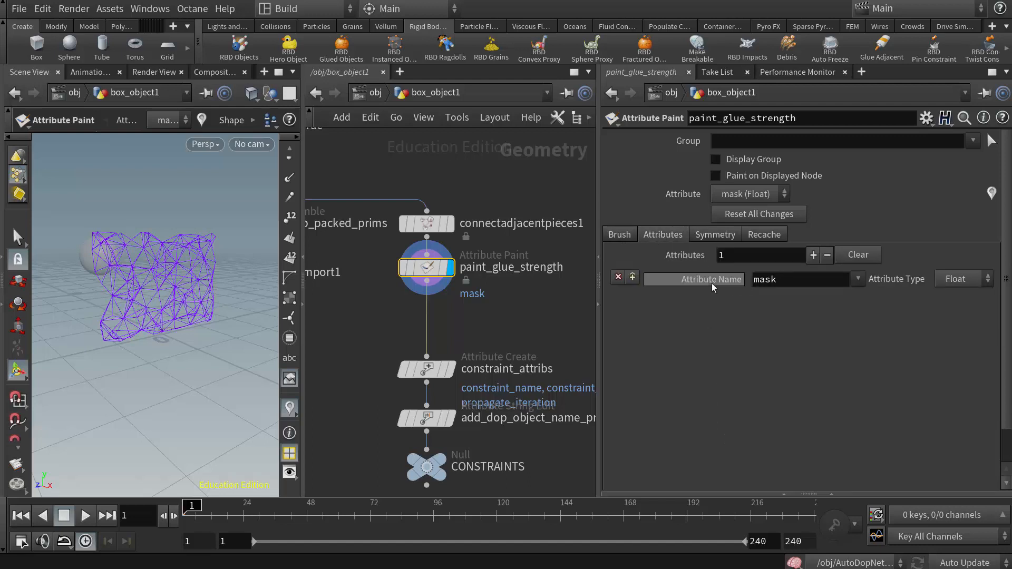
{"action": "double_click", "coordinate": [784, 280]}
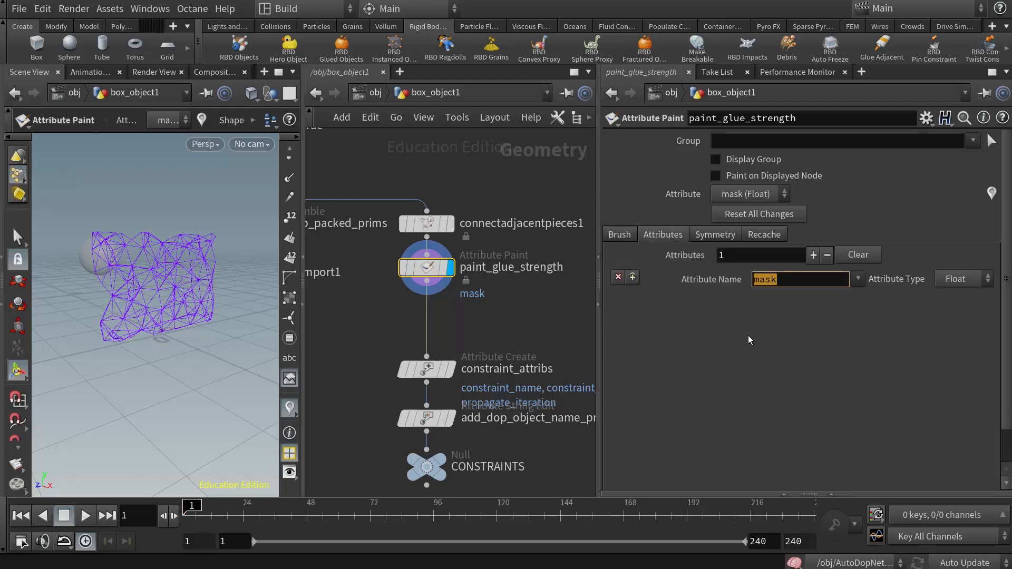
{"action": "type", "text": "strength"}
{"action": "left_click", "coordinate": [964, 283]}
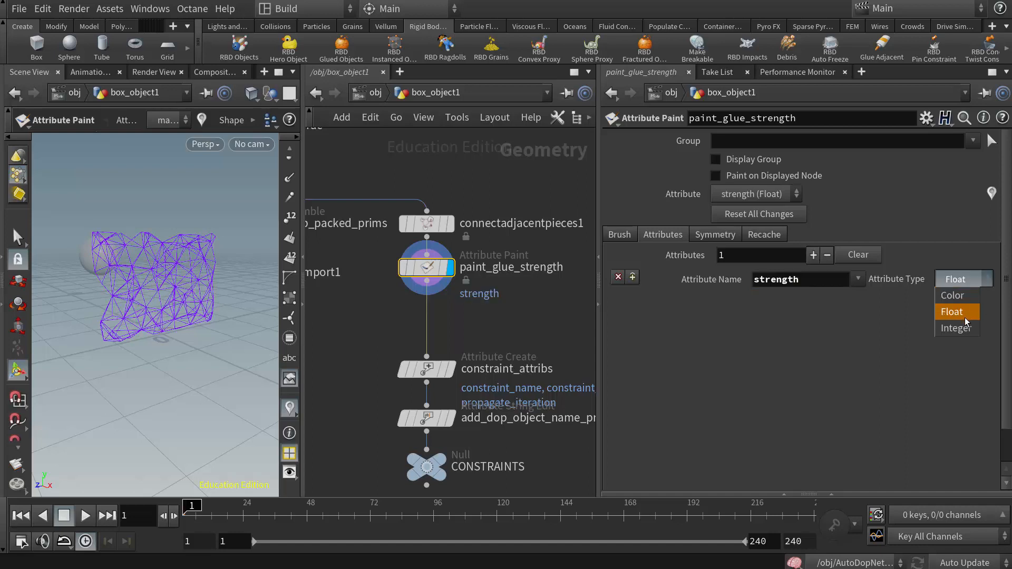
{"action": "left_click", "coordinate": [874, 308]}
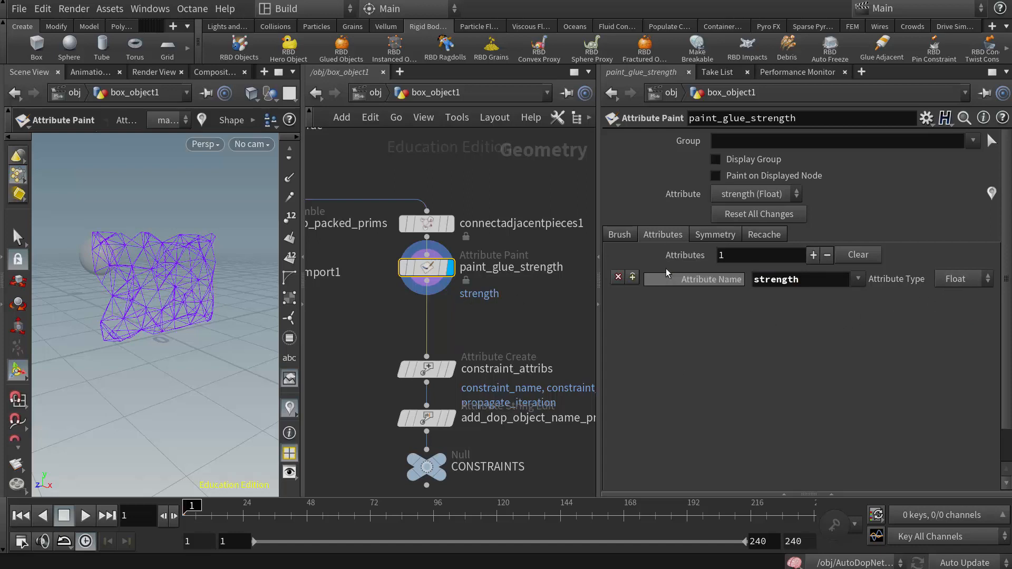
{"action": "left_click", "coordinate": [629, 241]}
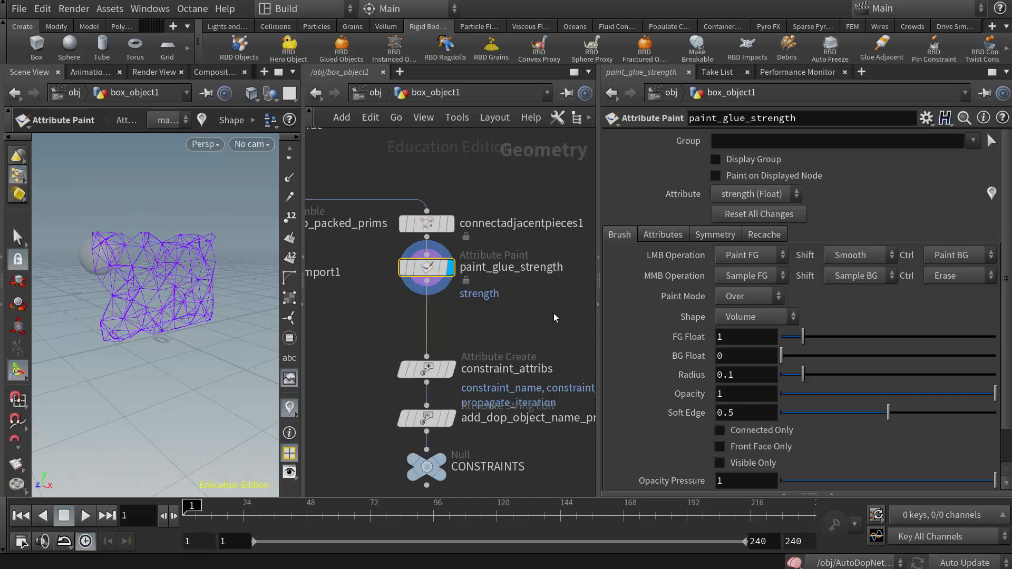
{"action": "left_click_drag", "start_coordinate": [802, 337], "coordinate": [781, 337]}
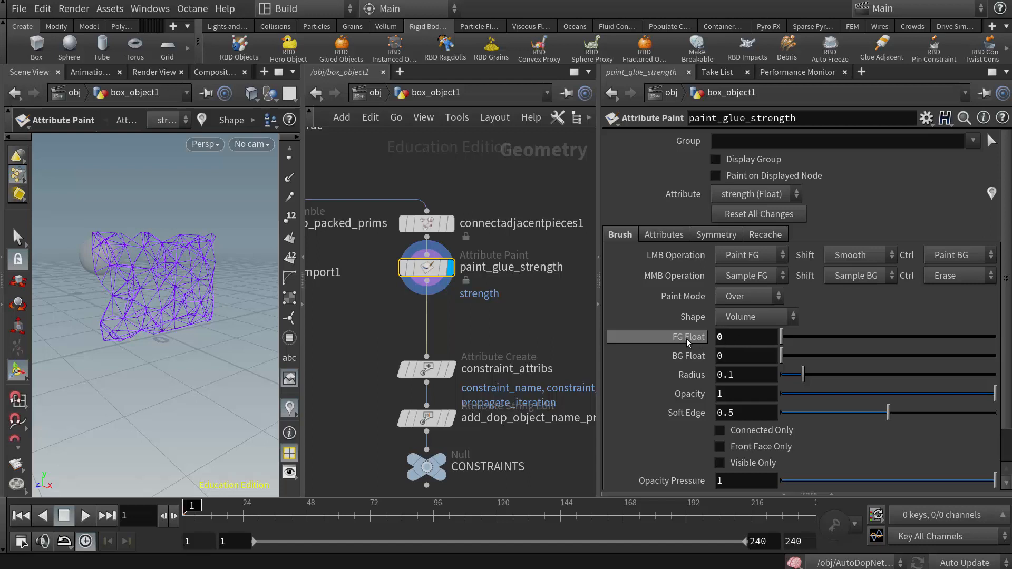
Set the paint brush's shape to Fill and enlarge its radius to about 0.986.
{"action": "left_click", "coordinate": [741, 317]}
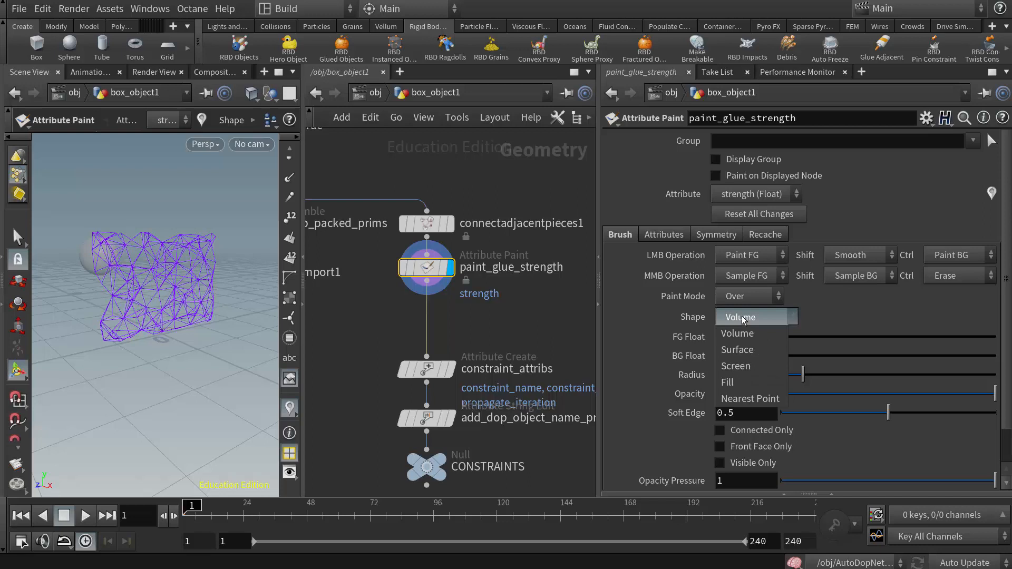
{"action": "left_click", "coordinate": [735, 383]}
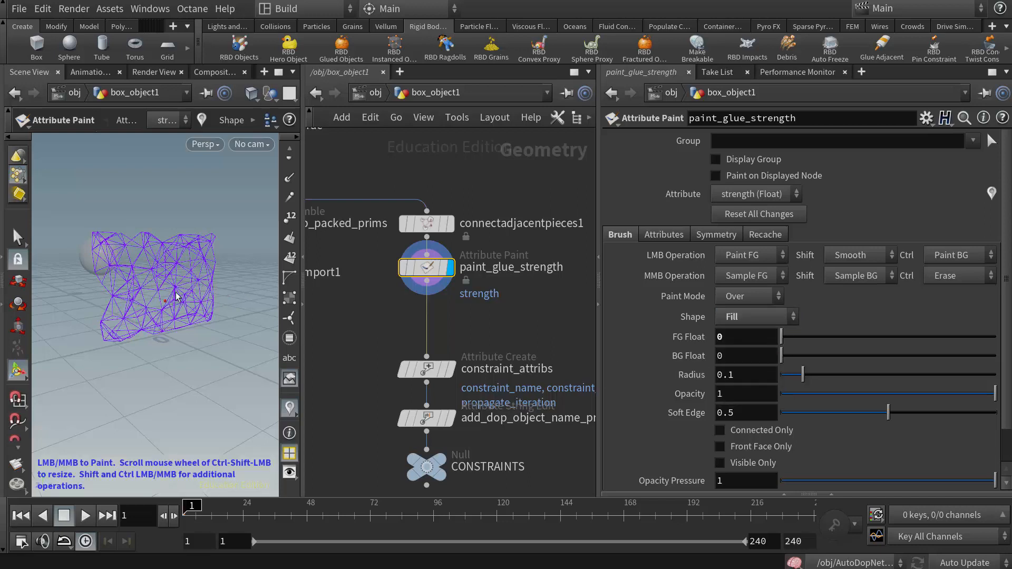
{"action": "scroll", "coordinate": [178, 295], "scroll_direction": "up", "scroll_amount": 7}
{"action": "scroll", "coordinate": [178, 295], "scroll_direction": "up", "scroll_amount": 17}
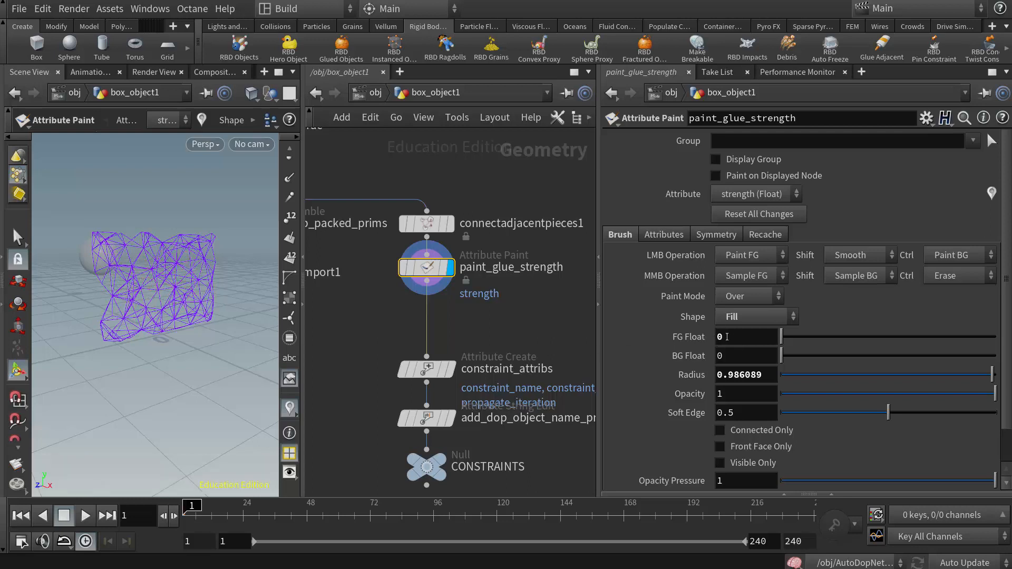
Set the brush's FG Float to 1 and fill the whole constraint network with that strength.
{"action": "left_click_drag", "start_coordinate": [727, 337], "coordinate": [701, 337]}
{"action": "type", "text": "1"}
{"action": "key", "text": "Return"}
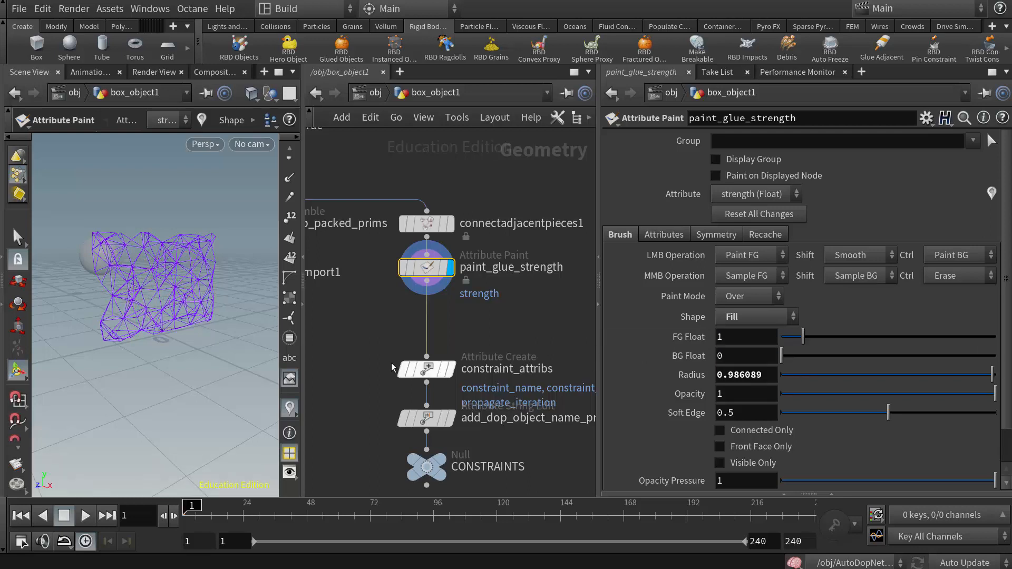
{"action": "left_click", "coordinate": [178, 267]}
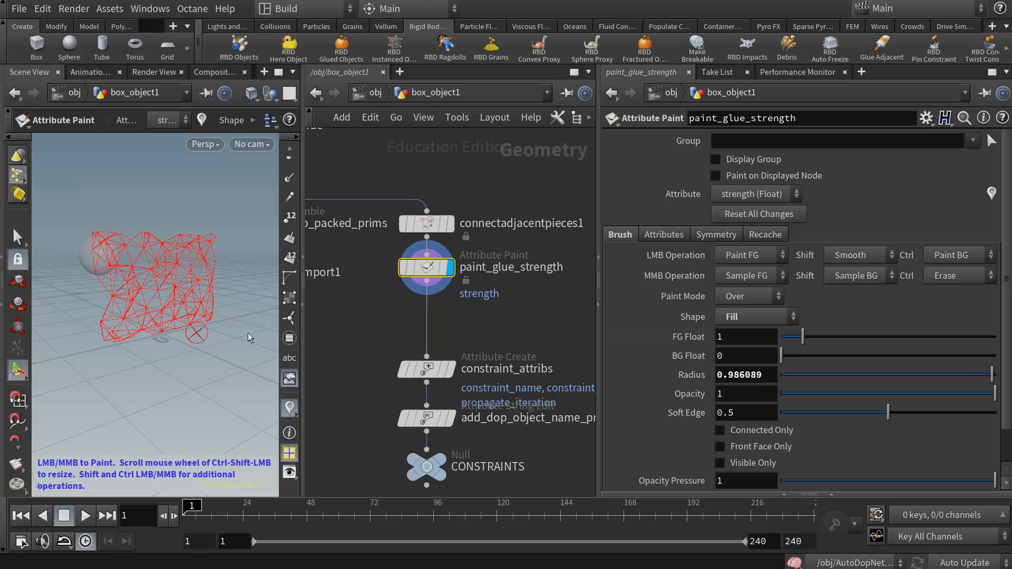
Set FG Float to 0 and refill the whole constraint network with zero strength.
{"action": "left_click_drag", "start_coordinate": [739, 339], "coordinate": [665, 340]}
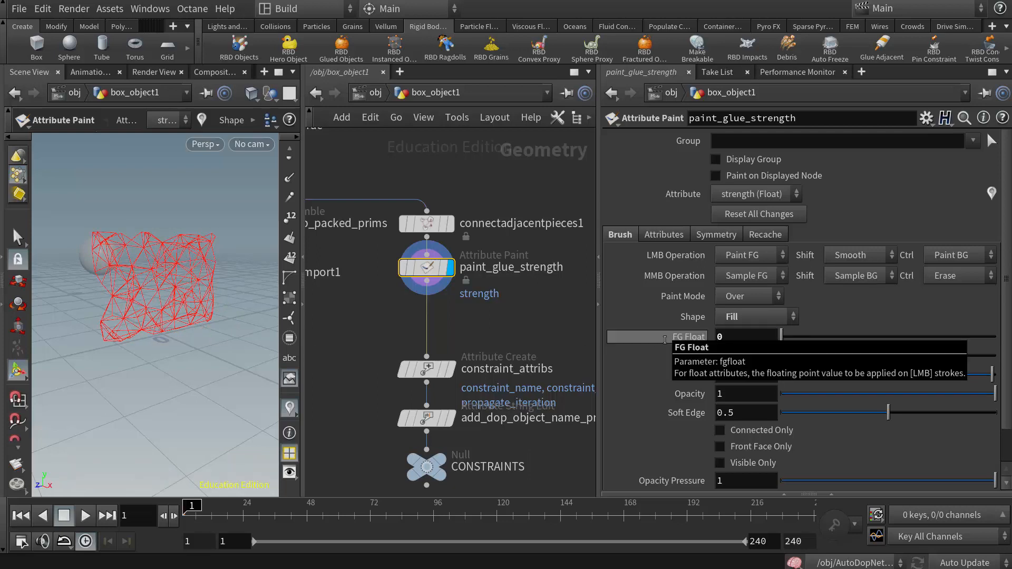
{"action": "type", "text": "0"}
{"action": "left_click", "coordinate": [166, 280]}
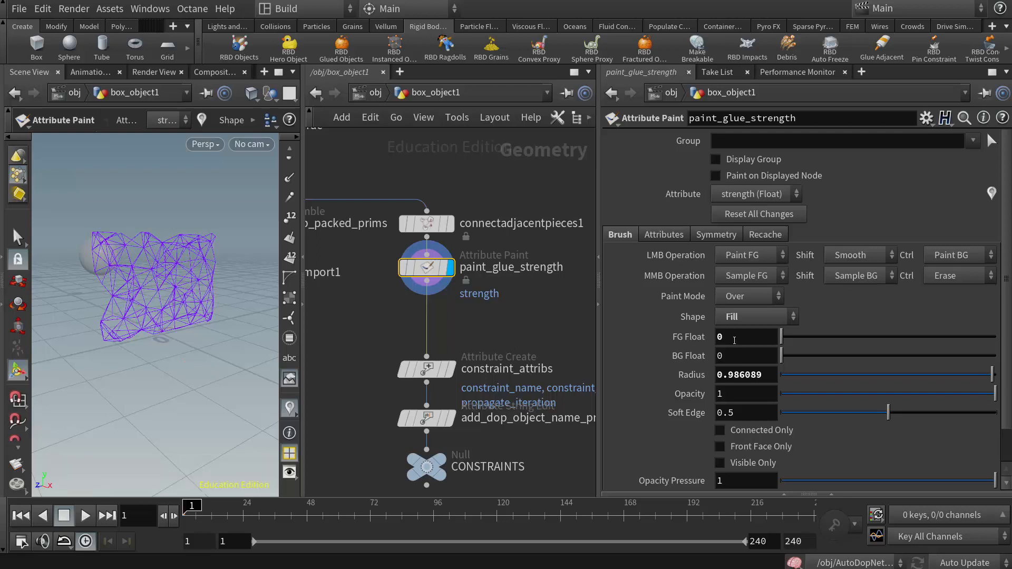
Set the brush's FG Float to 1 and its shape to Volume.
{"action": "type", "text": "1"}
{"action": "key", "text": "Return"}
{"action": "left_click", "coordinate": [742, 319]}
{"action": "left_click", "coordinate": [741, 332]}
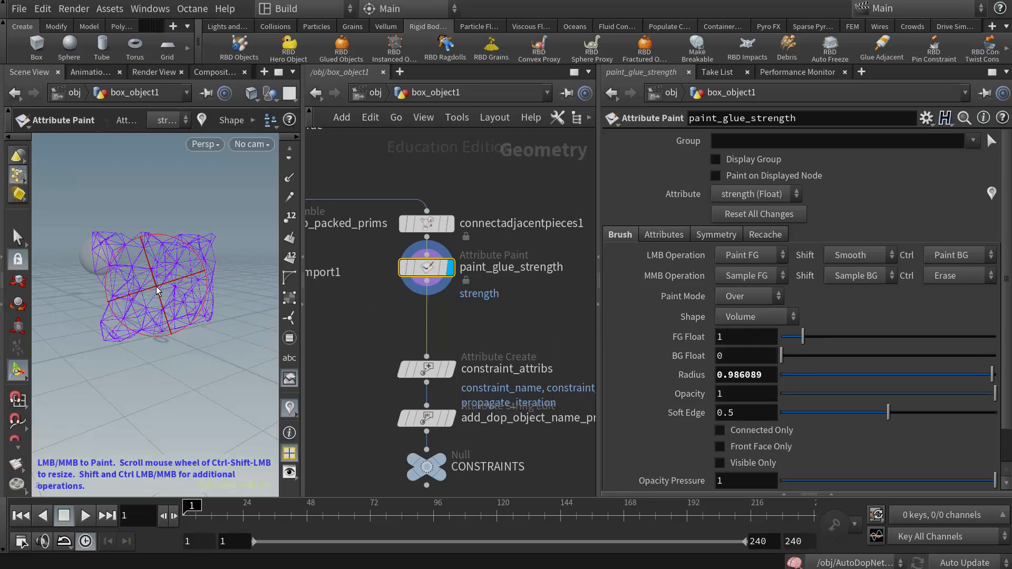
Shrink the brush radius to about 0.245 and paint strength along the bottom and right edges of the constraint network.
{"action": "scroll", "coordinate": [157, 288], "scroll_direction": "down", "scroll_amount": 10}
{"action": "scroll", "coordinate": [156, 287], "scroll_direction": "down", "scroll_amount": 4}
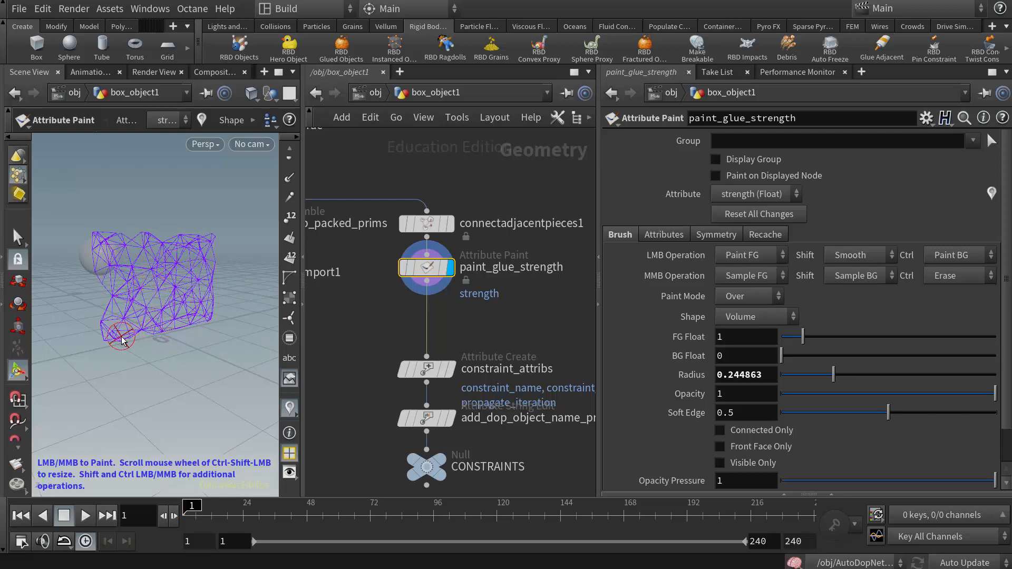
{"action": "mouse_move", "coordinate": [111, 336]}
{"action": "left_mouse_down"}
{"action": "mouse_move", "coordinate": [193, 330]}
{"action": "mouse_move", "coordinate": [207, 319]}
{"action": "left_mouse_up"}
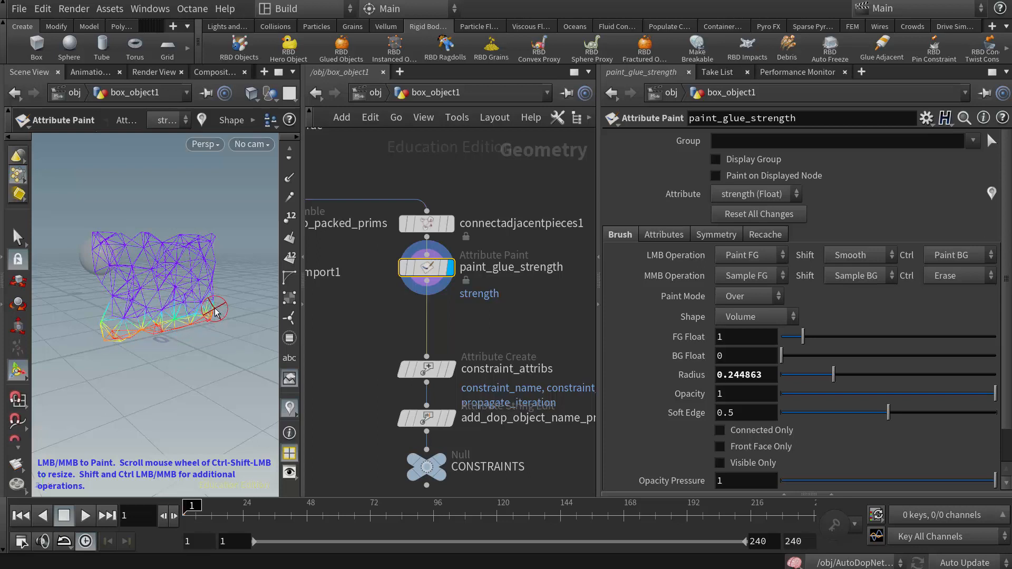
{"action": "mouse_move", "coordinate": [214, 277]}
{"action": "left_mouse_down"}
{"action": "mouse_move", "coordinate": [208, 305]}
{"action": "mouse_move", "coordinate": [205, 244]}
{"action": "mouse_move", "coordinate": [208, 301]}
{"action": "mouse_move", "coordinate": [199, 301]}
{"action": "left_mouse_up"}
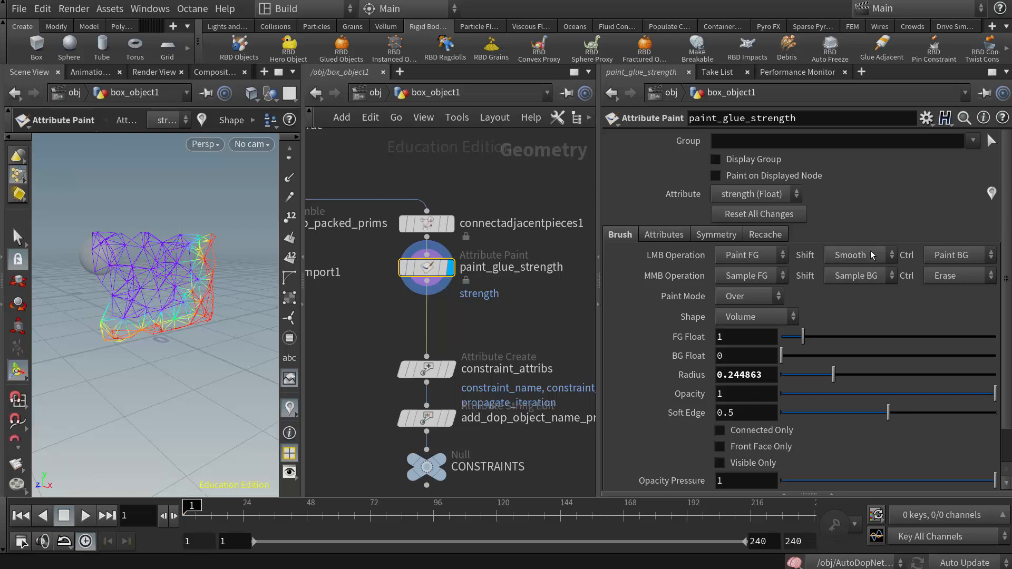
Toggle the strength attribute's visualization off and on, and check the scene visualizers in the display options.
{"action": "left_click", "coordinate": [991, 194]}
{"action": "left_click", "coordinate": [994, 201]}
{"action": "left_click", "coordinate": [992, 199]}
{"action": "left_click", "coordinate": [991, 195]}
{"action": "left_click", "coordinate": [991, 195]}
{"action": "left_click", "coordinate": [991, 195]}
{"action": "left_click", "coordinate": [289, 472]}
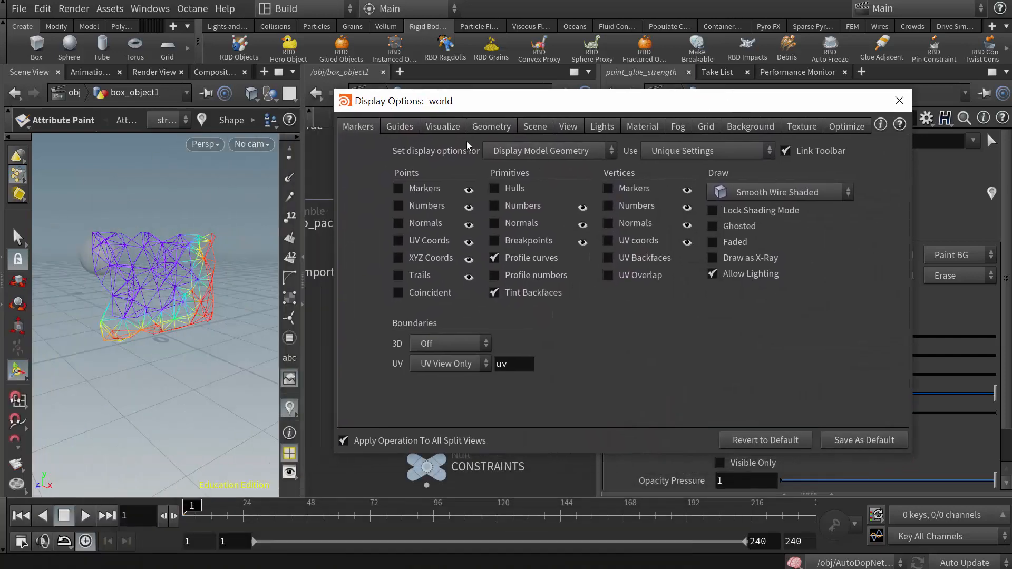
{"action": "left_click", "coordinate": [442, 128]}
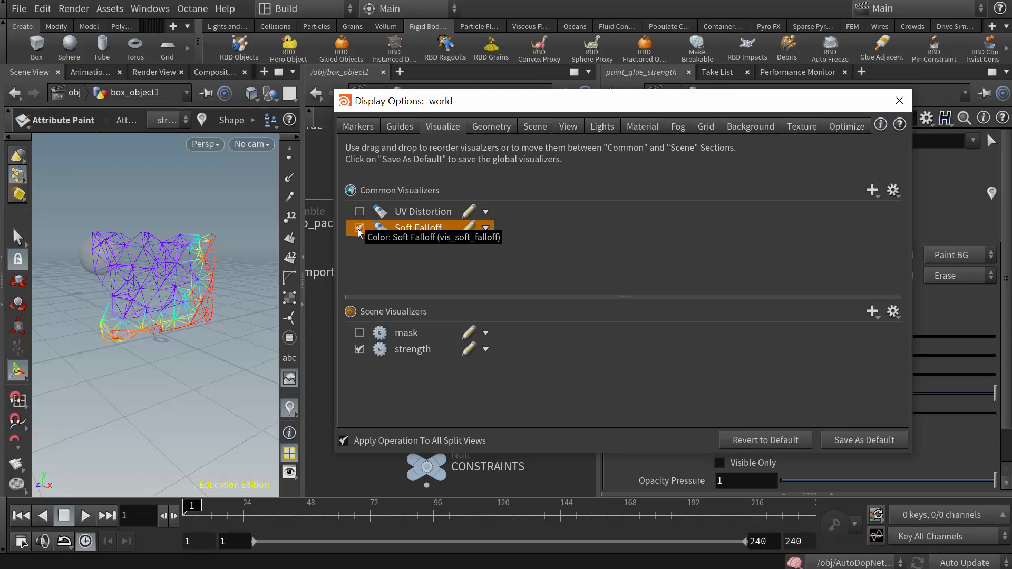
{"action": "left_click", "coordinate": [899, 101]}
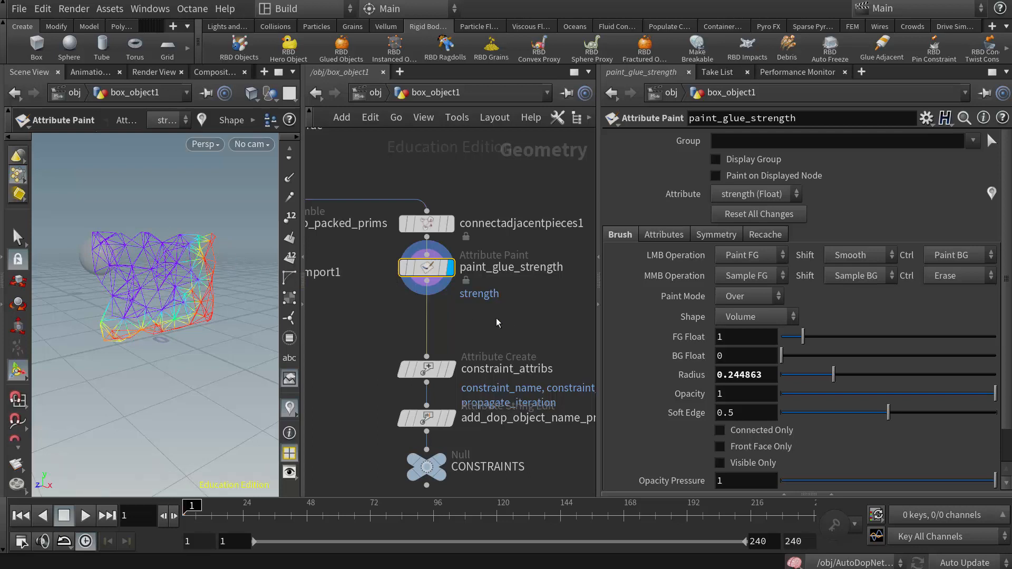
Look at the connectadjacentpieces1 node's settings and return to paint_glue_strength.
{"action": "left_click", "coordinate": [428, 225]}
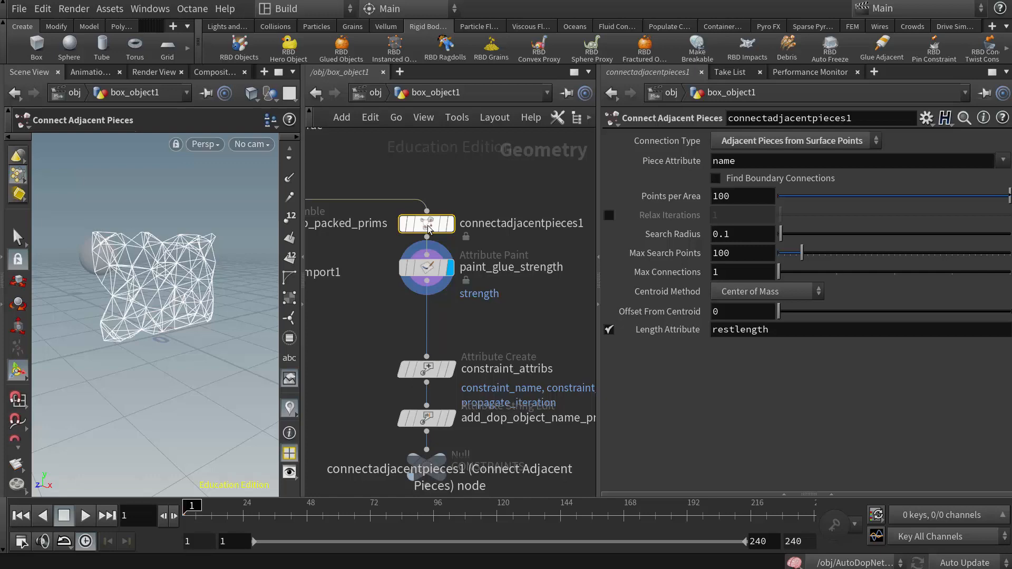
{"action": "left_click", "coordinate": [428, 275]}
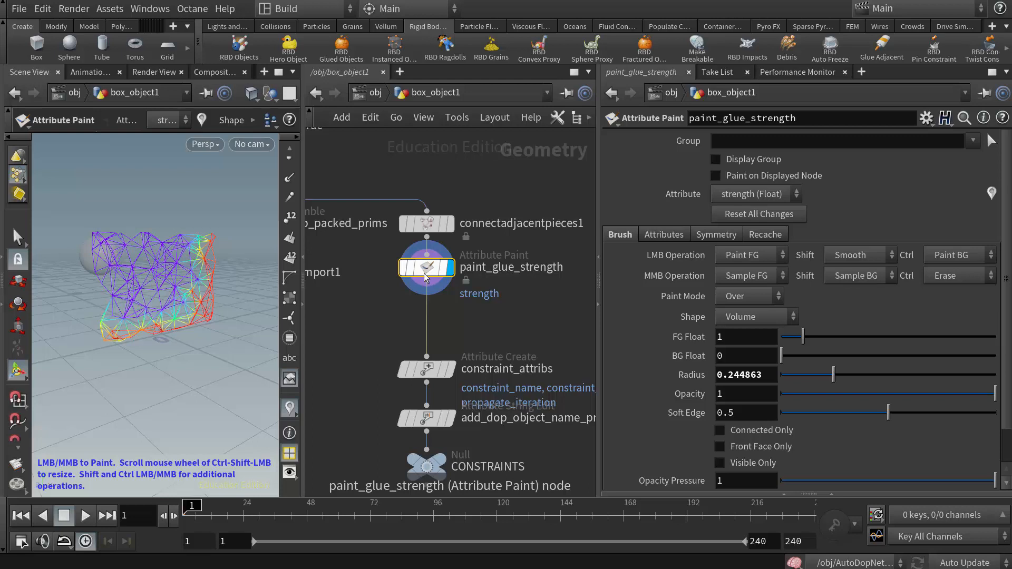
{"action": "mouse_move", "coordinate": [426, 276]}
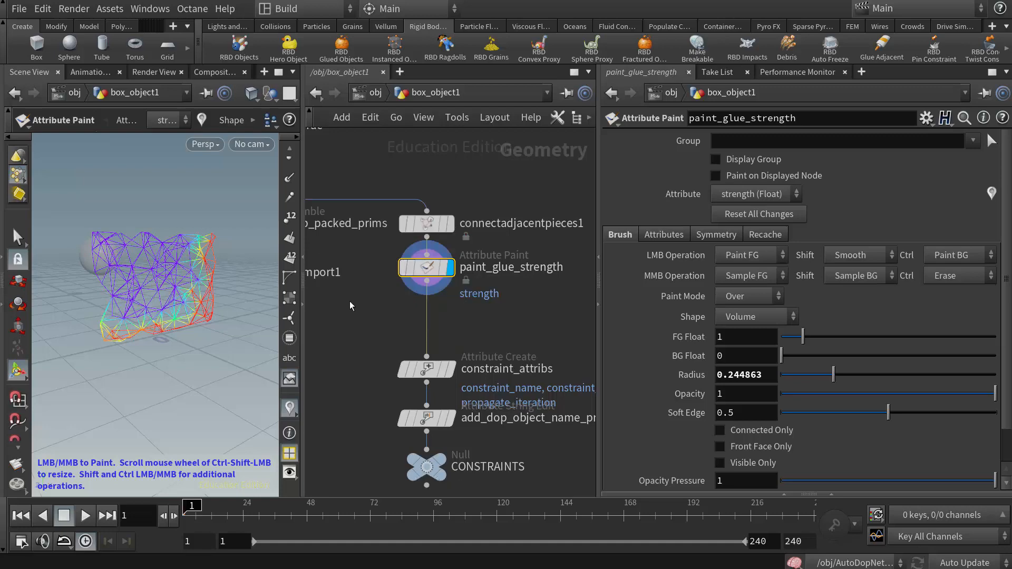
Insert an Attribute Promote node on the wire between paint_glue_strength and constraint_attribs.
{"action": "key", "text": "Tab"}
{"action": "mouse_move", "coordinate": [382, 245]}
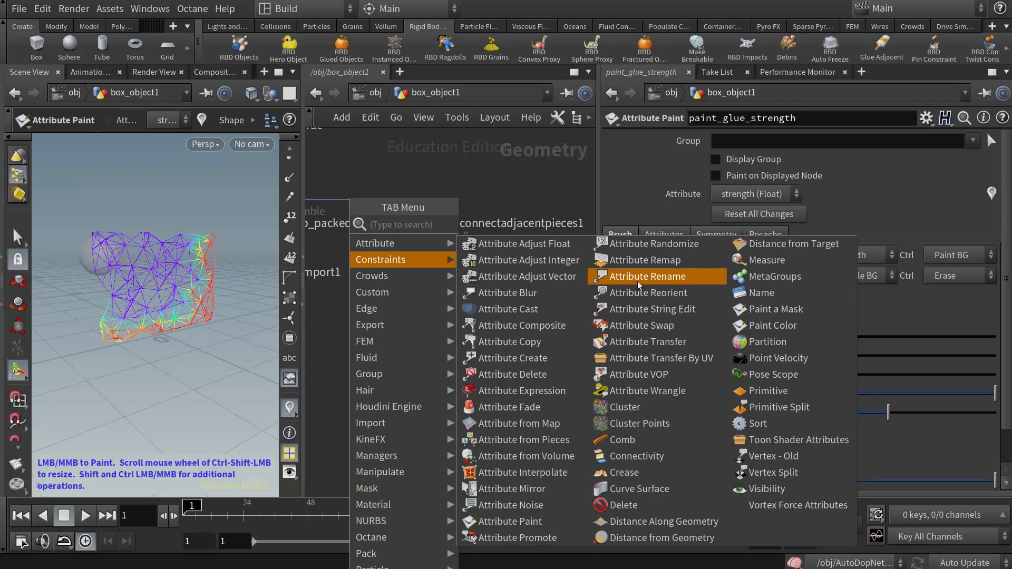
{"action": "left_click", "coordinate": [535, 535]}
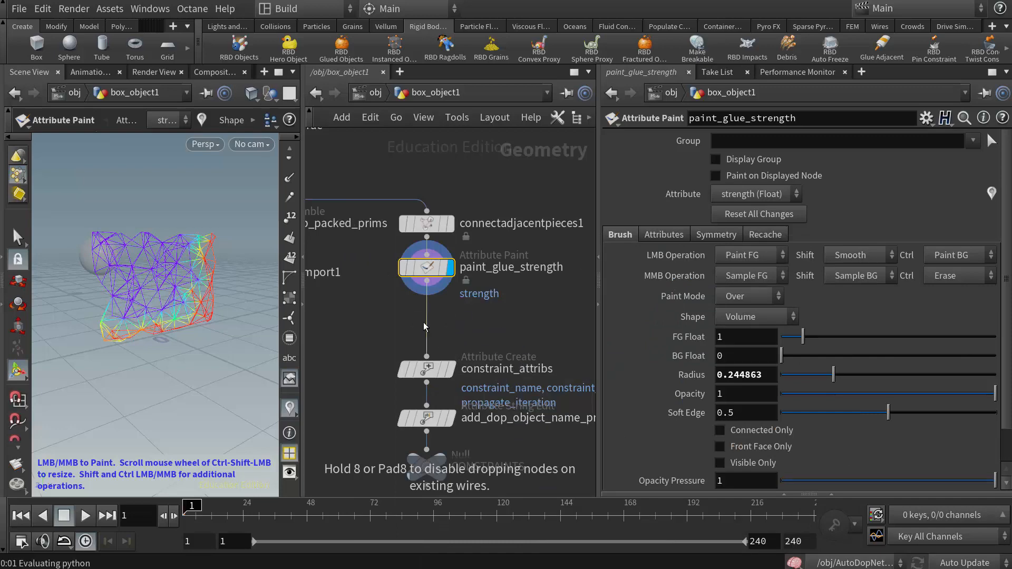
{"action": "left_click", "coordinate": [422, 322]}
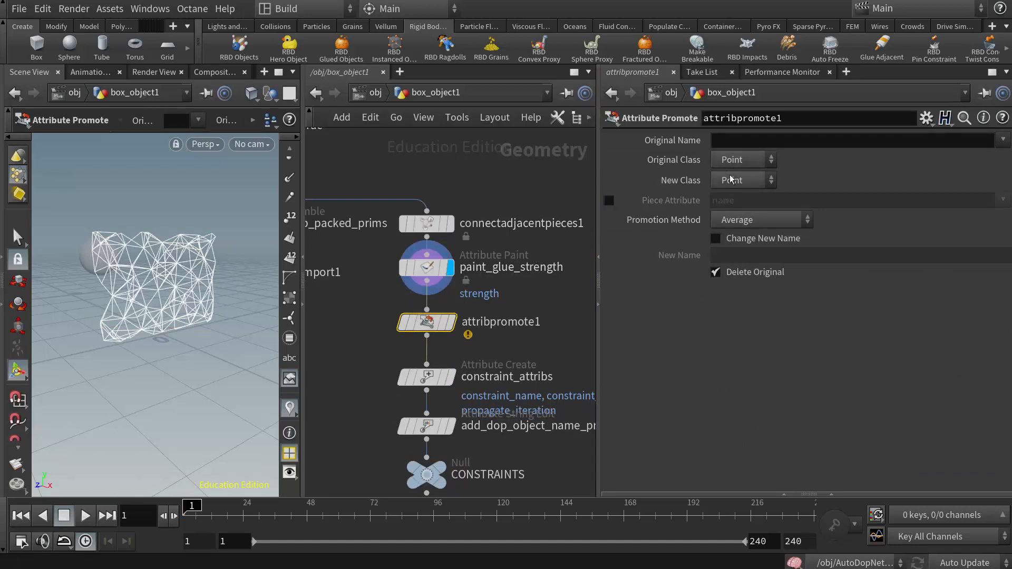
Set the Attribute Promote node's New Class to Primitive and check the node's warning.
{"action": "left_click", "coordinate": [725, 188]}
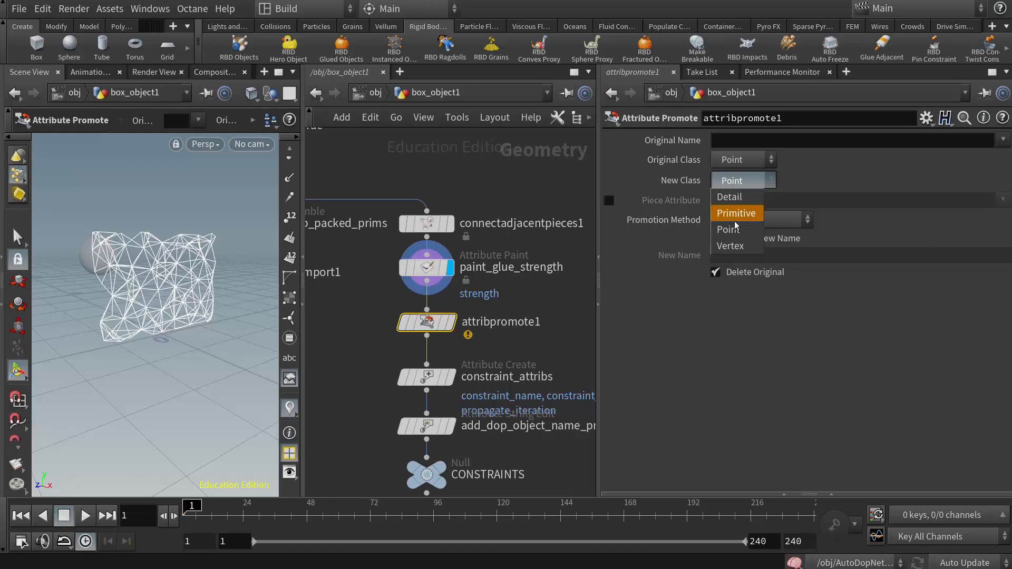
{"action": "left_click", "coordinate": [724, 206]}
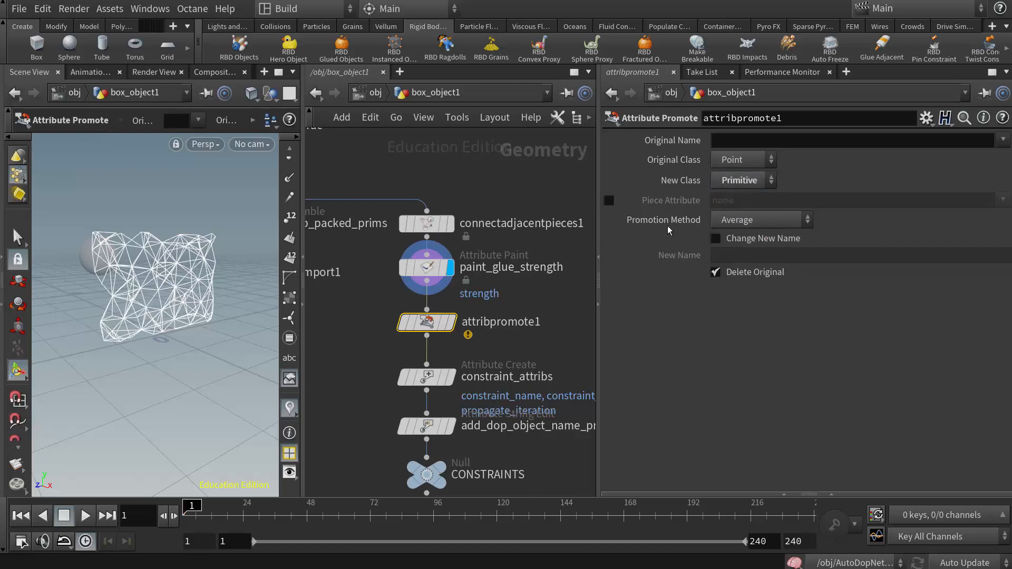
{"action": "left_click", "coordinate": [548, 348]}
{"action": "mouse_move", "coordinate": [428, 323]}
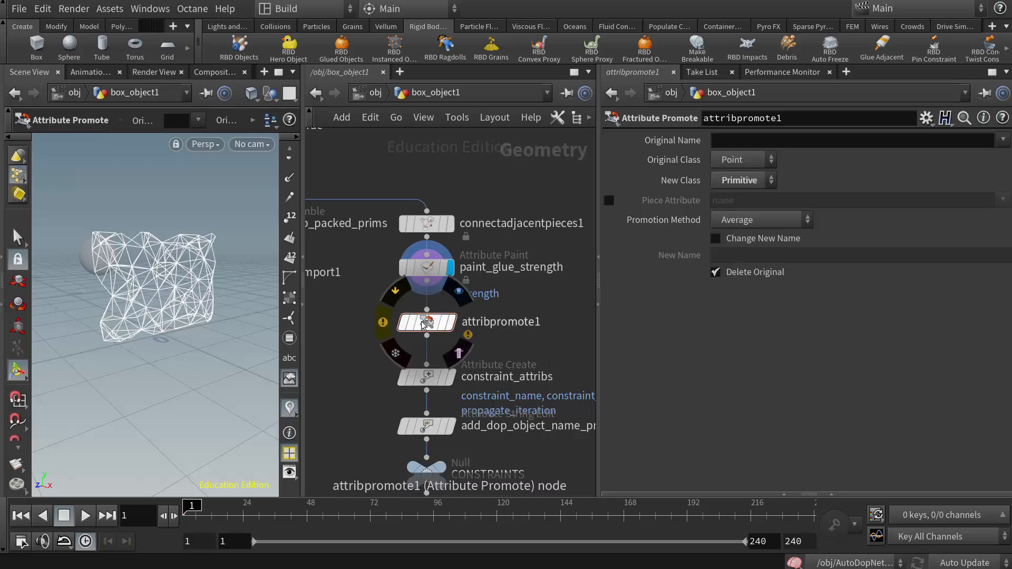
{"action": "left_click", "coordinate": [383, 323]}
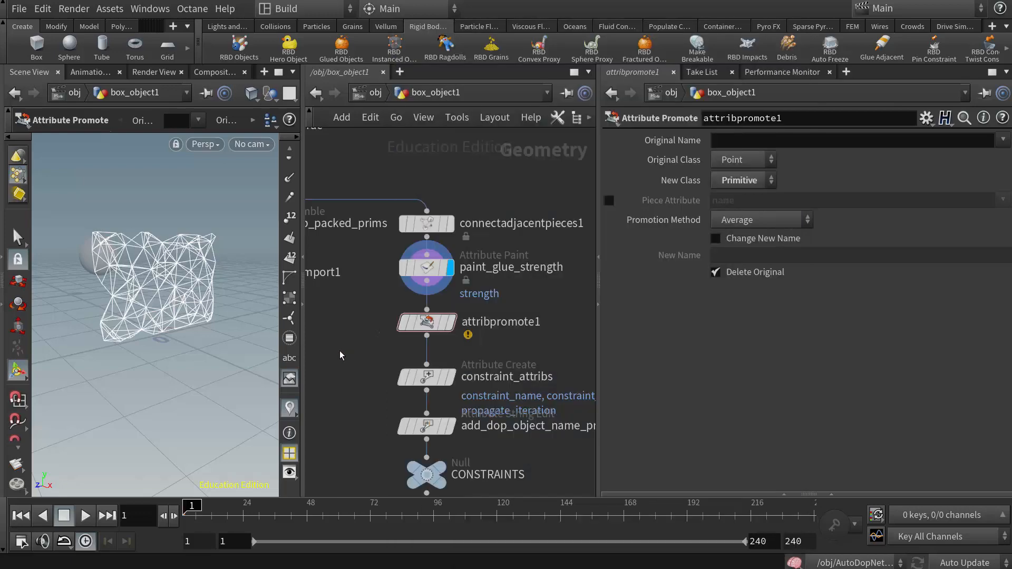
Move attribpromote1 slightly lower and choose strength as its Original Name.
{"action": "left_click_drag", "start_coordinate": [514, 322], "coordinate": [516, 332]}
{"action": "left_click", "coordinate": [427, 332]}
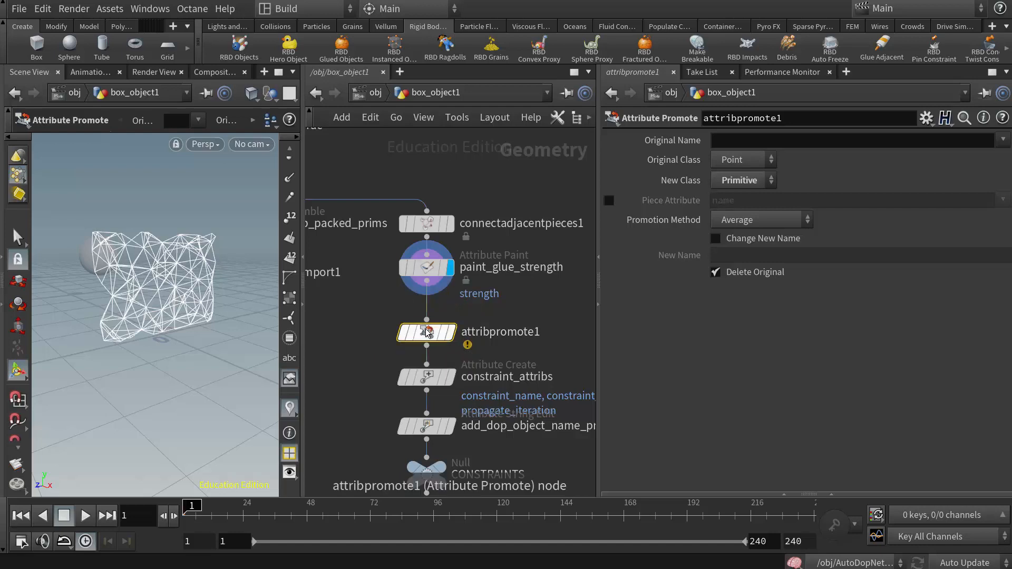
{"action": "left_click", "coordinate": [1000, 141]}
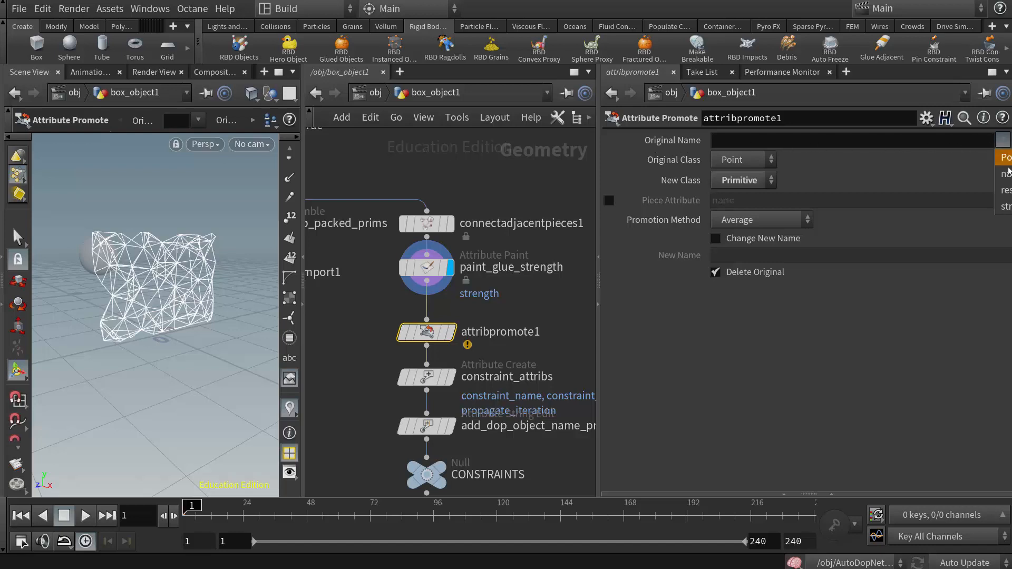
{"action": "left_click", "coordinate": [1006, 207]}
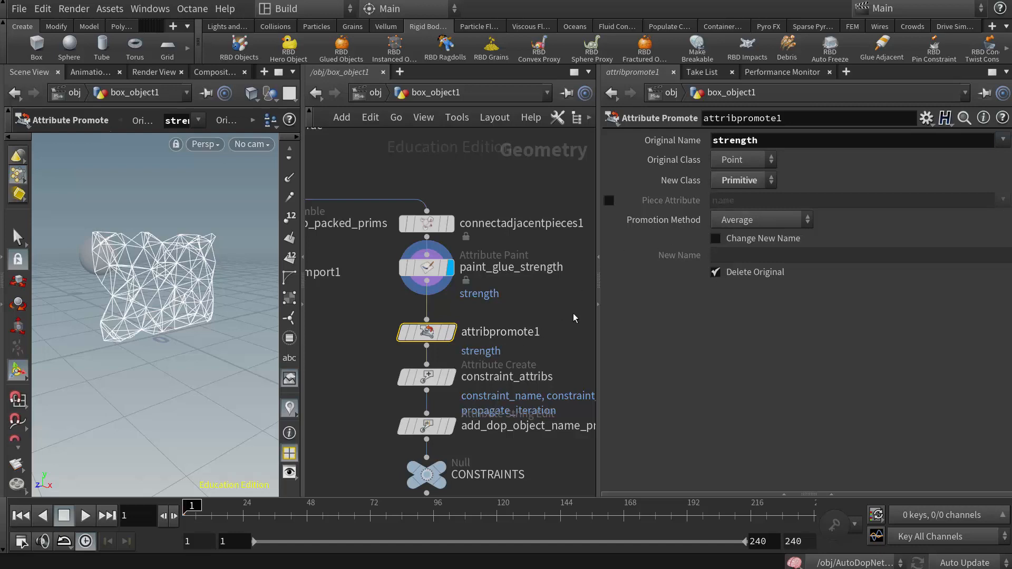
{"action": "double_click", "coordinate": [769, 141]}
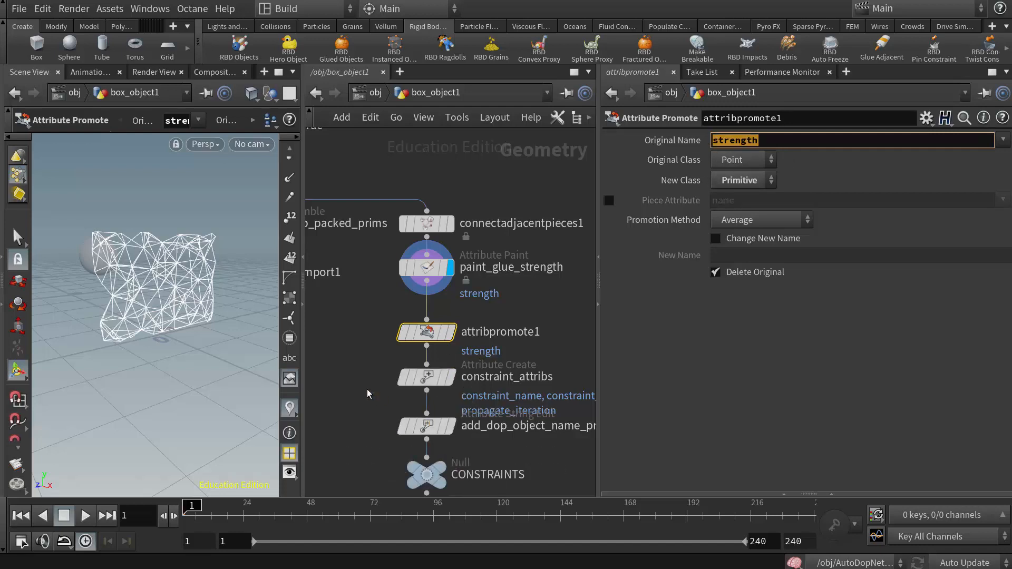
Set the display flag on dopimport1.
{"action": "middle_click_drag", "start_coordinate": [377, 389], "coordinate": [468, 397]}
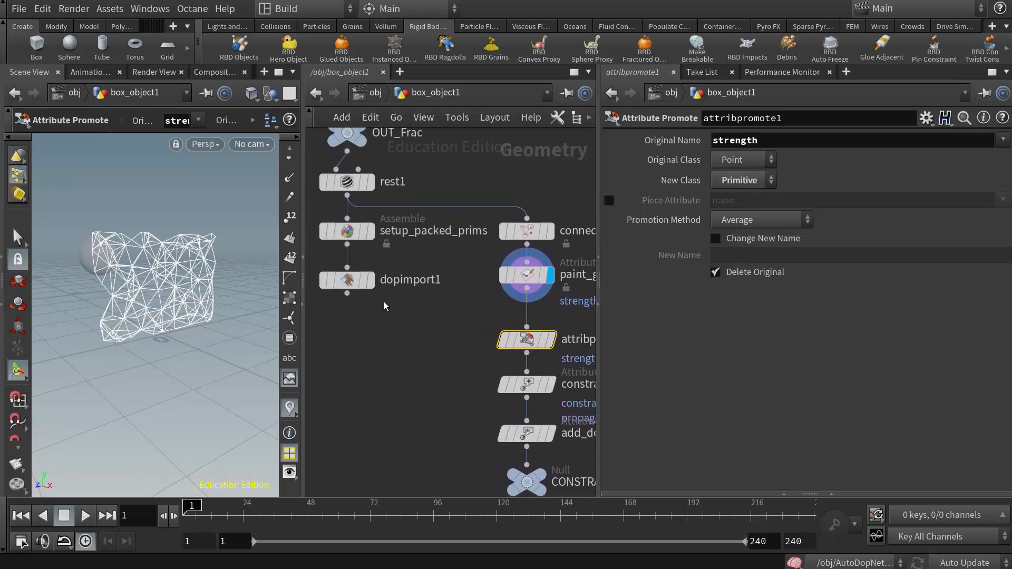
{"action": "left_click", "coordinate": [371, 280]}
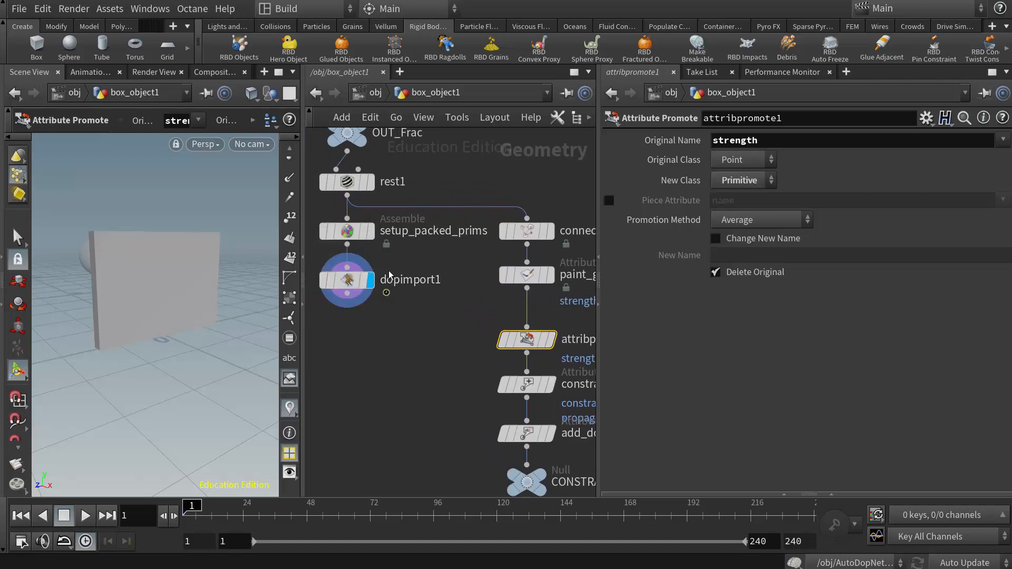
{"action": "mouse_move", "coordinate": [346, 287]}
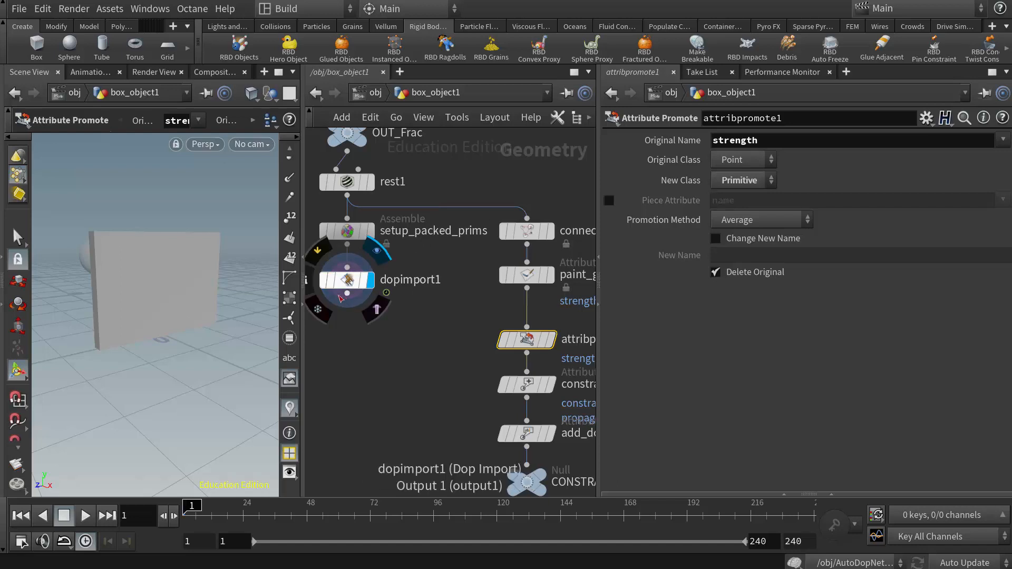
Return to the object level, align AutoDopNetwork below sphere_object1, and add a ground plane collision object.
{"action": "left_click", "coordinate": [370, 95]}
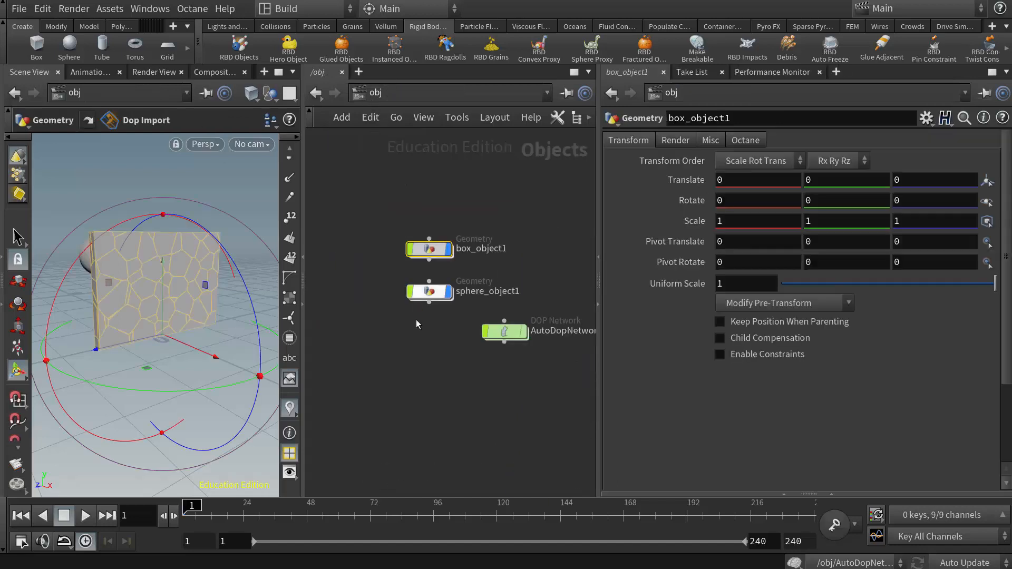
{"action": "left_click_drag", "start_coordinate": [501, 331], "coordinate": [428, 335]}
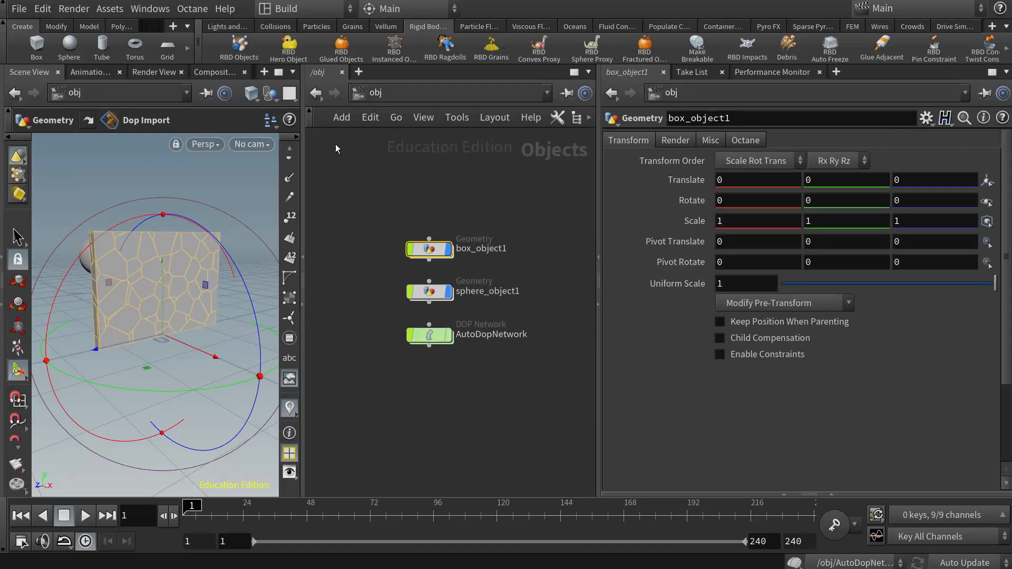
{"action": "left_click", "coordinate": [281, 28]}
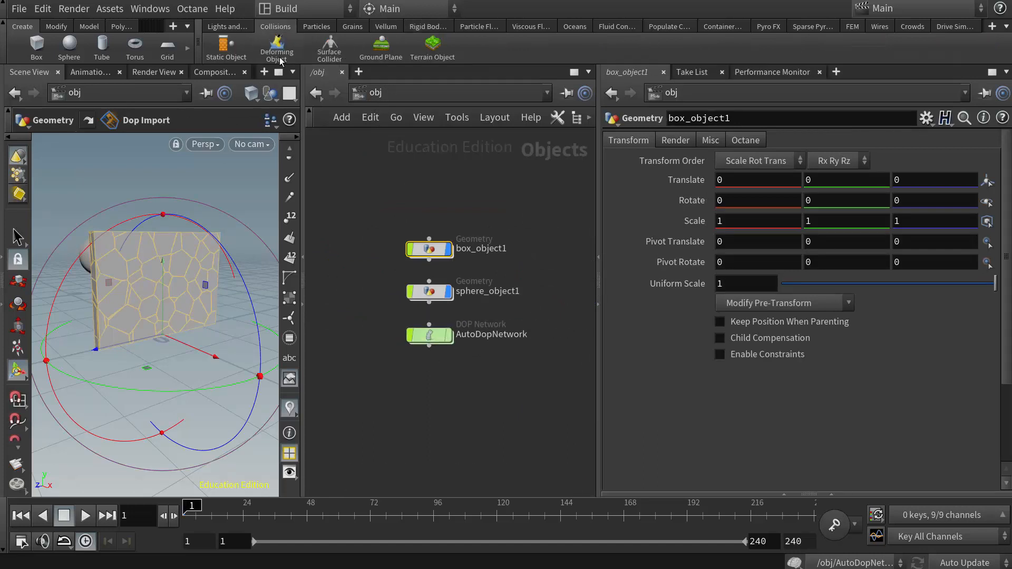
{"action": "left_click", "coordinate": [377, 55]}
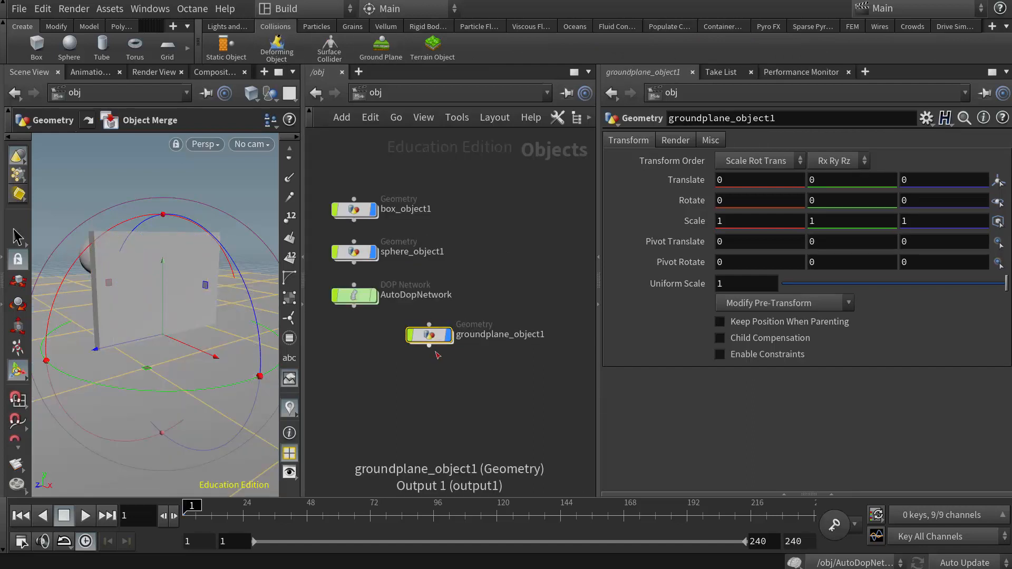
Align groundplane_object1 below AutoDopNetwork, and play the simulation before returning to the first frame.
{"action": "left_click_drag", "start_coordinate": [434, 342], "coordinate": [355, 342]}
{"action": "middle_click_drag", "start_coordinate": [405, 390], "coordinate": [466, 395]}
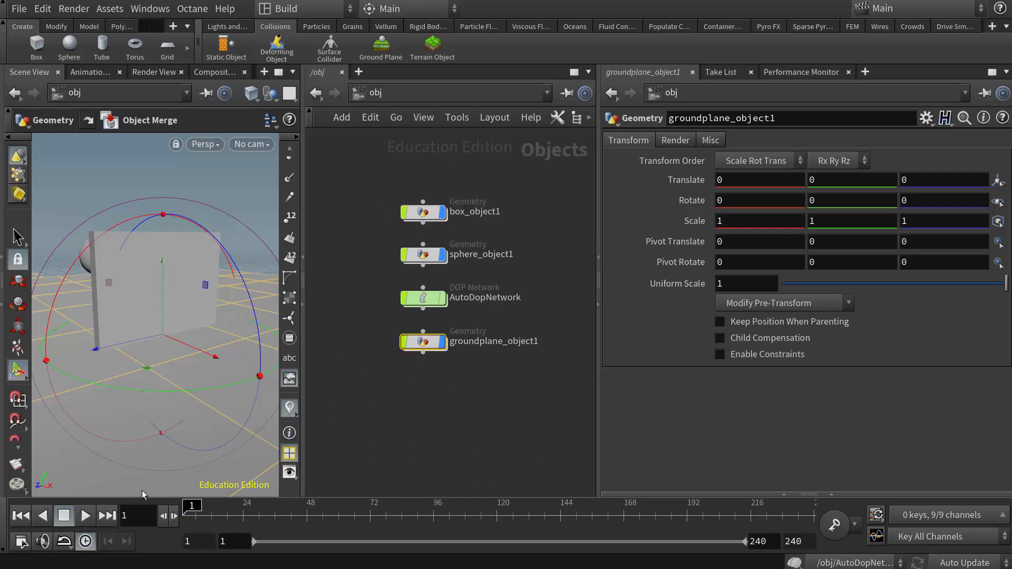
{"action": "left_click", "coordinate": [85, 515]}
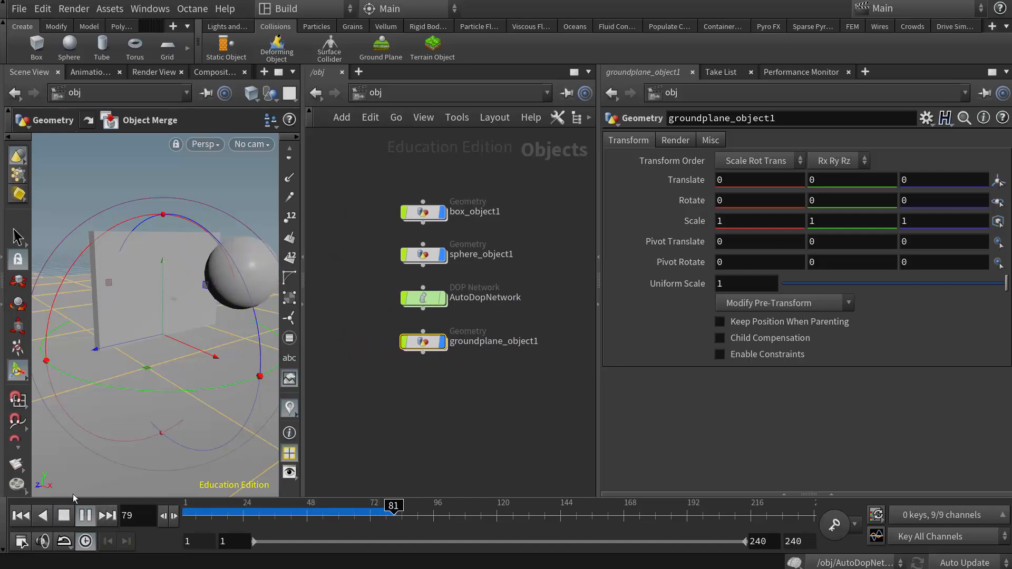
{"action": "left_click", "coordinate": [63, 516]}
{"action": "left_click", "coordinate": [21, 515]}
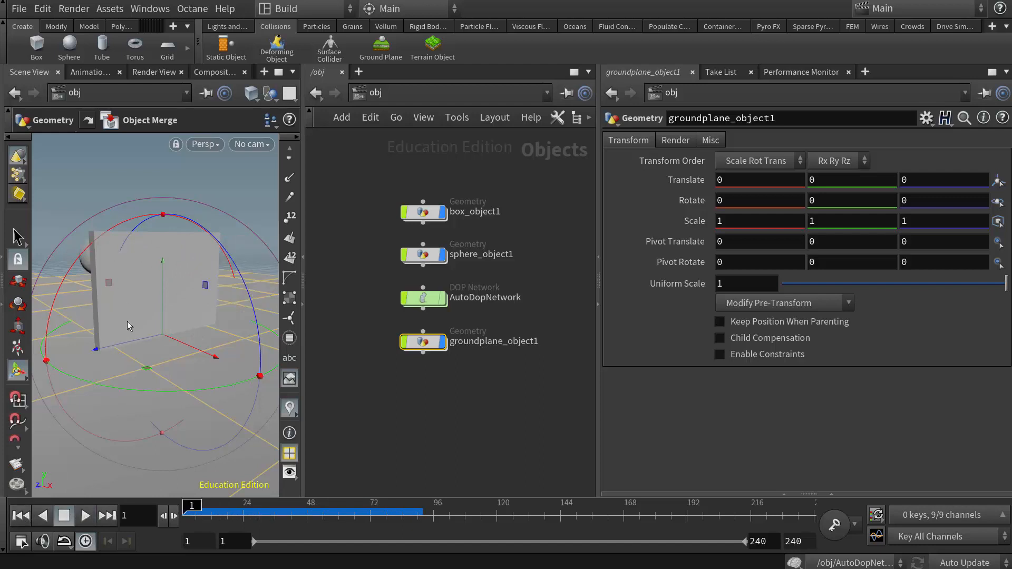
Make sphere_object1 a static collision object in the simulation.
{"action": "key", "text": "Escape"}
{"action": "mouse_move", "coordinate": [167, 354]}
{"action": "left_mouse_down"}
{"action": "mouse_move", "coordinate": [192, 355]}
{"action": "mouse_move", "coordinate": [176, 352]}
{"action": "mouse_move", "coordinate": [161, 368]}
{"action": "left_mouse_up"}
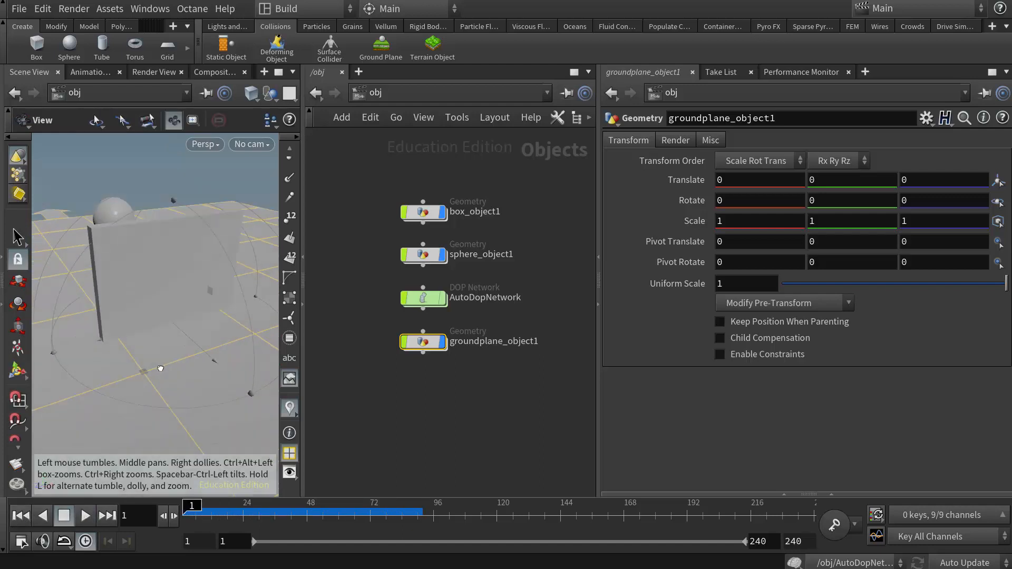
{"action": "key", "text": "Return"}
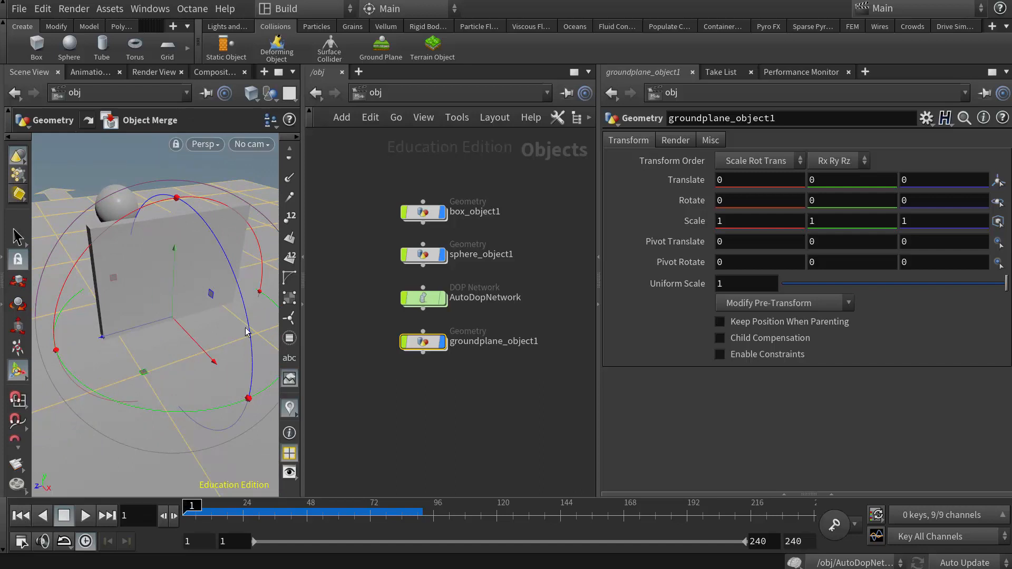
{"action": "left_click", "coordinate": [421, 258]}
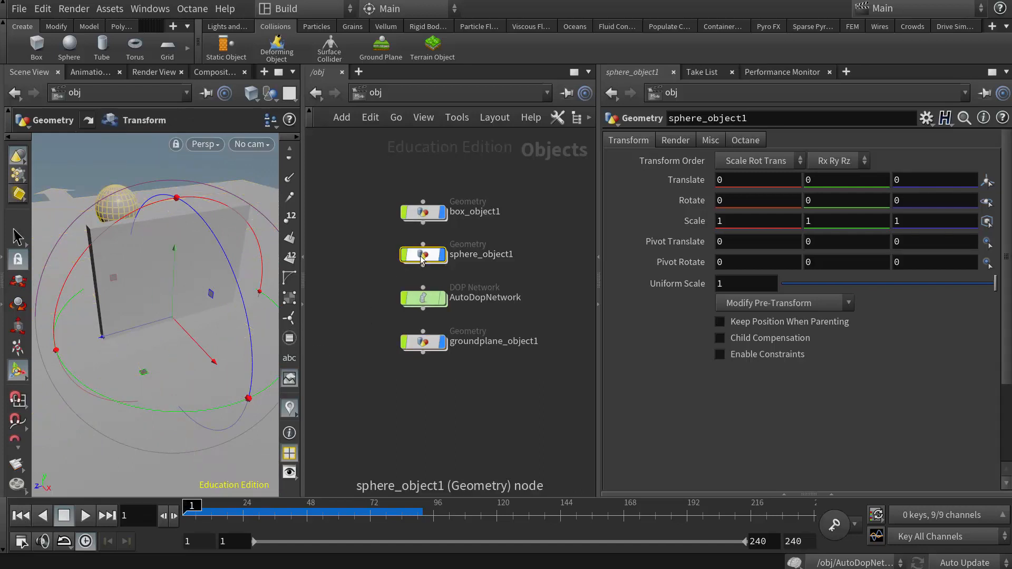
{"action": "left_click", "coordinate": [223, 50]}
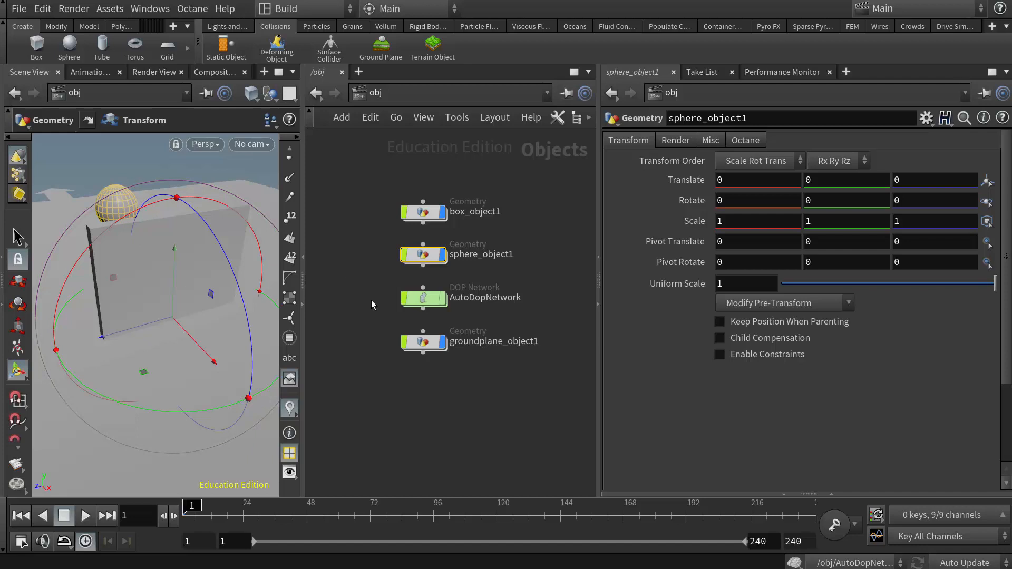
Inside AutoDopNetwork, enable Use Deforming Geometry on the sphere_object1 Static Object node.
{"action": "double_click", "coordinate": [412, 302]}
{"action": "key", "text": "l"}
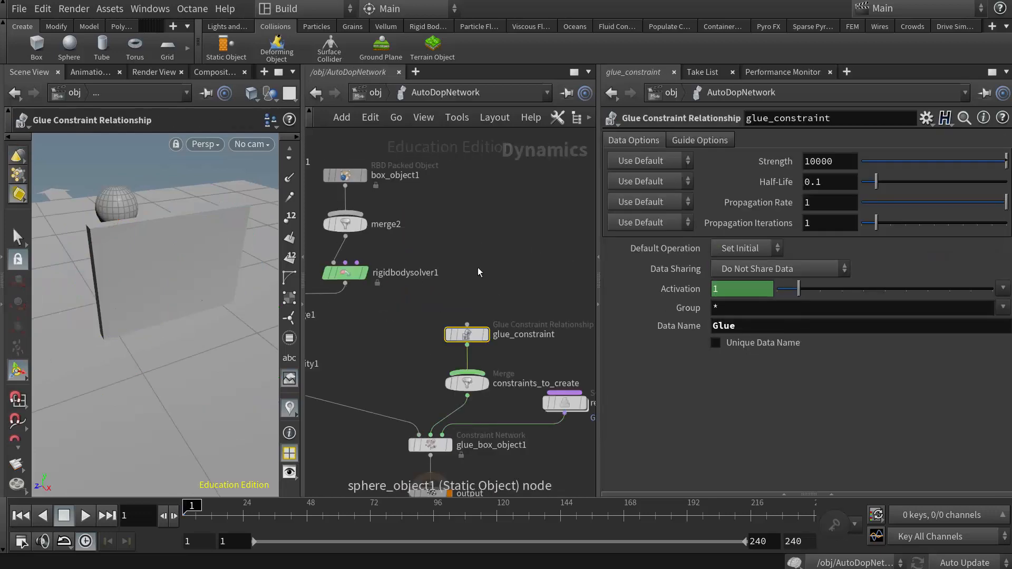
{"action": "middle_click_drag", "start_coordinate": [447, 242], "coordinate": [643, 330]}
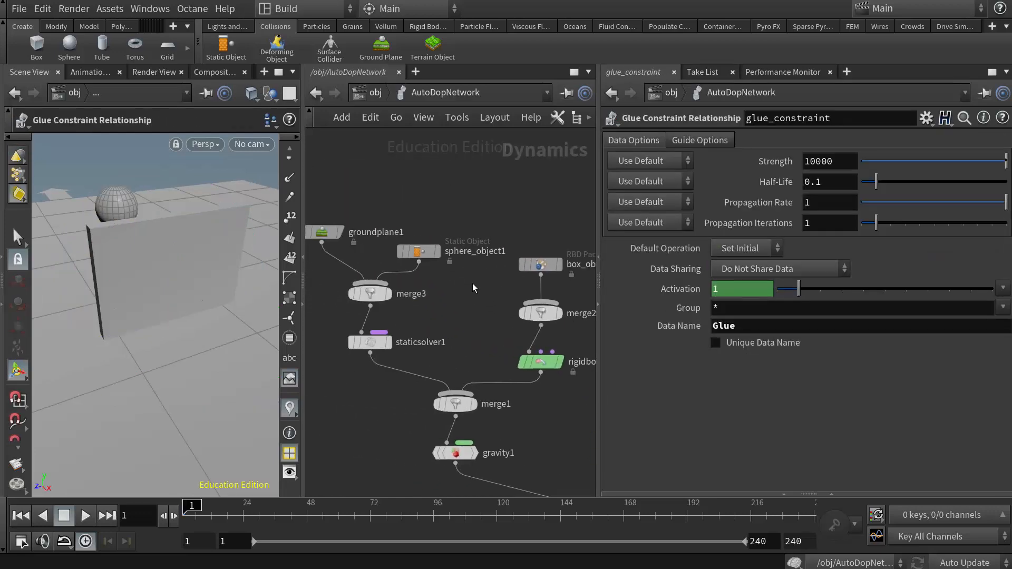
{"action": "left_click", "coordinate": [425, 254]}
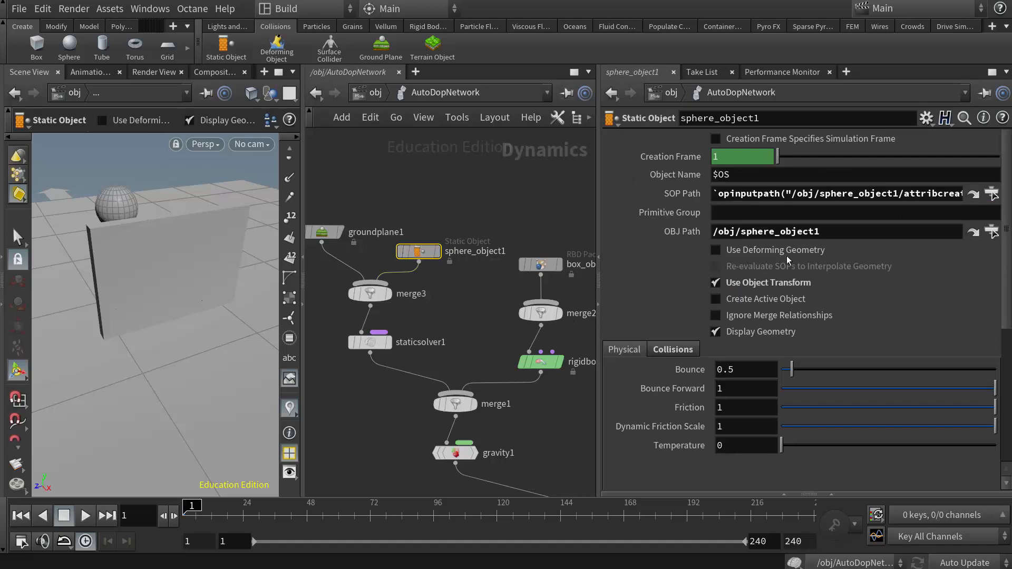
{"action": "left_click", "coordinate": [716, 251]}
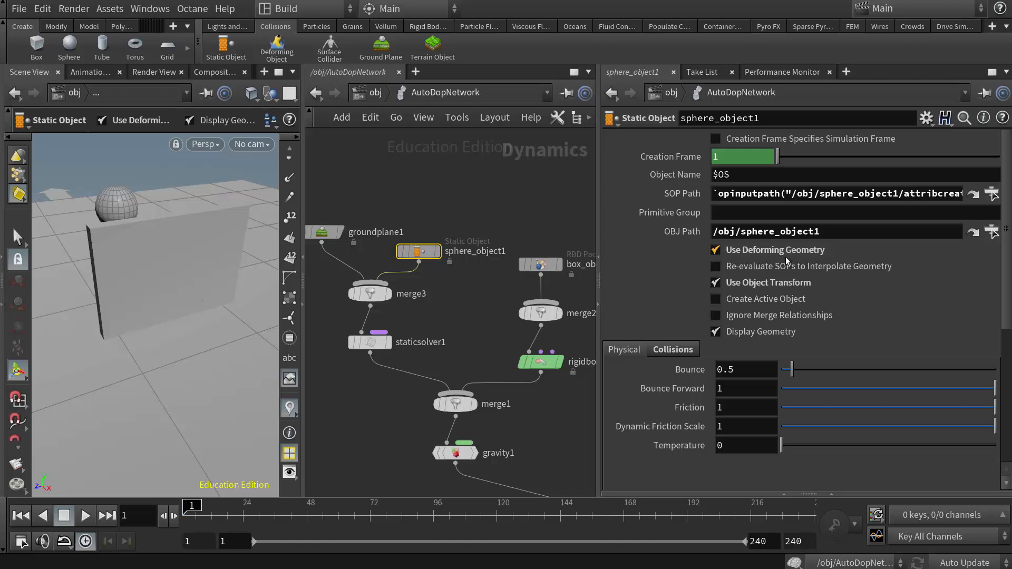
Play the simulation and scrub through the frames where the sphere breaks the wall.
{"action": "left_click", "coordinate": [85, 516]}
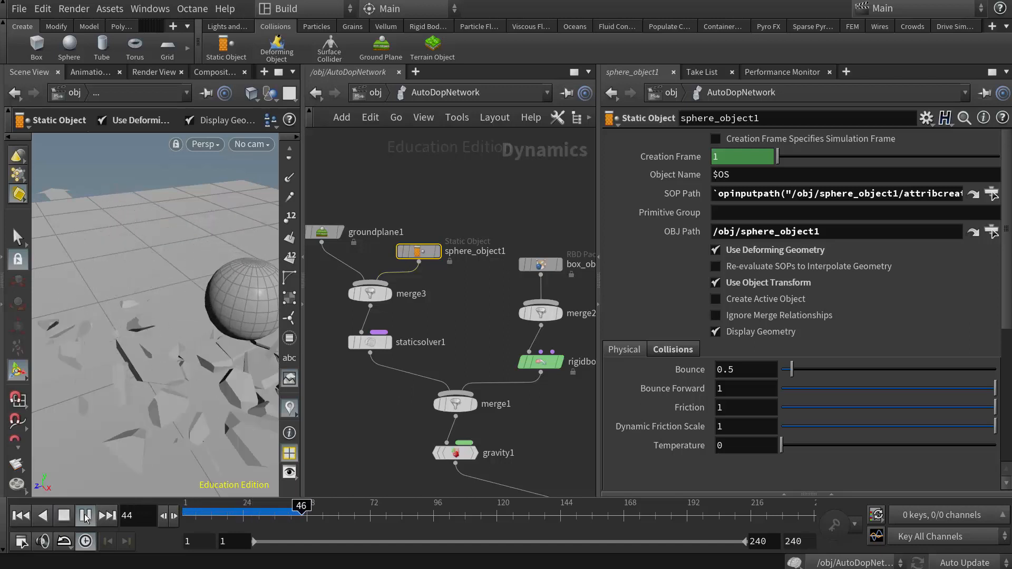
{"action": "left_click", "coordinate": [64, 516]}
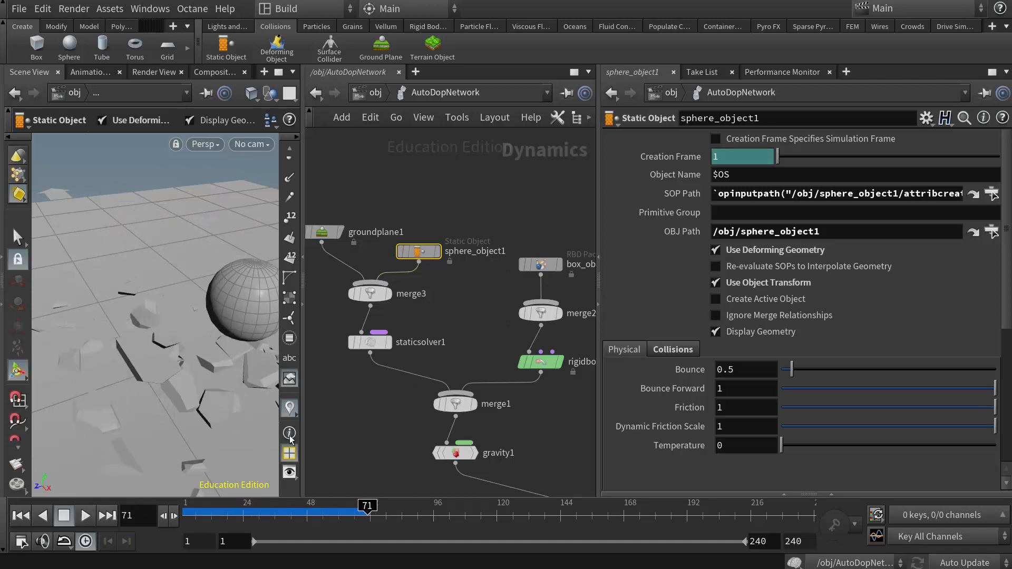
{"action": "left_click_drag", "start_coordinate": [228, 438], "coordinate": [144, 368]}
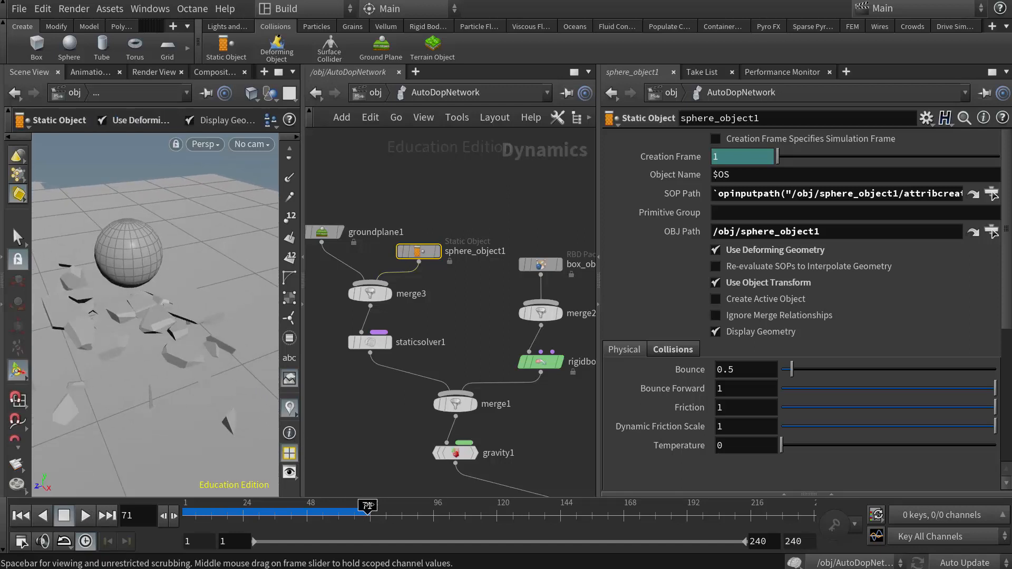
{"action": "left_click_drag", "start_coordinate": [367, 506], "coordinate": [245, 506]}
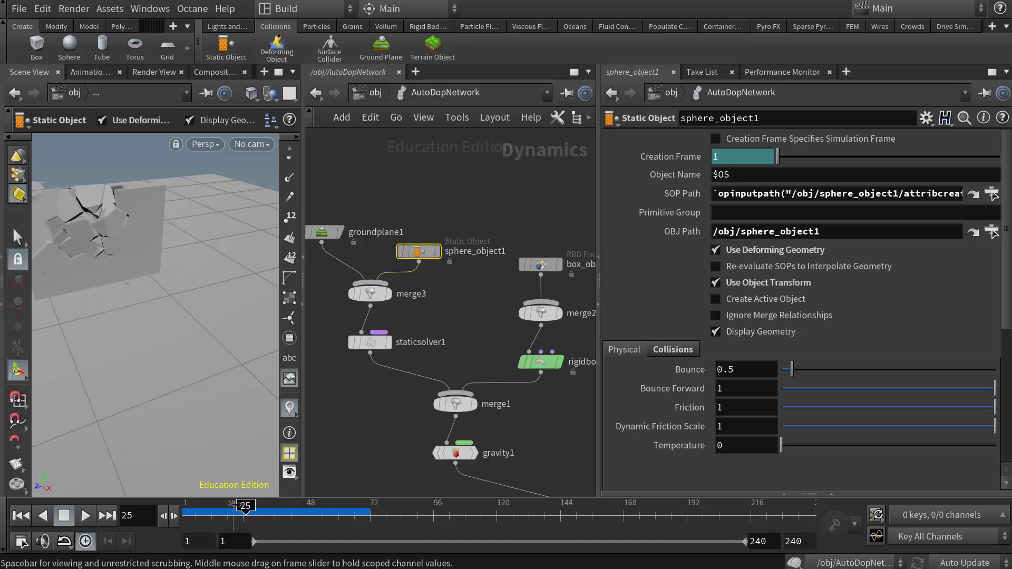
{"action": "left_click", "coordinate": [247, 506]}
{"action": "left_click_drag", "start_coordinate": [247, 506], "coordinate": [333, 507]}
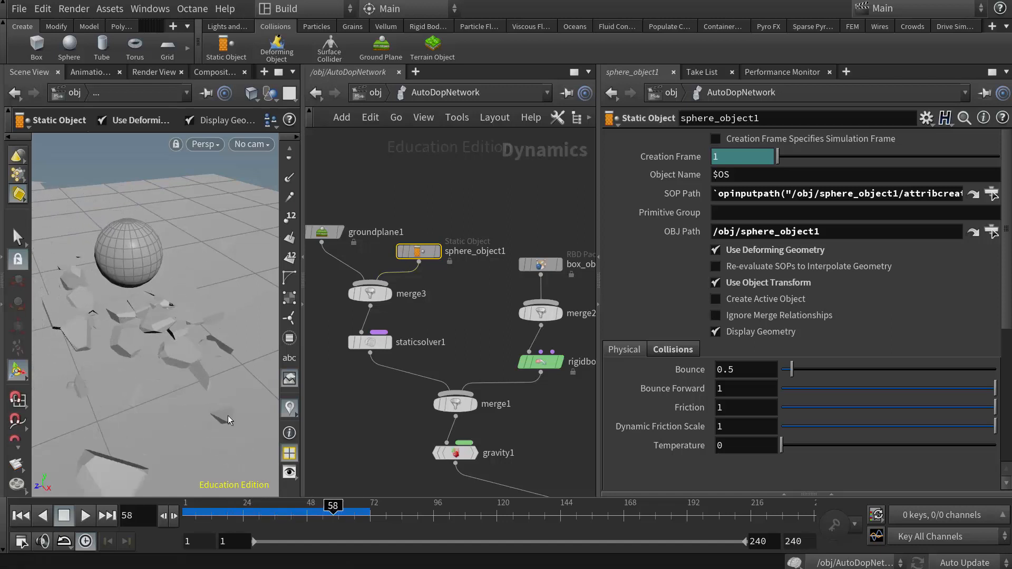
Examine the wall and its fragments from other angles and earlier frames, ending on frame 1.
{"action": "left_click_drag", "start_coordinate": [215, 321], "coordinate": [203, 379], "text": "alt"}
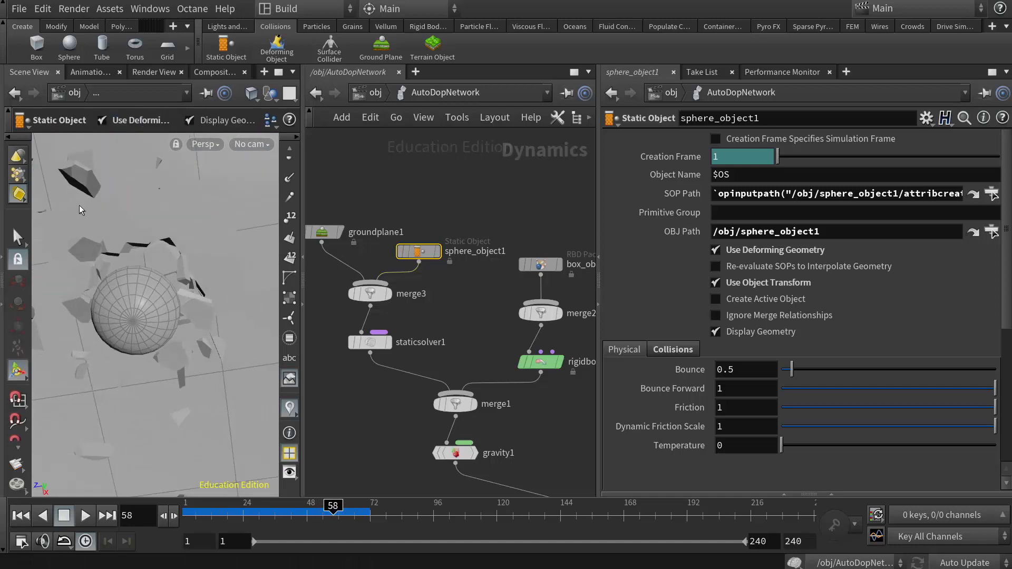
{"action": "left_click_drag", "start_coordinate": [226, 270], "coordinate": [210, 292], "text": "alt"}
{"action": "left_click_drag", "start_coordinate": [332, 506], "coordinate": [234, 505]}
{"action": "right_click_drag", "start_coordinate": [210, 365], "coordinate": [167, 359], "text": "alt"}
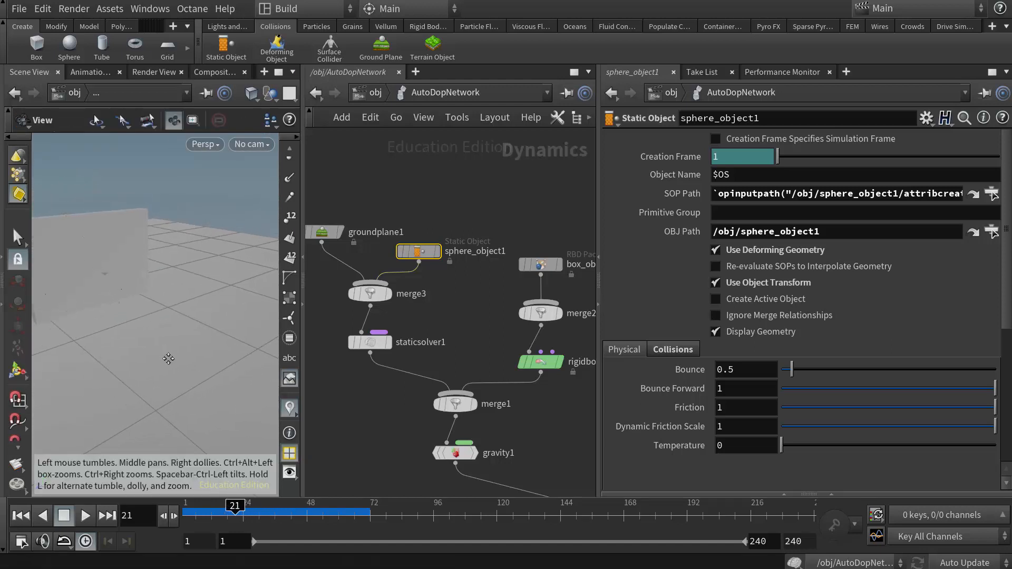
{"action": "middle_click_drag", "start_coordinate": [167, 359], "coordinate": [229, 357], "text": "alt"}
{"action": "left_click_drag", "start_coordinate": [230, 358], "coordinate": [220, 360], "text": "alt"}
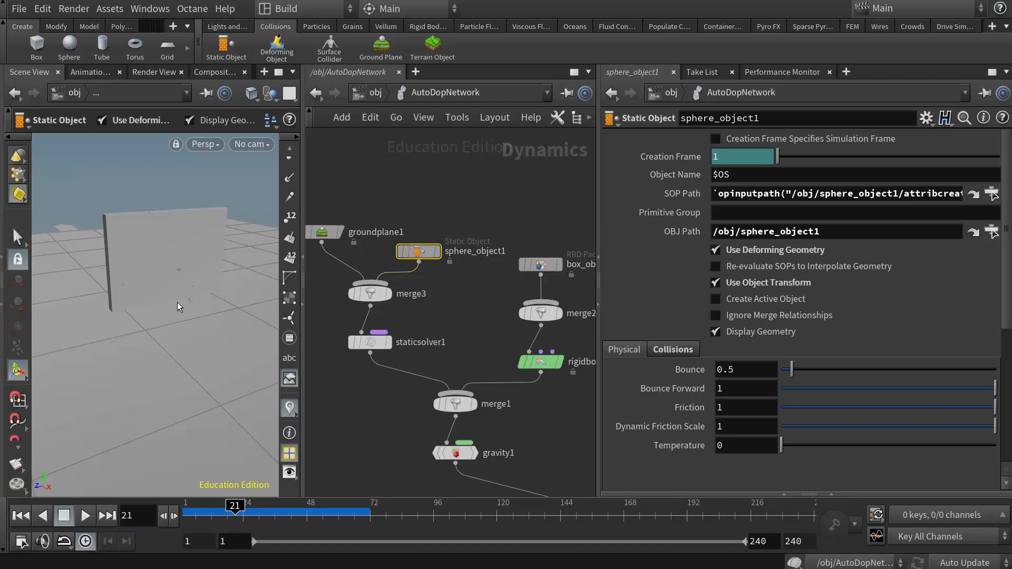
{"action": "left_click_drag", "start_coordinate": [233, 511], "coordinate": [183, 510]}
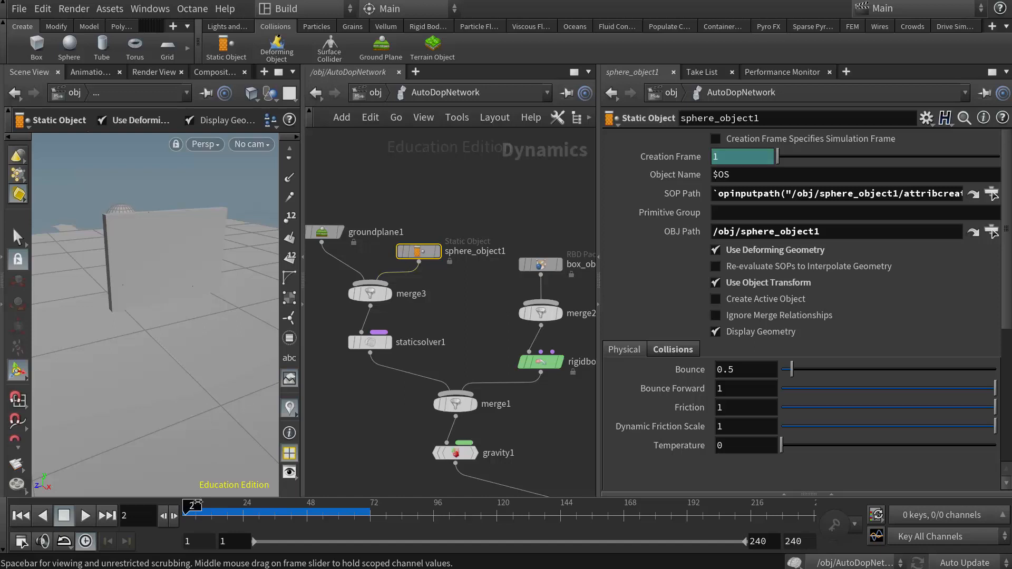
{"action": "mouse_move", "coordinate": [191, 506]}
{"action": "left_mouse_down"}
{"action": "mouse_move", "coordinate": [273, 505]}
{"action": "mouse_move", "coordinate": [180, 510]}
{"action": "left_mouse_up"}
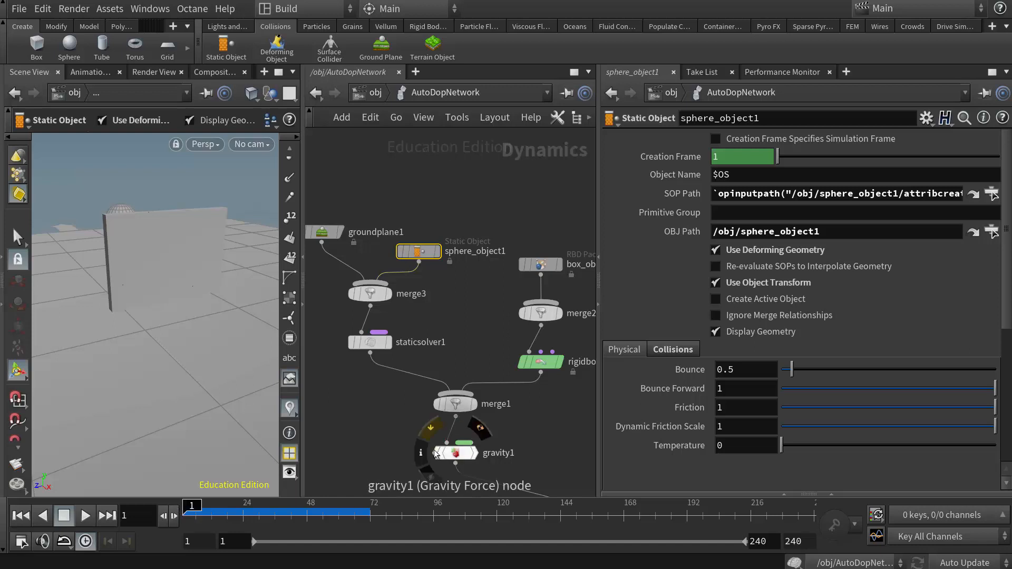
Open box_object1's network and move dopimport1 down to leave space below setup_packed_prims.
{"action": "middle_click_drag", "start_coordinate": [374, 398], "coordinate": [435, 378]}
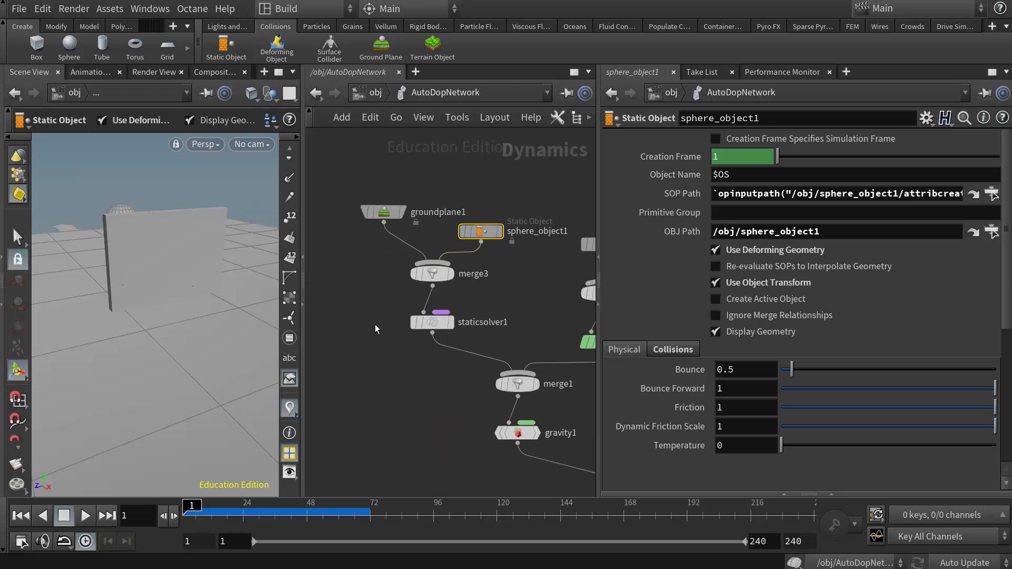
{"action": "left_click", "coordinate": [376, 97]}
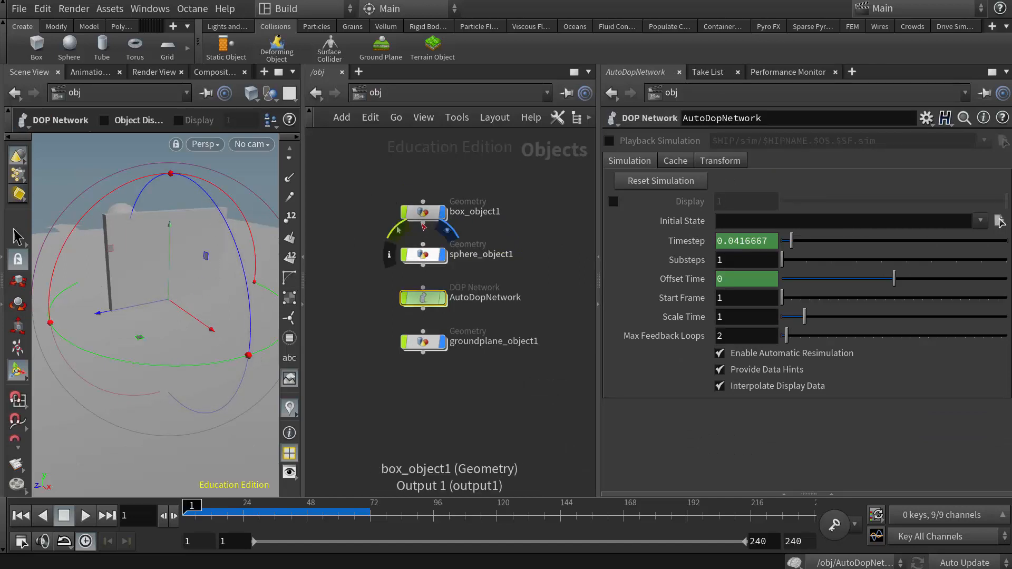
{"action": "double_click", "coordinate": [425, 217]}
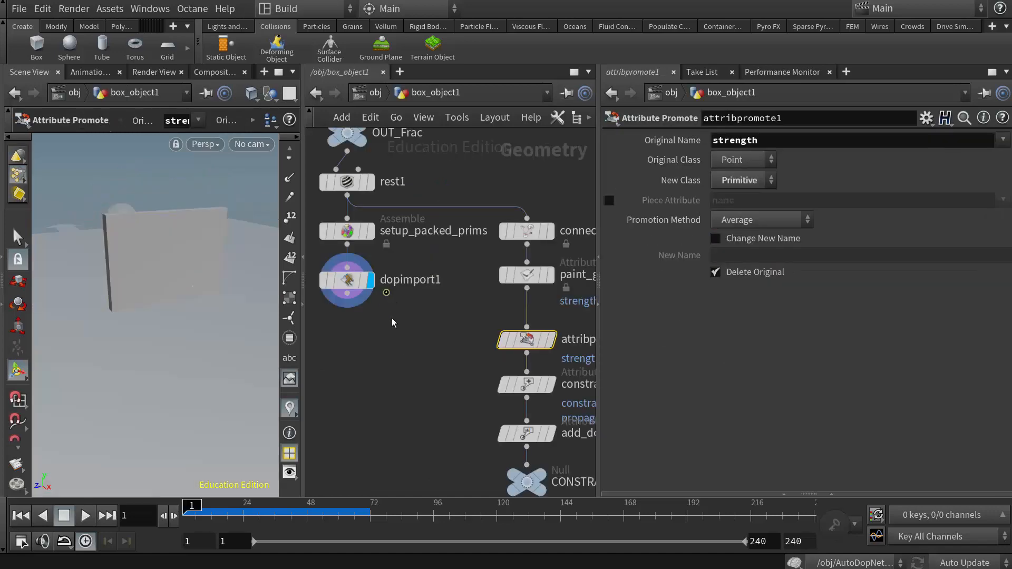
{"action": "middle_click_drag", "start_coordinate": [399, 328], "coordinate": [455, 421]}
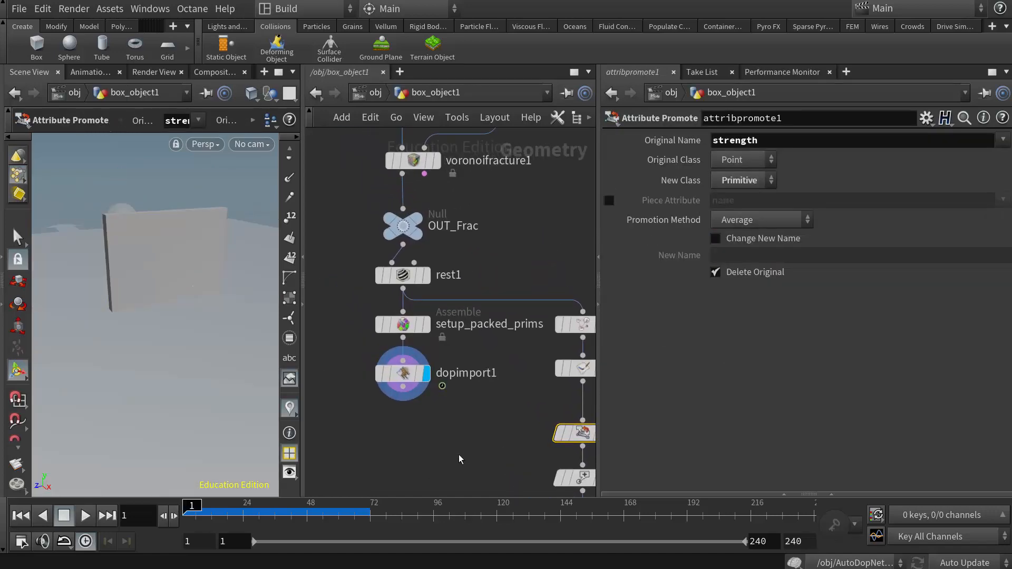
{"action": "left_click_drag", "start_coordinate": [403, 372], "coordinate": [400, 438]}
{"action": "middle_click_drag", "start_coordinate": [507, 355], "coordinate": [506, 244]}
{"action": "left_click_drag", "start_coordinate": [399, 333], "coordinate": [399, 381]}
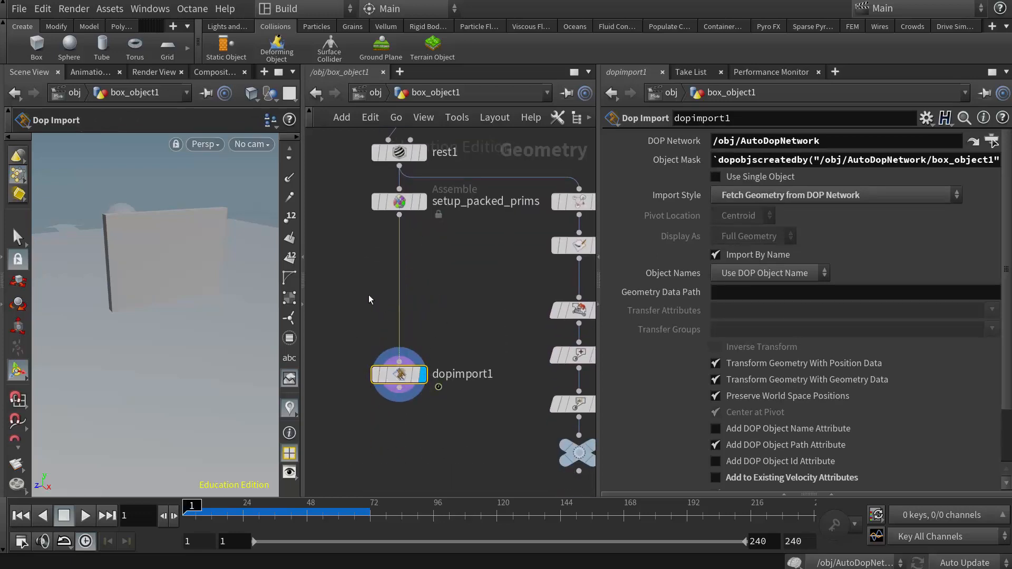
Insert an Attribute Wrangle node between setup_packed_prims and dopimport1.
{"action": "key", "text": "Tab"}
{"action": "mouse_move", "coordinate": [340, 246]}
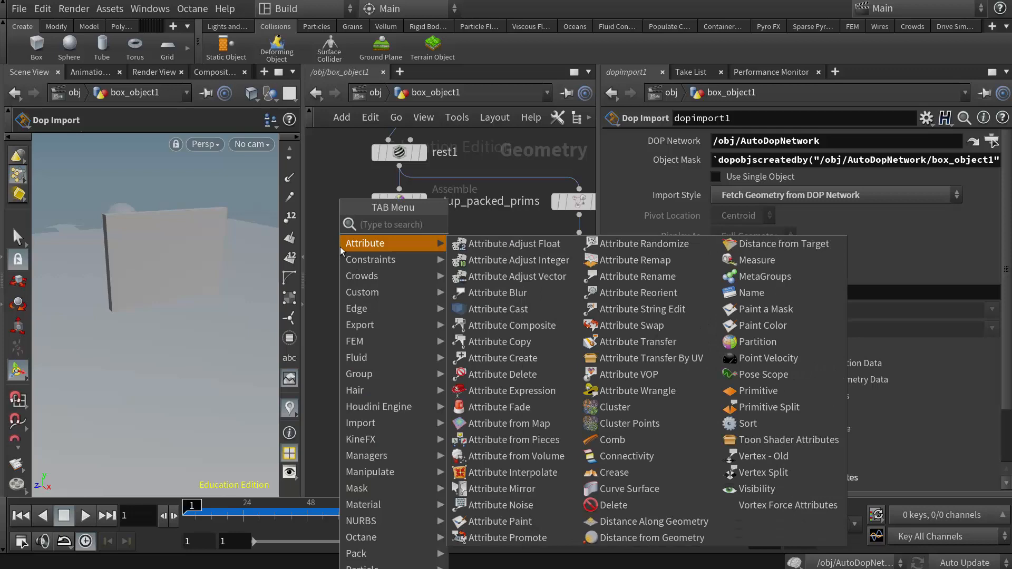
{"action": "left_click", "coordinate": [638, 391]}
{"action": "left_click", "coordinate": [404, 260]}
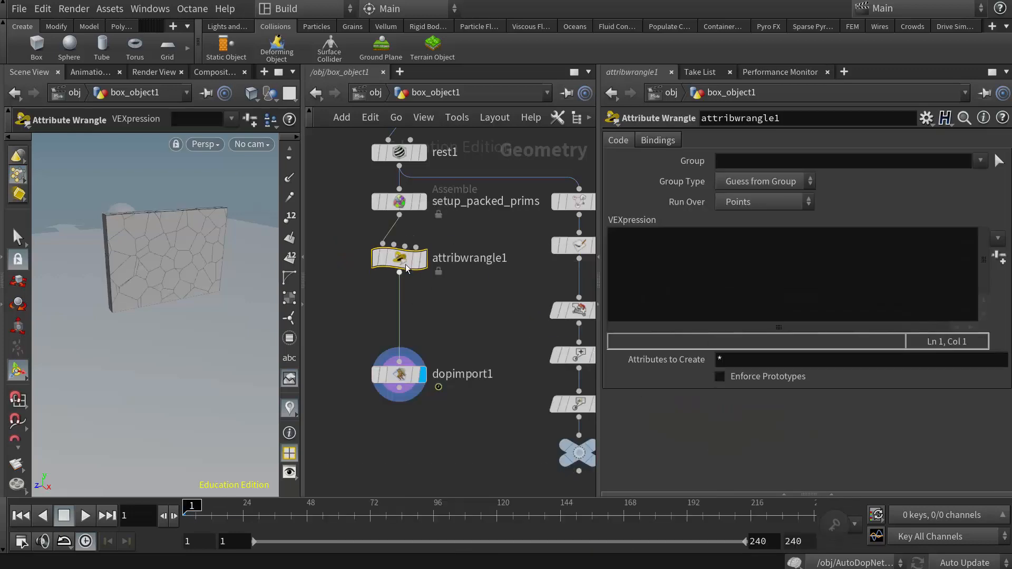
Shift the new Attribute Wrangle node slightly and rename it All_Active.
{"action": "left_click_drag", "start_coordinate": [405, 264], "coordinate": [416, 259]}
{"action": "left_click", "coordinate": [473, 254]}
{"action": "left_click_drag", "start_coordinate": [523, 254], "coordinate": [423, 267]}
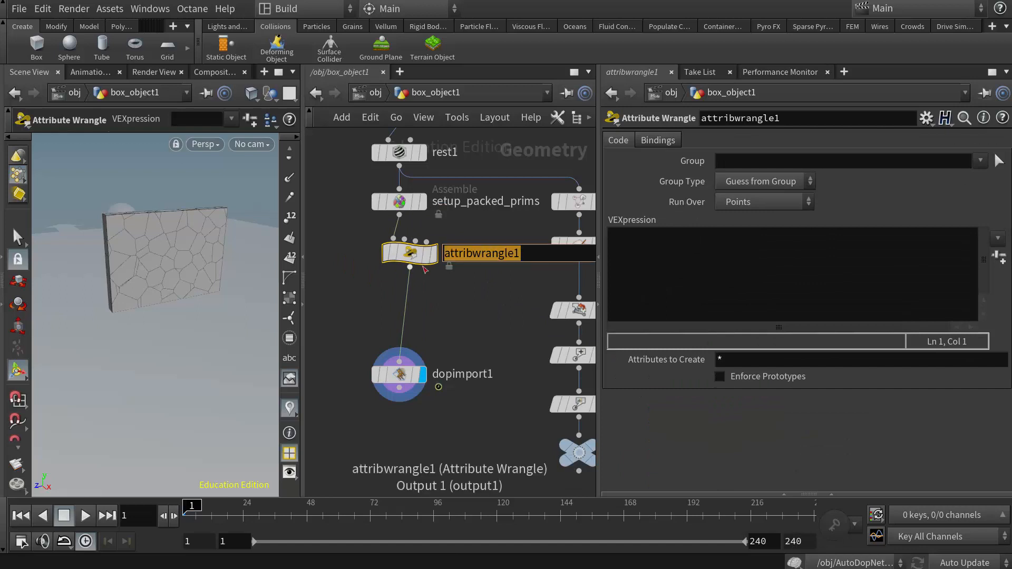
{"action": "type", "text": "All"}
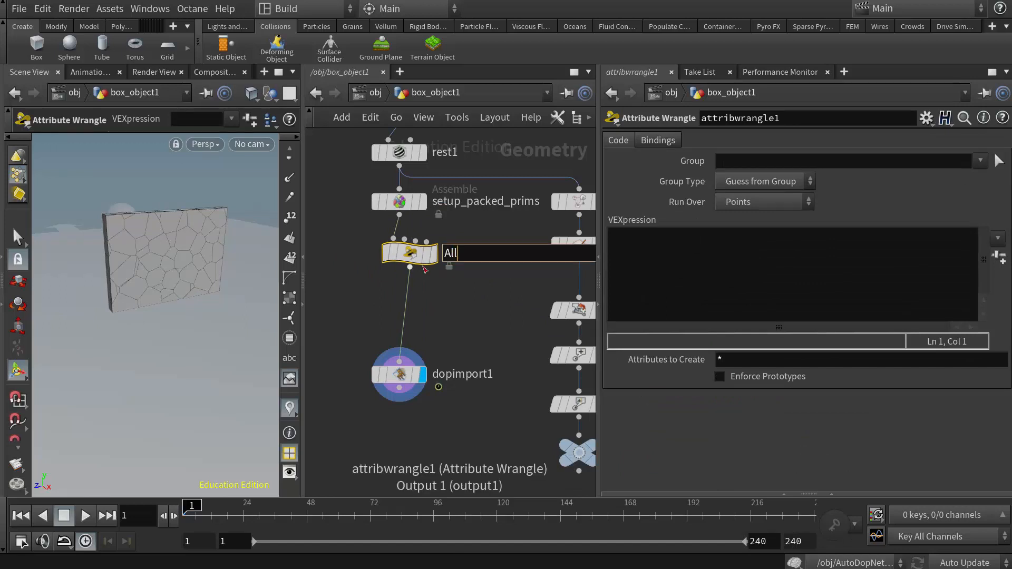
{"action": "type", "text": "_Active"}
{"action": "left_click", "coordinate": [487, 316]}
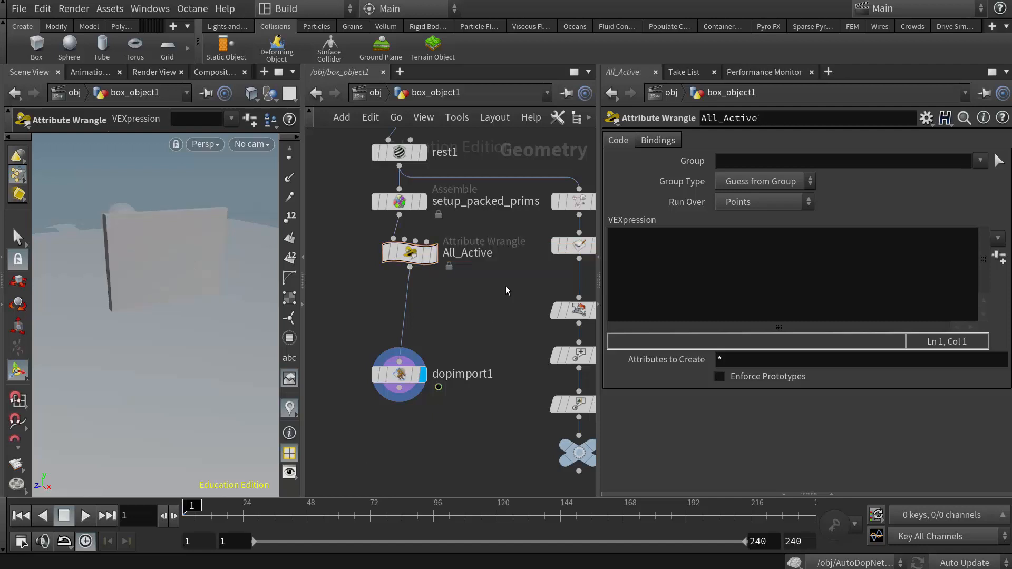
Enter the VEX expression i@active = 1; in All_Active and align dopimport1 beneath it.
{"action": "left_click", "coordinate": [630, 237]}
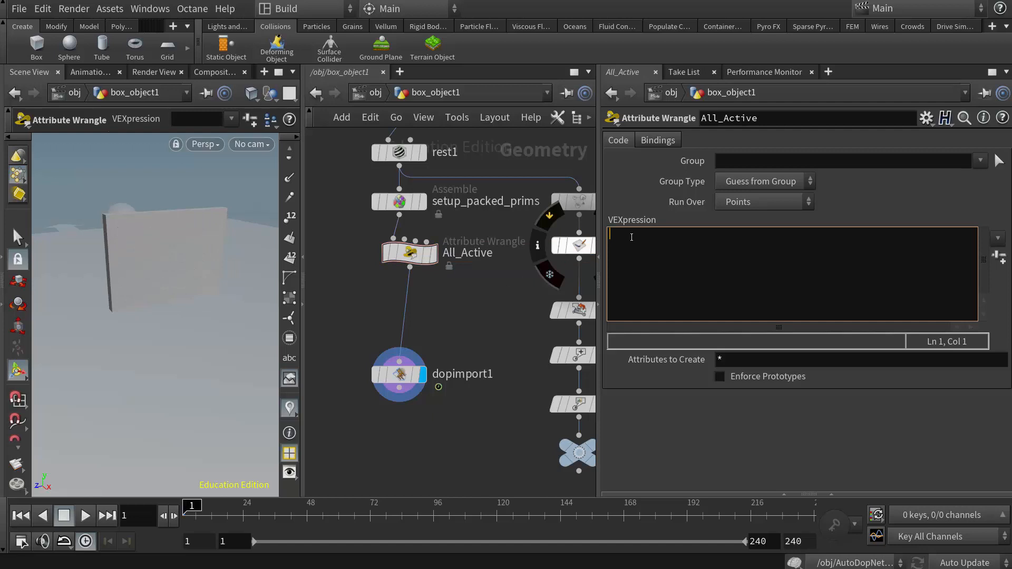
{"action": "type", "text": "i@"}
{"action": "key", "text": "Escape"}
{"action": "type", "text": "active = 1;"}
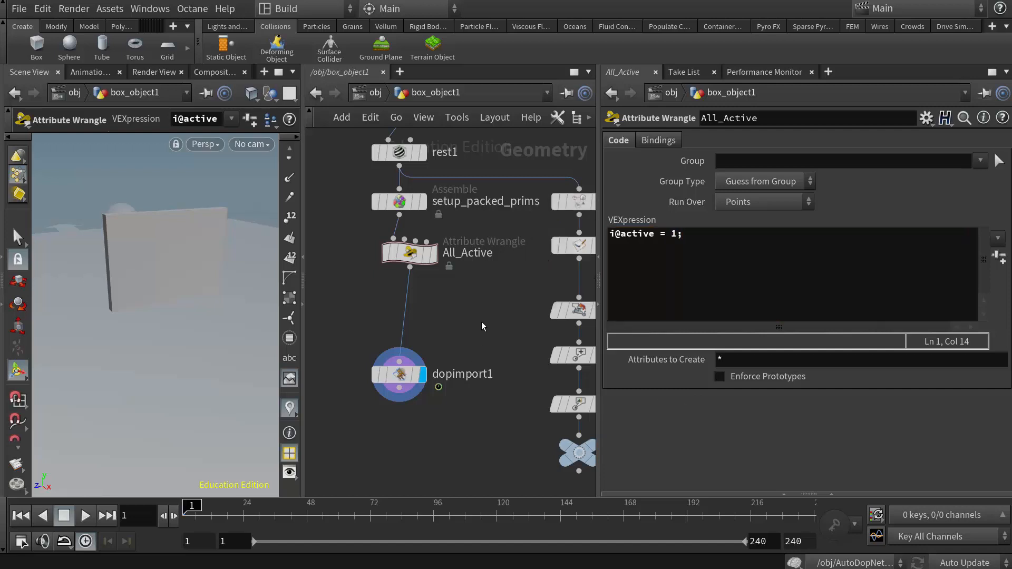
{"action": "left_click_drag", "start_coordinate": [418, 379], "coordinate": [429, 389]}
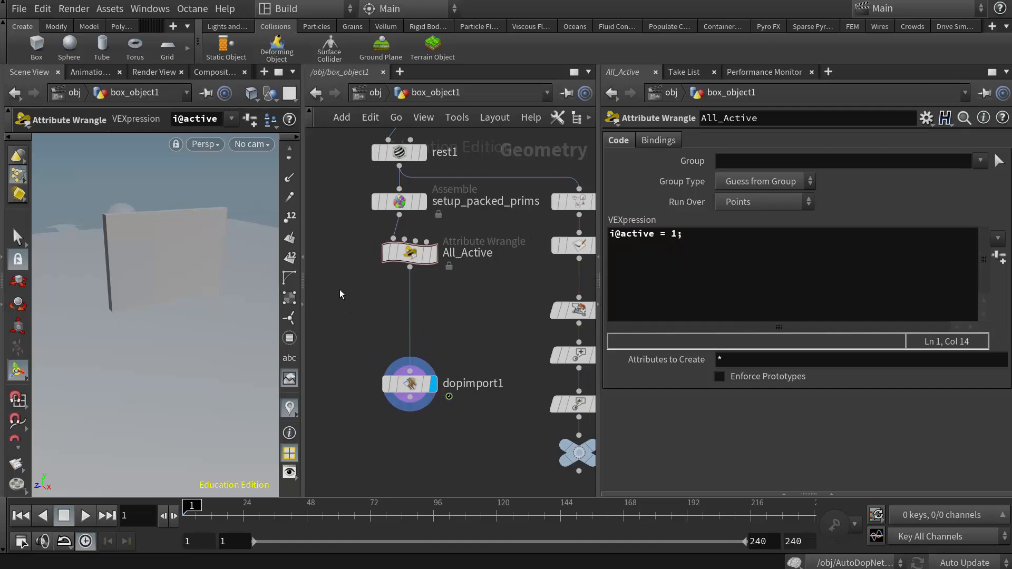
Insert a Group Create node between All_Active and dopimport1 and rename it inactive_grp.
{"action": "key", "text": "Tab"}
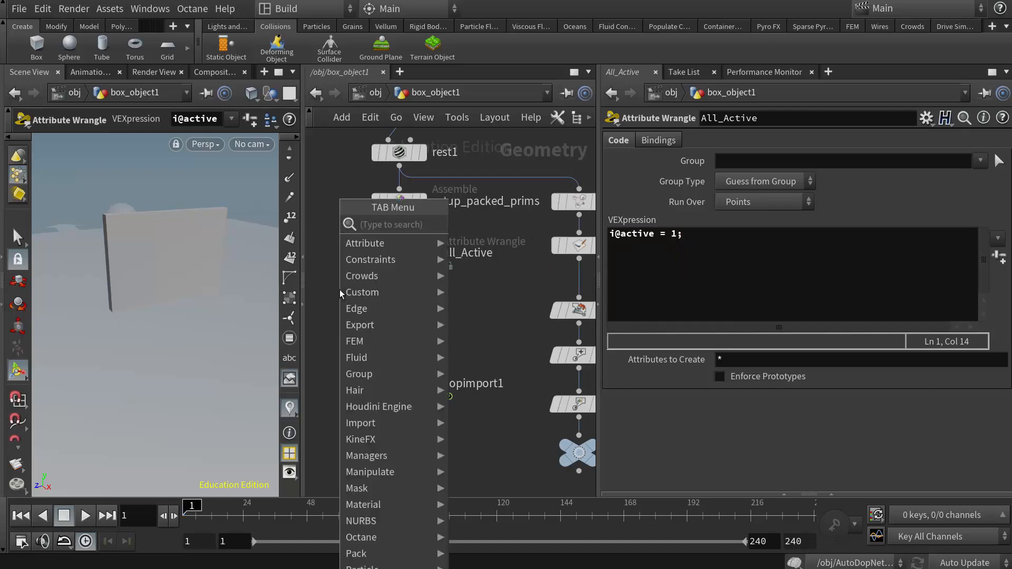
{"action": "key", "text": "Escape"}
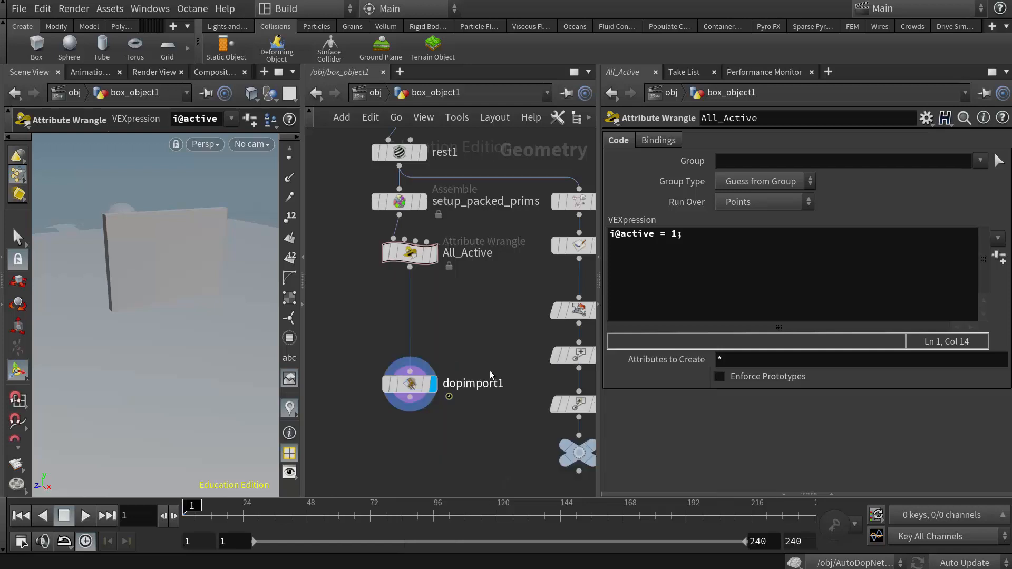
{"action": "left_click", "coordinate": [409, 299]}
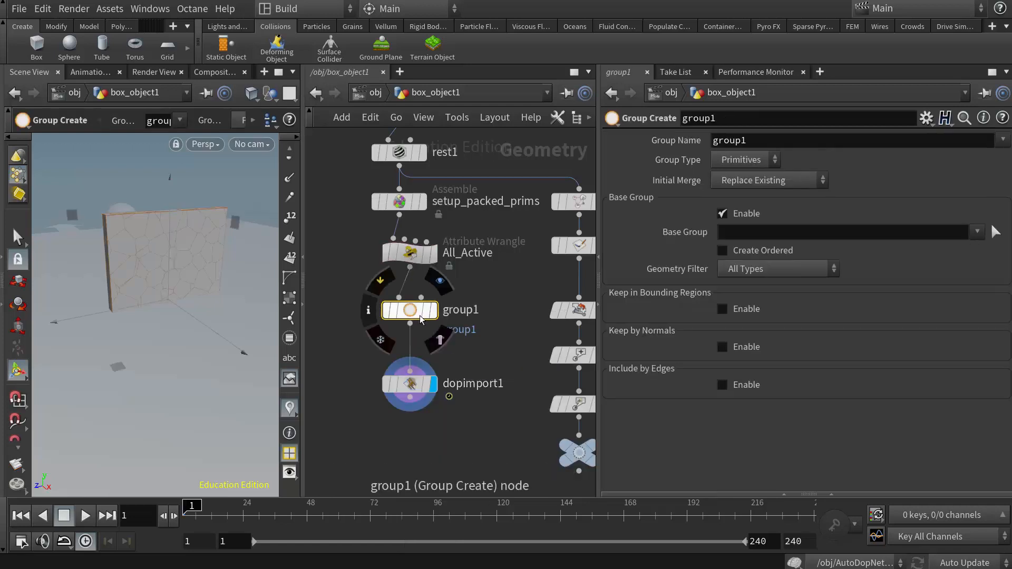
{"action": "double_click", "coordinate": [466, 306]}
{"action": "type", "text": "in"}
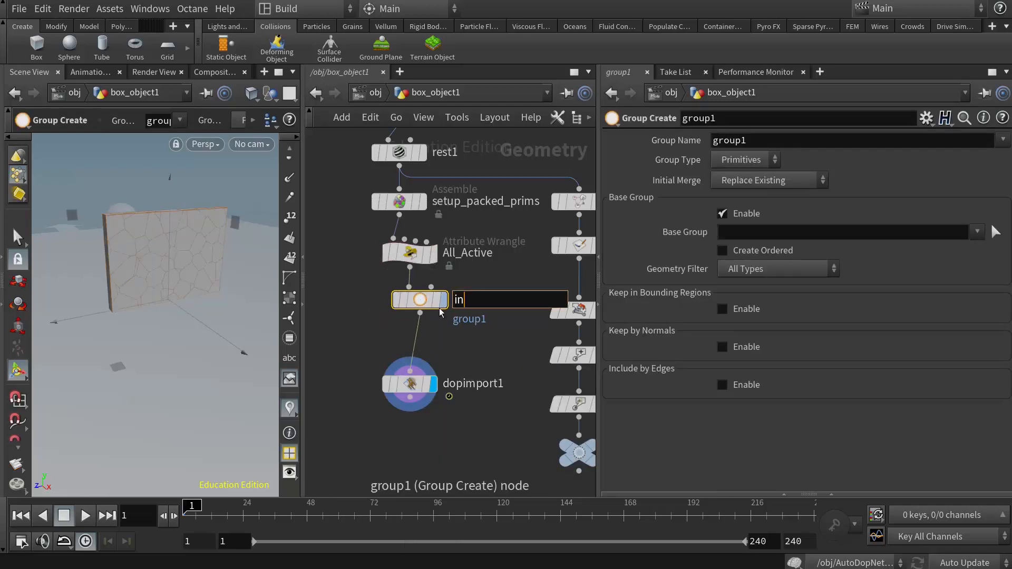
{"action": "type", "text": "active_grp"}
{"action": "key", "text": "Return"}
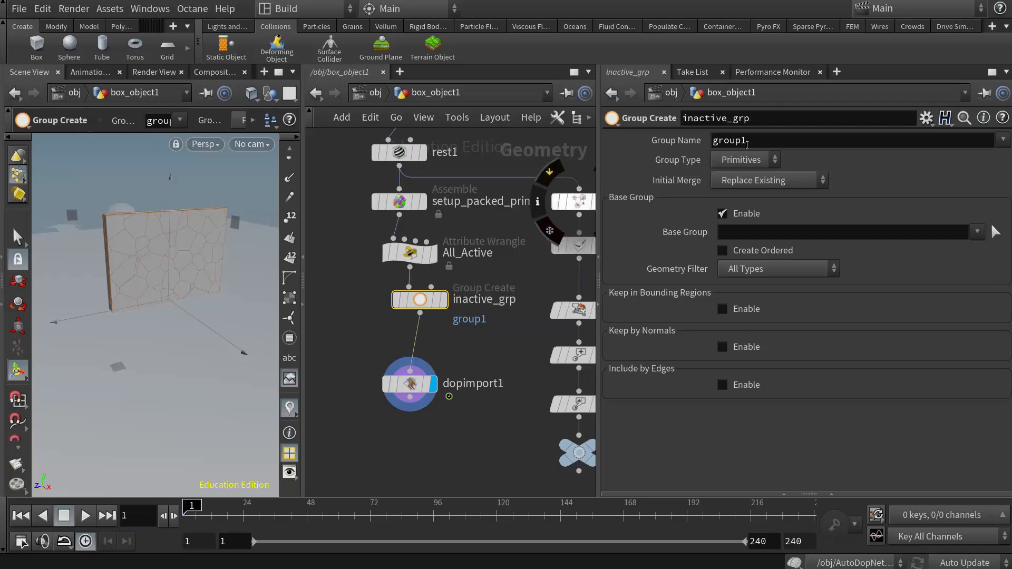
Set the Group Create node's group name to inactive_grp and its group type to Points.
{"action": "double_click", "coordinate": [719, 141]}
{"action": "type", "text": "ina"}
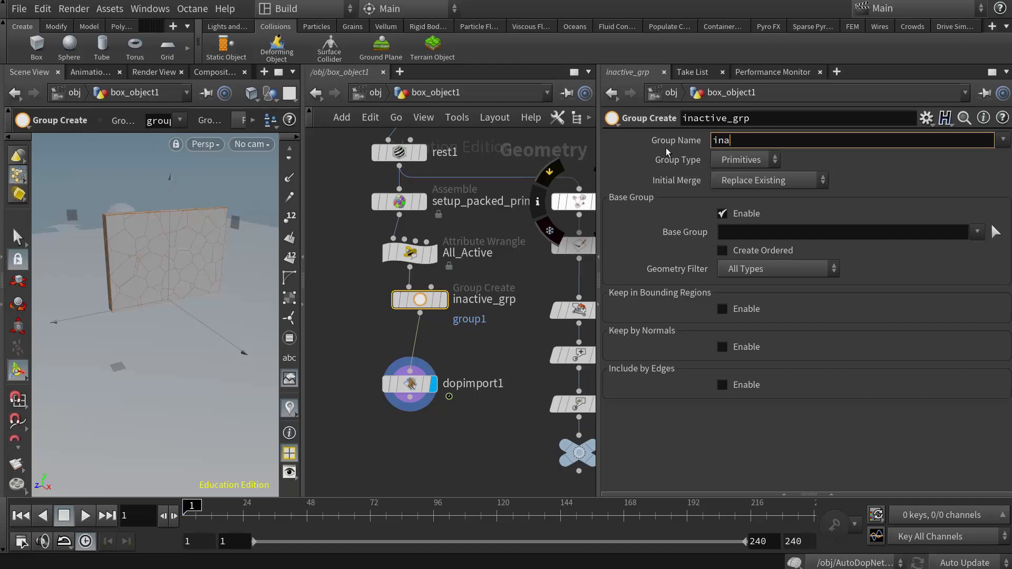
{"action": "type", "text": "ctive_grp"}
{"action": "left_click", "coordinate": [759, 161]}
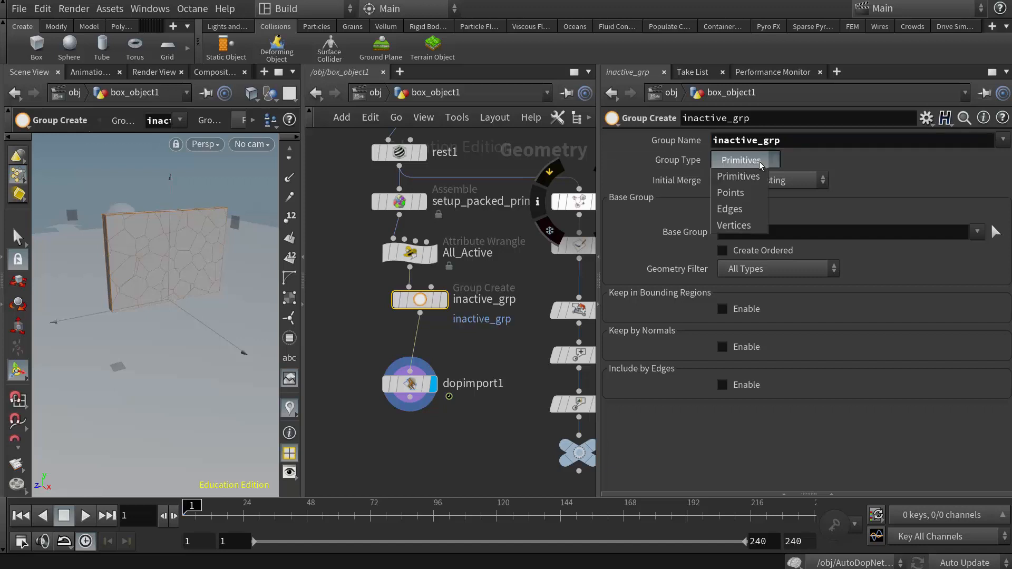
{"action": "left_click", "coordinate": [735, 180]}
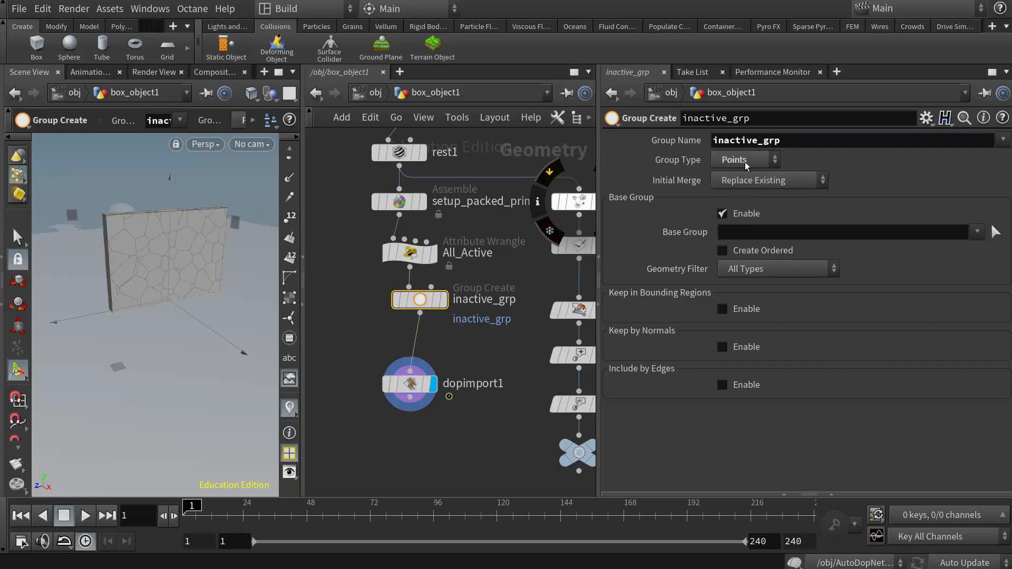
Display inactive_grp, disable its Base Group and enable Keep in Bounding Regions with a bounding box.
{"action": "left_click_drag", "start_coordinate": [447, 306], "coordinate": [445, 316]}
{"action": "left_click", "coordinate": [441, 313]}
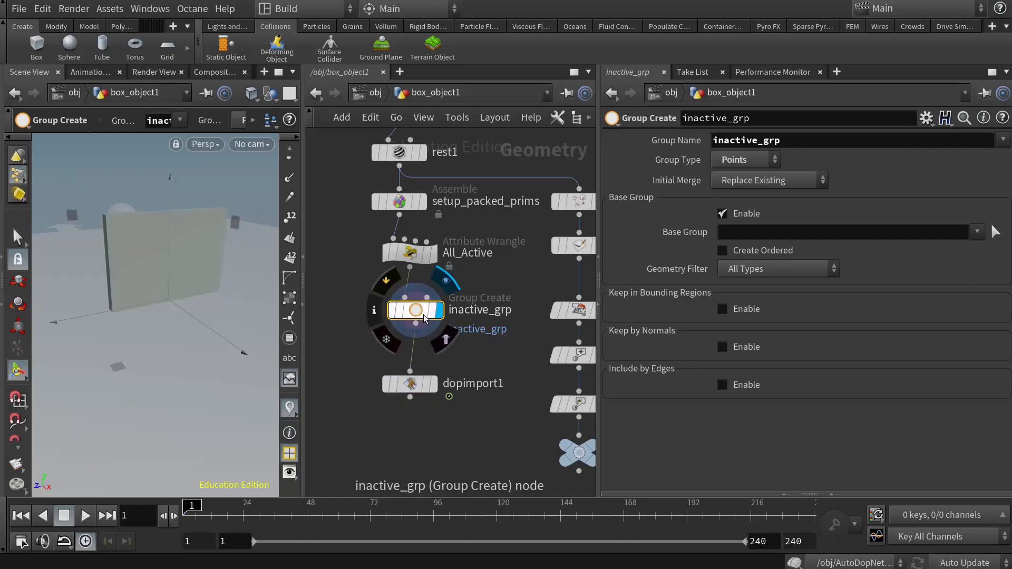
{"action": "left_click", "coordinate": [722, 214]}
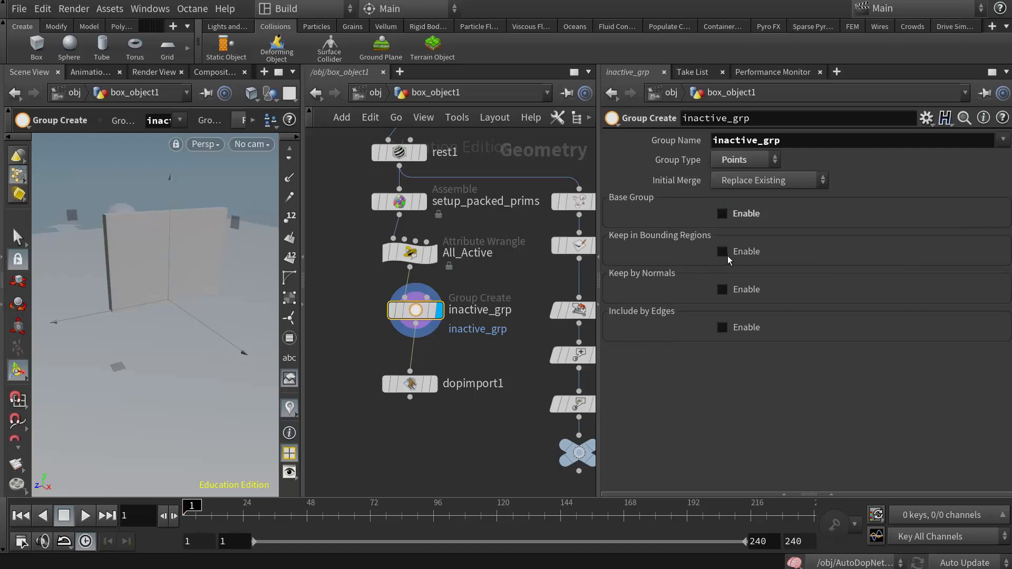
{"action": "left_click", "coordinate": [726, 252]}
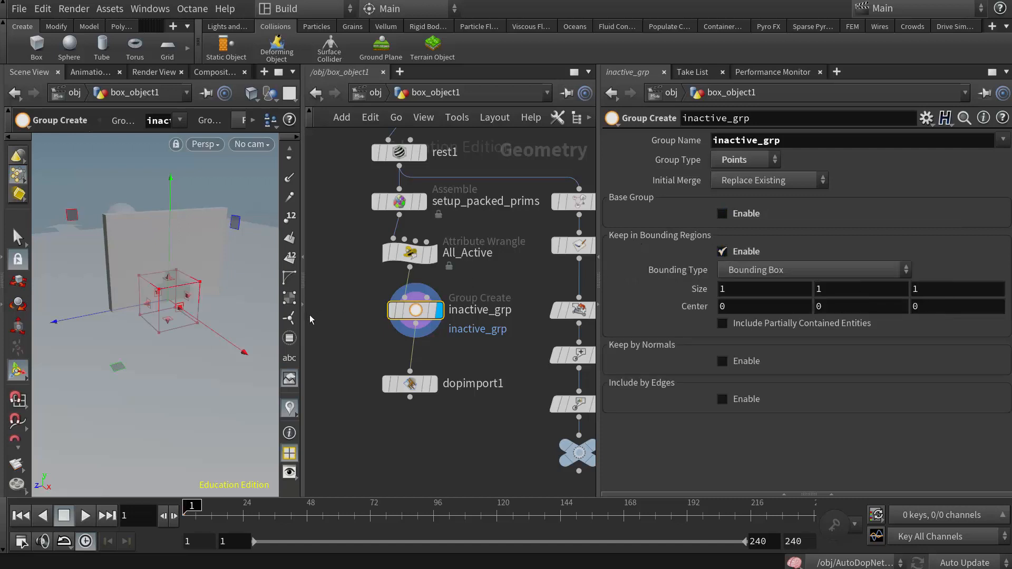
Resize the bounding box around the wall's lower part to about 1 × 0.85 × 3.22, centred near 0, -0.07, -0.21.
{"action": "left_click_drag", "start_coordinate": [147, 304], "coordinate": [109, 311]}
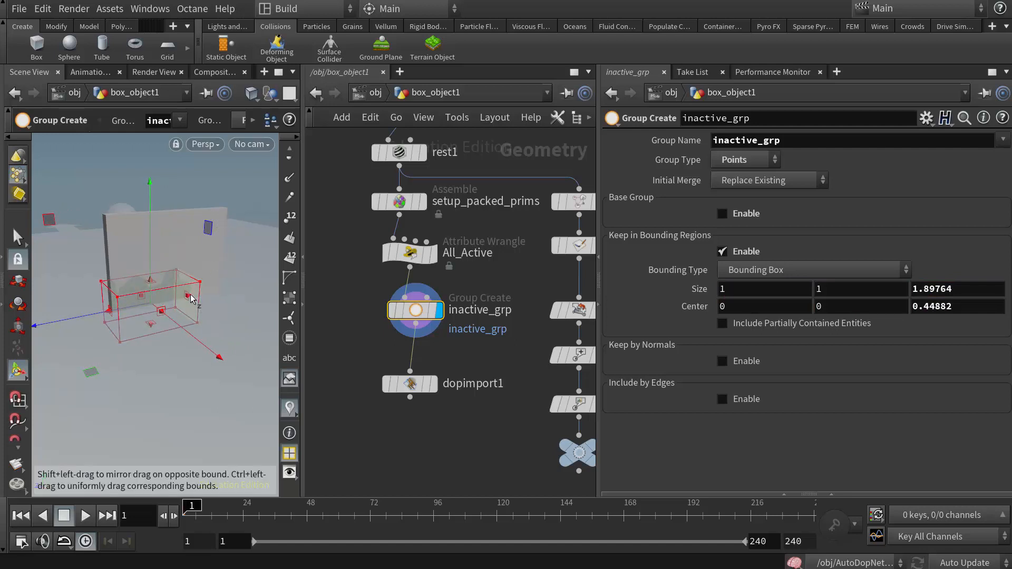
{"action": "left_click_drag", "start_coordinate": [190, 294], "coordinate": [194, 294]}
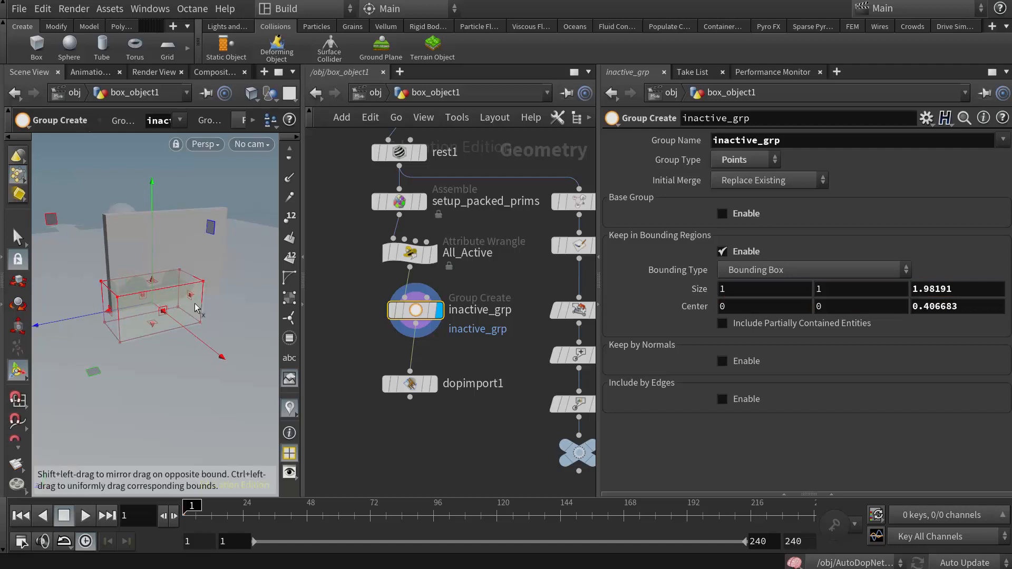
{"action": "left_click_drag", "start_coordinate": [195, 307], "coordinate": [235, 297]}
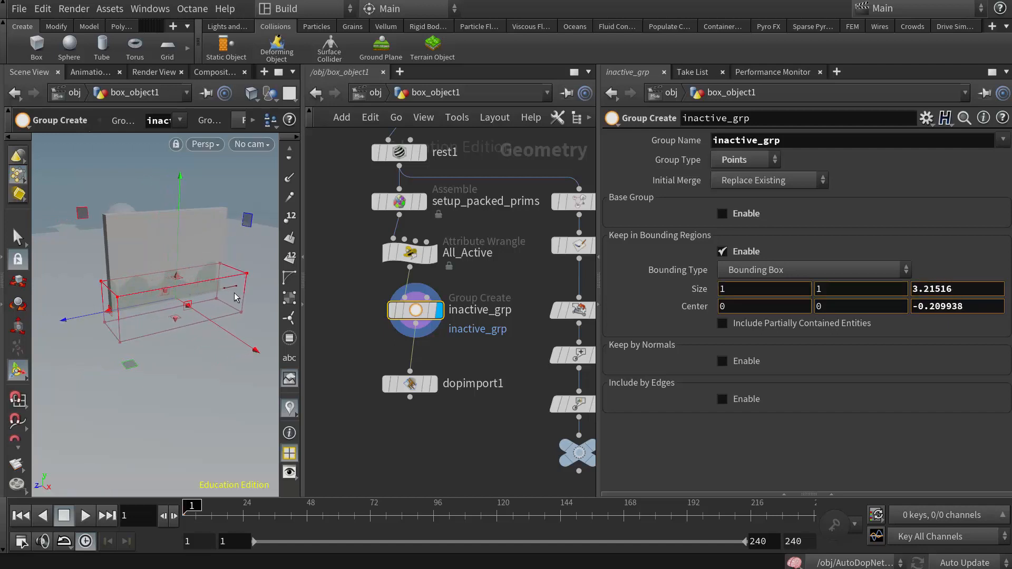
{"action": "left_click_drag", "start_coordinate": [177, 274], "coordinate": [176, 279]}
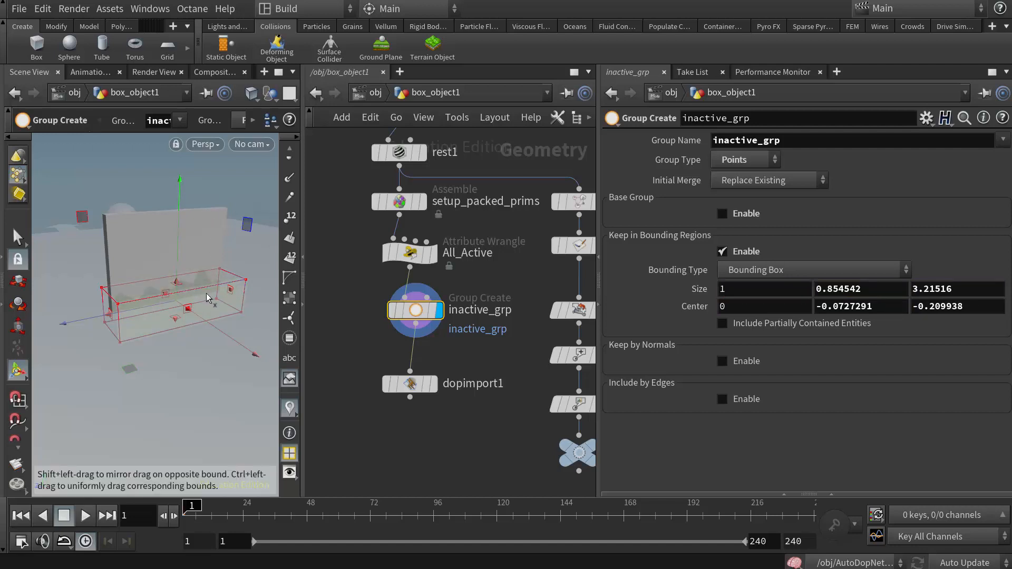
Move dopimport1 down and insert an Attribute Wrangle node between inactive_grp and dopimport1.
{"action": "mouse_move", "coordinate": [412, 385]}
{"action": "left_click_drag", "start_coordinate": [412, 385], "coordinate": [418, 420]}
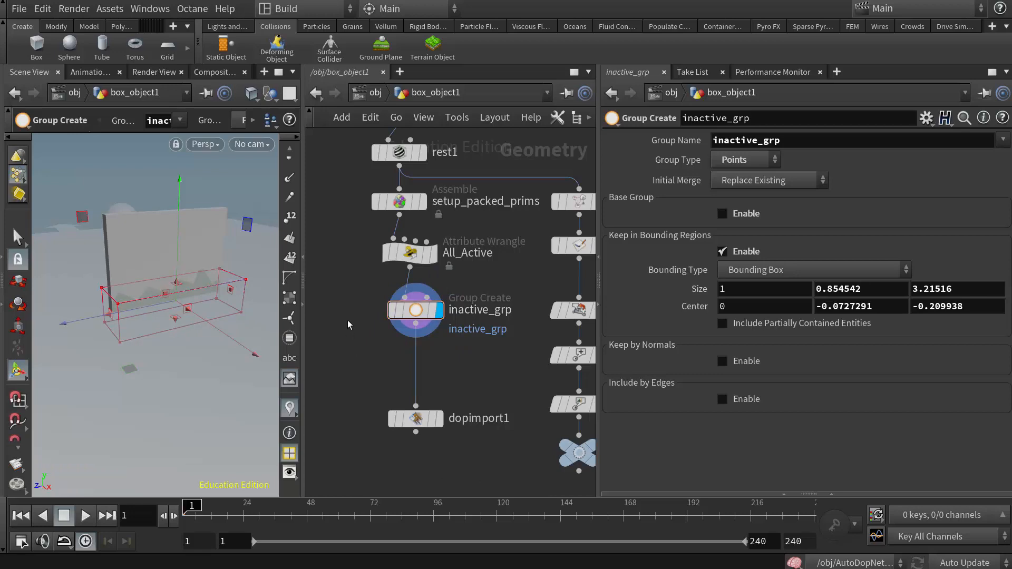
{"action": "key", "text": "Tab"}
{"action": "mouse_move", "coordinate": [395, 243]}
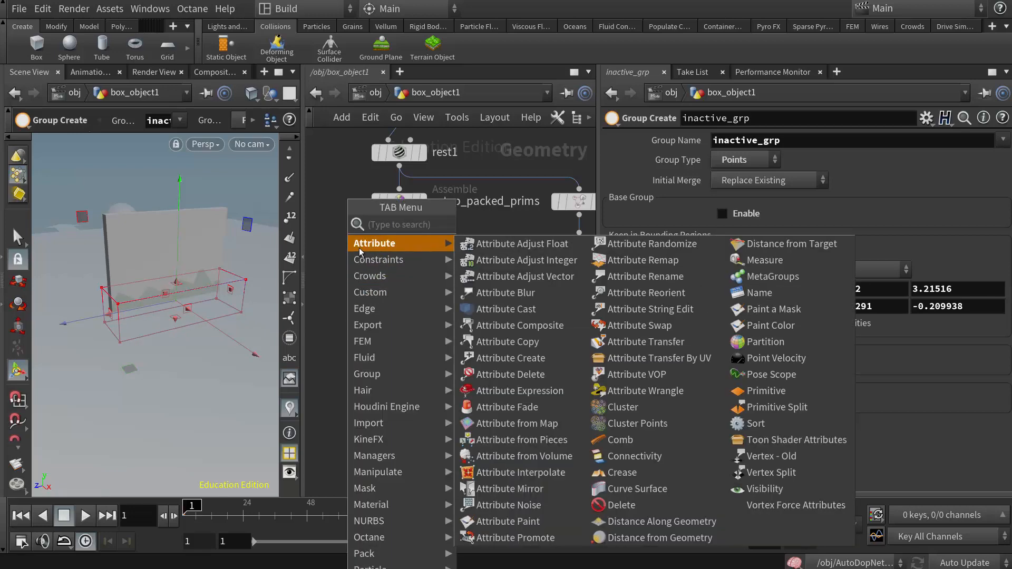
{"action": "left_click", "coordinate": [647, 390]}
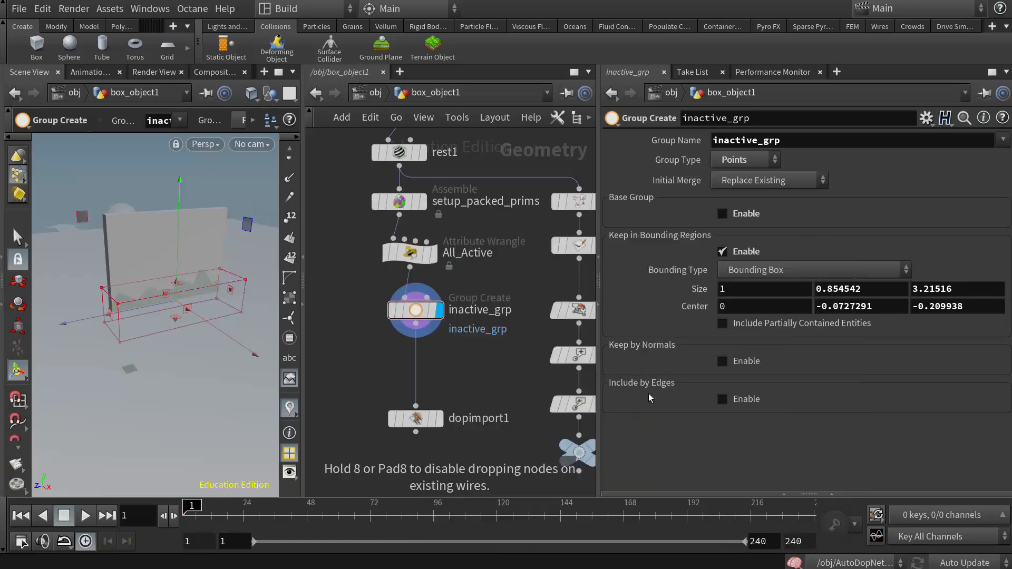
{"action": "left_click", "coordinate": [420, 371]}
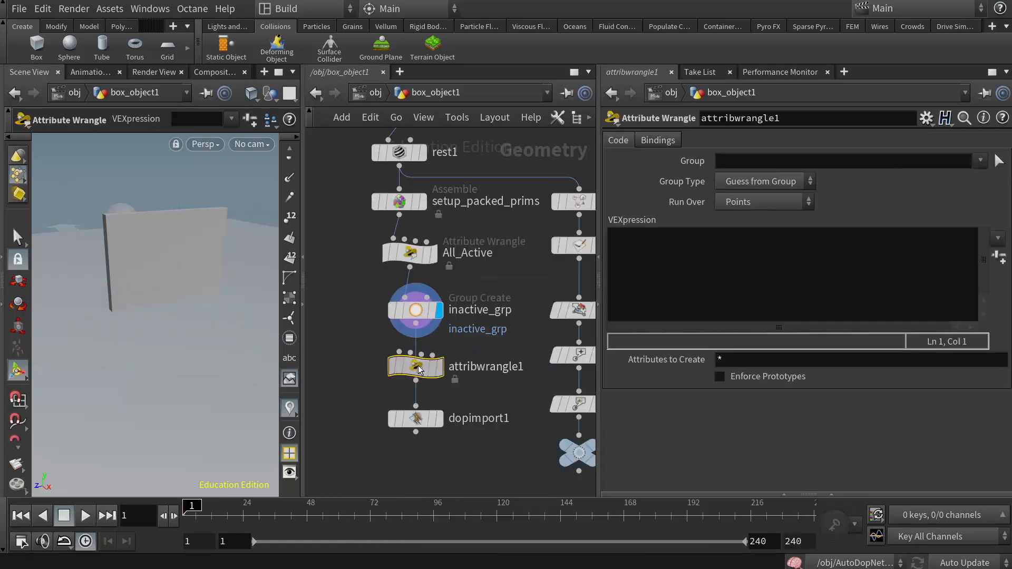
Rename the new Attribute Wrangle node inactive_pnts and turn on its display flag.
{"action": "double_click", "coordinate": [496, 369]}
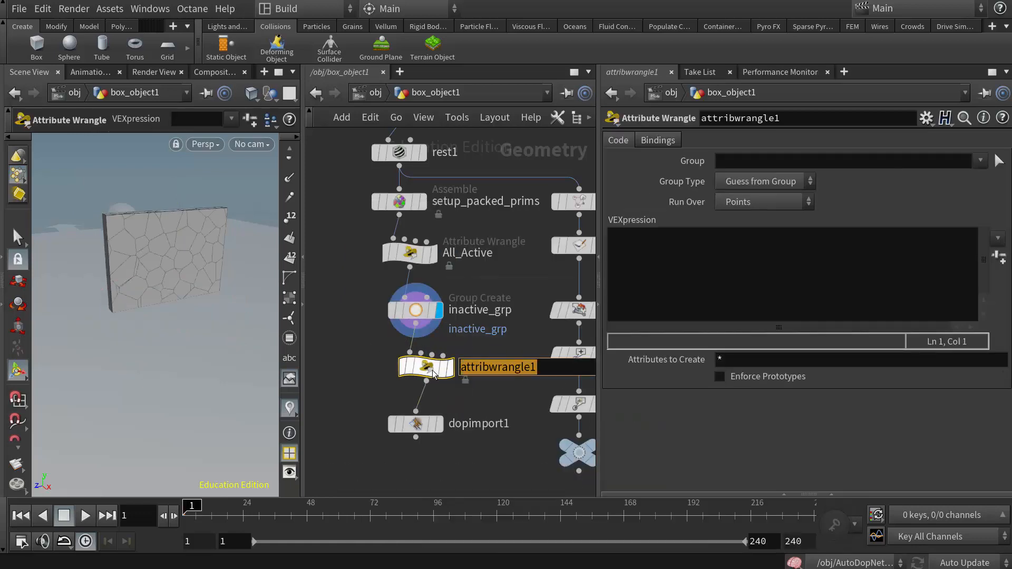
{"action": "type", "text": "inact"}
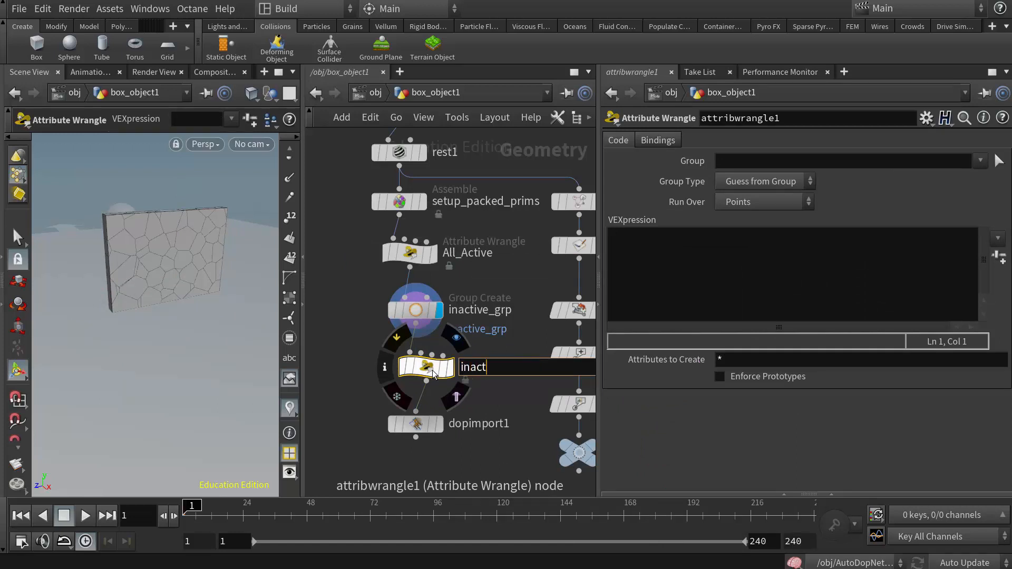
{"action": "type", "text": "ive_pnts"}
{"action": "key", "text": "Return"}
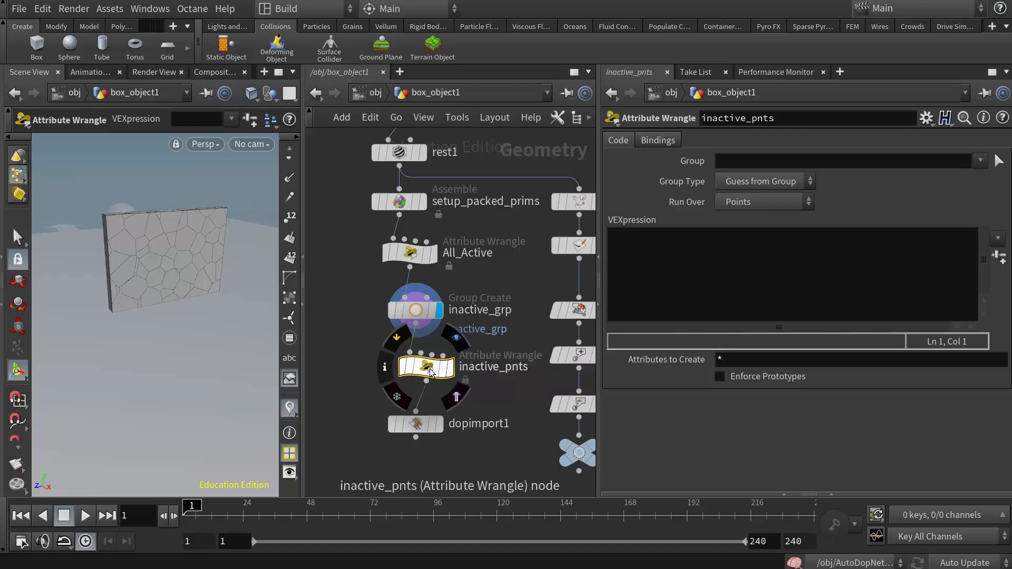
{"action": "left_click", "coordinate": [452, 368]}
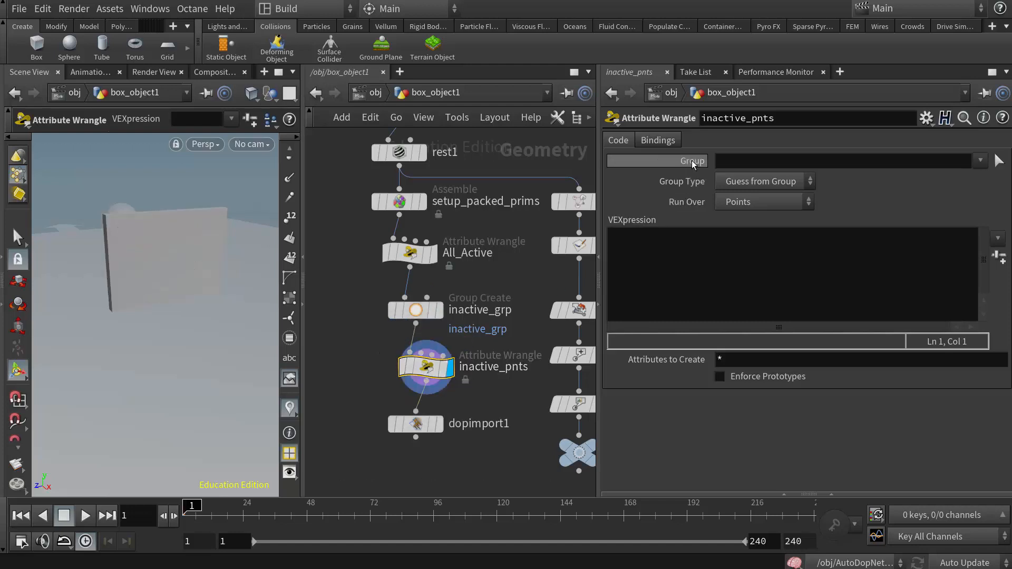
Restrict inactive_pnts to the inactive_grp group and enter the VEX expression i@active = 0;.
{"action": "left_click", "coordinate": [979, 160]}
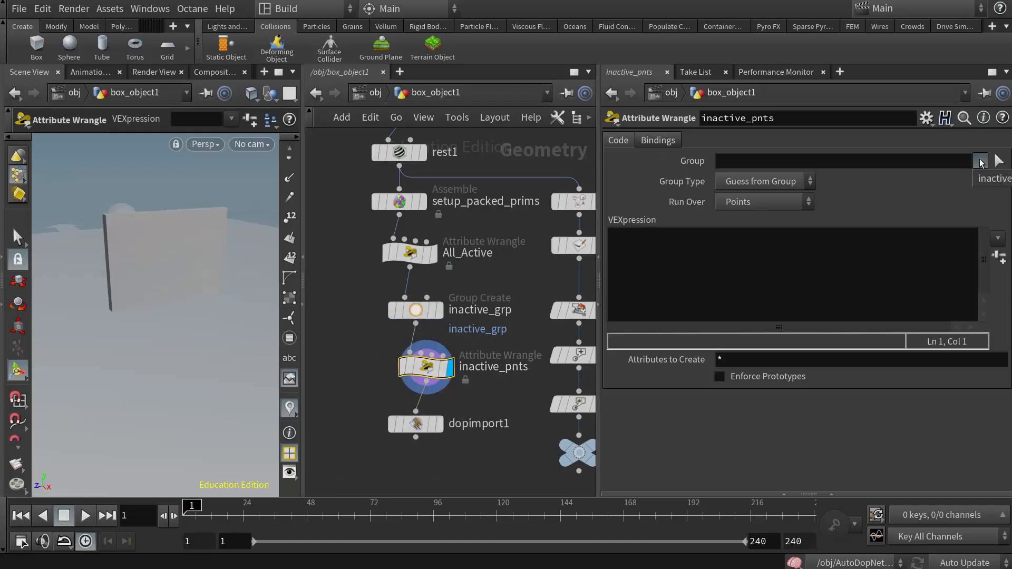
{"action": "left_click", "coordinate": [992, 184]}
{"action": "left_click", "coordinate": [702, 251]}
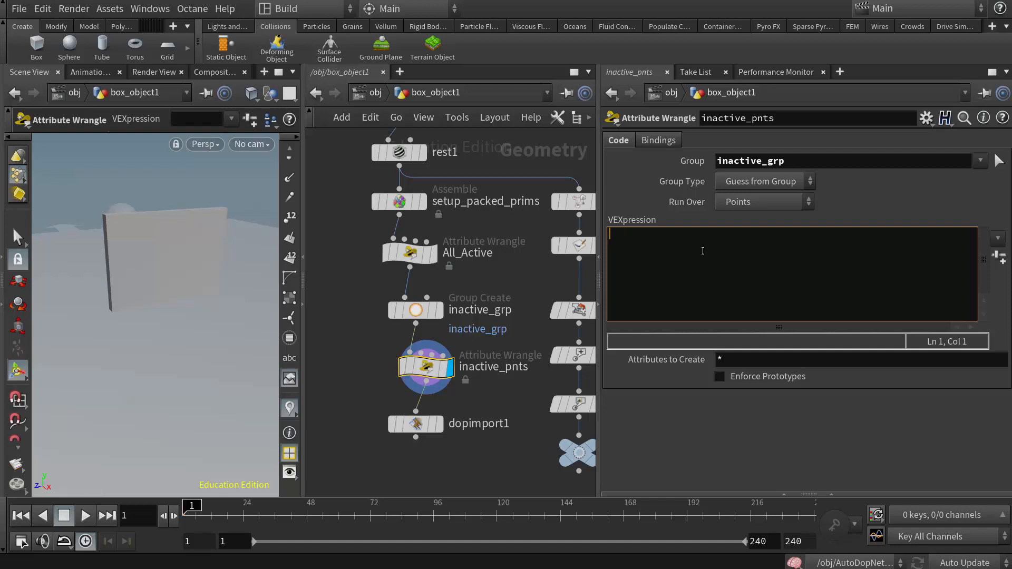
{"action": "type", "text": "i"}
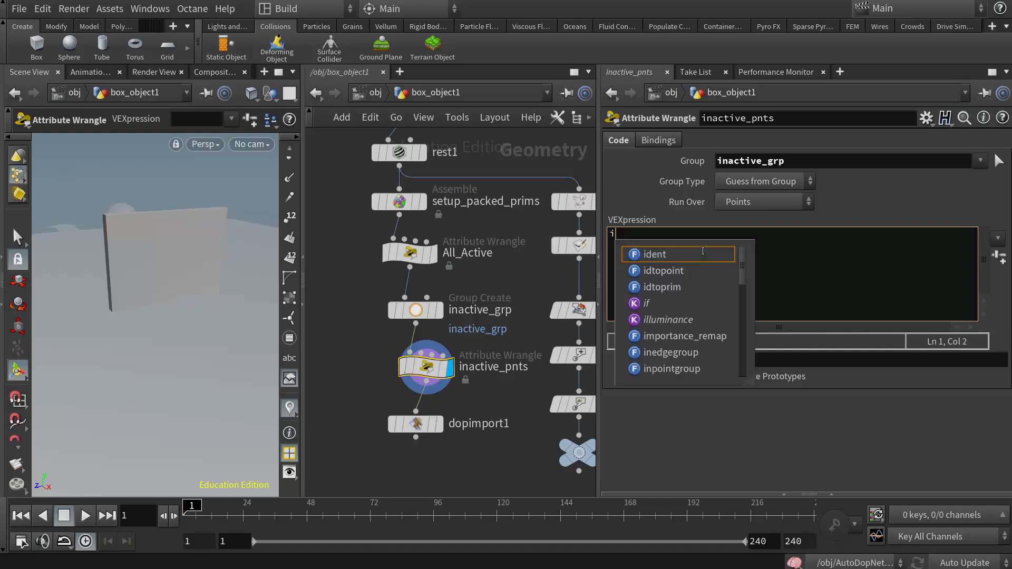
{"action": "type", "text": "@acti"}
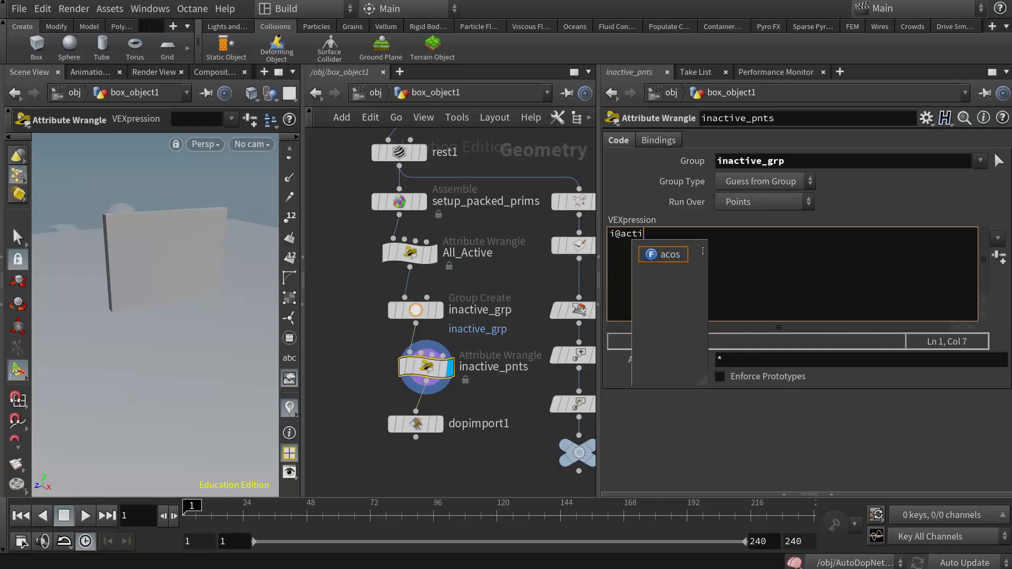
{"action": "type", "text": "ve = "}
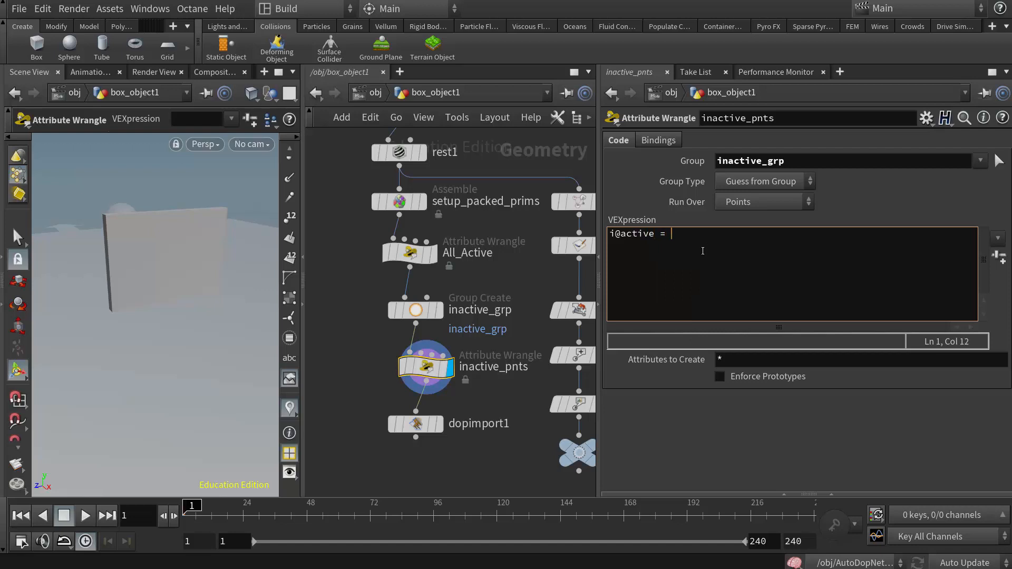
{"action": "type", "text": "0;"}
{"action": "left_click", "coordinate": [495, 463]}
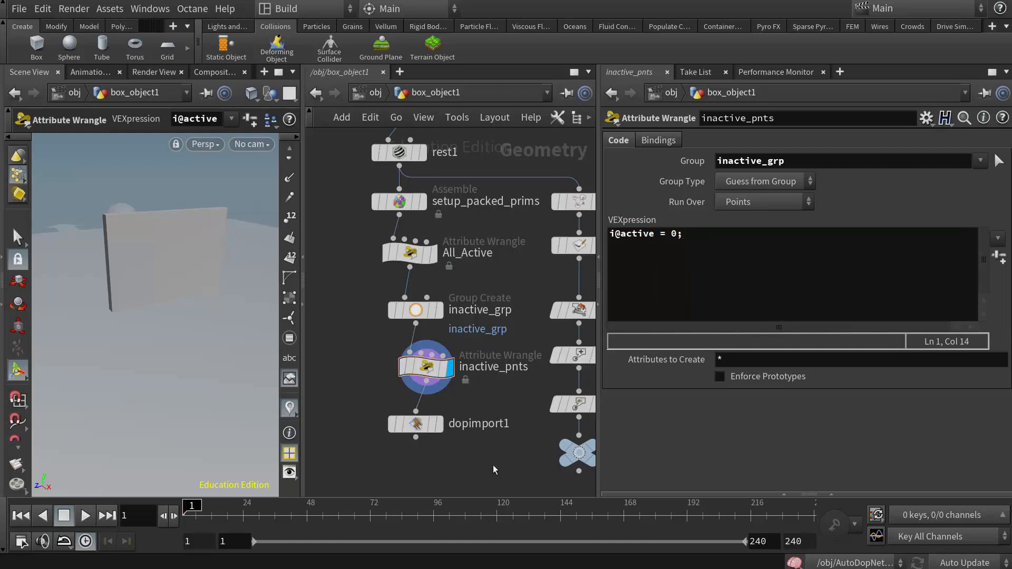
Display dopimport1 again and align it beneath inactive_pnts.
{"action": "left_click", "coordinate": [438, 424]}
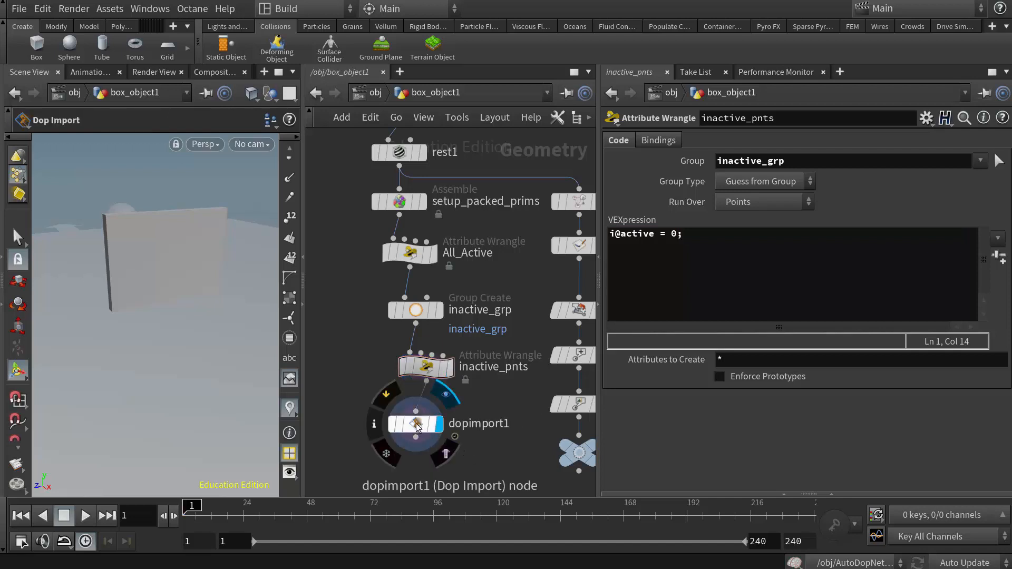
{"action": "left_click_drag", "start_coordinate": [416, 424], "coordinate": [426, 422]}
{"action": "middle_click_drag", "start_coordinate": [513, 374], "coordinate": [468, 386]}
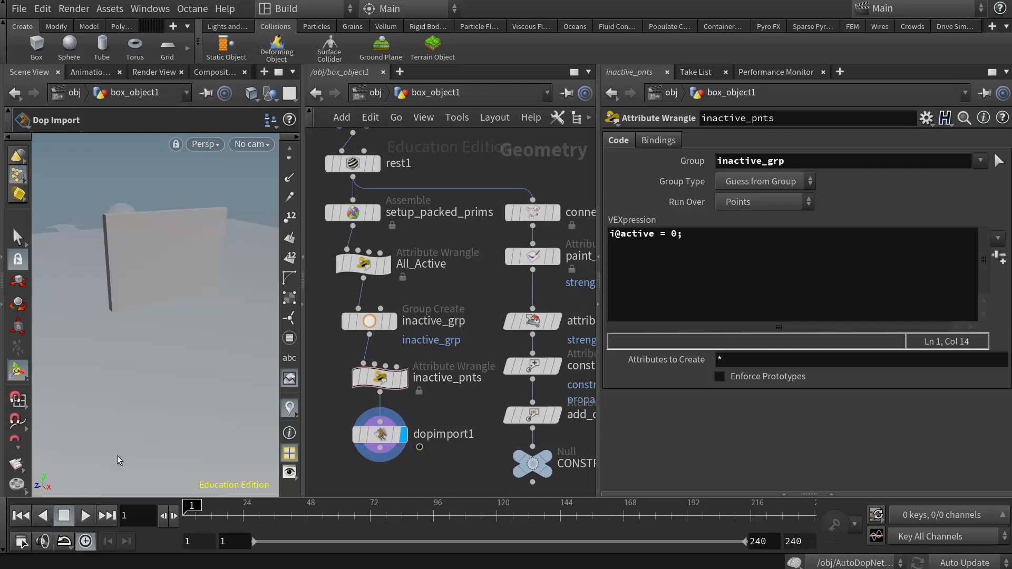
Play the simulation, return to the object level and scrub the timeline back to frame 2 to review the wall's collapse.
{"action": "left_click", "coordinate": [86, 516]}
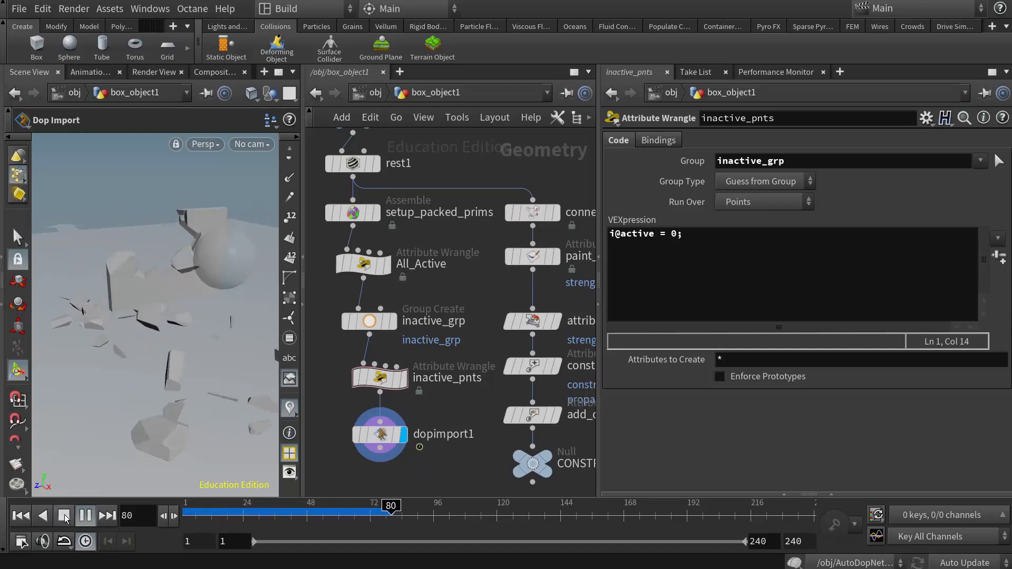
{"action": "left_click", "coordinate": [64, 515]}
{"action": "left_click", "coordinate": [376, 92]}
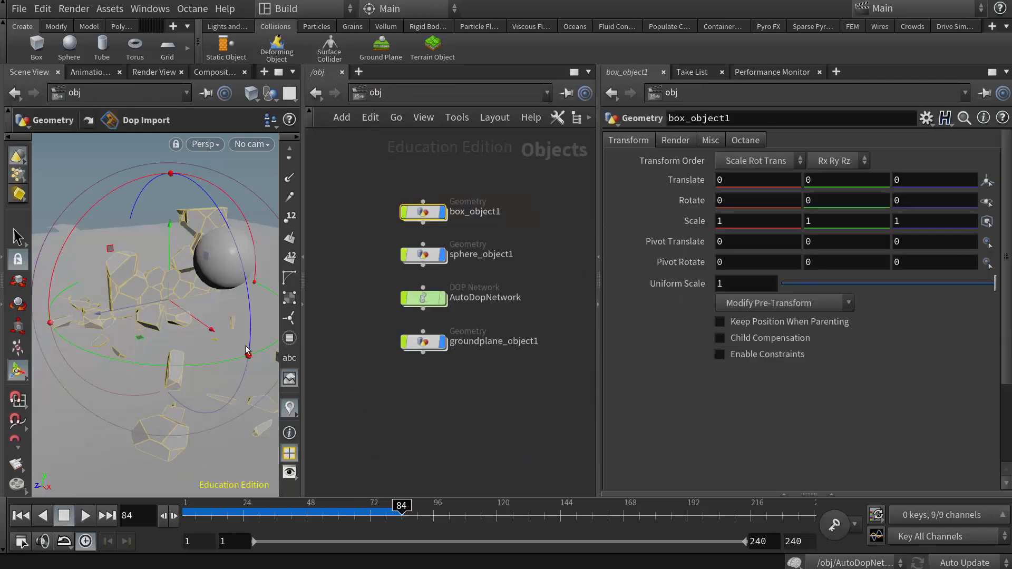
{"action": "left_click_drag", "start_coordinate": [392, 506], "coordinate": [330, 506]}
{"action": "mouse_move", "coordinate": [176, 310]}
{"action": "left_mouse_down", "text": "alt"}
{"action": "mouse_move", "coordinate": [280, 309]}
{"action": "mouse_move", "coordinate": [274, 301]}
{"action": "mouse_move", "coordinate": [184, 311]}
{"action": "left_mouse_up", "text": "alt"}
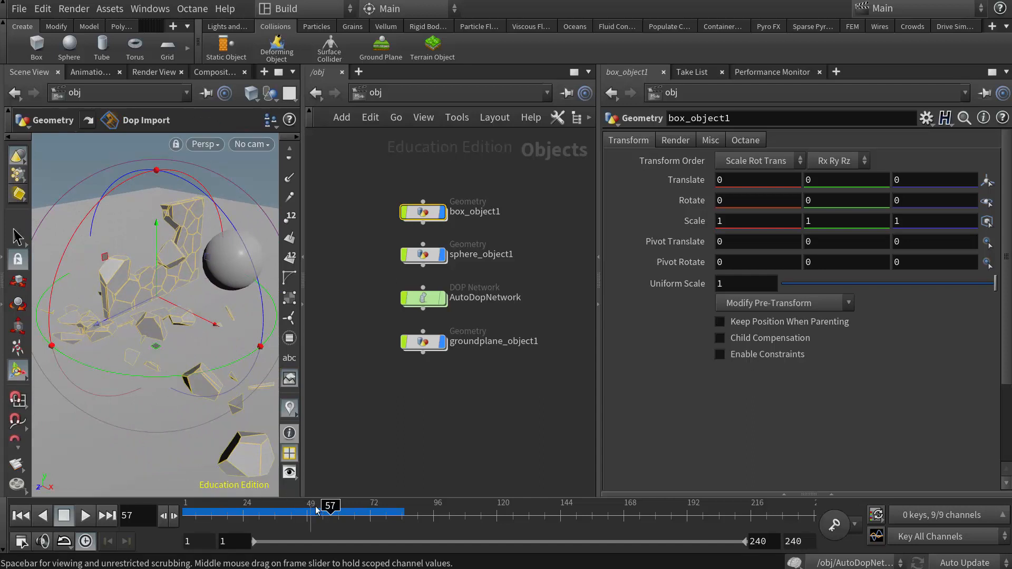
{"action": "left_click_drag", "start_coordinate": [316, 510], "coordinate": [189, 507]}
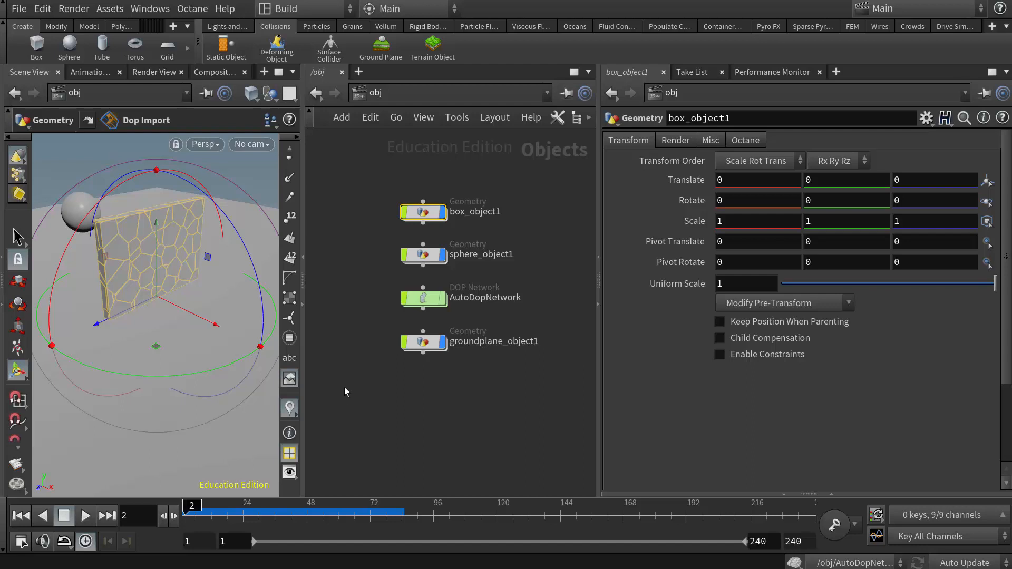
Return the timeline to frame 1 and open the box_object1 geometry network.
{"action": "mouse_move", "coordinate": [191, 505]}
{"action": "left_mouse_down"}
{"action": "mouse_move", "coordinate": [284, 505]}
{"action": "mouse_move", "coordinate": [185, 504]}
{"action": "left_mouse_up"}
{"action": "mouse_move", "coordinate": [421, 212]}
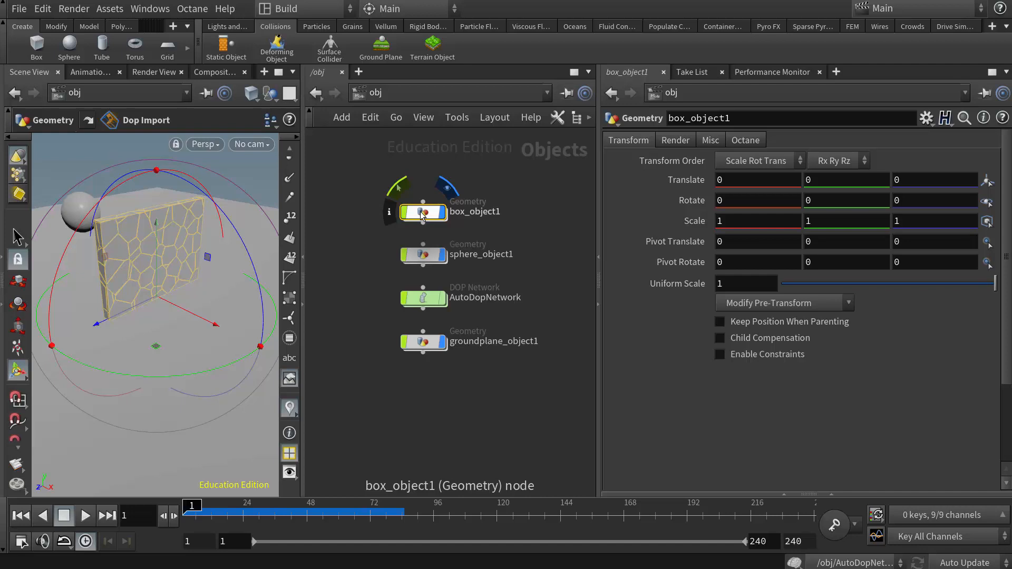
{"action": "double_click", "coordinate": [421, 212]}
{"action": "scroll", "coordinate": [460, 249], "scroll_direction": "up", "scroll_amount": 3}
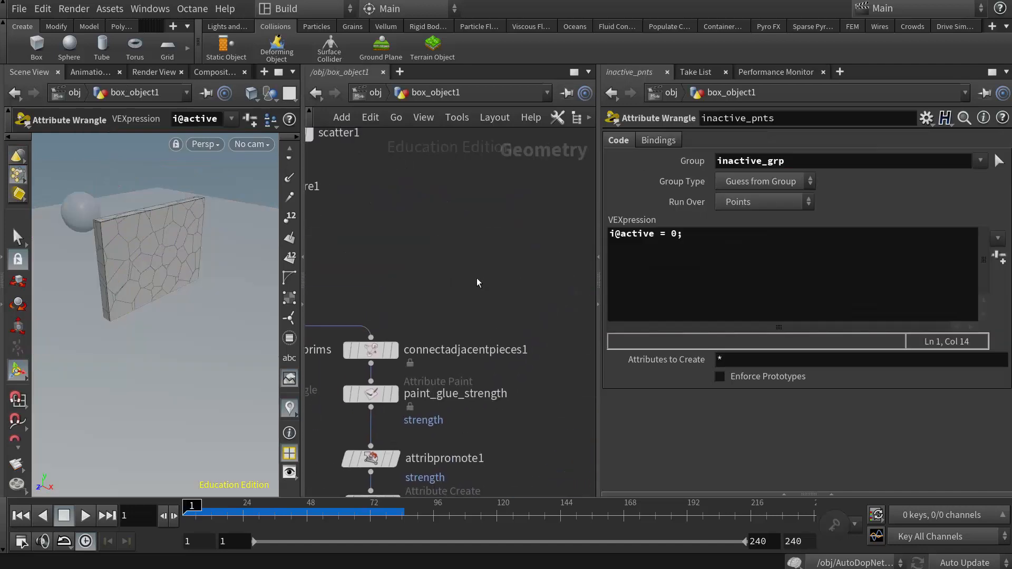
{"action": "middle_click_drag", "start_coordinate": [477, 283], "coordinate": [404, 324]}
{"action": "key", "text": "Tab"}
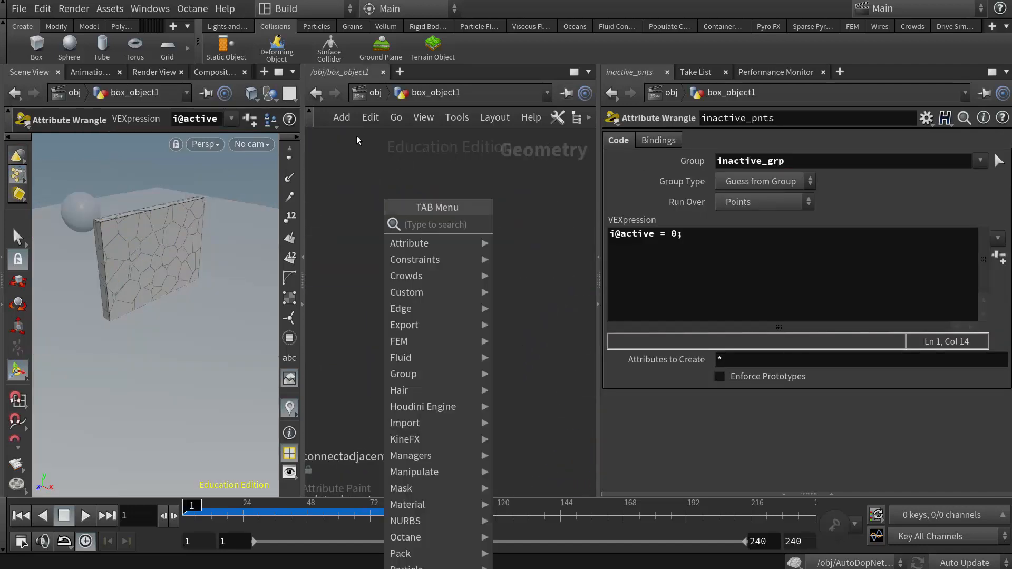
{"action": "key", "text": "Escape"}
{"action": "key", "text": "Tab"}
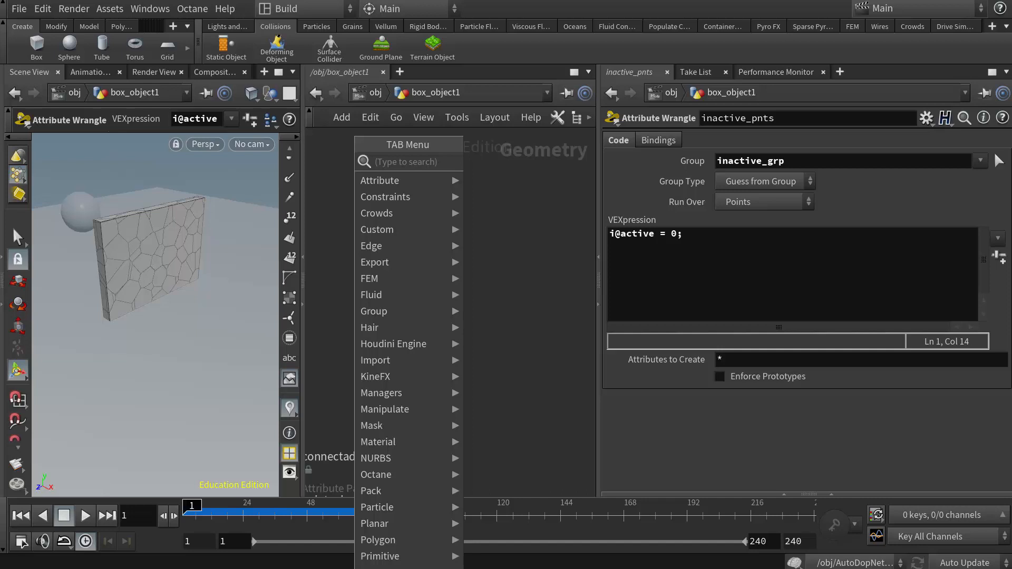
{"action": "left_click", "coordinate": [531, 324]}
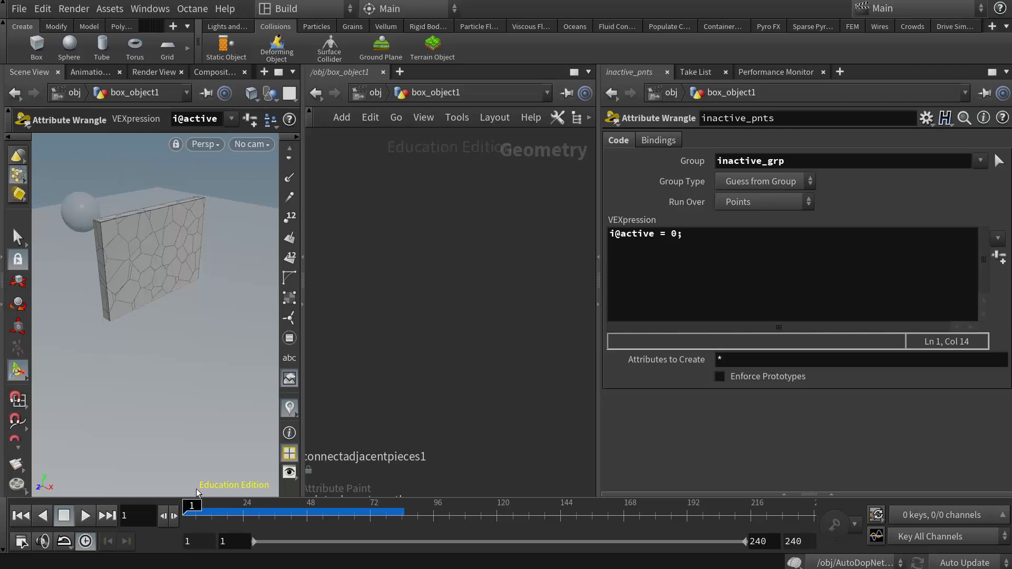
{"action": "mouse_move", "coordinate": [192, 506]}
{"action": "left_mouse_down"}
{"action": "mouse_move", "coordinate": [332, 506]}
{"action": "mouse_move", "coordinate": [187, 506]}
{"action": "left_mouse_up"}
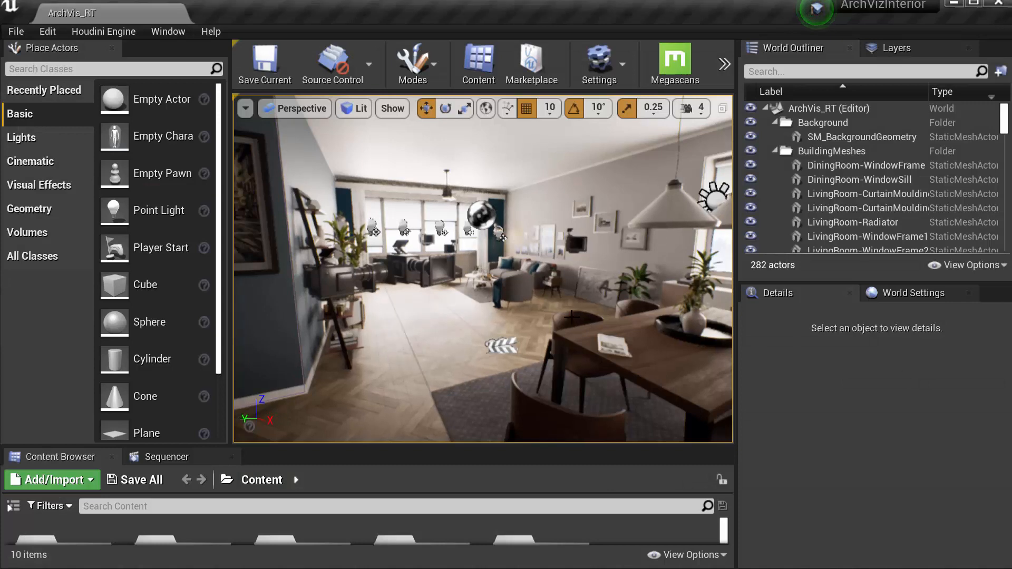
Switch to the ArchVis_RT level in Unreal Engine and select the white vase Vase1 on the dining table tray.
{"action": "left_click_drag", "start_coordinate": [588, 318], "coordinate": [551, 250]}
{"action": "right_click_drag", "start_coordinate": [551, 250], "coordinate": [612, 297]}
{"action": "key", "text": "g"}
{"action": "right_click_drag", "start_coordinate": [448, 274], "coordinate": [506, 266]}
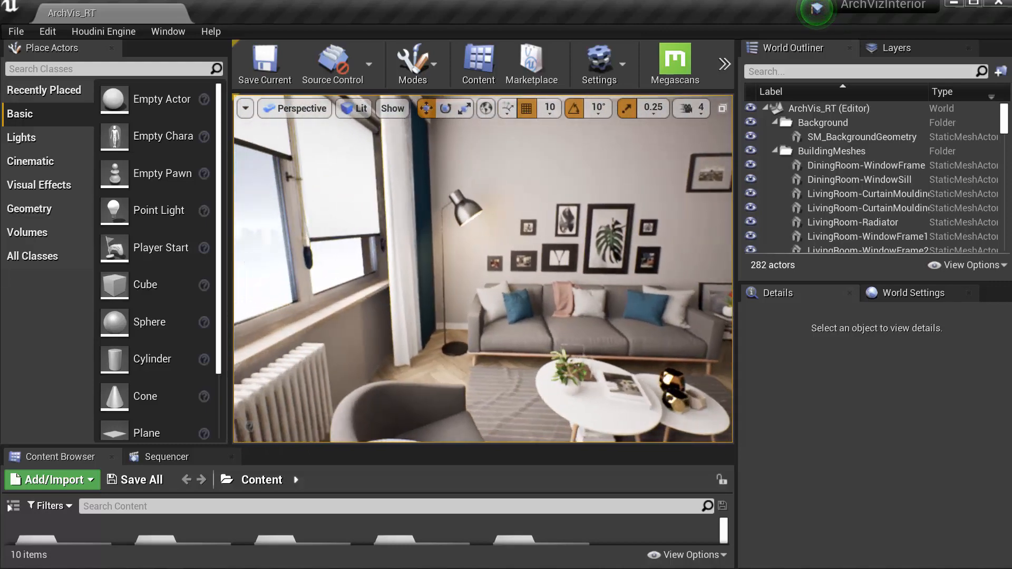
{"action": "right_click_drag", "start_coordinate": [421, 266], "coordinate": [550, 352]}
{"action": "key", "text": "w"}
{"action": "left_click", "coordinate": [558, 352]}
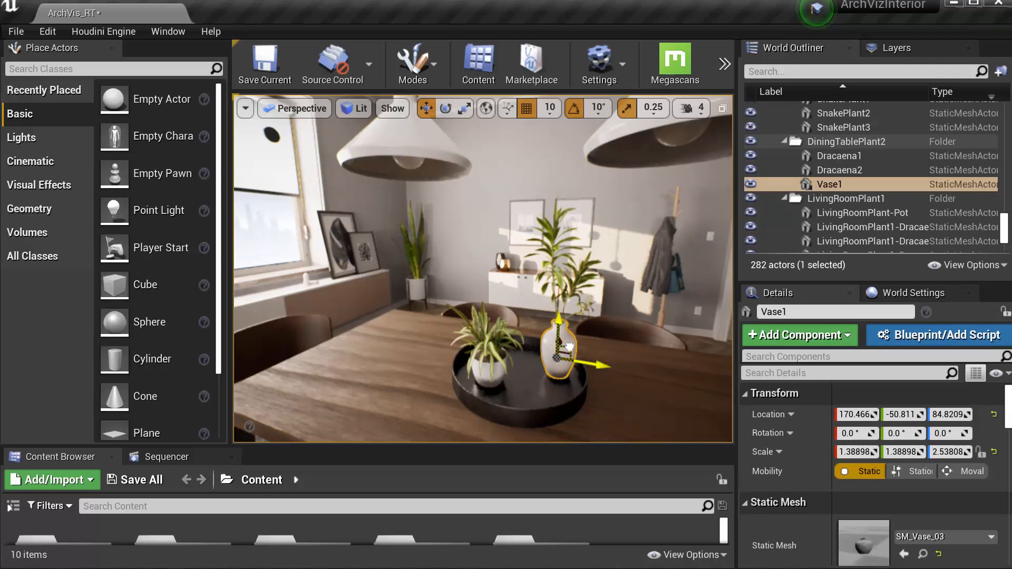
{"action": "left_click", "coordinate": [568, 348]}
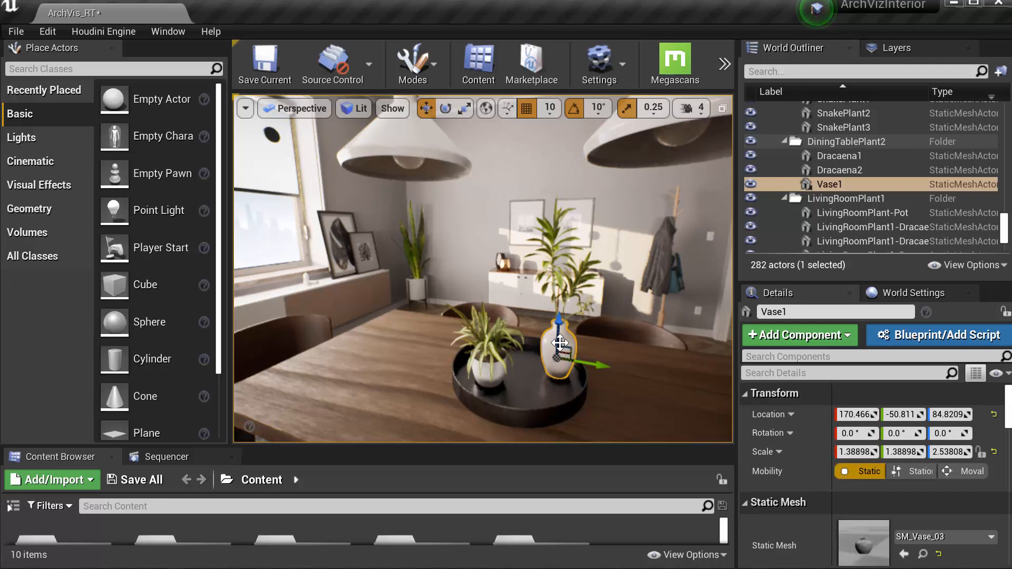
Locate Vase1's static mesh SM_Vase_03 among the project's content assets, enlarge the asset view and select it.
{"action": "left_click_drag", "start_coordinate": [1006, 414], "coordinate": [1004, 425]}
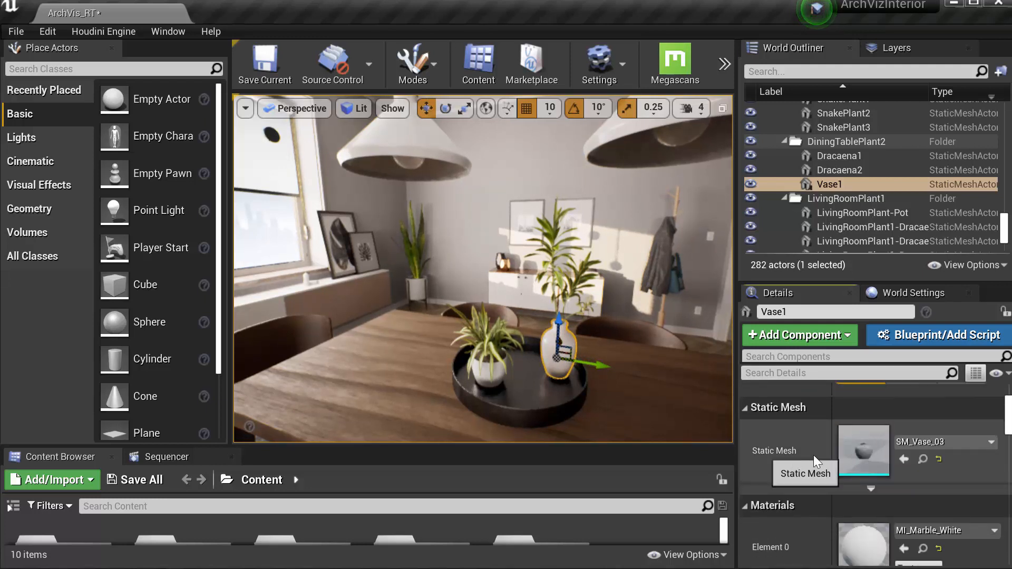
{"action": "left_click", "coordinate": [923, 459]}
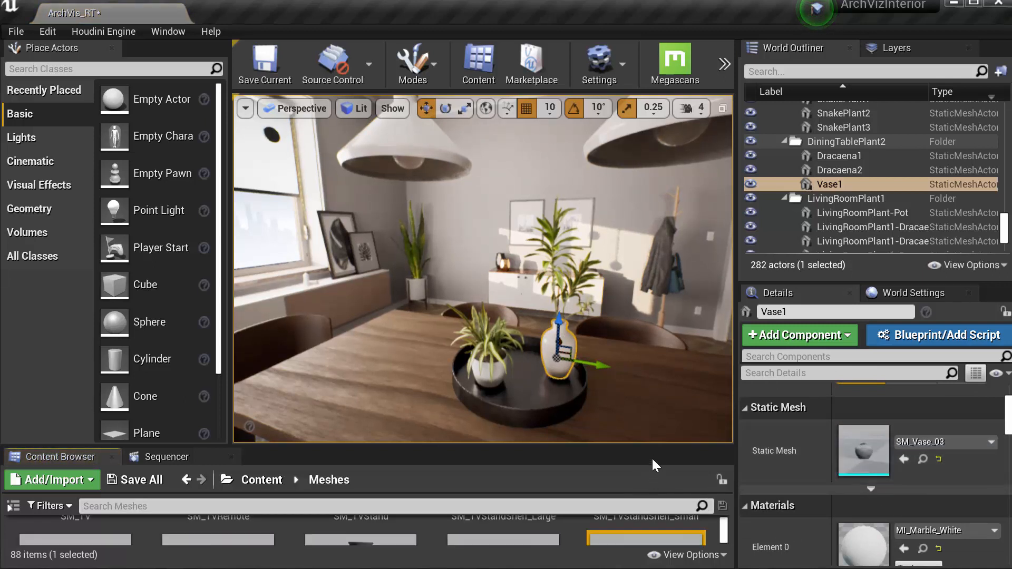
{"action": "left_click_drag", "start_coordinate": [656, 445], "coordinate": [643, 259]}
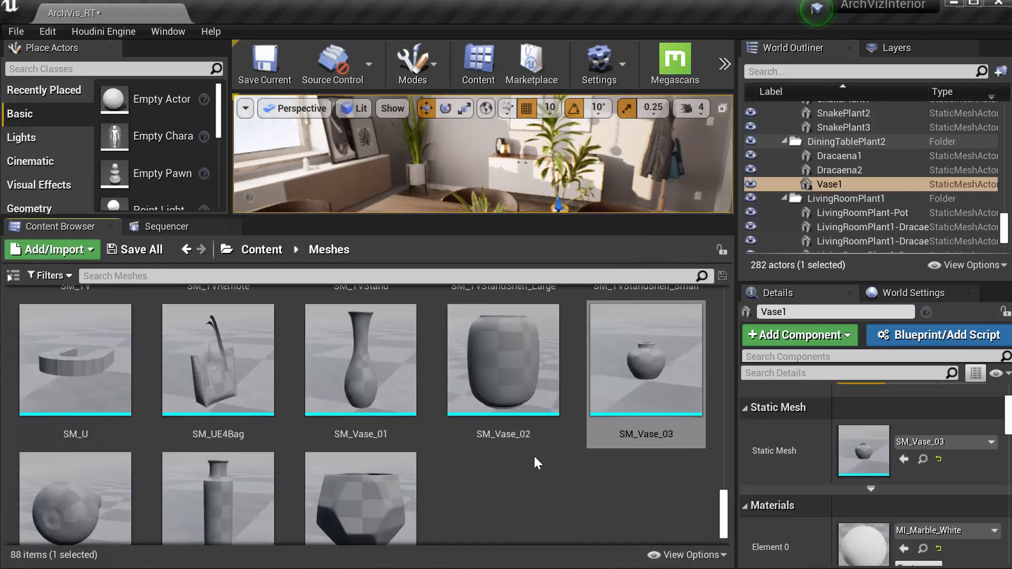
{"action": "left_click", "coordinate": [641, 385]}
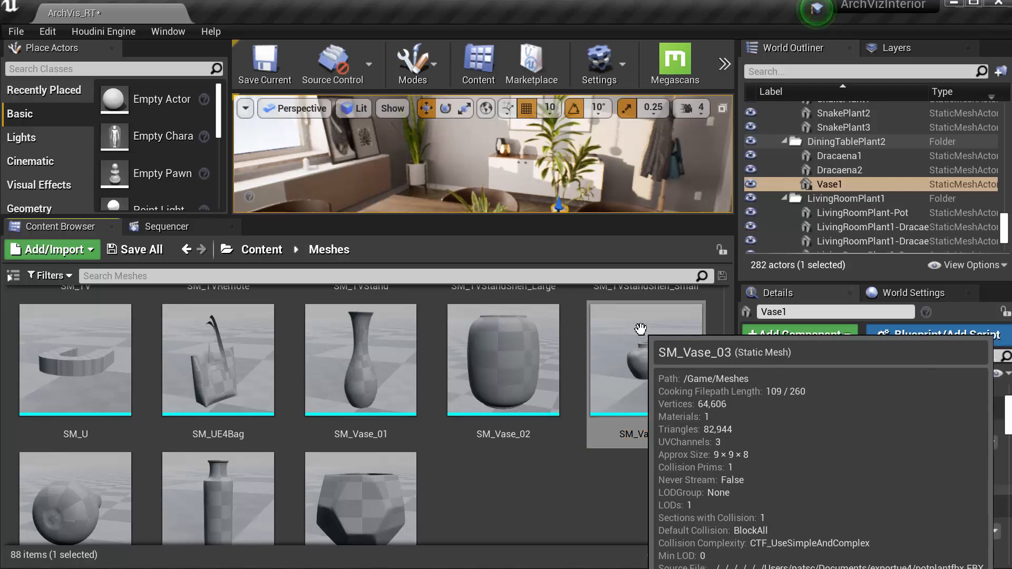
Export SM_Vase_03 as an FBX file into the desktop's My_Project folder with the default FBX export options.
{"action": "right_click", "coordinate": [640, 329]}
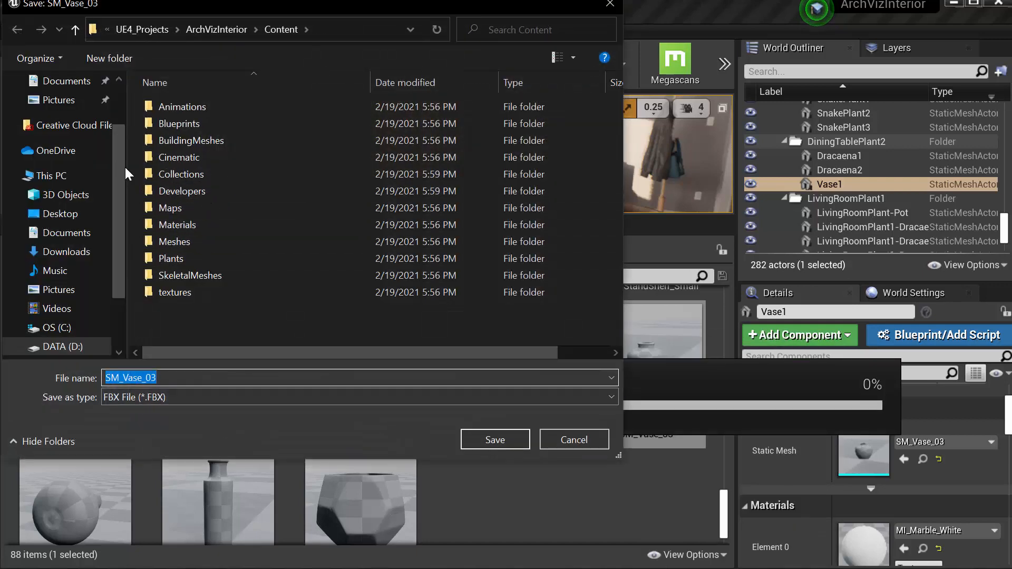
{"action": "scroll", "coordinate": [123, 167], "scroll_direction": "up", "scroll_amount": 2}
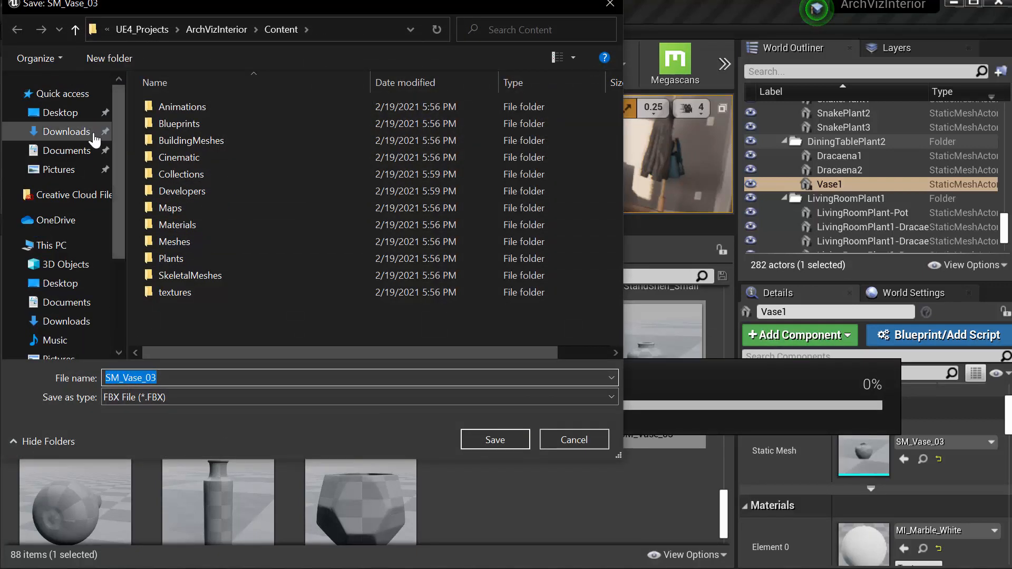
{"action": "left_click", "coordinate": [70, 118]}
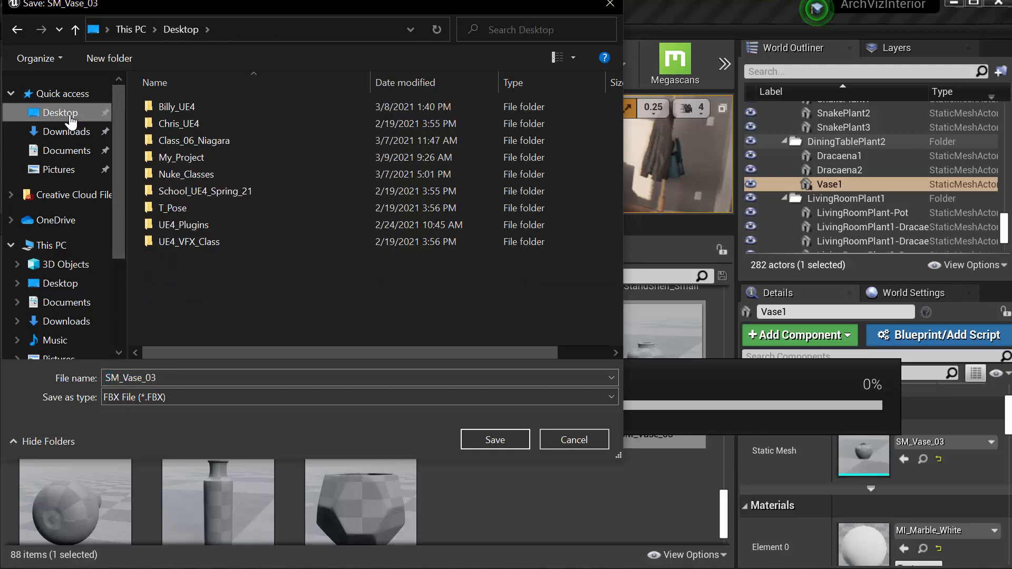
{"action": "left_click", "coordinate": [185, 157]}
{"action": "double_click", "coordinate": [185, 157]}
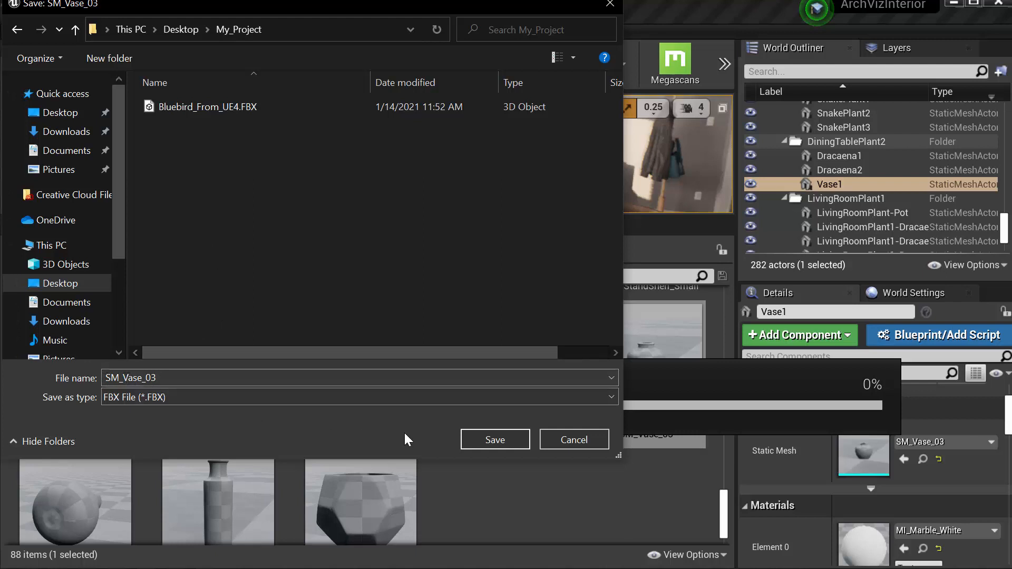
{"action": "left_click", "coordinate": [502, 442]}
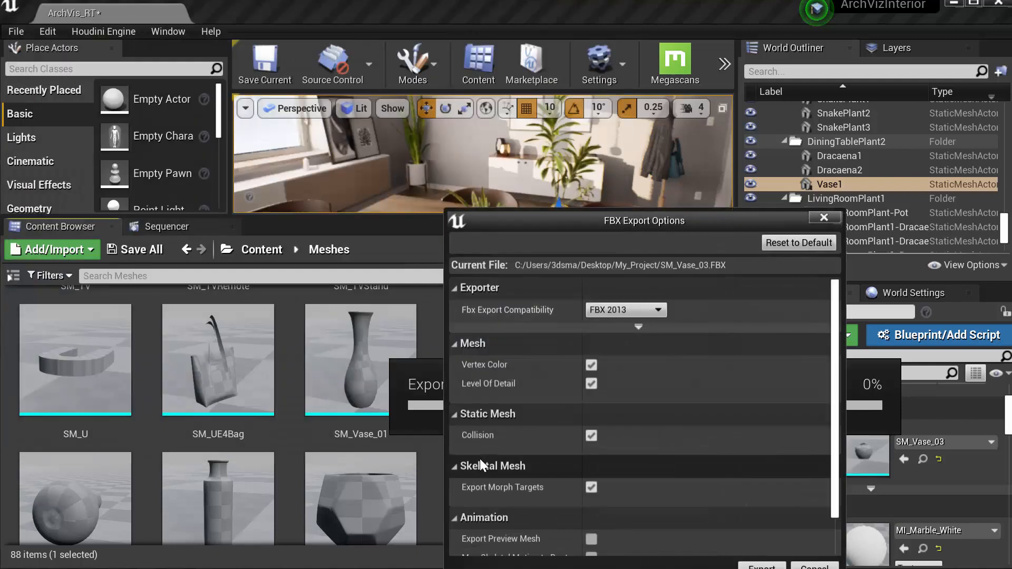
{"action": "left_click_drag", "start_coordinate": [592, 221], "coordinate": [364, 55]}
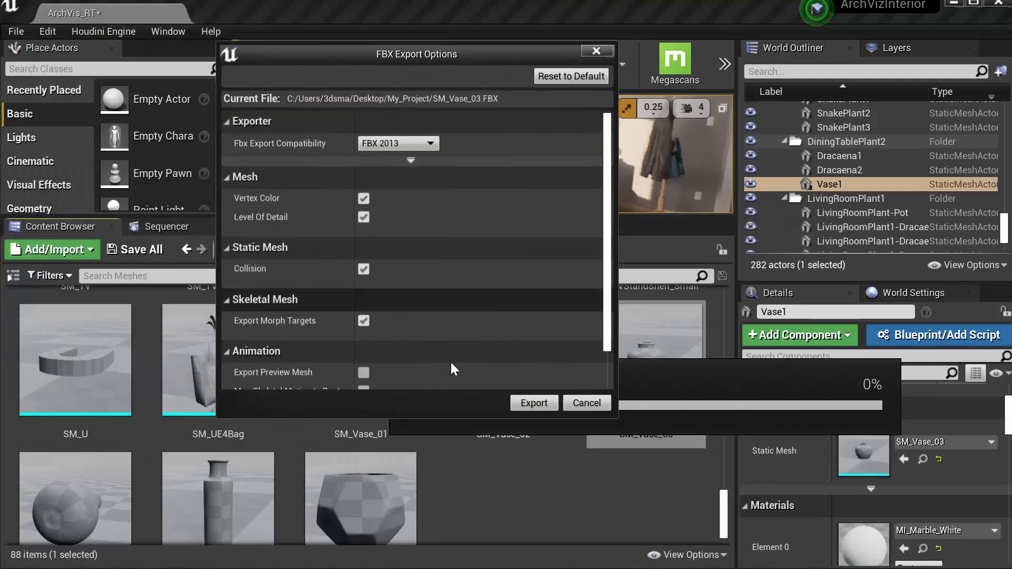
{"action": "left_click", "coordinate": [534, 402]}
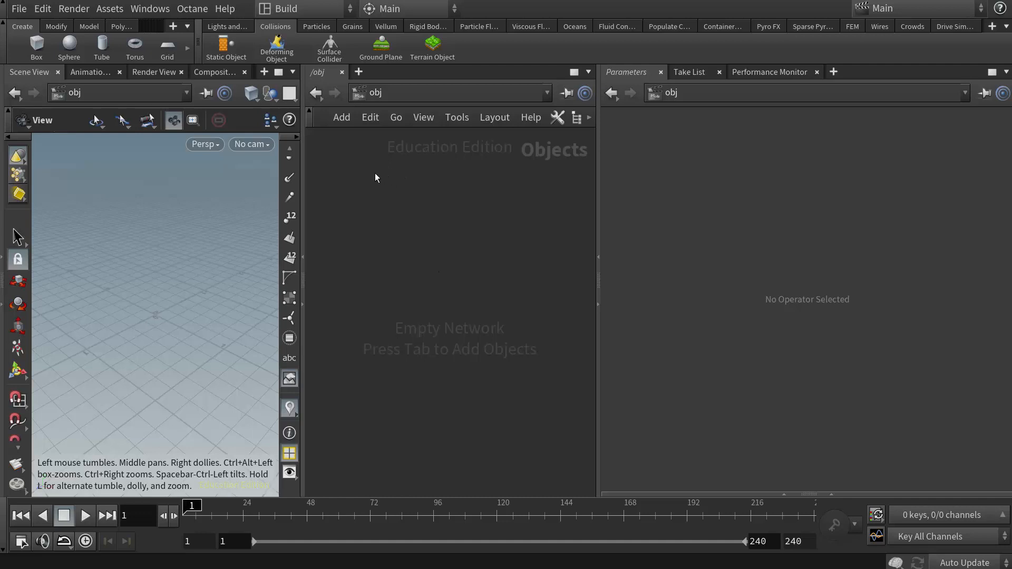
Switch to an empty Houdini scene, create a Geometry object at the object level and go inside it.
{"action": "key", "text": "Tab"}
{"action": "mouse_move", "coordinate": [399, 299]}
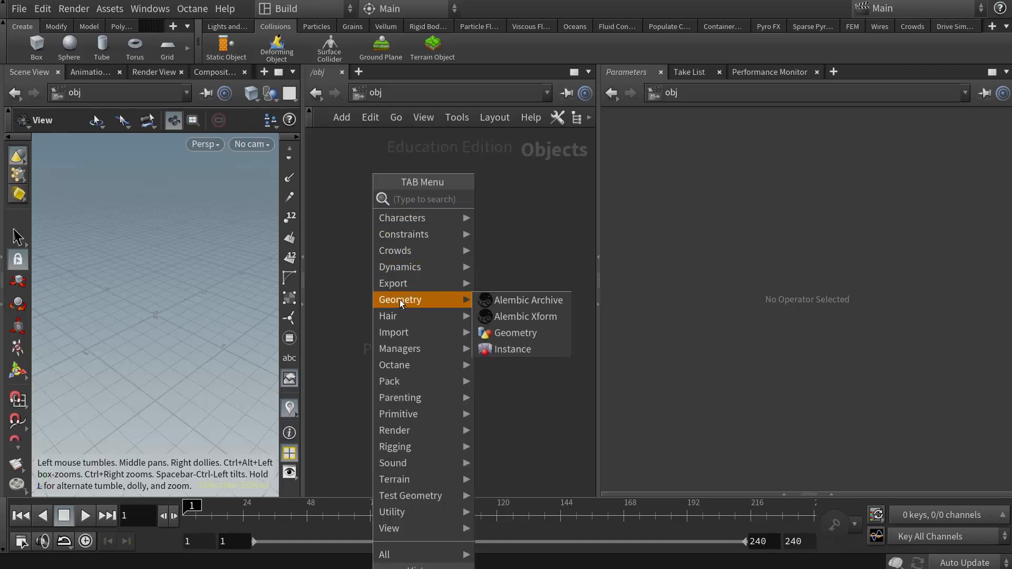
{"action": "left_click", "coordinate": [515, 333]}
{"action": "left_click", "coordinate": [449, 199]}
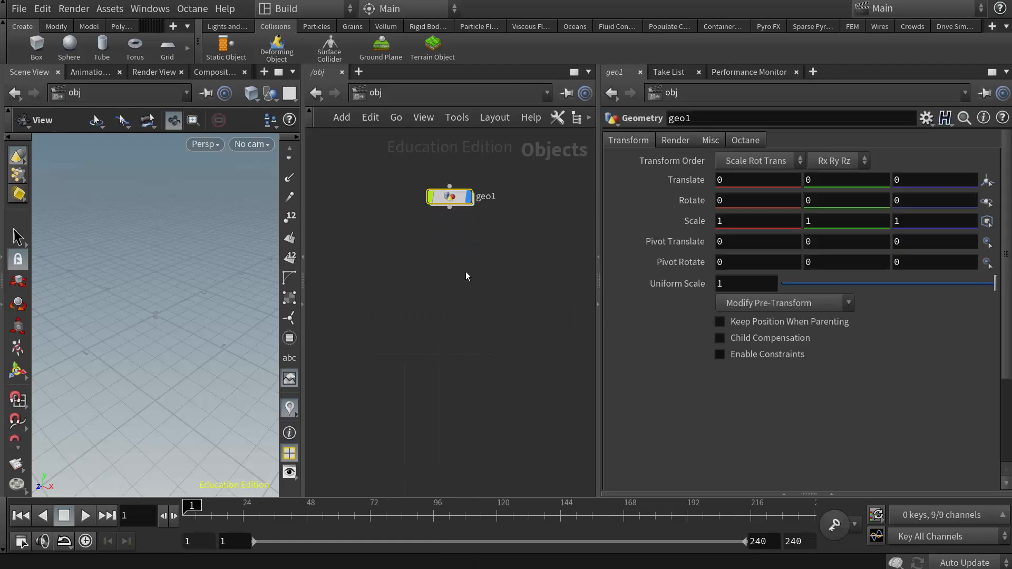
{"action": "double_click", "coordinate": [449, 198]}
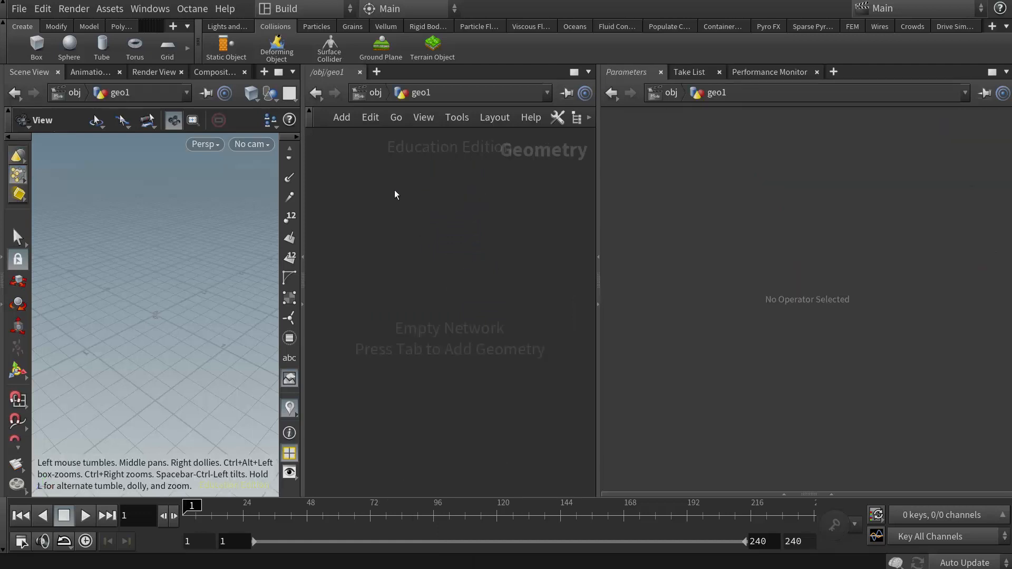
Add a File import node inside the geo1 network.
{"action": "key", "text": "Tab"}
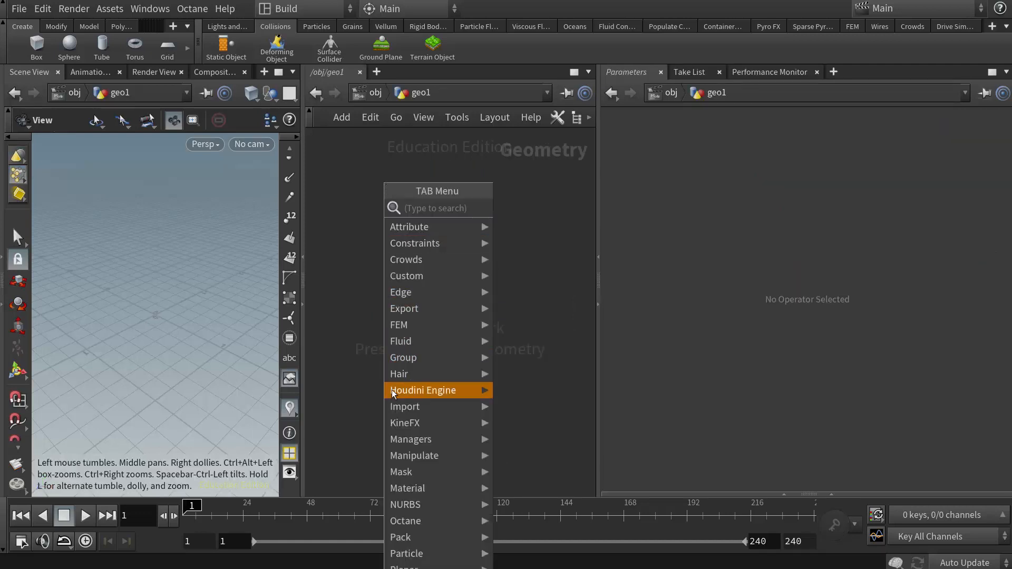
{"action": "mouse_move", "coordinate": [396, 407]}
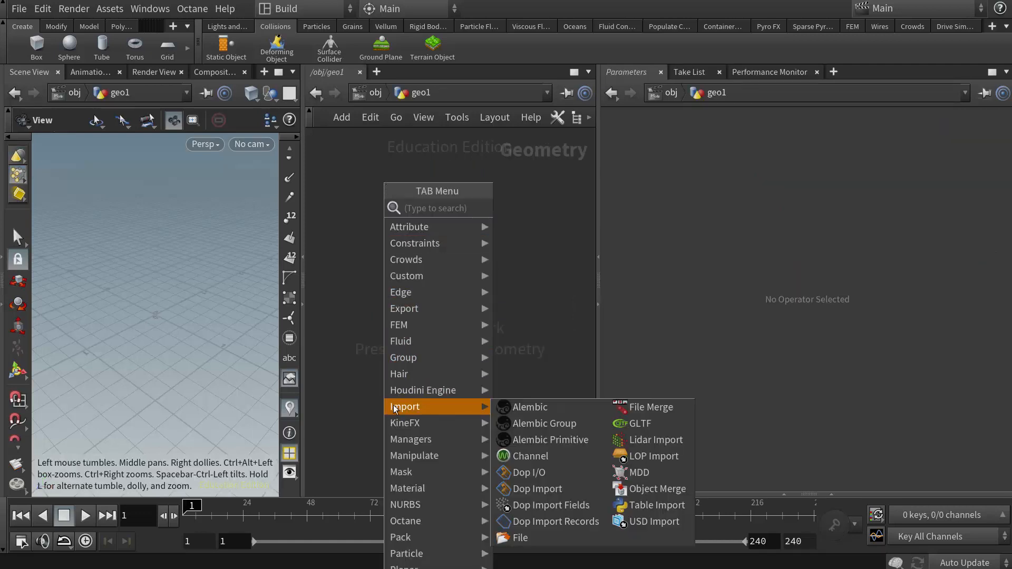
{"action": "left_click", "coordinate": [514, 538]}
{"action": "left_click", "coordinate": [438, 193]}
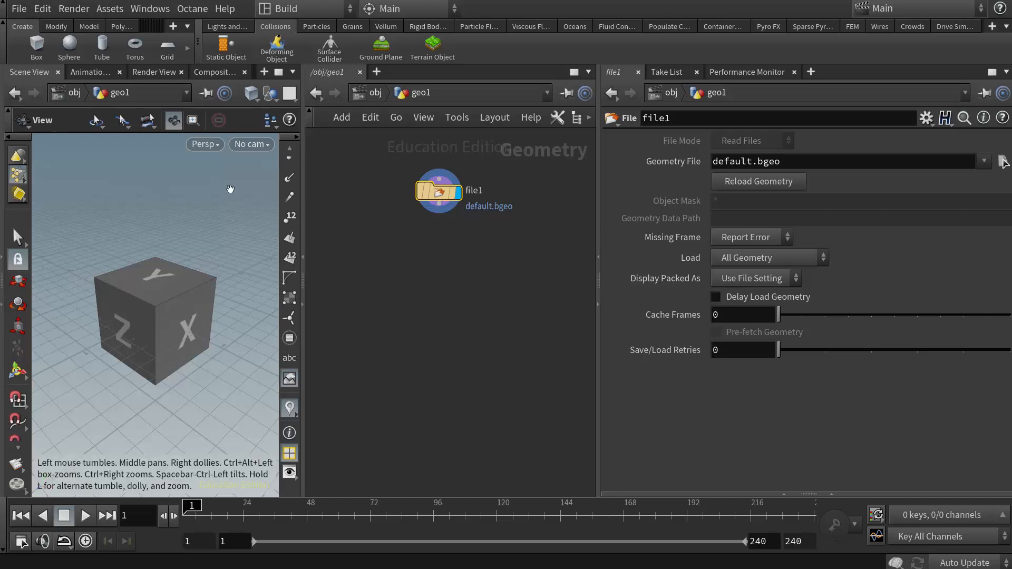
Save the scene as UE4_Import in the My_Project folder.
{"action": "left_click", "coordinate": [20, 10]}
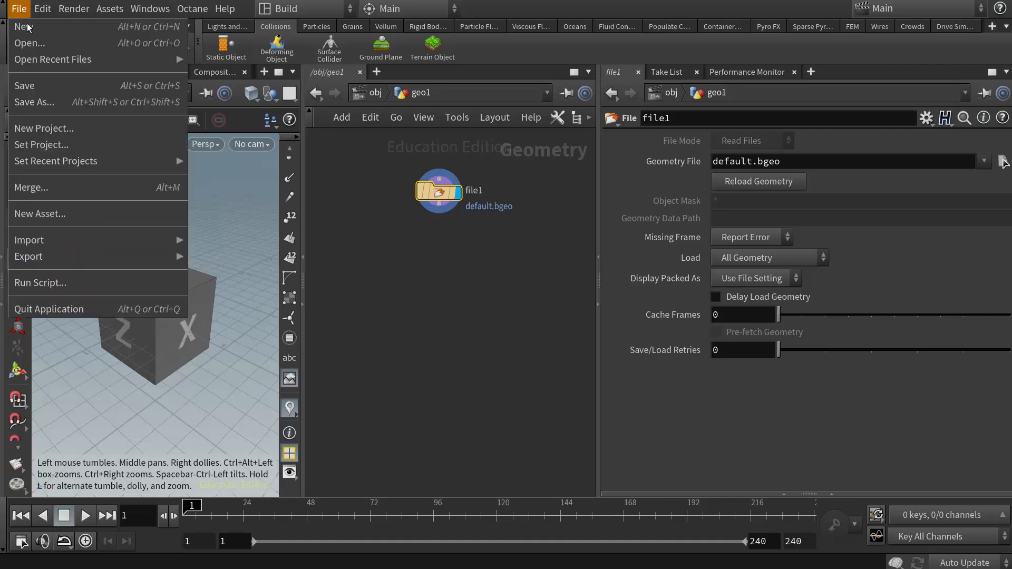
{"action": "left_click", "coordinate": [34, 102]}
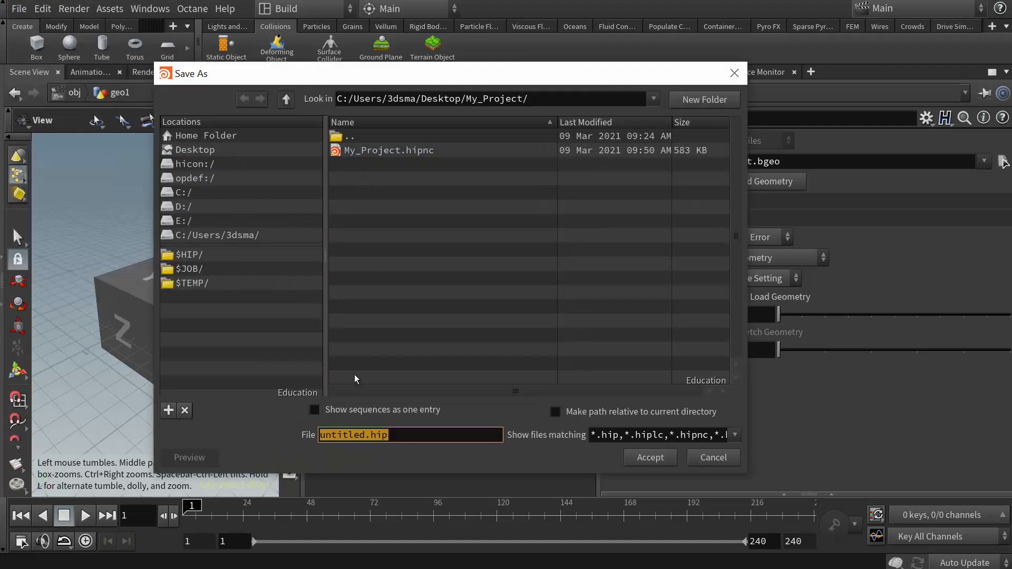
{"action": "left_click", "coordinate": [363, 436]}
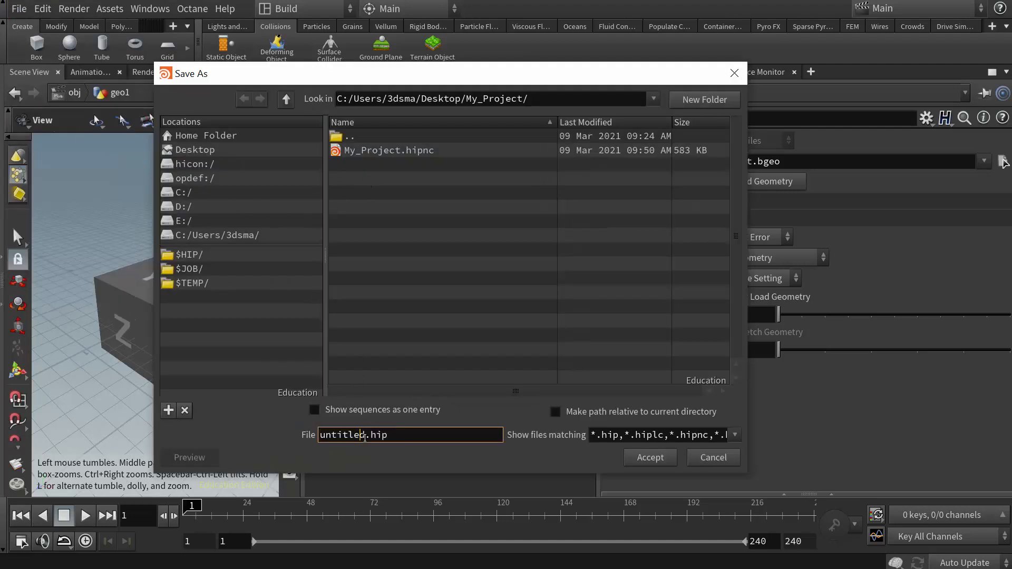
{"action": "double_click", "coordinate": [364, 436]}
{"action": "type", "text": "UE4_Import"}
{"action": "left_click", "coordinate": [632, 459]}
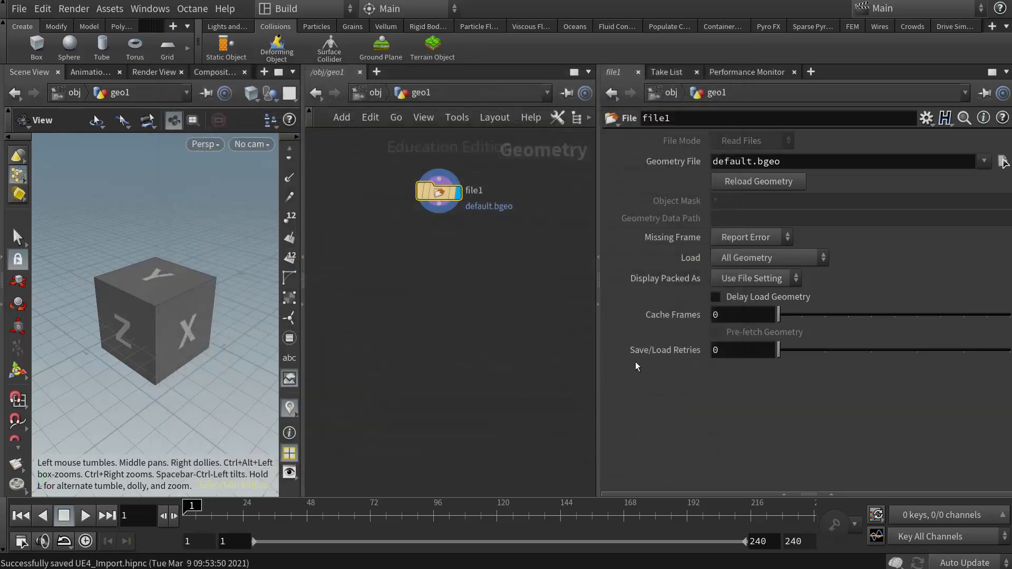
Load SM_Vase_03.FBX from $HIP as the geometry file of file1 and frame the imported vase for inspection.
{"action": "left_click", "coordinate": [1002, 162]}
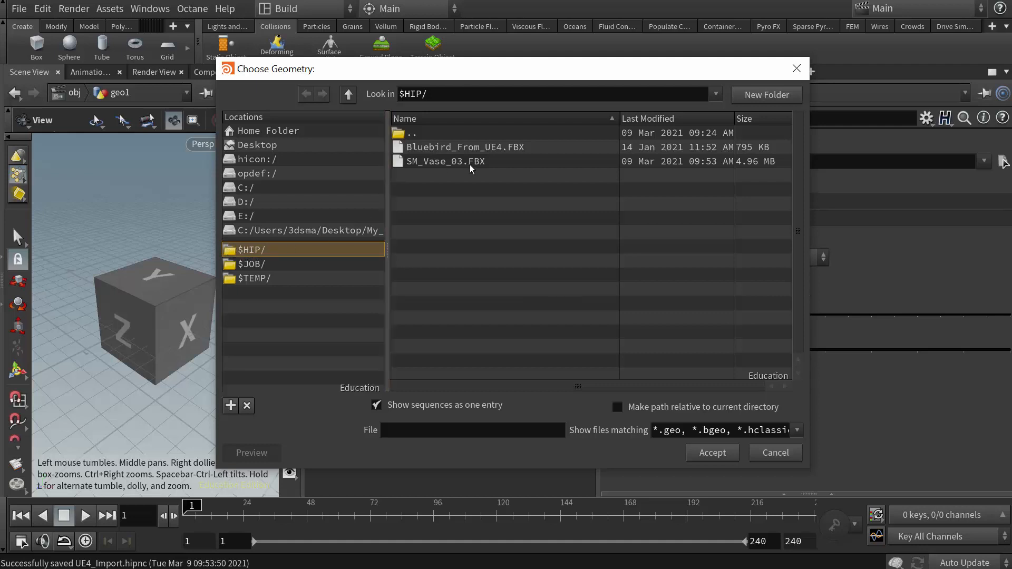
{"action": "left_click", "coordinate": [414, 163]}
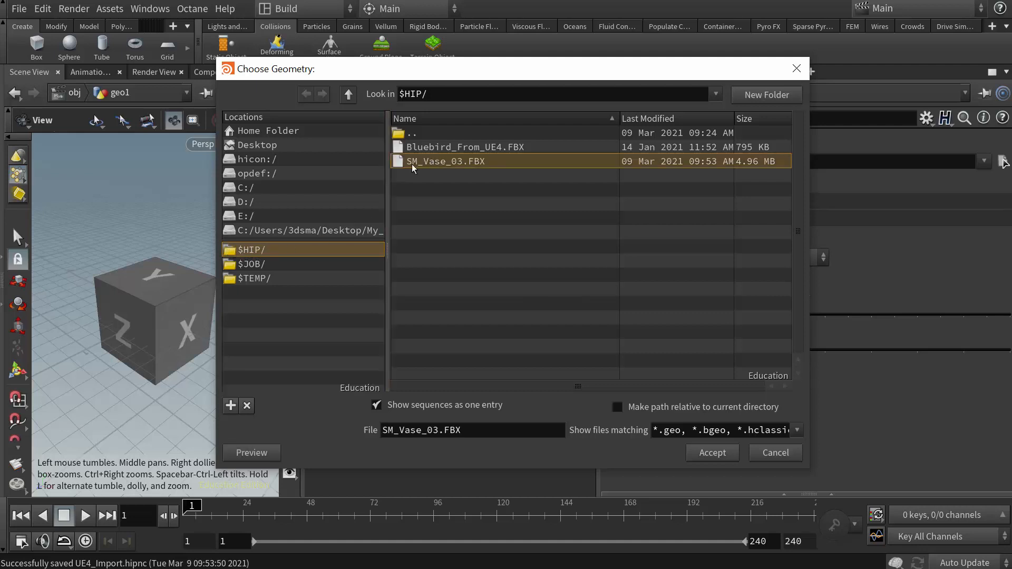
{"action": "left_click", "coordinate": [712, 453]}
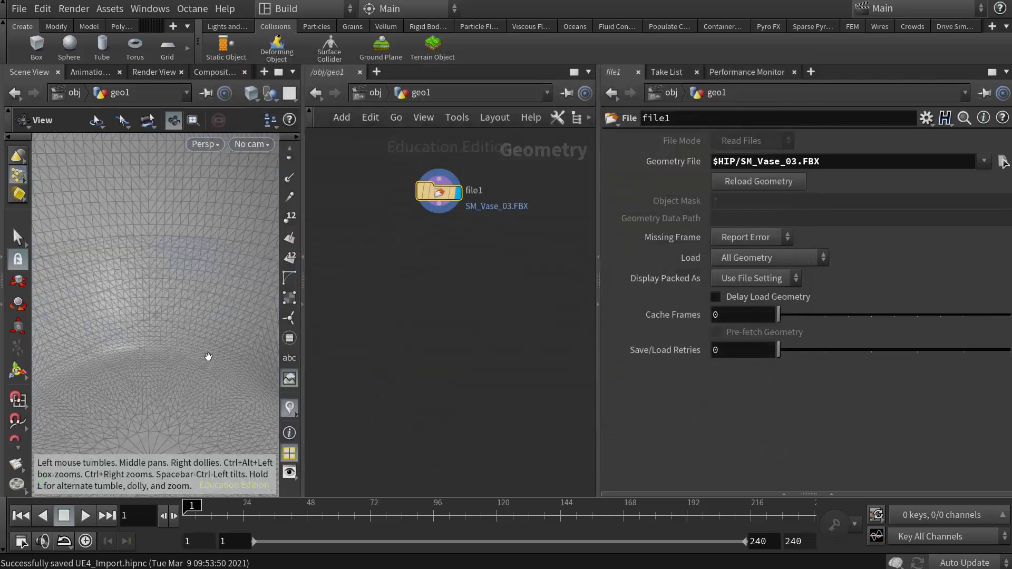
{"action": "right_click_drag", "start_coordinate": [207, 362], "coordinate": [85, 360]}
{"action": "right_click_drag", "start_coordinate": [172, 371], "coordinate": [95, 376]}
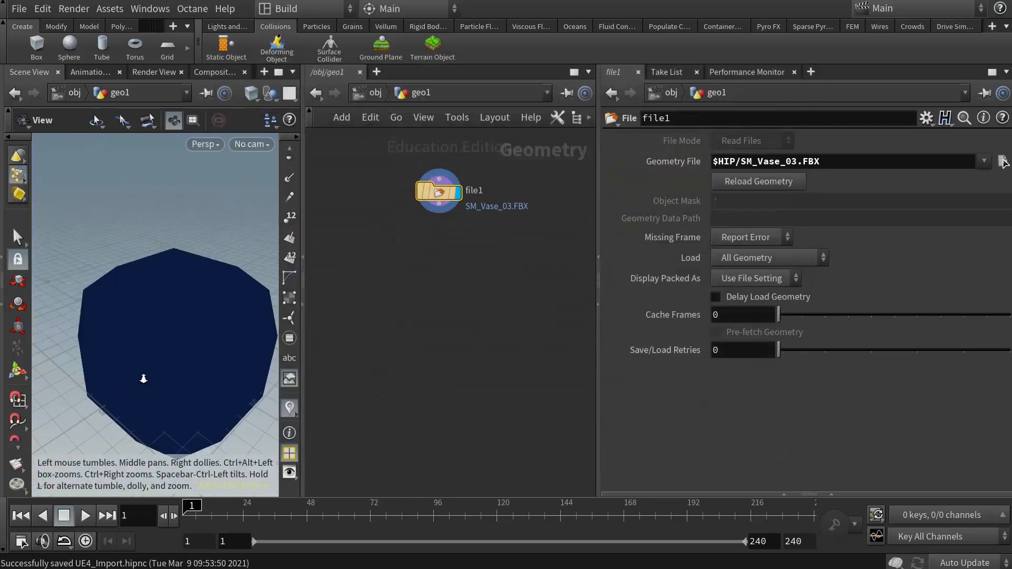
{"action": "left_click_drag", "start_coordinate": [142, 380], "coordinate": [195, 335]}
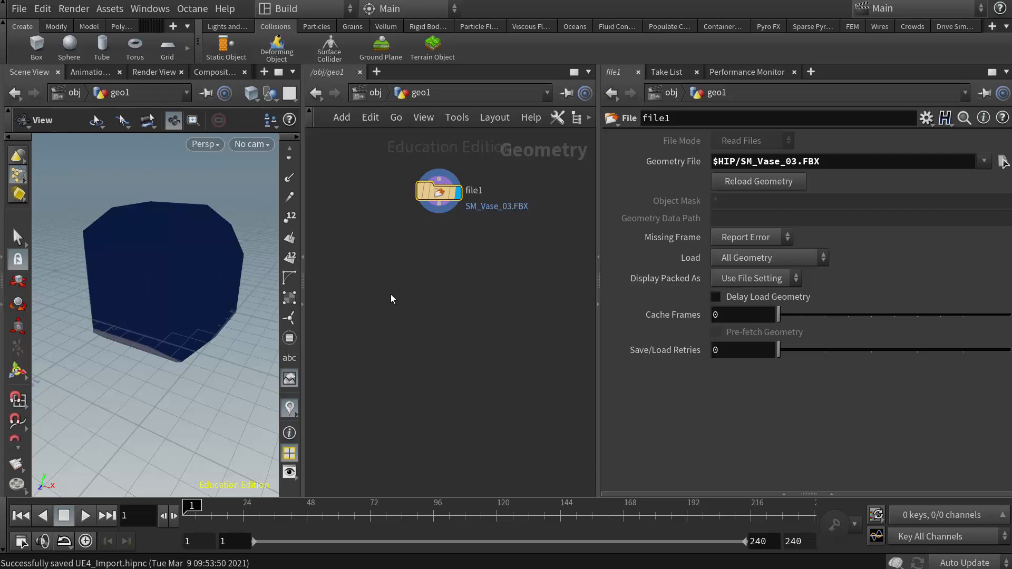
Return to the object level and set the geo1 object's uniform scale to 0.01.
{"action": "left_click", "coordinate": [375, 93]}
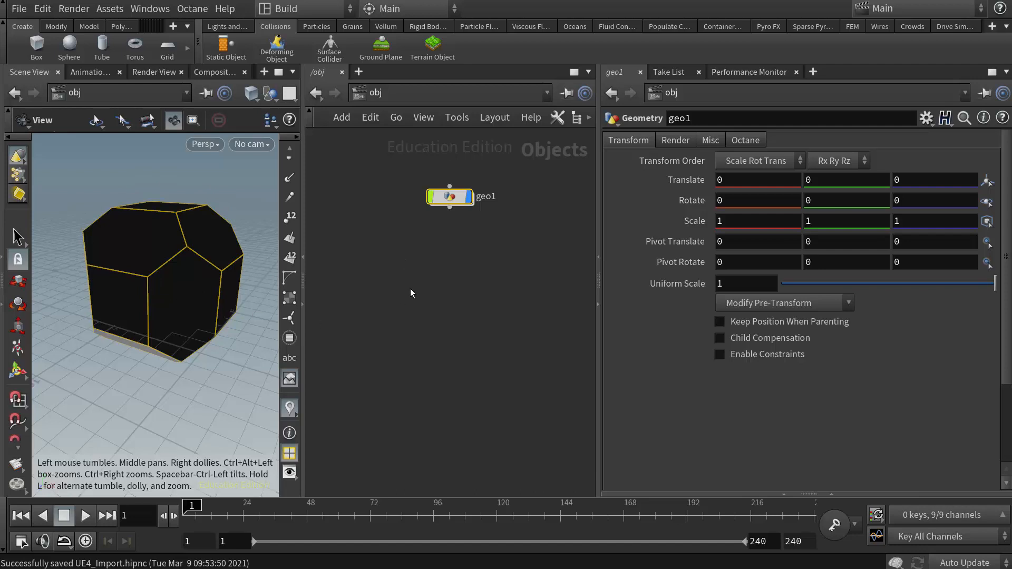
{"action": "left_click", "coordinate": [731, 285]}
{"action": "type", "text": ".01"}
{"action": "key", "text": "Return"}
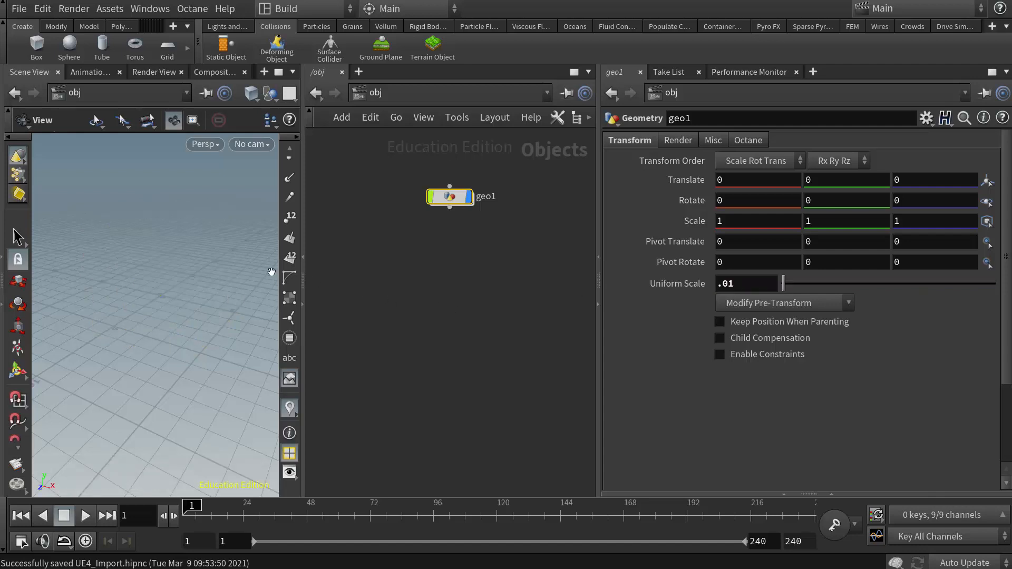
{"action": "right_click_drag", "start_coordinate": [169, 300], "coordinate": [354, 323]}
{"action": "middle_click_drag", "start_coordinate": [219, 326], "coordinate": [188, 330]}
{"action": "right_click_drag", "start_coordinate": [208, 338], "coordinate": [179, 333]}
{"action": "mouse_move", "coordinate": [179, 333]}
{"action": "middle_mouse_down"}
{"action": "mouse_move", "coordinate": [197, 340]}
{"action": "mouse_move", "coordinate": [171, 330]}
{"action": "middle_mouse_up"}
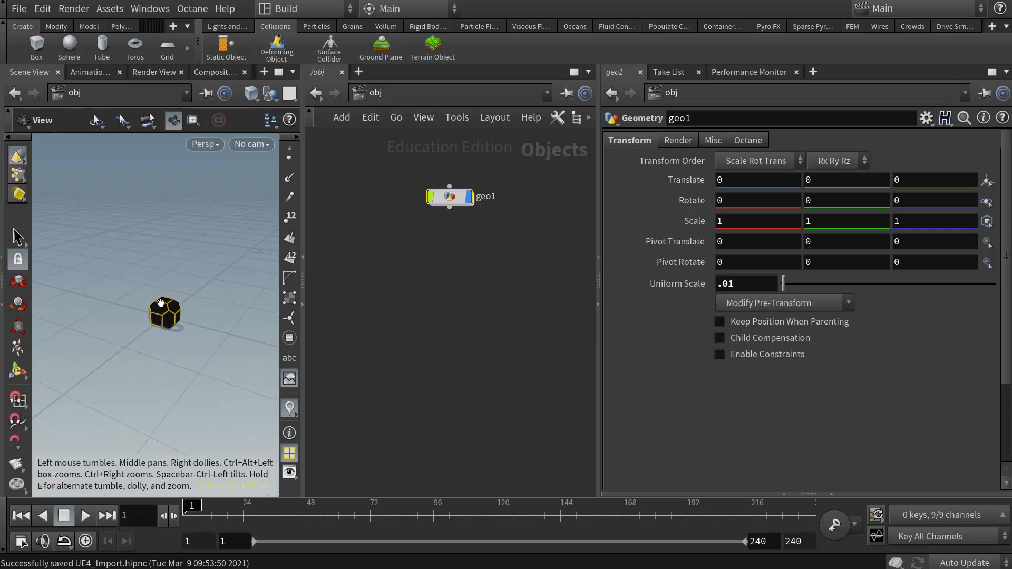
Create a default box at the origin as a size reference and move it to about -1.02 along Z.
{"action": "left_click", "coordinate": [37, 49]}
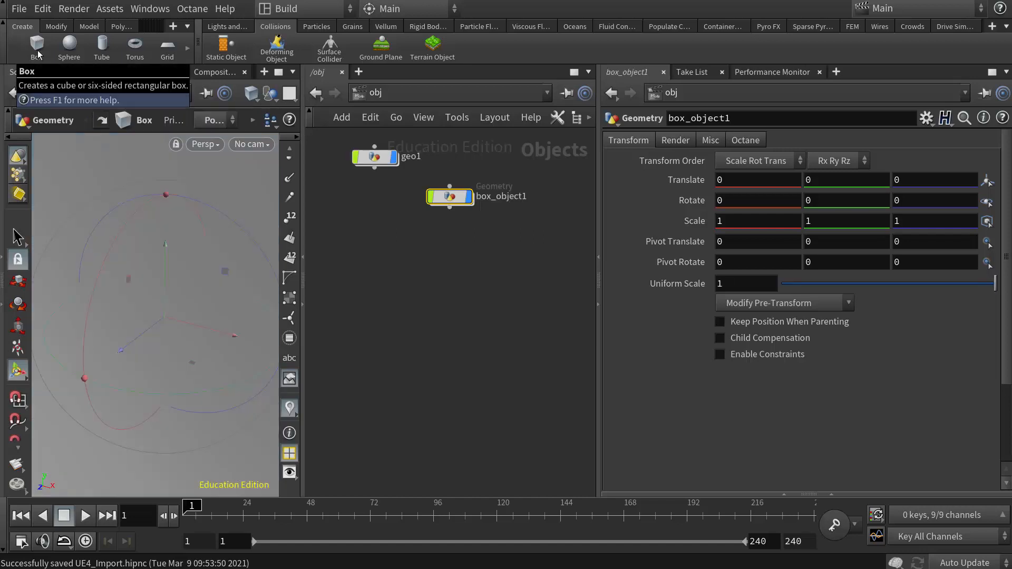
{"action": "right_click_drag", "start_coordinate": [196, 360], "coordinate": [125, 357]}
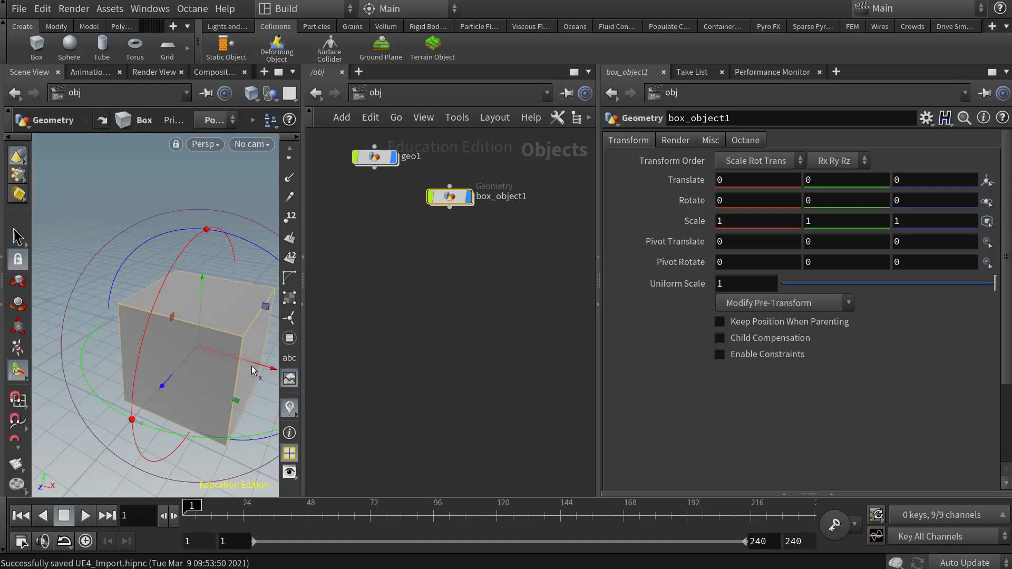
{"action": "key", "text": "Escape"}
{"action": "middle_click_drag", "start_coordinate": [220, 406], "coordinate": [168, 374]}
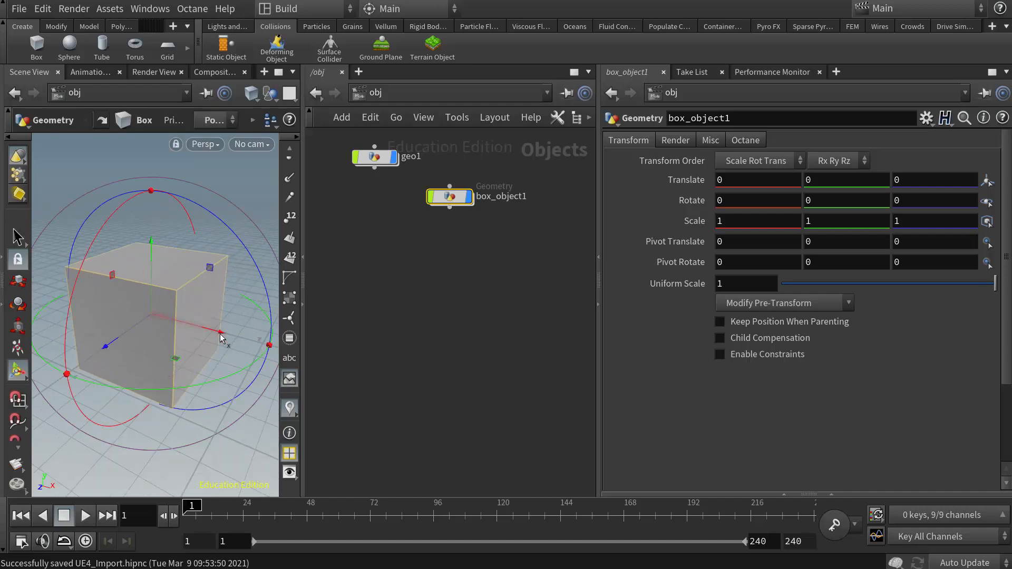
{"action": "left_click_drag", "start_coordinate": [110, 346], "coordinate": [176, 309]}
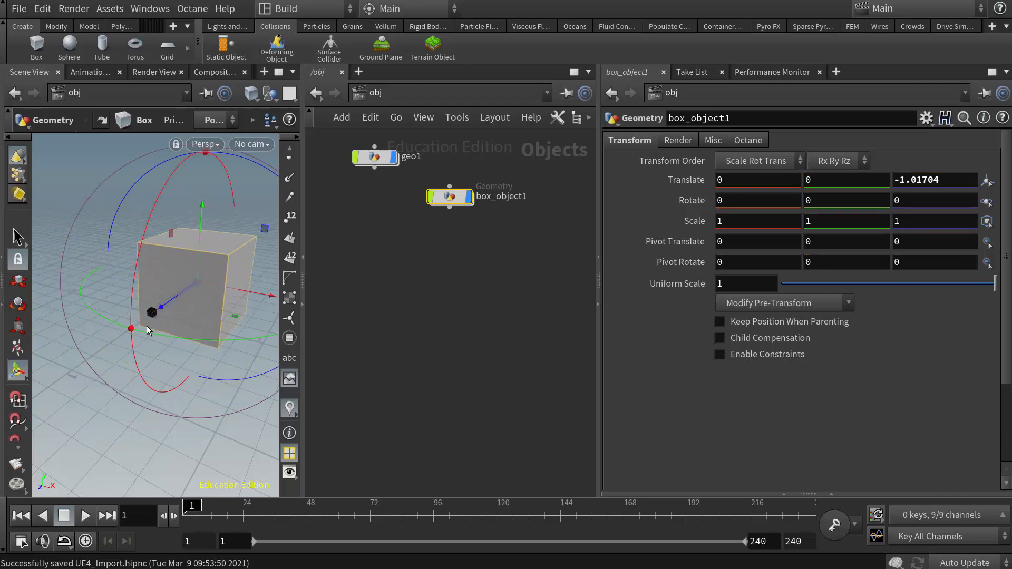
Set the uniform scale of the geo1 object to 0.1.
{"action": "left_click", "coordinate": [374, 162]}
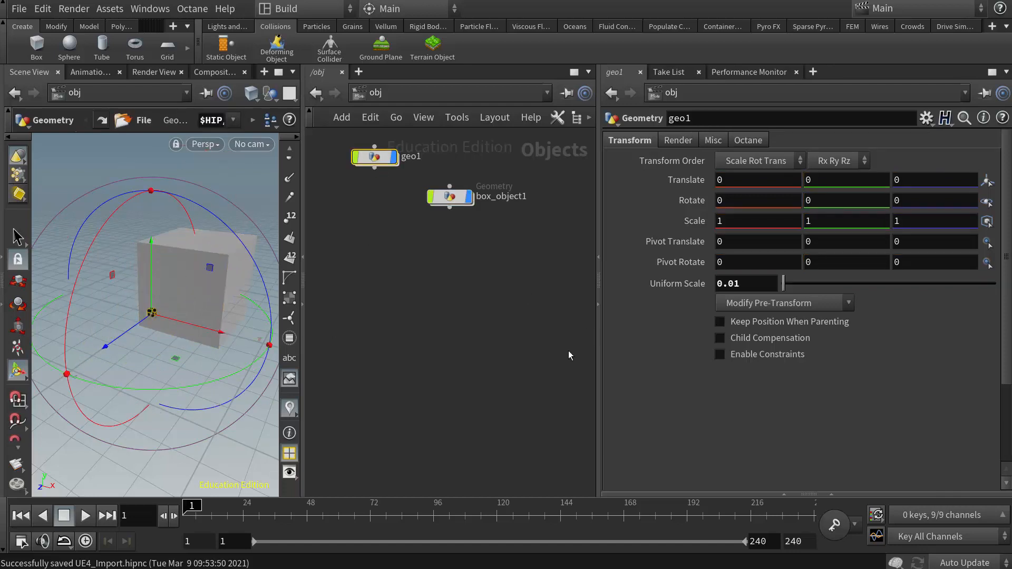
{"action": "double_click", "coordinate": [728, 283]}
{"action": "type", "text": "1"}
{"action": "key", "text": "Return"}
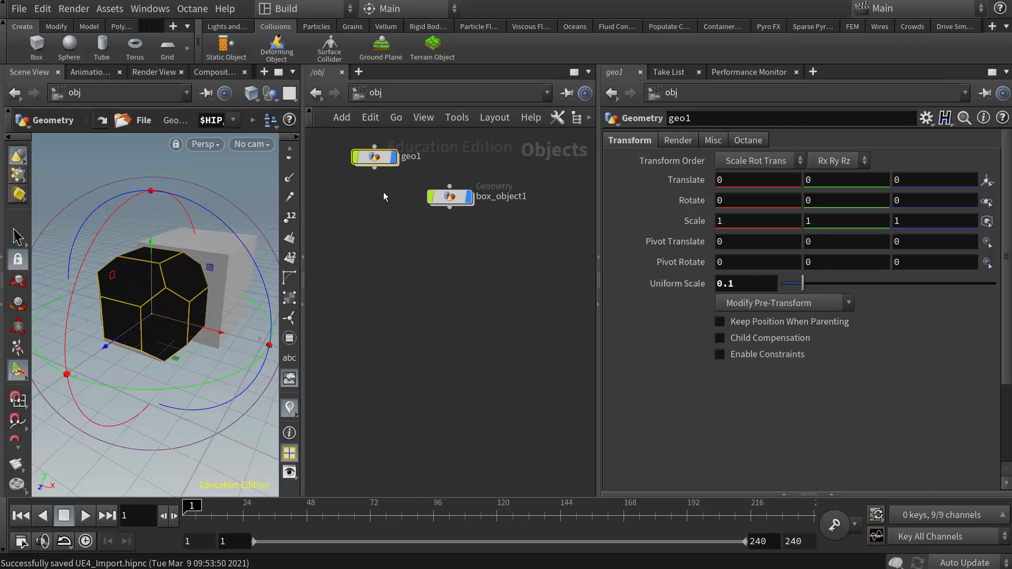
Compare the vase with the reference box and delete the box_object1 node.
{"action": "left_click_drag", "start_coordinate": [450, 199], "coordinate": [363, 203]}
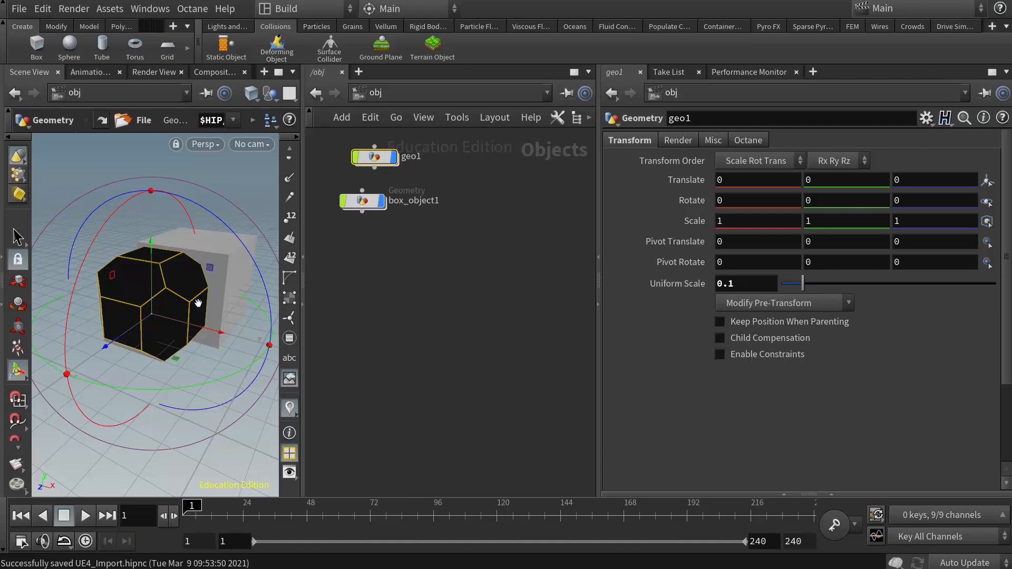
{"action": "mouse_move", "coordinate": [194, 304]}
{"action": "left_mouse_down", "text": "alt"}
{"action": "mouse_move", "coordinate": [244, 316]}
{"action": "mouse_move", "coordinate": [153, 312]}
{"action": "mouse_move", "coordinate": [163, 294]}
{"action": "mouse_move", "coordinate": [185, 310]}
{"action": "left_mouse_up", "text": "alt"}
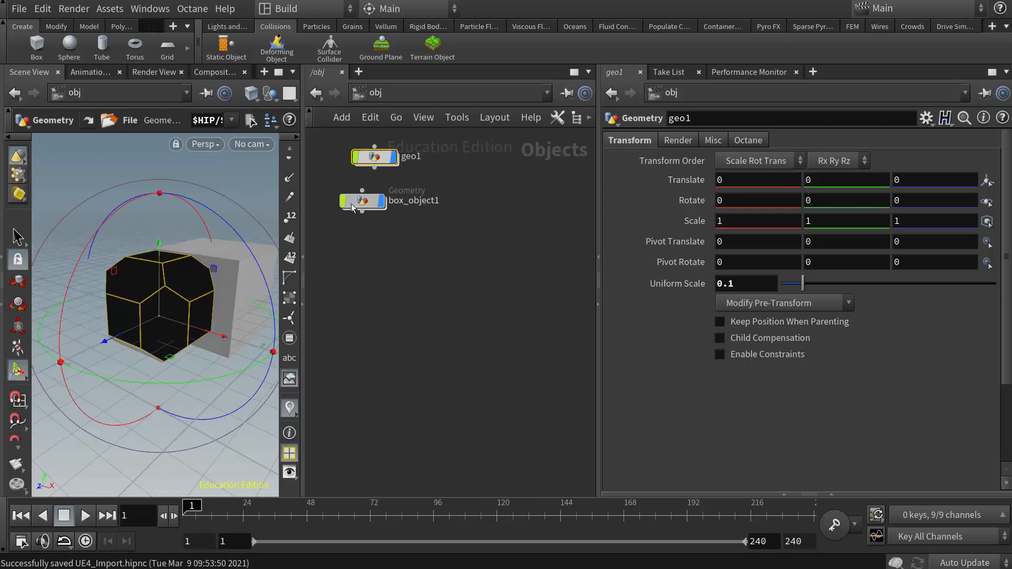
{"action": "left_click", "coordinate": [353, 207]}
{"action": "key", "text": "Delete"}
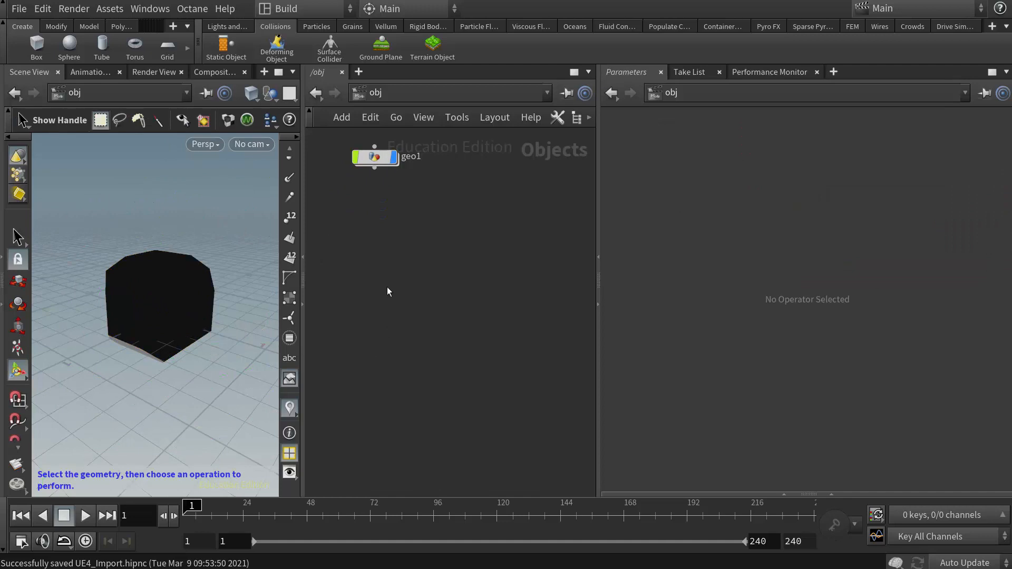
Reposition the geo1 node in the object network and go inside it.
{"action": "left_click_drag", "start_coordinate": [383, 159], "coordinate": [444, 200]}
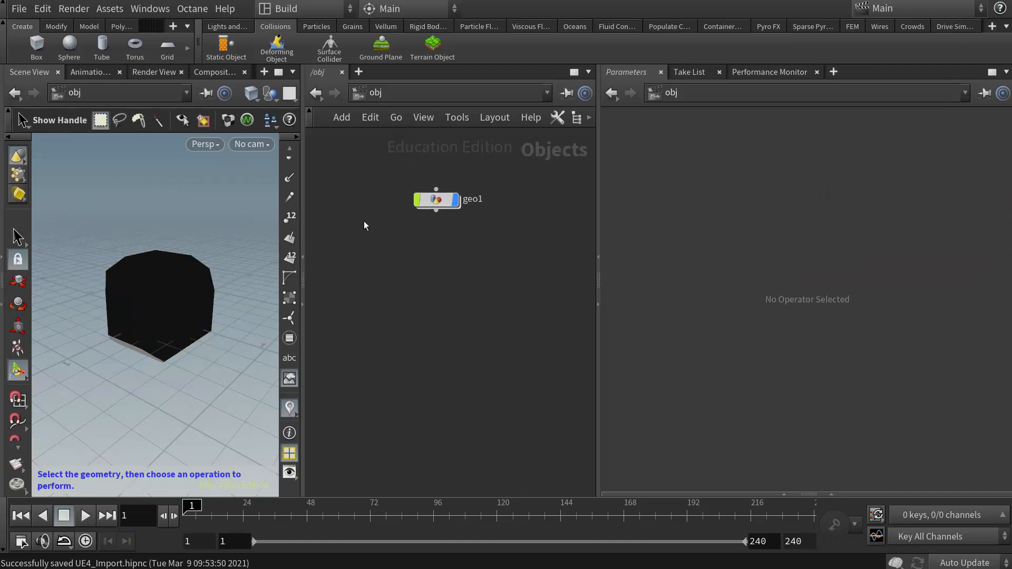
{"action": "left_click", "coordinate": [436, 199]}
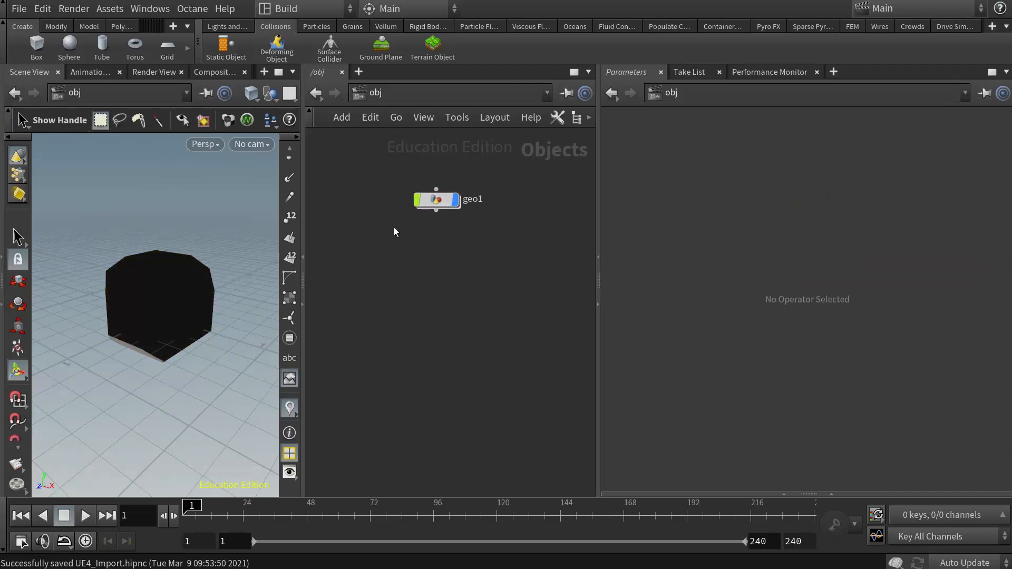
{"action": "double_click", "coordinate": [436, 199]}
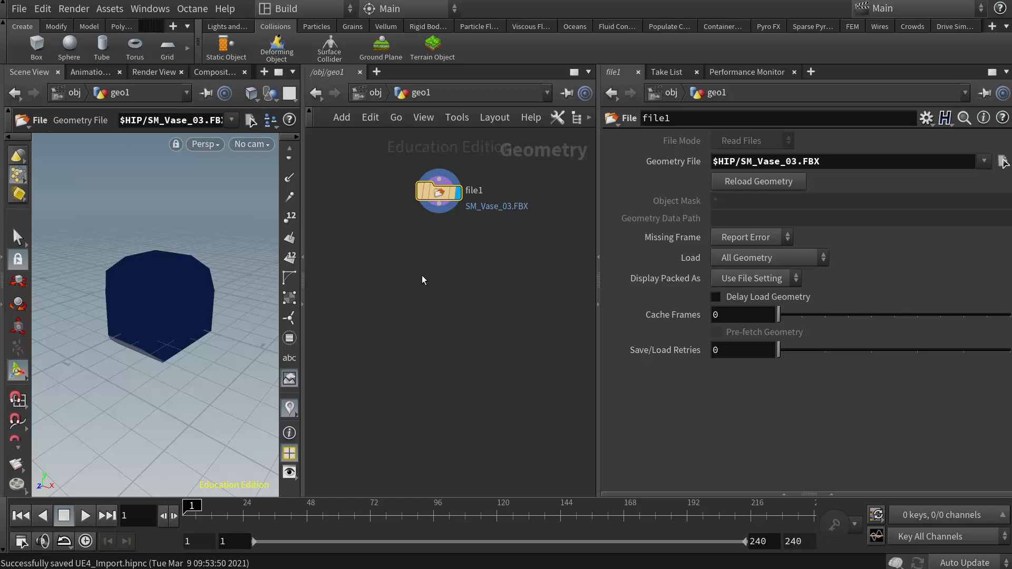
Add a Group node below file1, connect it to file1's output and make it the displayed node.
{"action": "key", "text": "Tab"}
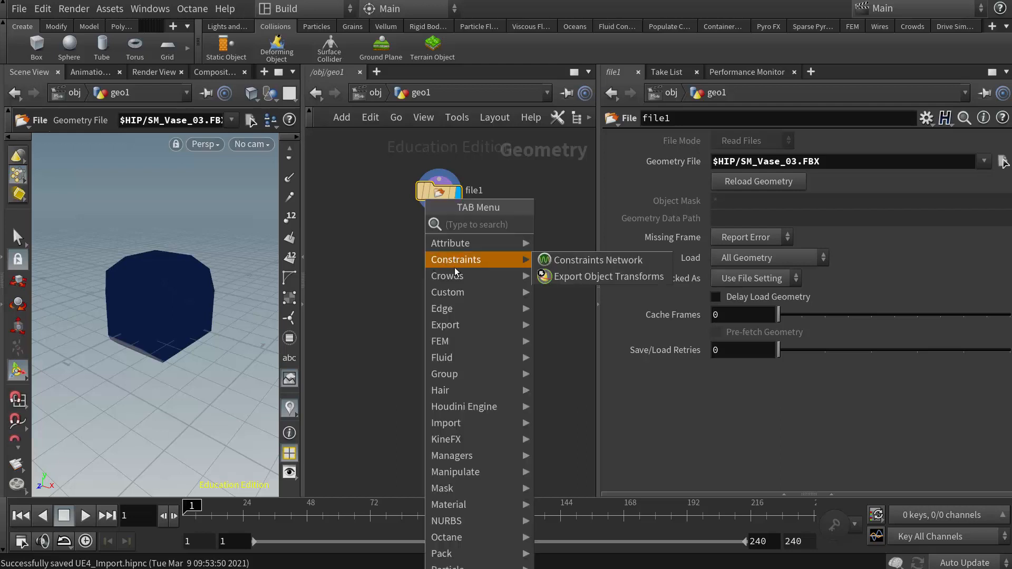
{"action": "mouse_move", "coordinate": [458, 375]}
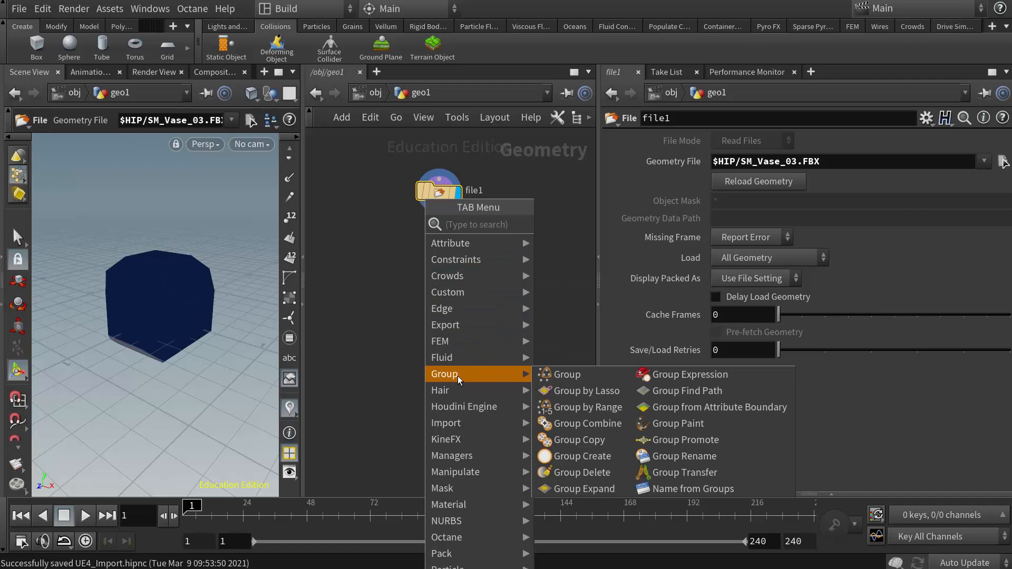
{"action": "left_click", "coordinate": [561, 380]}
{"action": "left_click", "coordinate": [440, 247]}
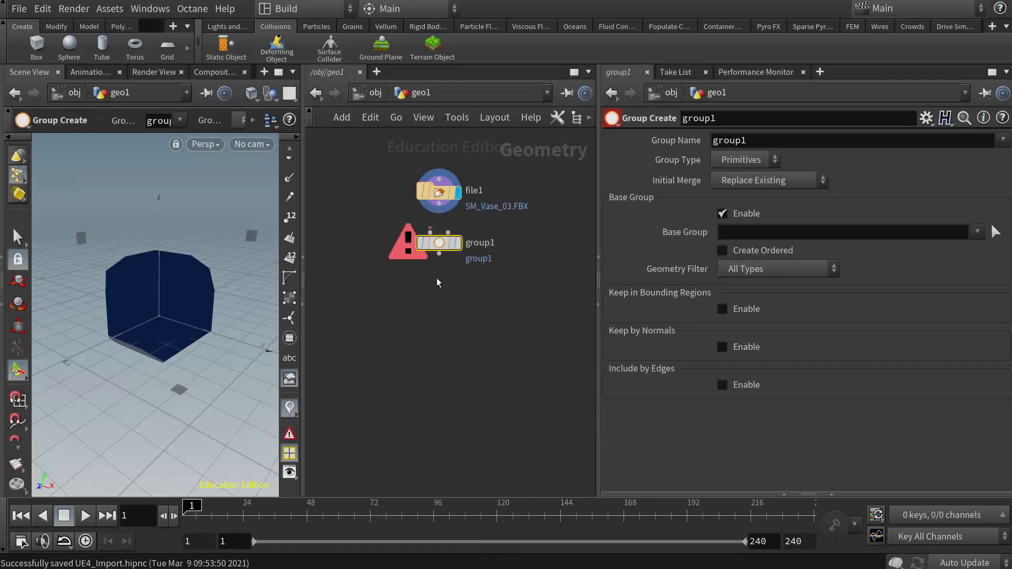
{"action": "left_click", "coordinate": [439, 204]}
{"action": "left_click", "coordinate": [439, 232]}
{"action": "left_click", "coordinate": [456, 242]}
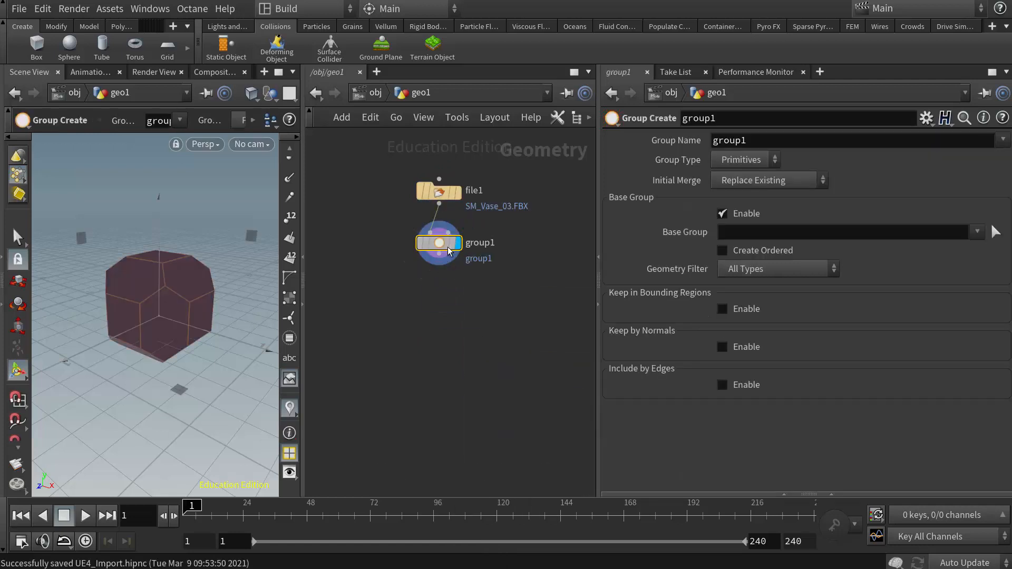
{"action": "left_click_drag", "start_coordinate": [449, 249], "coordinate": [453, 256]}
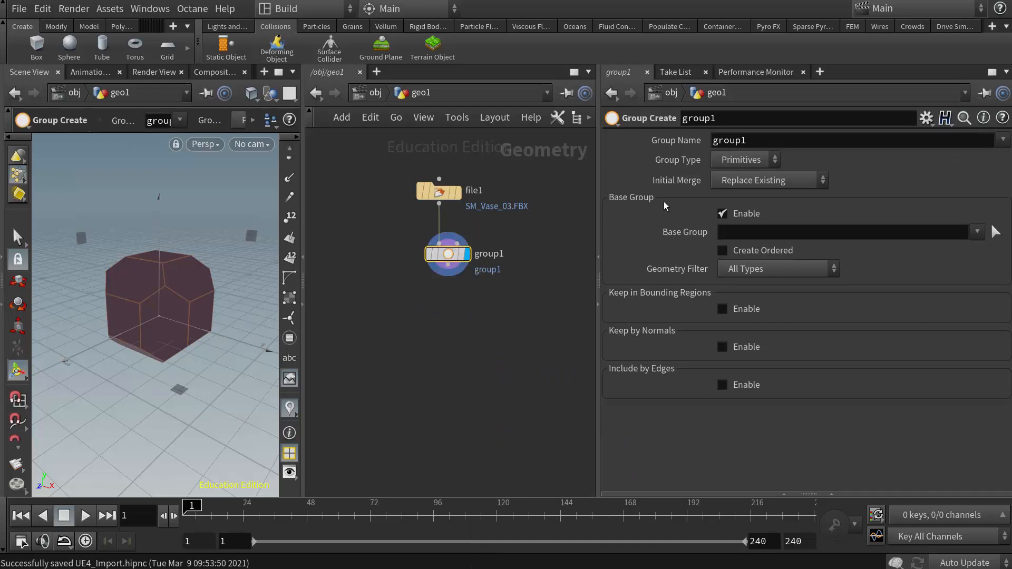
{"action": "left_click", "coordinate": [977, 232]}
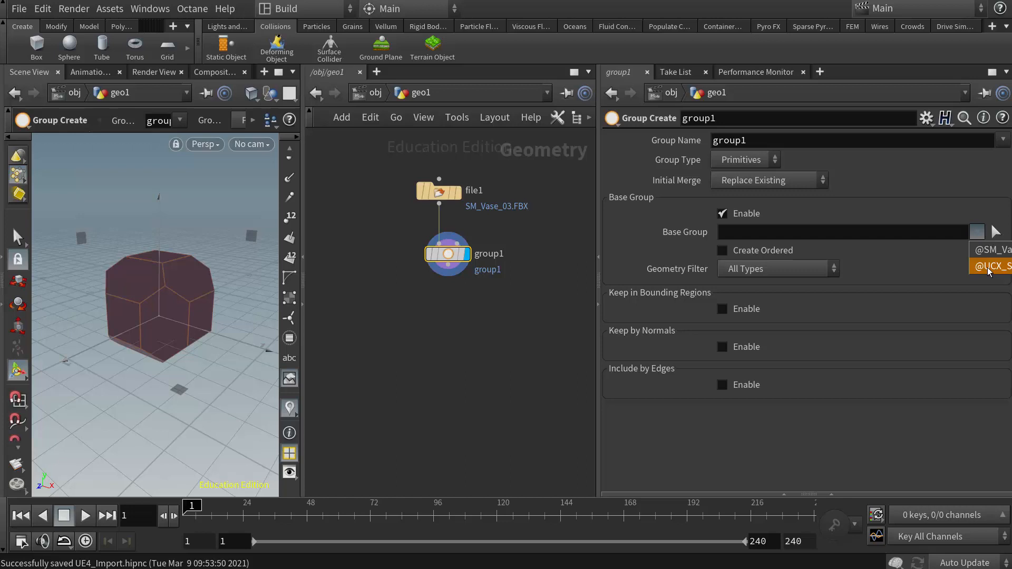
{"action": "left_click", "coordinate": [989, 266]}
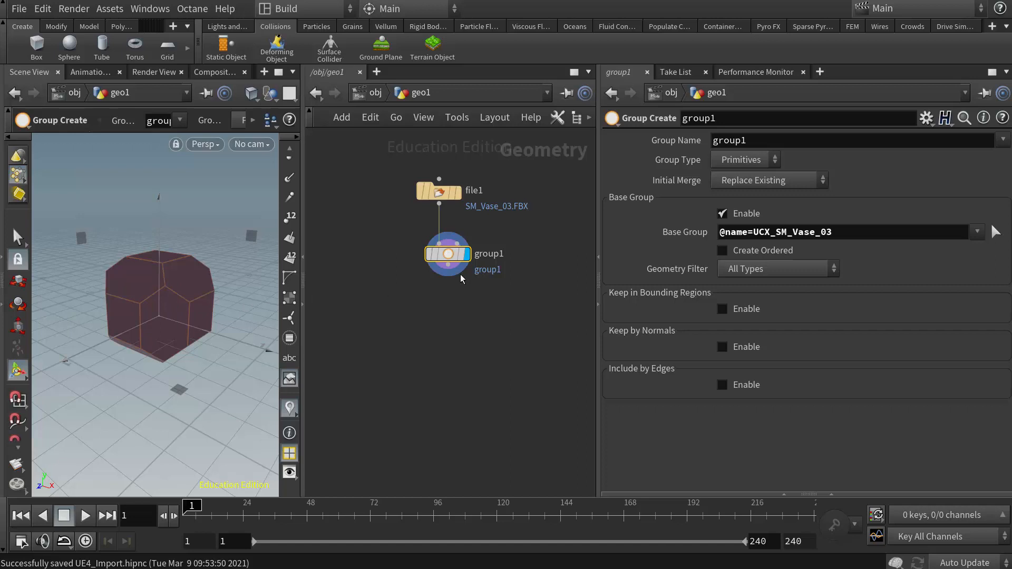
{"action": "left_click_drag", "start_coordinate": [447, 265], "coordinate": [421, 260]}
{"action": "key", "text": "Delete"}
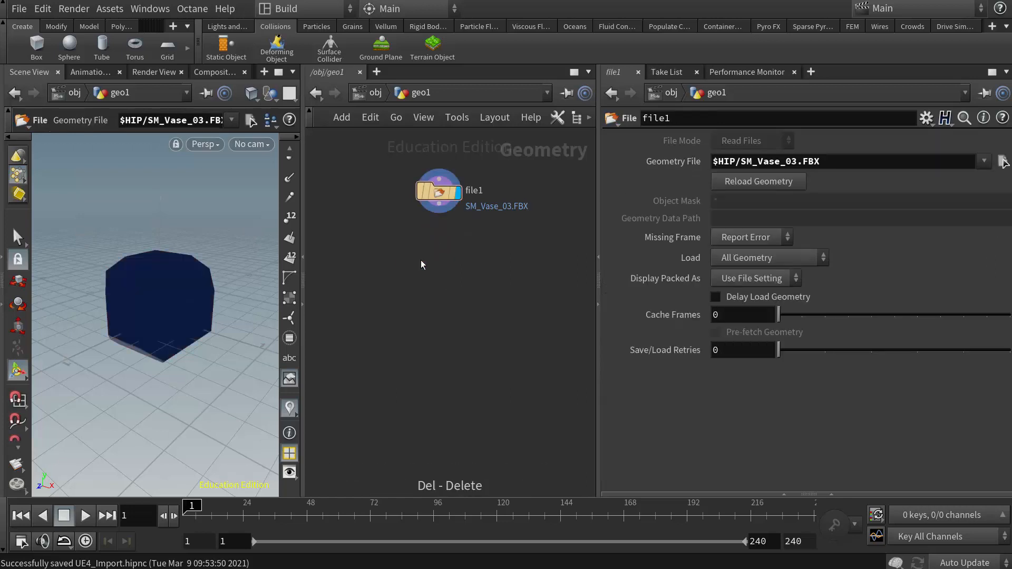
Add a Blast node below file1, connect it to file1's output and make it the displayed node.
{"action": "key", "text": "Tab"}
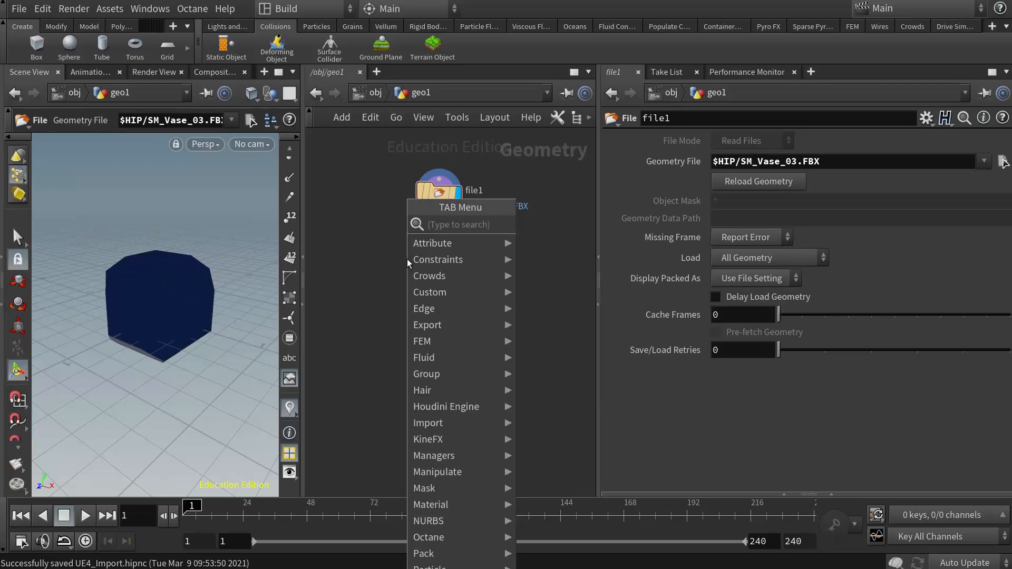
{"action": "type", "text": "blast"}
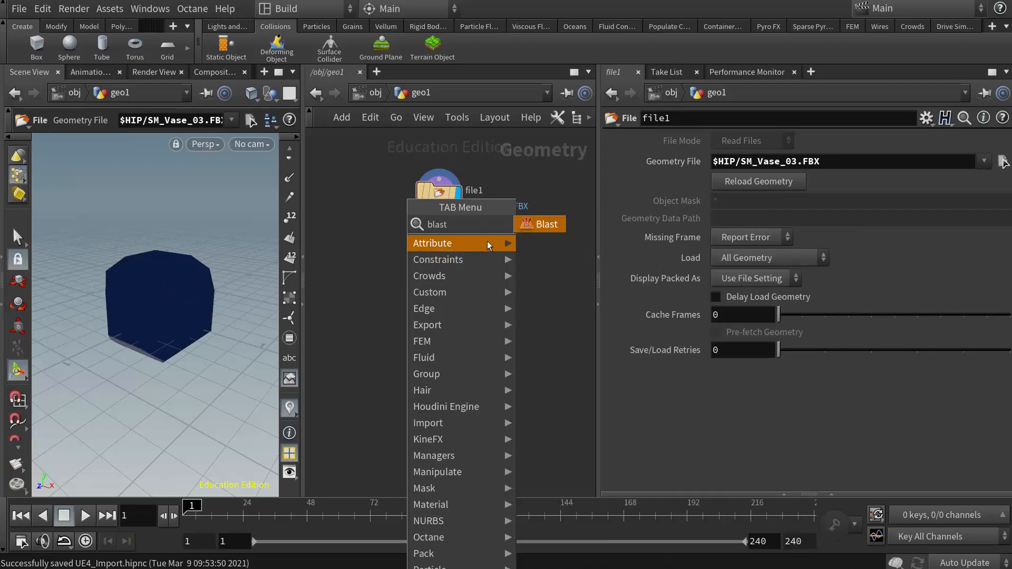
{"action": "key", "text": "Return"}
{"action": "left_click", "coordinate": [439, 254]}
{"action": "left_click", "coordinate": [439, 244]}
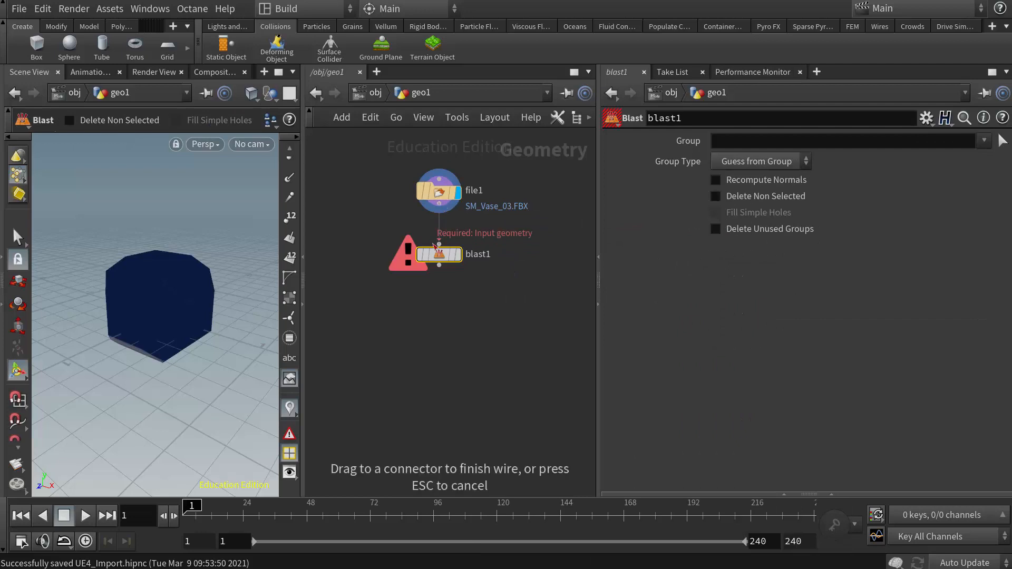
{"action": "left_click", "coordinate": [439, 213]}
{"action": "left_click", "coordinate": [457, 254]}
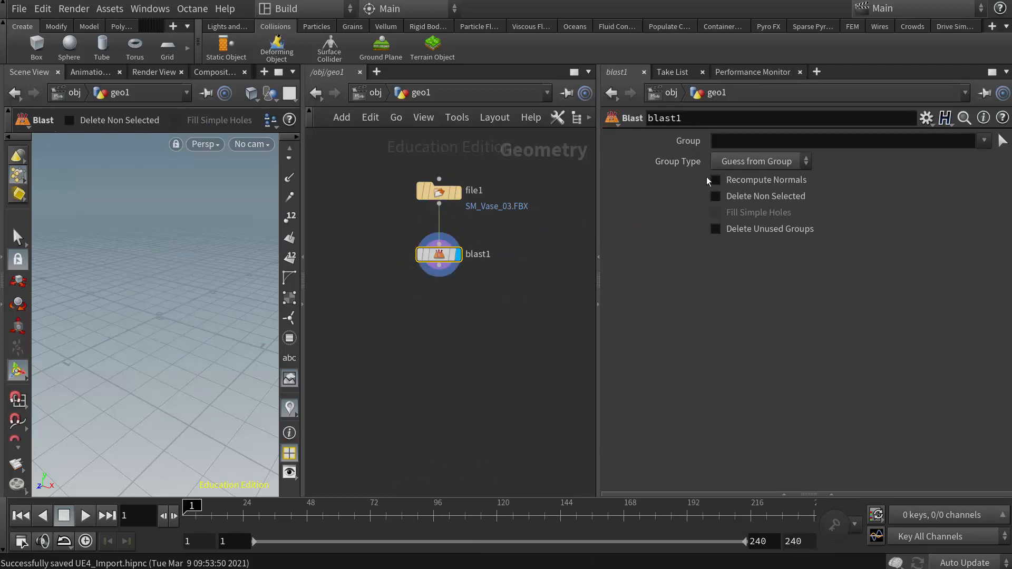
{"action": "left_click", "coordinate": [983, 141]}
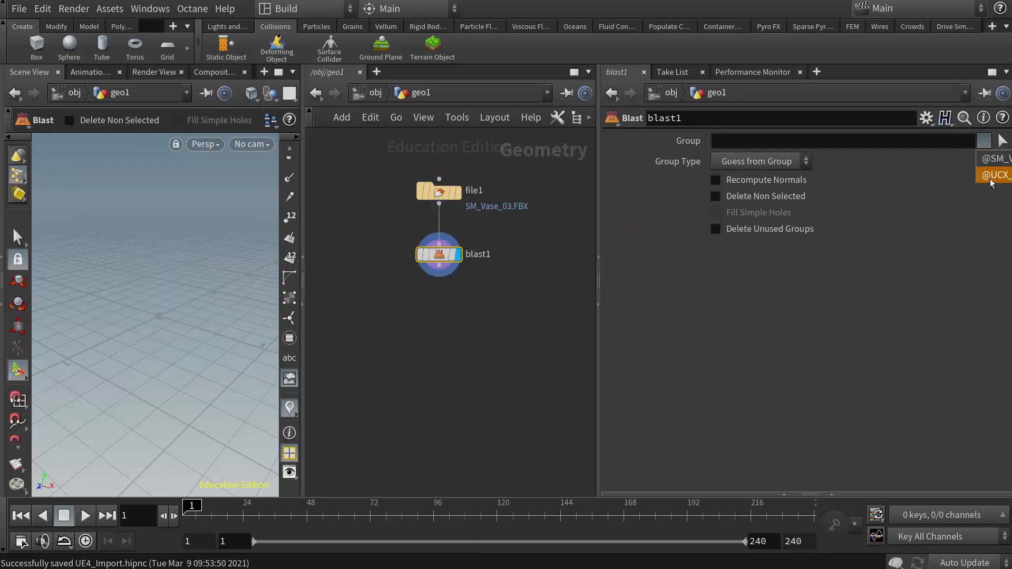
{"action": "left_click", "coordinate": [991, 179]}
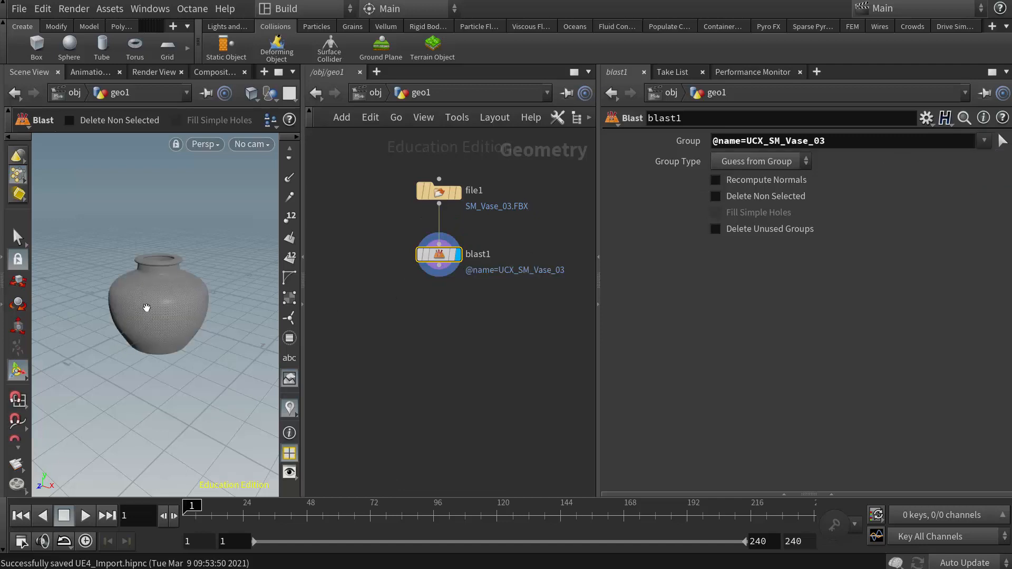
{"action": "right_click_drag", "start_coordinate": [147, 307], "coordinate": [397, 346], "text": "alt"}
{"action": "mouse_move", "coordinate": [139, 262]}
{"action": "left_mouse_down", "text": "alt"}
{"action": "mouse_move", "coordinate": [146, 268]}
{"action": "mouse_move", "coordinate": [129, 258]}
{"action": "left_mouse_up", "text": "alt"}
{"action": "right_click_drag", "start_coordinate": [181, 290], "coordinate": [151, 280], "text": "alt"}
{"action": "left_click_drag", "start_coordinate": [151, 280], "coordinate": [184, 289]}
{"action": "middle_click_drag", "start_coordinate": [204, 349], "coordinate": [199, 329], "text": "alt"}
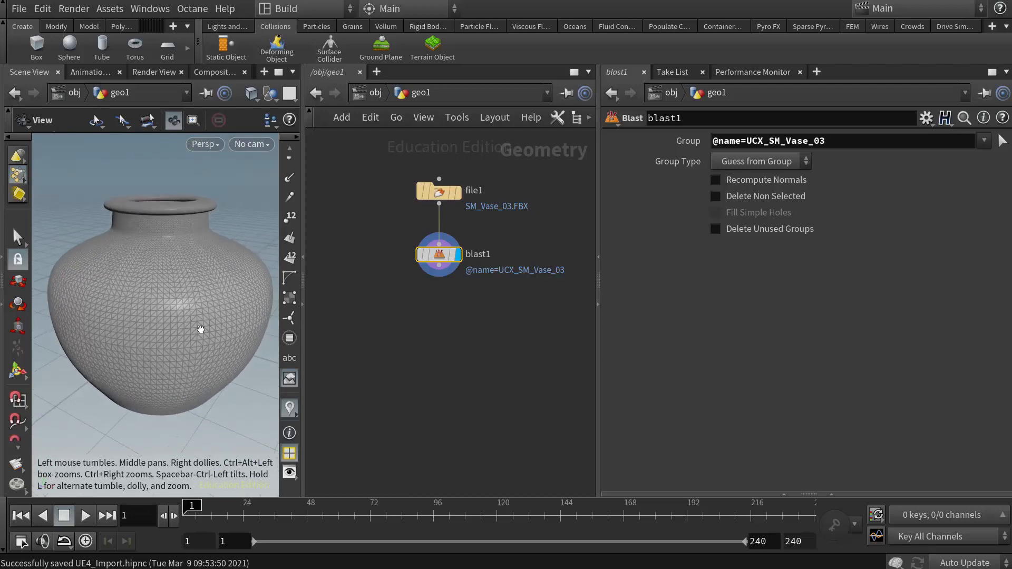
{"action": "right_click_drag", "start_coordinate": [199, 330], "coordinate": [160, 333], "text": "alt"}
{"action": "middle_click_drag", "start_coordinate": [159, 333], "coordinate": [152, 317], "text": "alt"}
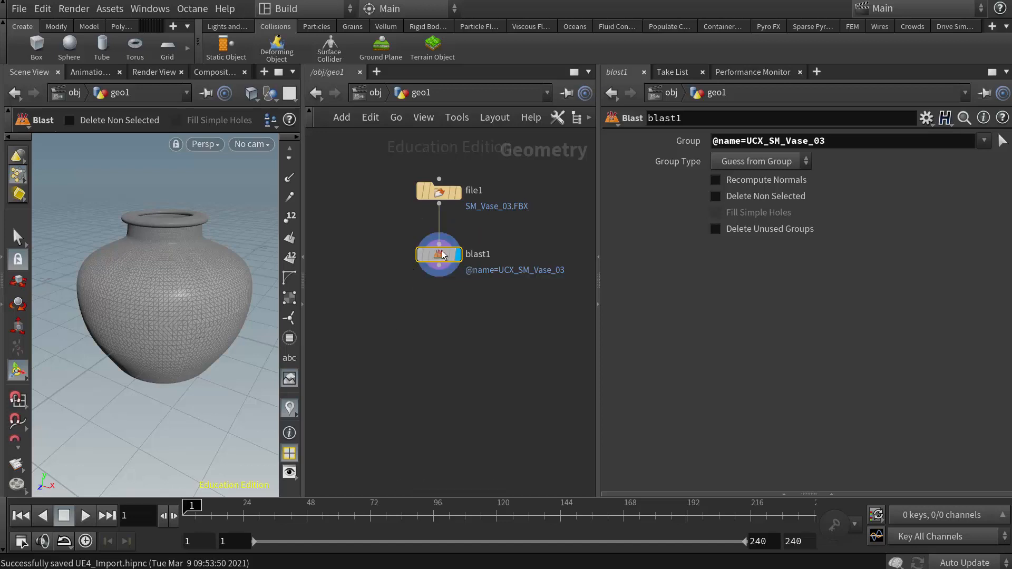
Move the blast1 node slightly closer to file1, keeping it aligned directly beneath.
{"action": "left_click_drag", "start_coordinate": [439, 256], "coordinate": [438, 240]}
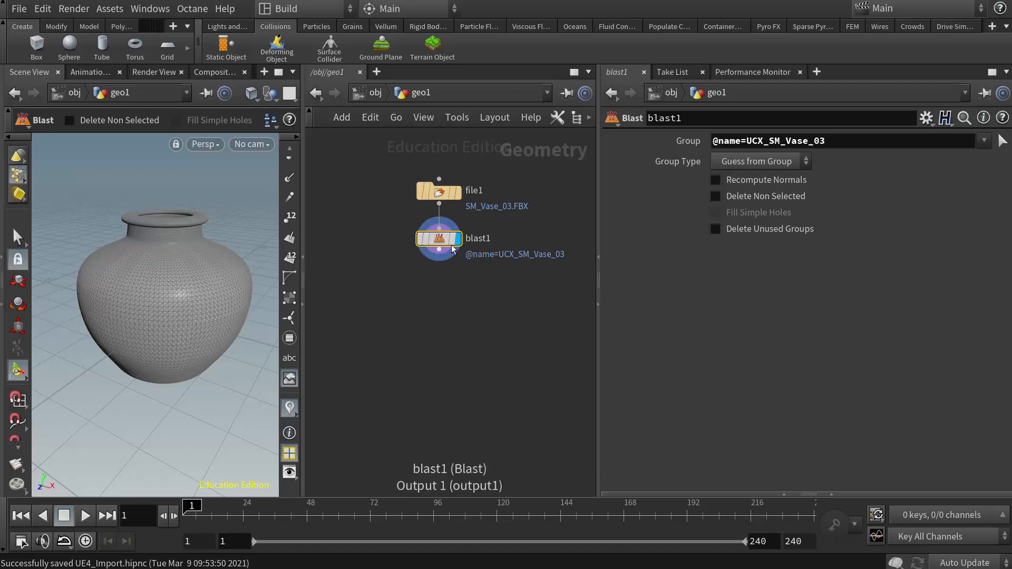
{"action": "mouse_move", "coordinate": [450, 248]}
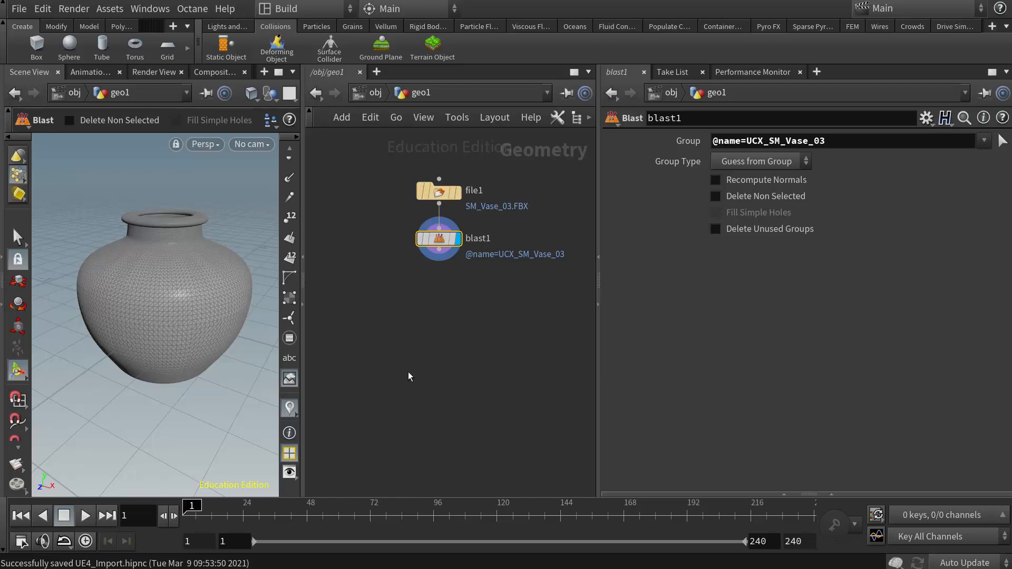
{"action": "left_click_drag", "start_coordinate": [446, 249], "coordinate": [527, 257]}
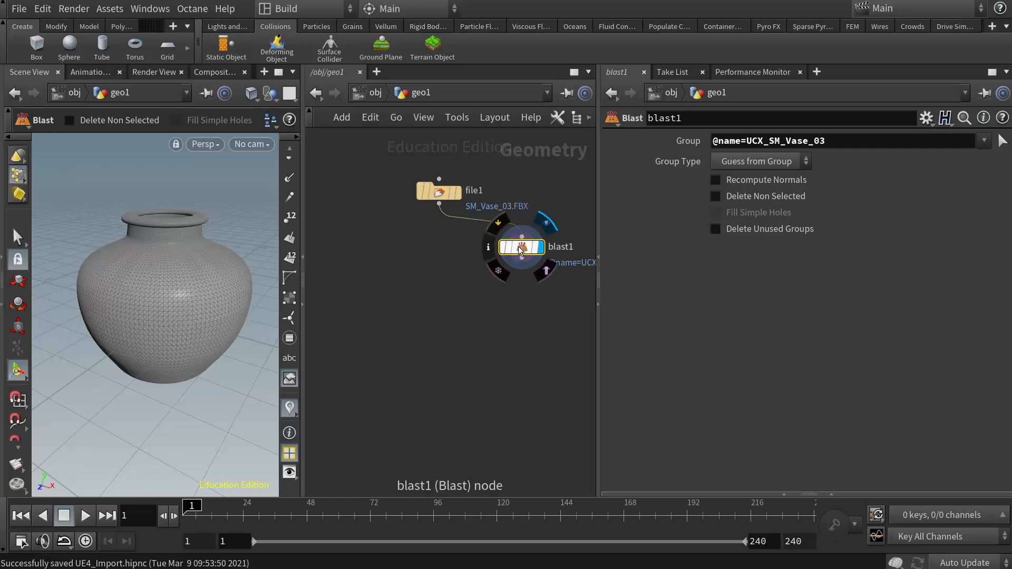
{"action": "left_click_drag", "start_coordinate": [522, 247], "coordinate": [439, 247]}
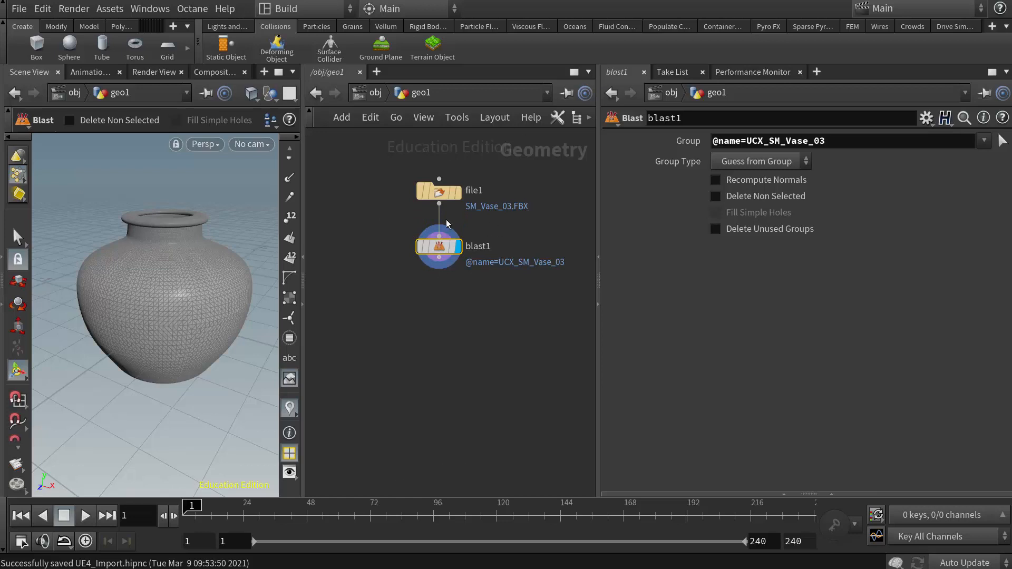
Add a Scatter node directly below blast1, connect it to blast1's output and make it the displayed node.
{"action": "mouse_move", "coordinate": [437, 251]}
{"action": "key", "text": "Tab"}
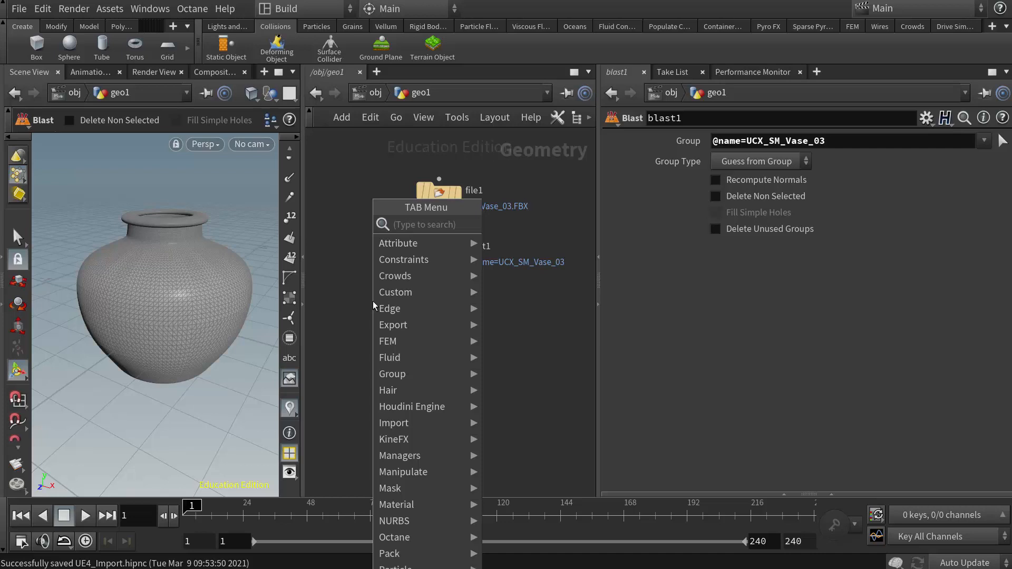
{"action": "type", "text": "scatt"}
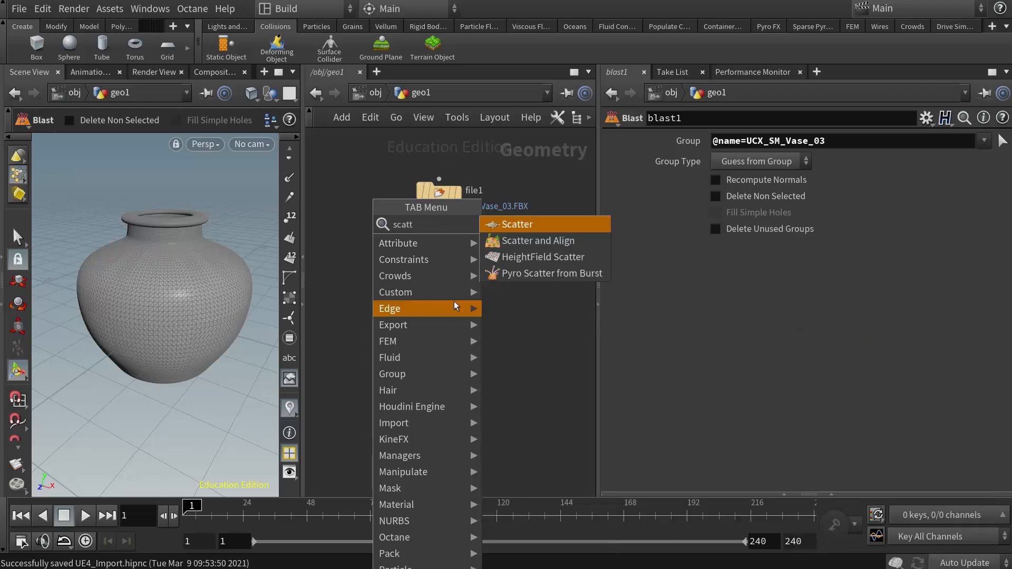
{"action": "left_click", "coordinate": [535, 227]}
{"action": "left_click", "coordinate": [445, 300]}
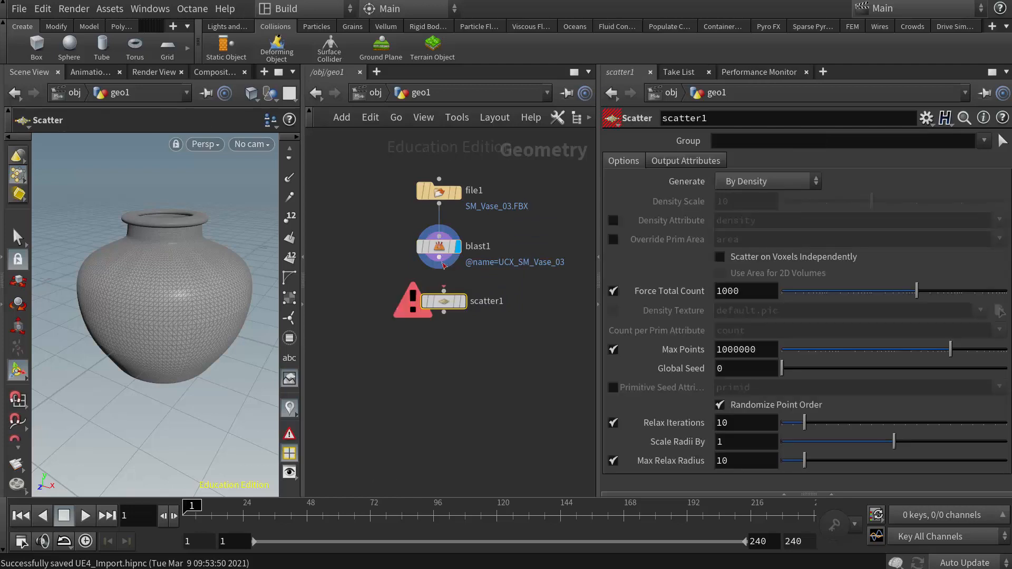
{"action": "left_click_drag", "start_coordinate": [444, 291], "coordinate": [439, 257]}
{"action": "left_click_drag", "start_coordinate": [453, 303], "coordinate": [439, 311]}
{"action": "left_click", "coordinate": [452, 315]}
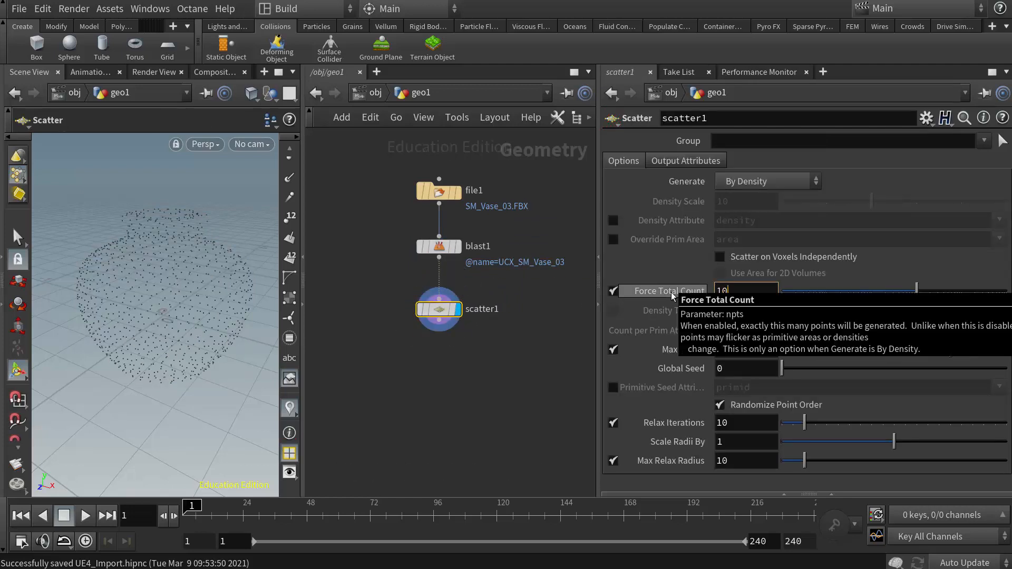
Set scatter1's Force Total Count to 100 and move the node aside, clear of the column below blast1.
{"action": "type", "text": "100"}
{"action": "key", "text": "Return"}
{"action": "mouse_move", "coordinate": [441, 314]}
{"action": "left_click_drag", "start_coordinate": [441, 314], "coordinate": [520, 315]}
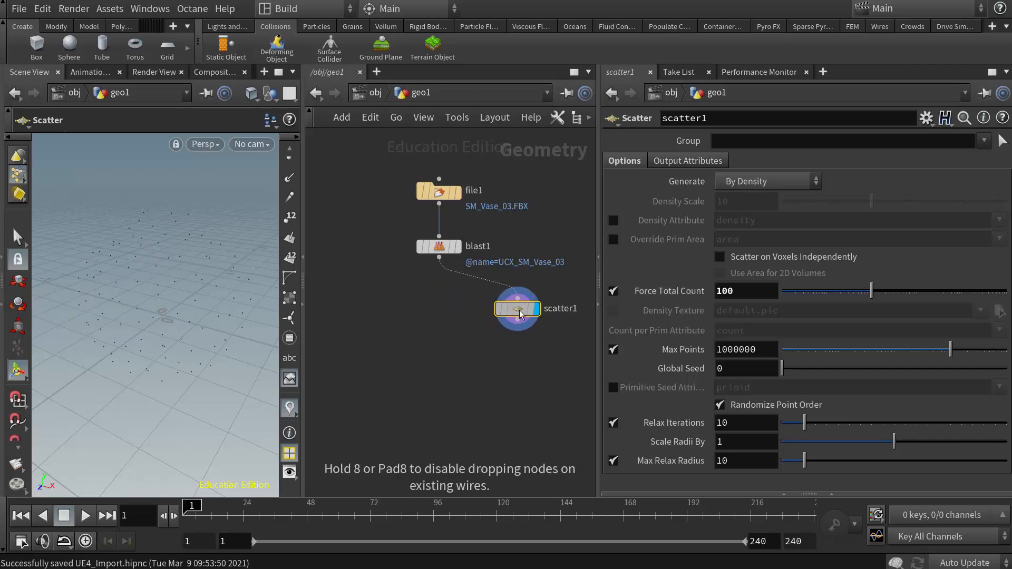
Add a Voronoi Fracture node, feed it blast1 as geometry and scatter1 as points, and make it the displayed node.
{"action": "key", "text": "Tab"}
{"action": "type", "text": "vor"}
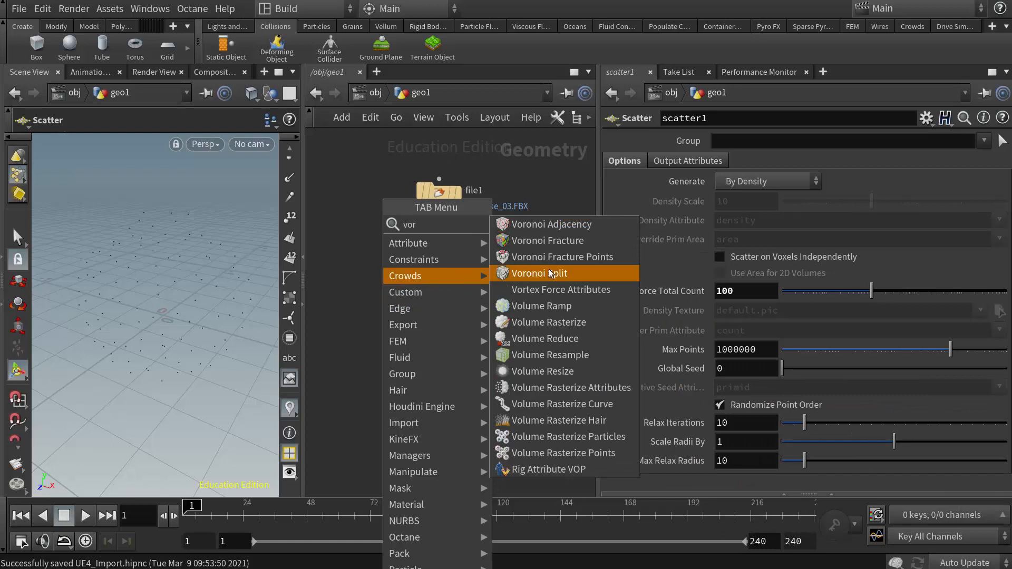
{"action": "left_click", "coordinate": [548, 241]}
{"action": "left_click", "coordinate": [449, 367]}
{"action": "left_click_drag", "start_coordinate": [439, 258], "coordinate": [441, 357]}
{"action": "left_click_drag", "start_coordinate": [518, 330], "coordinate": [471, 373]}
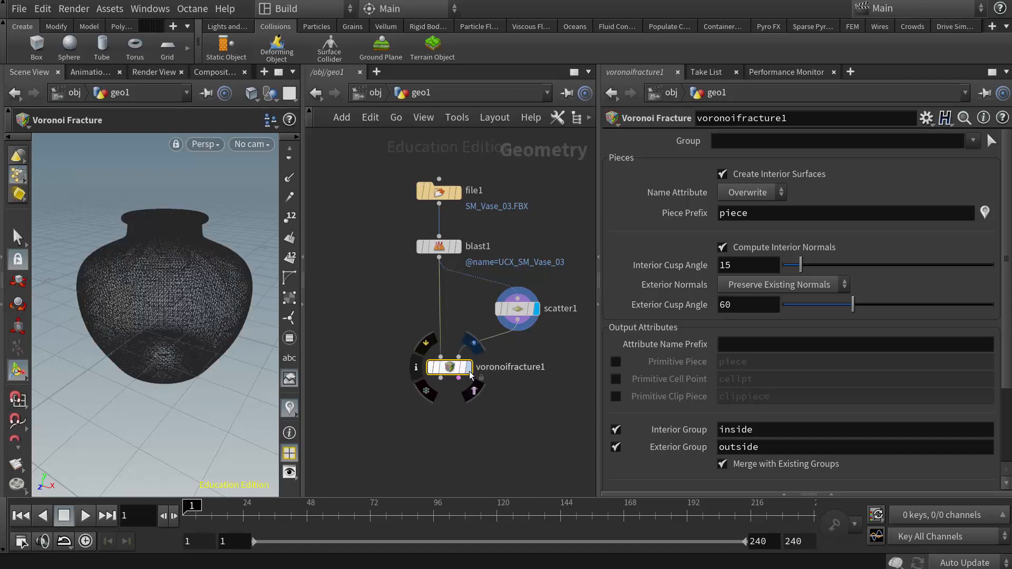
{"action": "left_click", "coordinate": [468, 367]}
{"action": "left_click_drag", "start_coordinate": [453, 369], "coordinate": [455, 356]}
{"action": "middle_click_drag", "start_coordinate": [469, 404], "coordinate": [473, 372]}
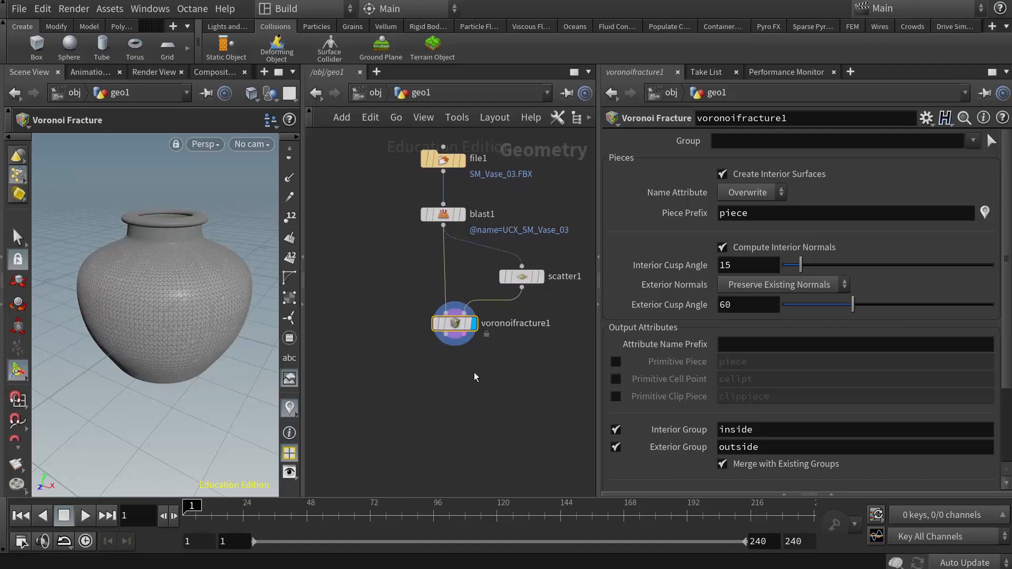
Add a Null node below voronoifracture1 and connect it to the fracture's first output.
{"action": "key", "text": "Tab"}
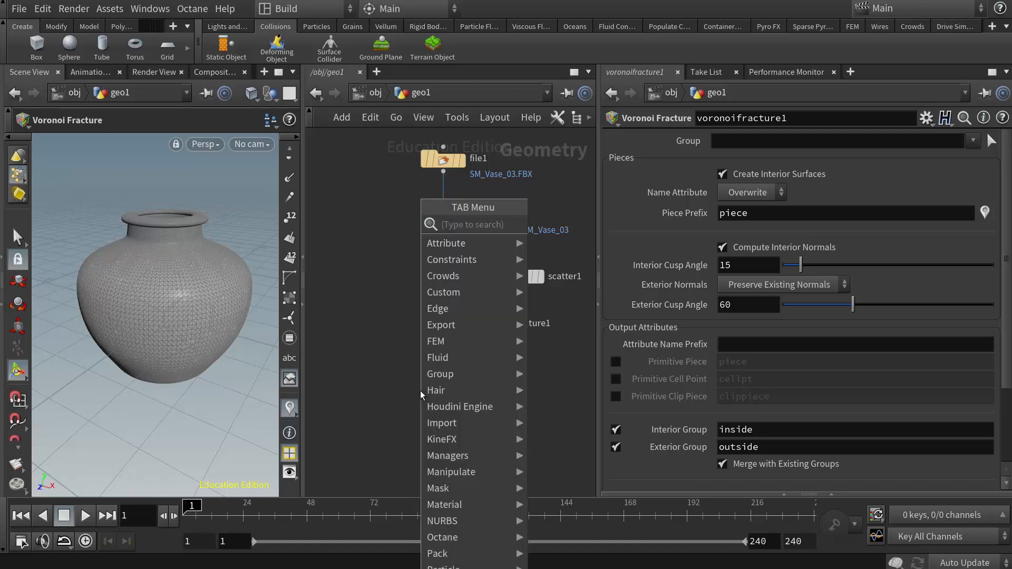
{"action": "type", "text": "null"}
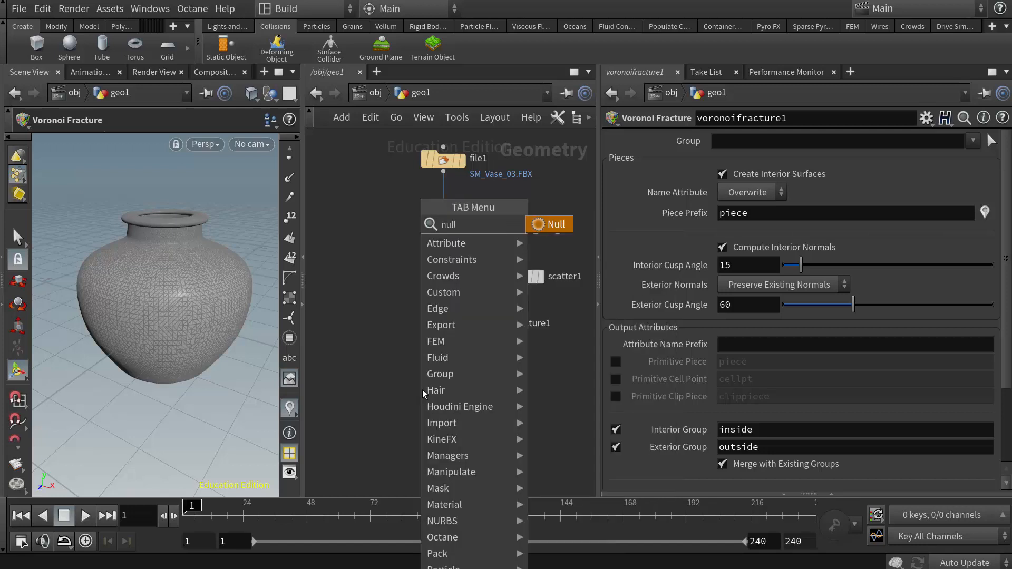
{"action": "left_click", "coordinate": [539, 231]}
{"action": "left_click", "coordinate": [444, 379]}
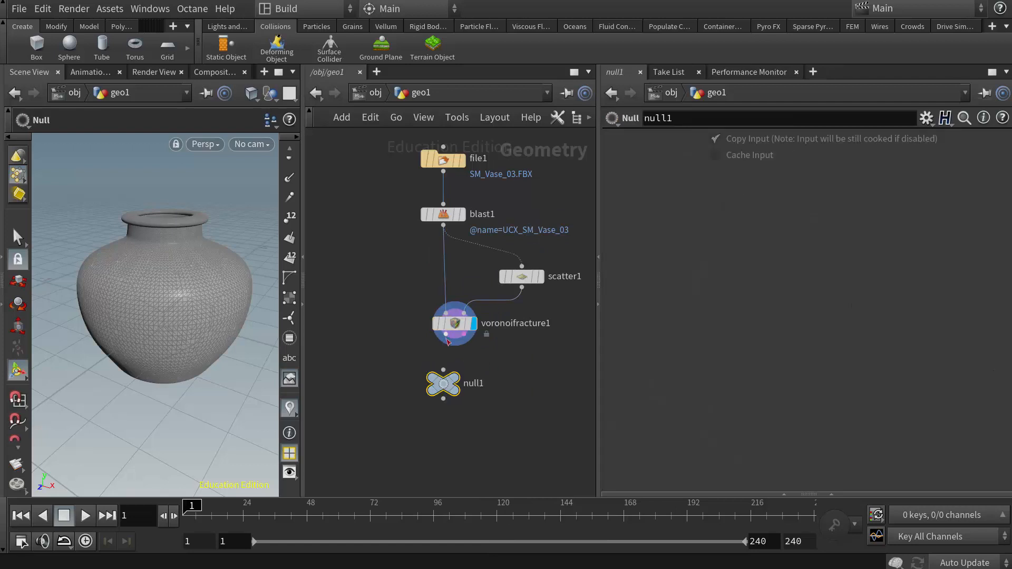
Rename the null node OUT_frac and make it the displayed node.
{"action": "left_click", "coordinate": [477, 384]}
{"action": "left_click_drag", "start_coordinate": [497, 385], "coordinate": [407, 382]}
{"action": "type", "text": "O"}
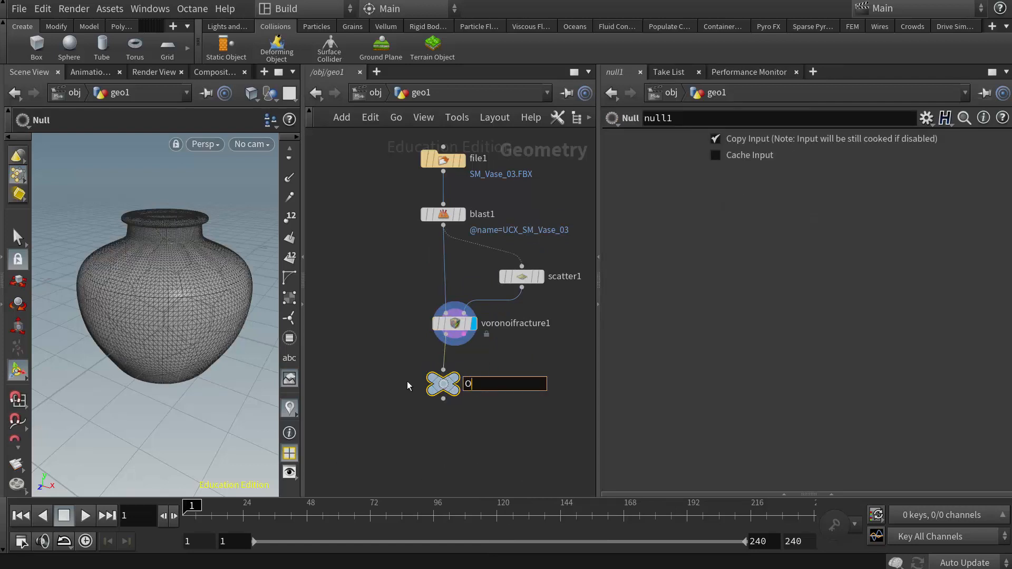
{"action": "type", "text": "UT_frac"}
{"action": "key", "text": "Return"}
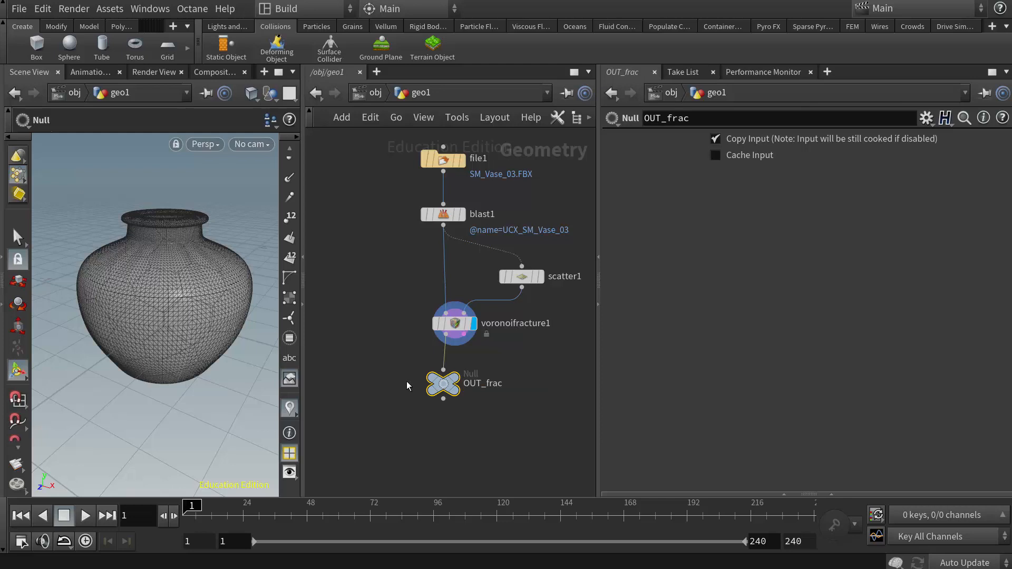
{"action": "left_click", "coordinate": [455, 384]}
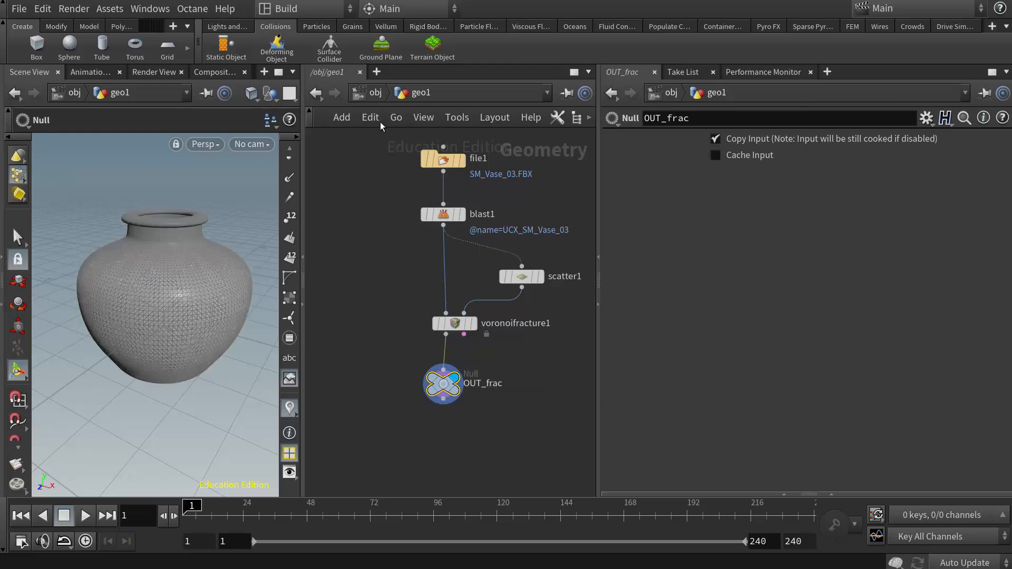
At object level, turn the fractured geo1 vase into a rigid-body simulation object and place AutoDopNetwork directly beneath geo1.
{"action": "left_click", "coordinate": [375, 93]}
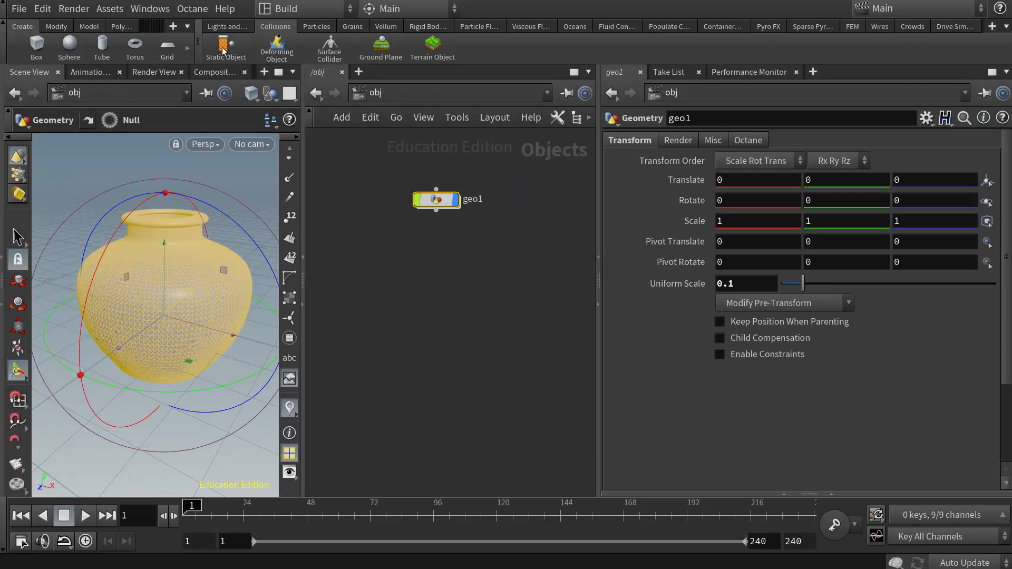
{"action": "left_click", "coordinate": [451, 27]}
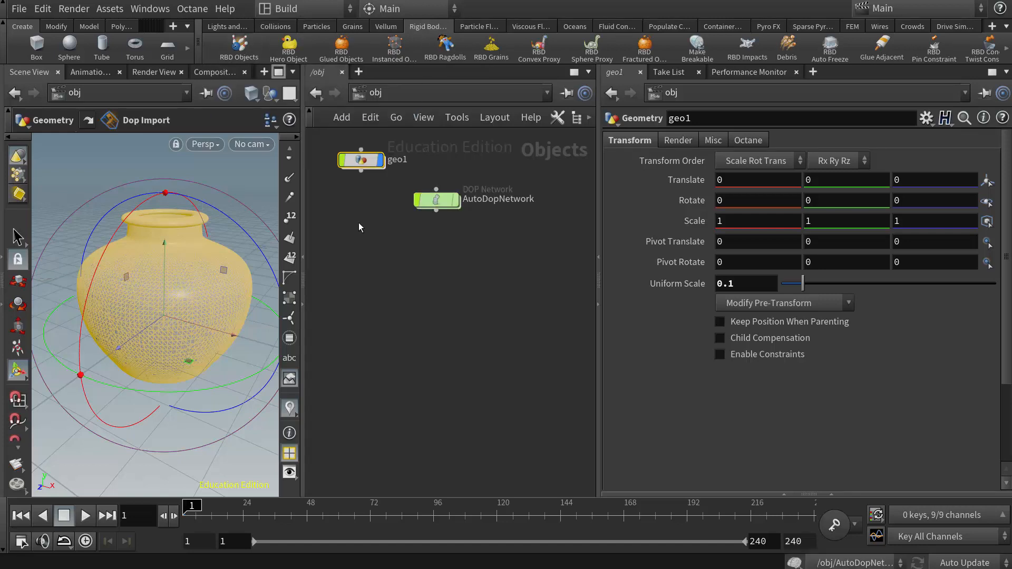
{"action": "left_click_drag", "start_coordinate": [439, 202], "coordinate": [363, 199]}
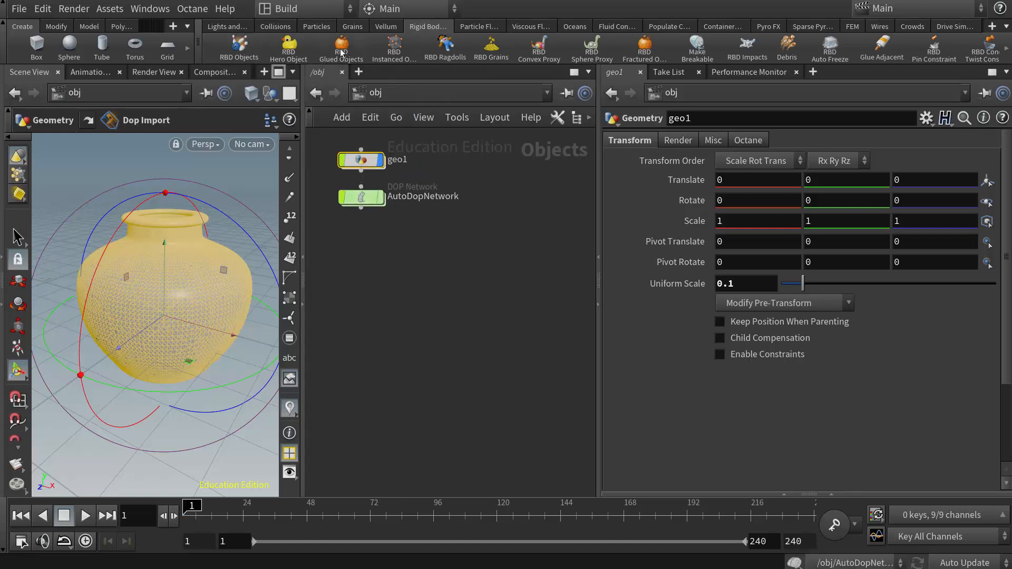
Add a Ground Plane collider to the simulation and align groundplane_object1 below AutoDopNetwork.
{"action": "left_click", "coordinate": [275, 26]}
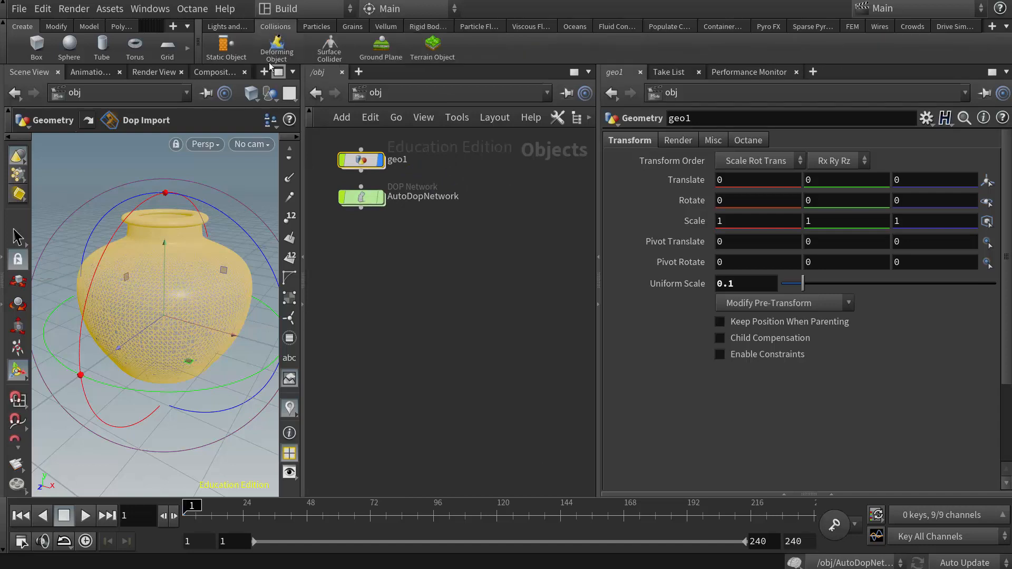
{"action": "left_click", "coordinate": [375, 53]}
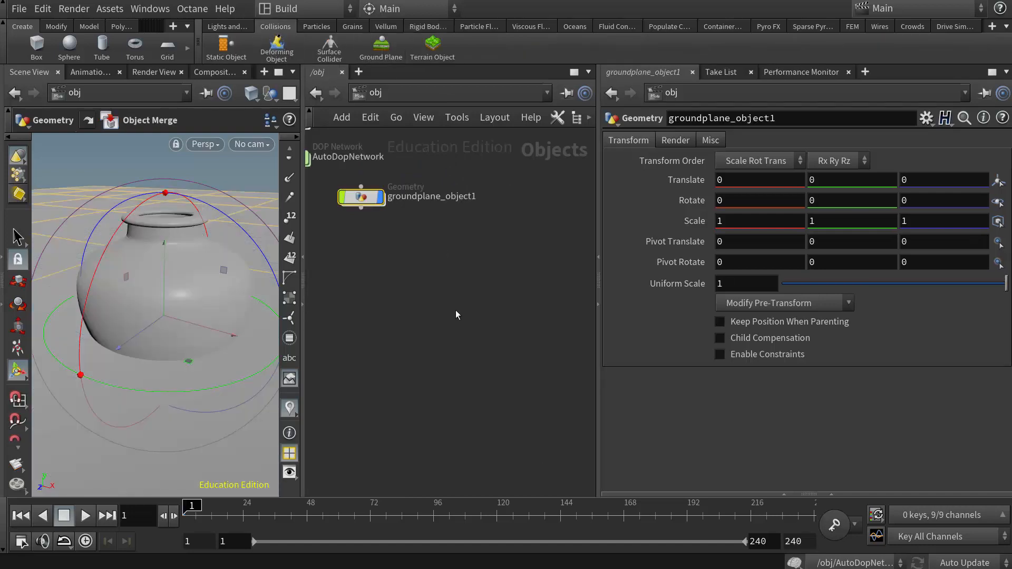
{"action": "middle_click_drag", "start_coordinate": [428, 296], "coordinate": [538, 388]}
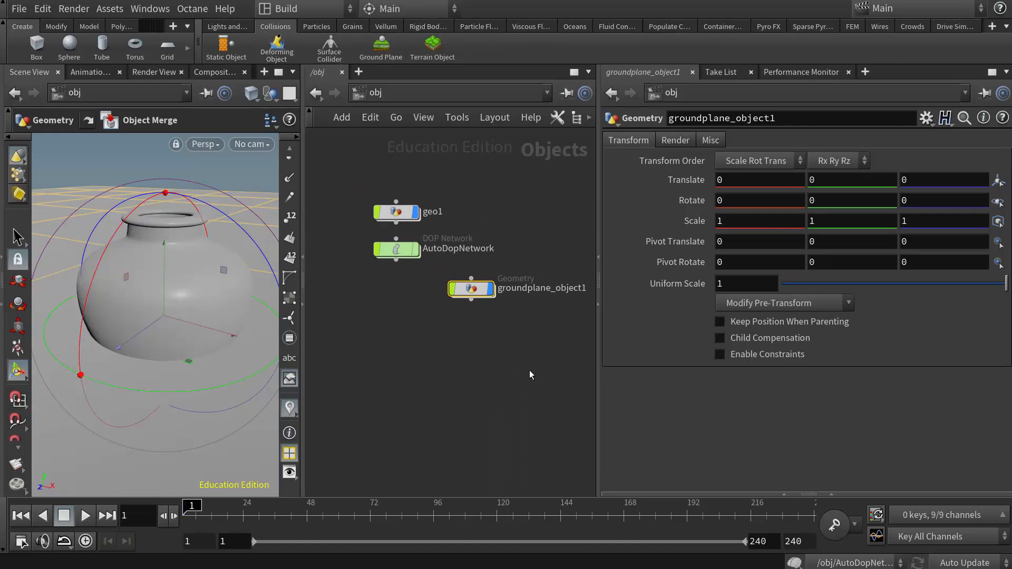
{"action": "left_click_drag", "start_coordinate": [470, 290], "coordinate": [396, 295]}
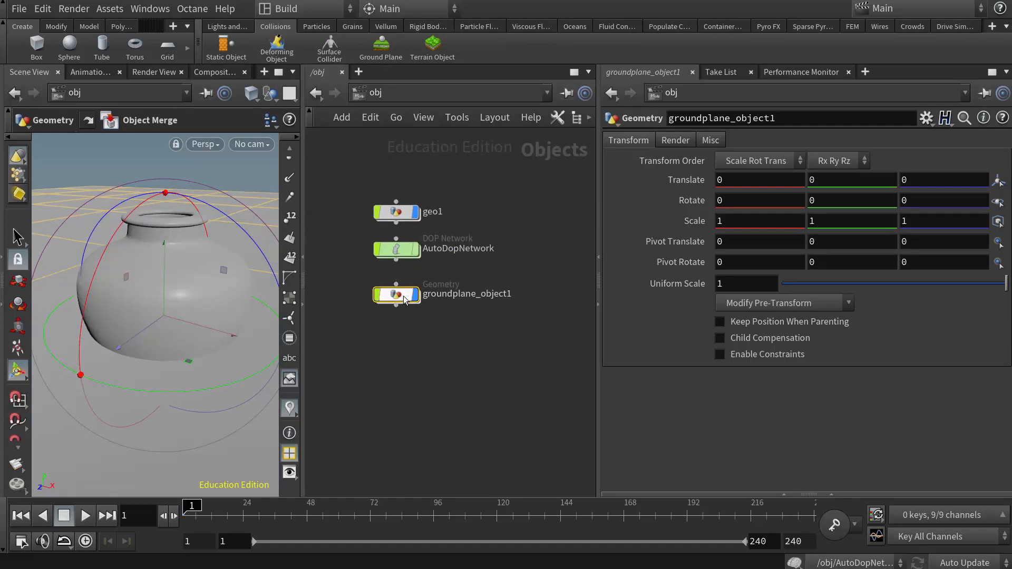
Inside geo1, move file1 up to make room and insert a Transform node between file1 and blast1.
{"action": "left_click", "coordinate": [399, 213]}
{"action": "double_click", "coordinate": [398, 213]}
{"action": "middle_click_drag", "start_coordinate": [442, 197], "coordinate": [512, 398]}
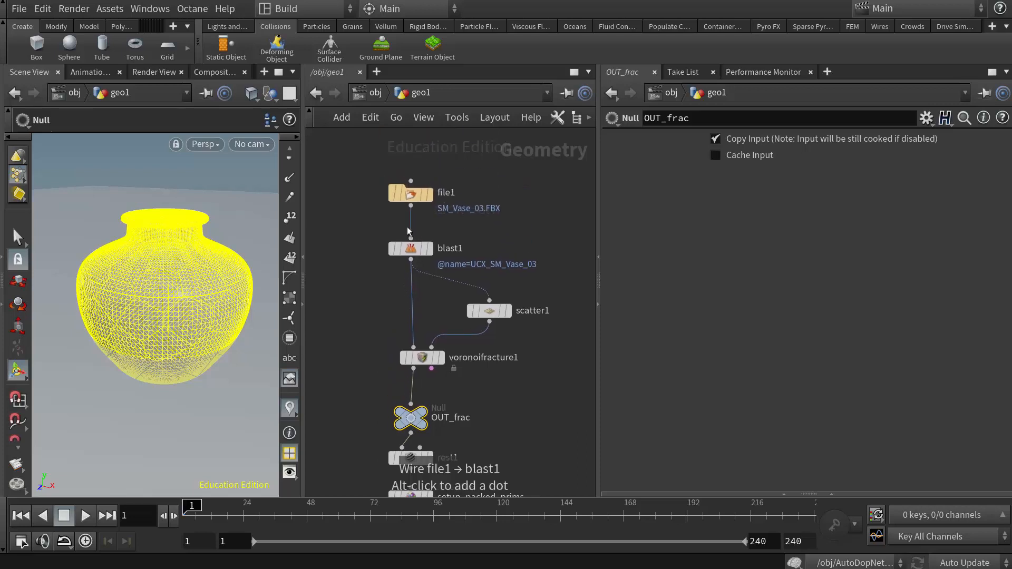
{"action": "left_click_drag", "start_coordinate": [413, 196], "coordinate": [412, 169]}
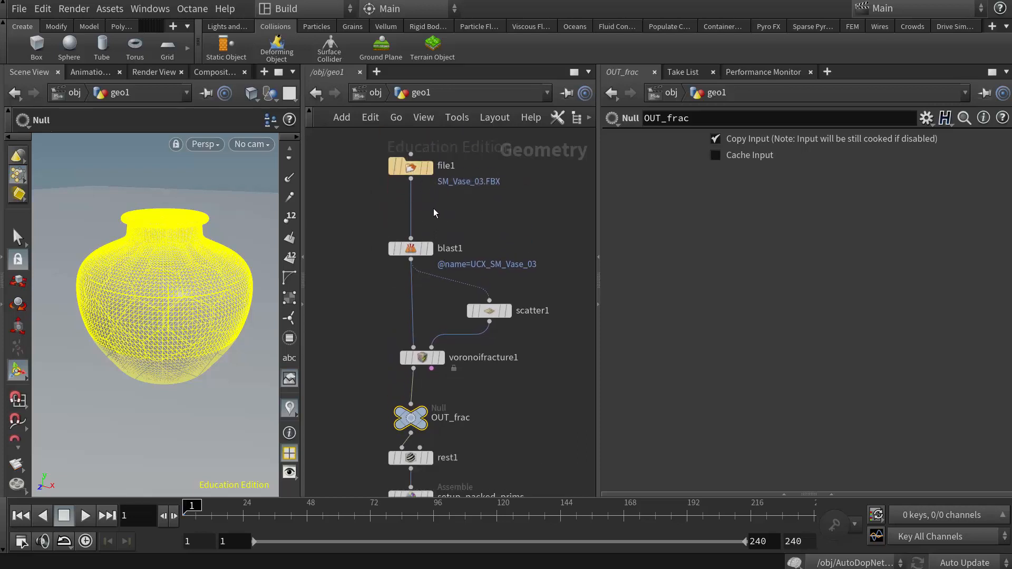
{"action": "key", "text": "Tab"}
{"action": "mouse_move", "coordinate": [354, 246]}
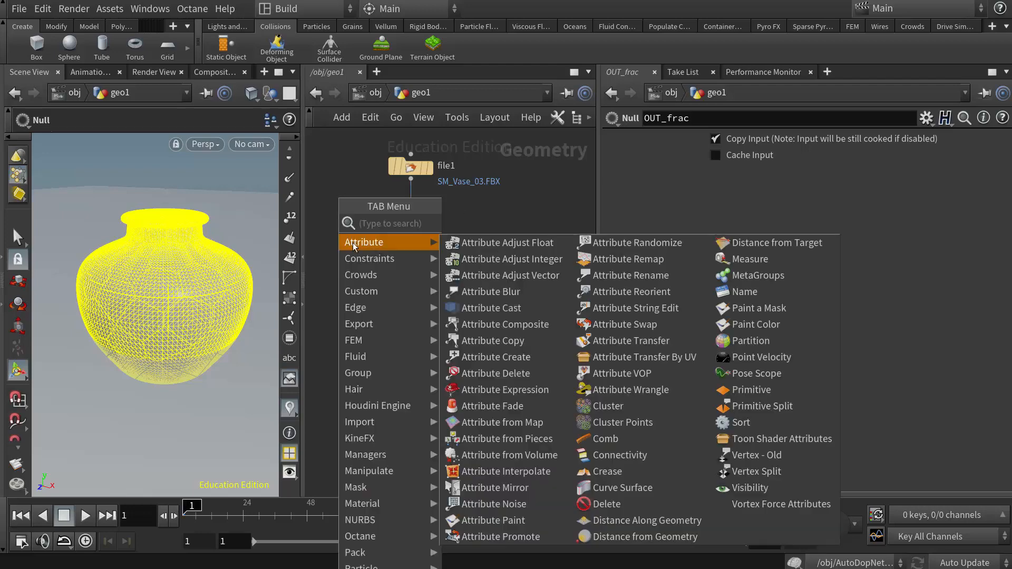
{"action": "mouse_move", "coordinate": [422, 471]}
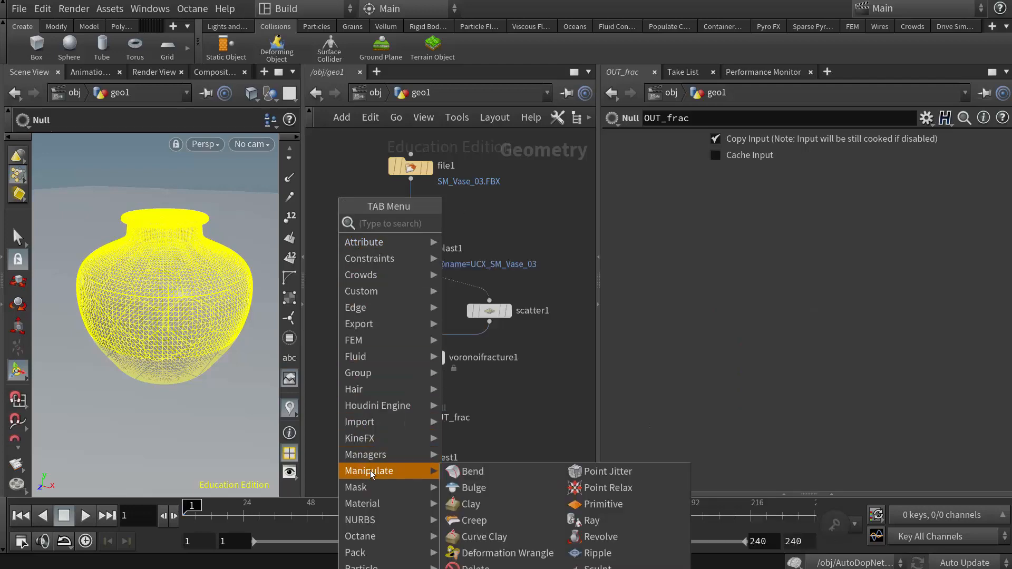
{"action": "left_click", "coordinate": [603, 568]}
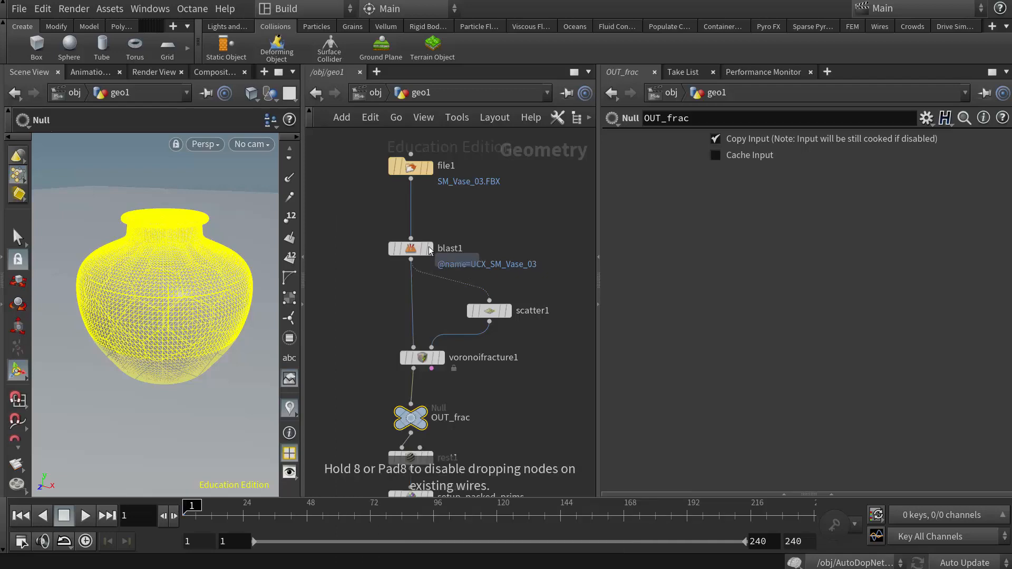
{"action": "left_click", "coordinate": [413, 217]}
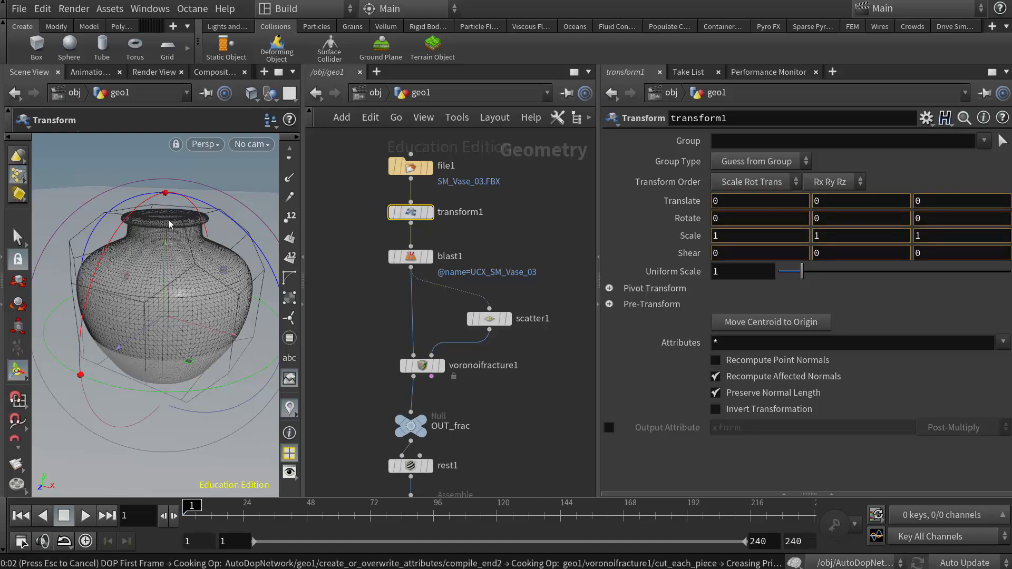
Raise the vase above the ground plane by setting transform1's Y translate to 3.
{"action": "left_click_drag", "start_coordinate": [169, 219], "coordinate": [163, 242]}
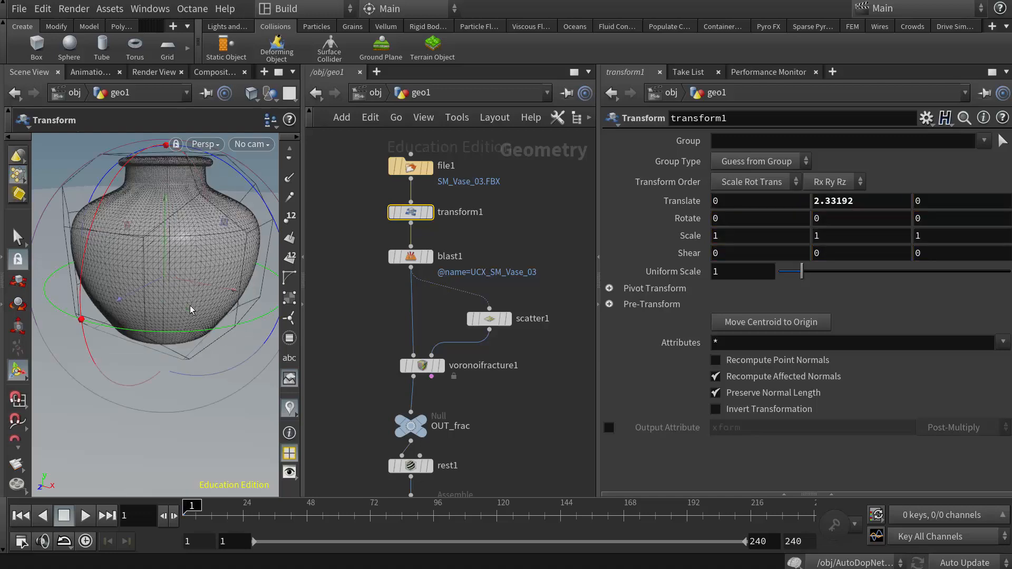
{"action": "key", "text": "Escape"}
{"action": "mouse_move", "coordinate": [193, 350]}
{"action": "left_mouse_down"}
{"action": "mouse_move", "coordinate": [204, 340]}
{"action": "mouse_move", "coordinate": [181, 335]}
{"action": "left_mouse_up"}
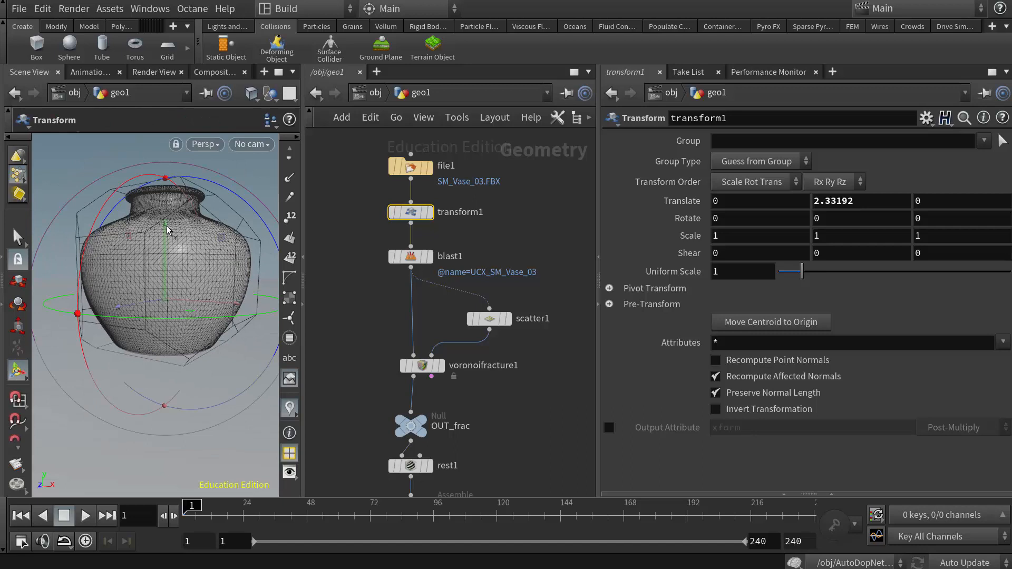
{"action": "left_click_drag", "start_coordinate": [167, 231], "coordinate": [210, 301]}
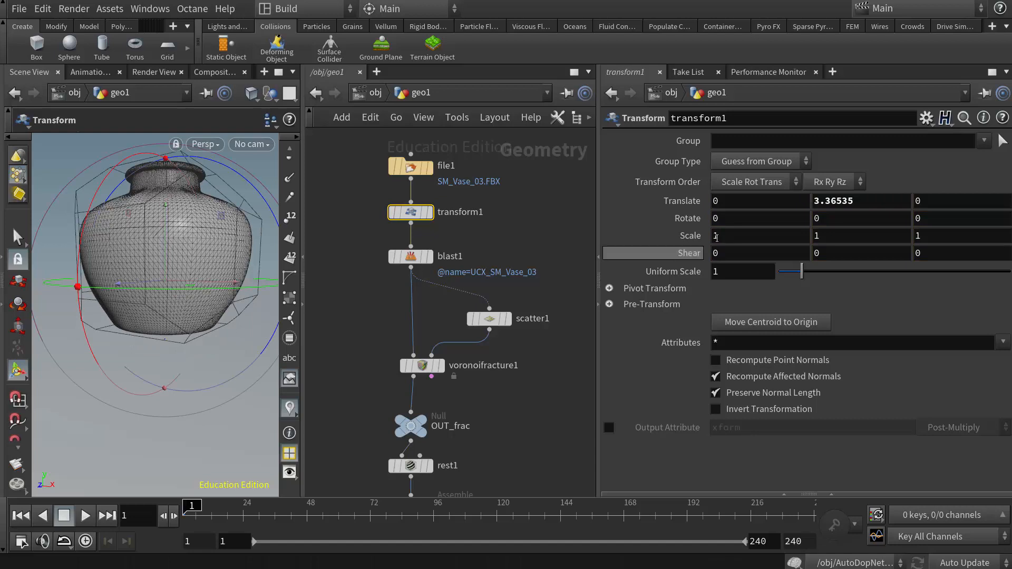
{"action": "left_click", "coordinate": [838, 200]}
{"action": "type", "text": "3"}
{"action": "key", "text": "Return"}
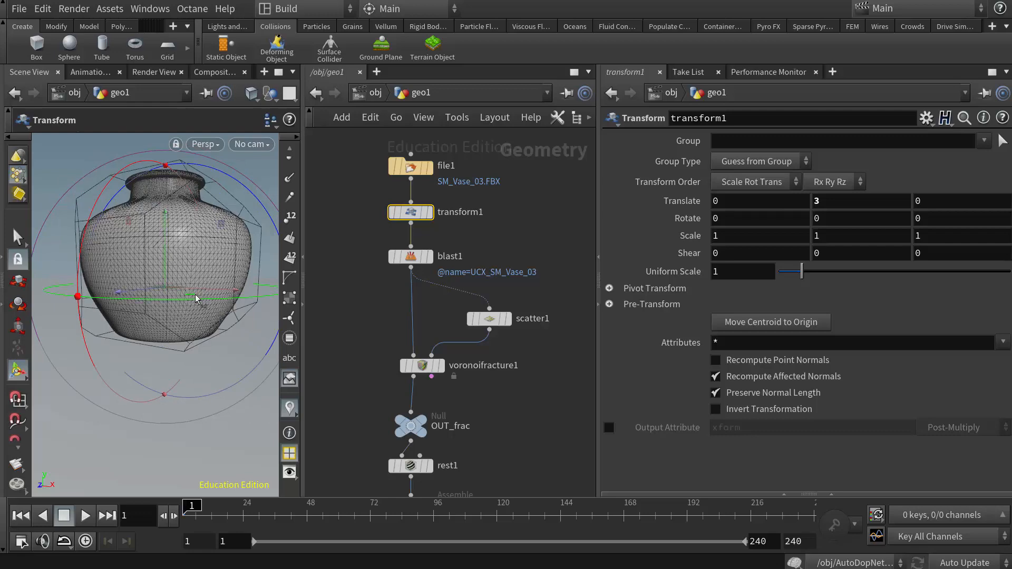
Return to object level, toggle real-time playback, and play the vase's fall and shatter before rewinding to frame 1.
{"action": "scroll", "coordinate": [218, 359], "scroll_direction": "up", "scroll_amount": 3, "text": "alt"}
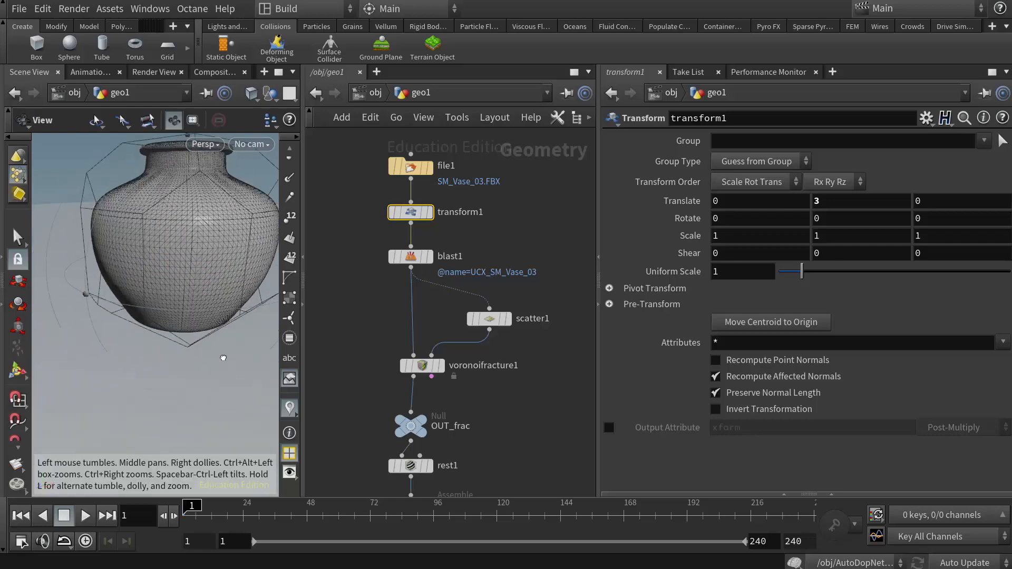
{"action": "left_click_drag", "start_coordinate": [218, 360], "coordinate": [232, 415], "text": "alt"}
{"action": "scroll", "coordinate": [90, 393], "scroll_direction": "down", "scroll_amount": 3, "text": "alt"}
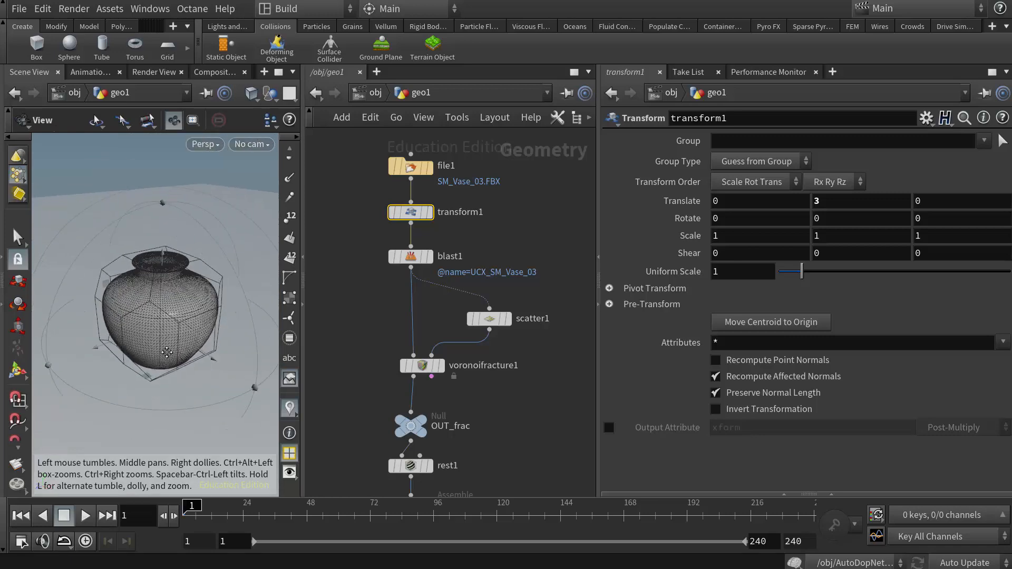
{"action": "left_click", "coordinate": [360, 99]}
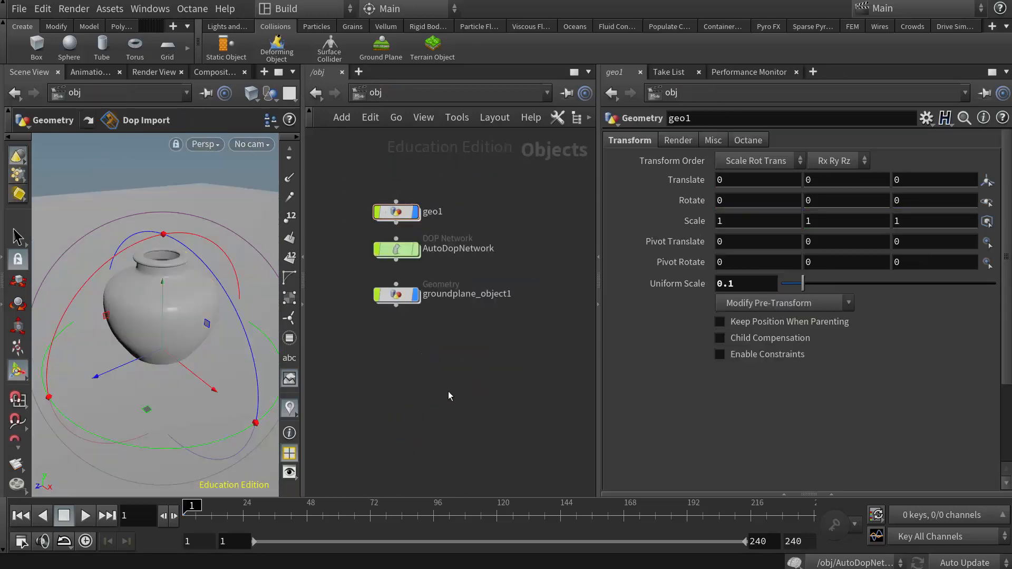
{"action": "left_click", "coordinate": [86, 541]}
{"action": "left_click", "coordinate": [85, 515]}
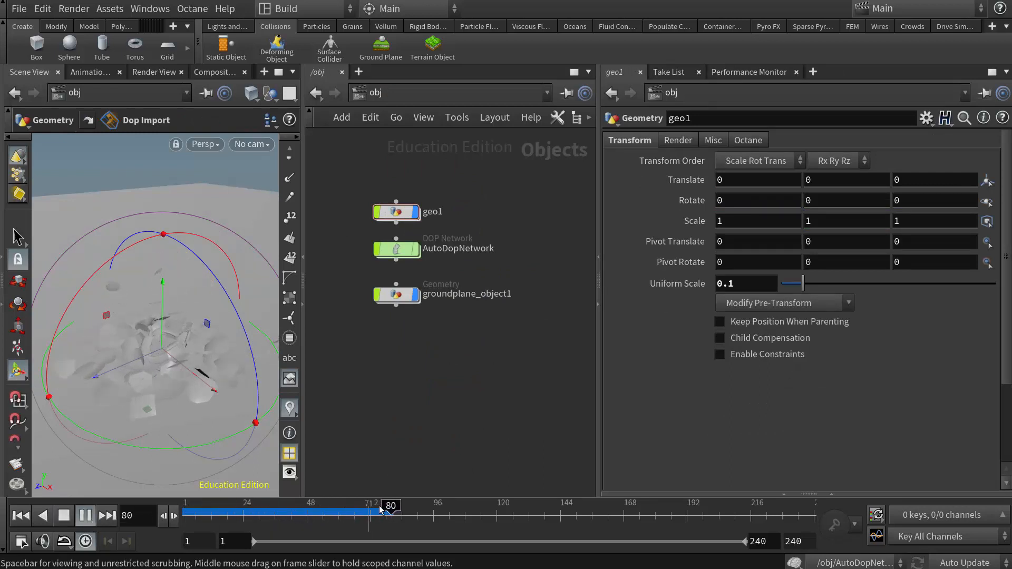
{"action": "left_click", "coordinate": [64, 518]}
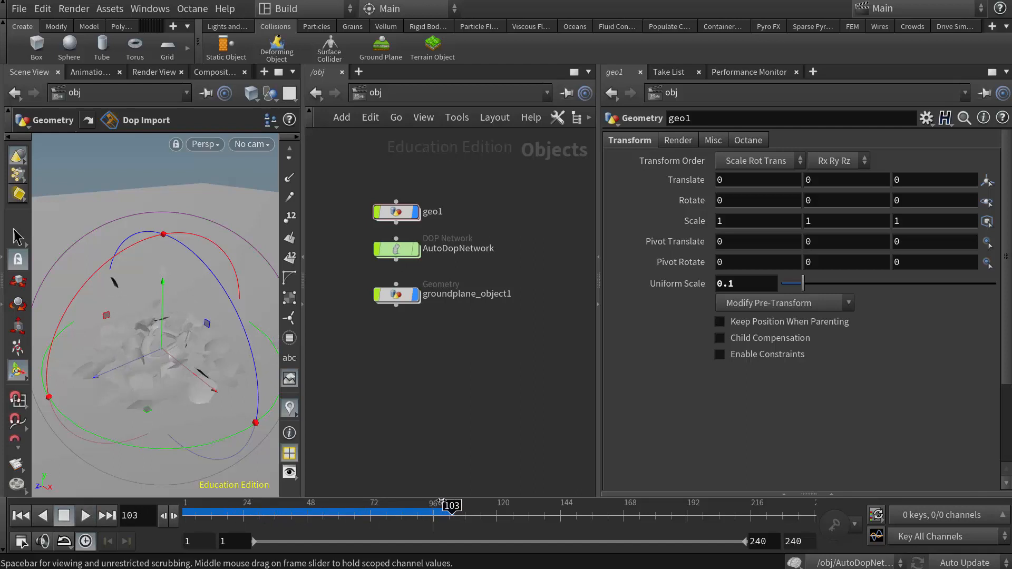
{"action": "left_click_drag", "start_coordinate": [450, 508], "coordinate": [192, 507]}
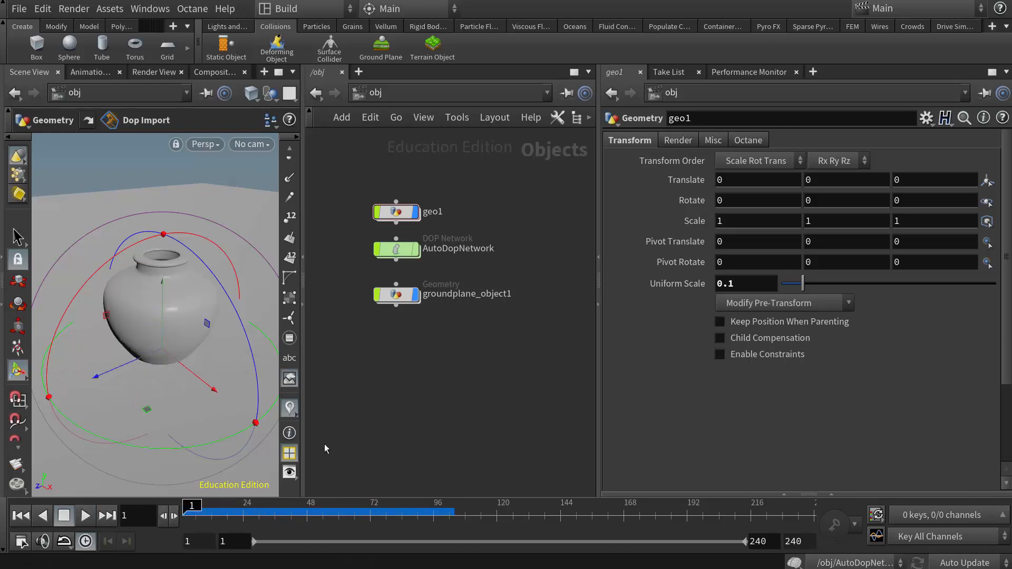